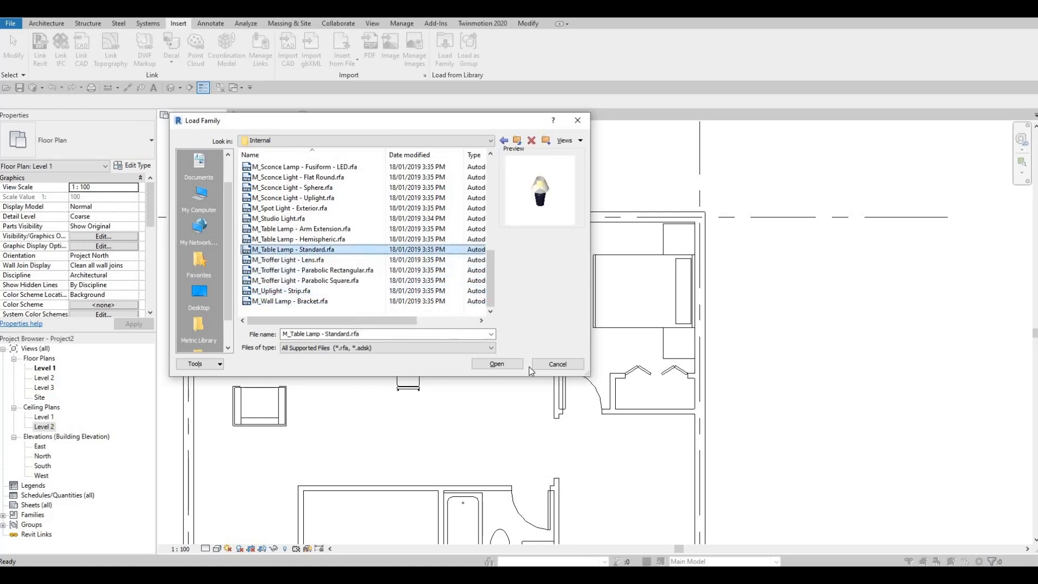
- Load the M_Table Lamp - Standard.rfa family into the project
{"action": "key", "text": "F2"}
{"action": "key", "text": "Escape"}
{"action": "left_click", "coordinate": [503, 362]}
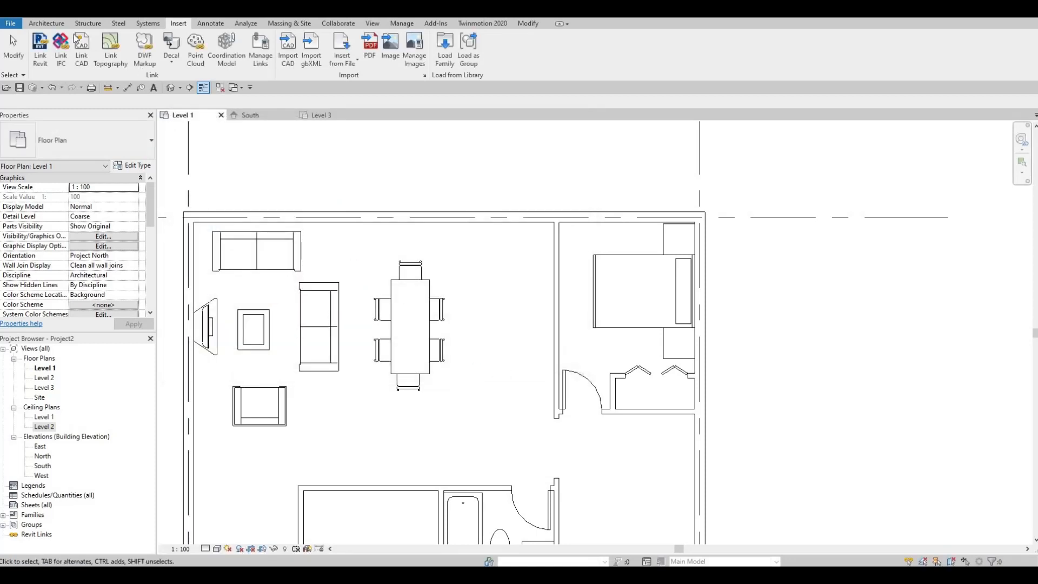
- Place an M_Table Lamp - Standard 60W - 120V component on each of the two night stands beside the double bed
{"action": "left_click", "coordinate": [47, 24]}
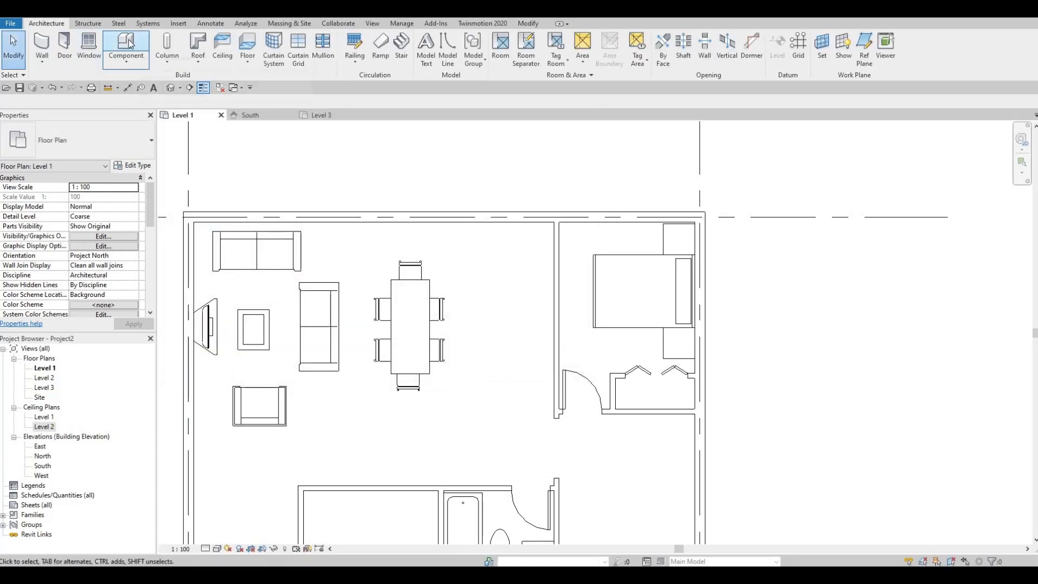
{"action": "left_click", "coordinate": [127, 60]}
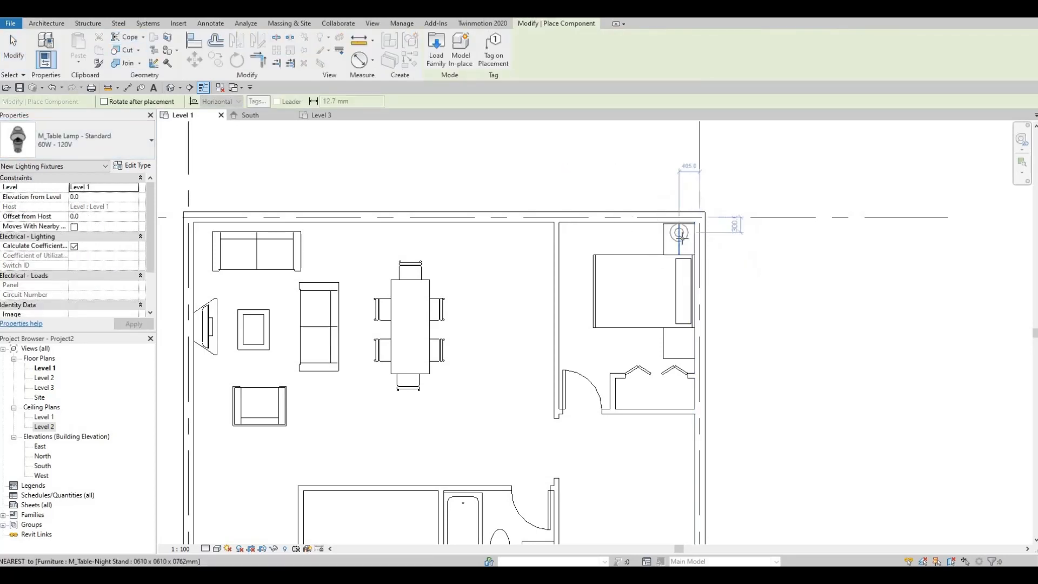
{"action": "scroll", "coordinate": [679, 240], "scroll_direction": "up", "scroll_amount": 1}
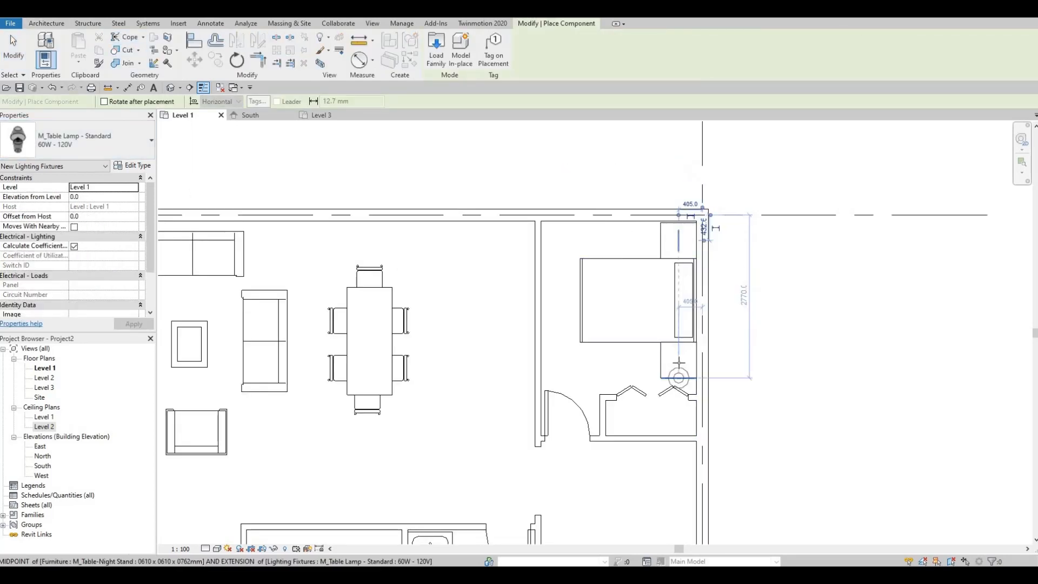
{"action": "scroll", "coordinate": [649, 410], "scroll_direction": "down", "scroll_amount": 1}
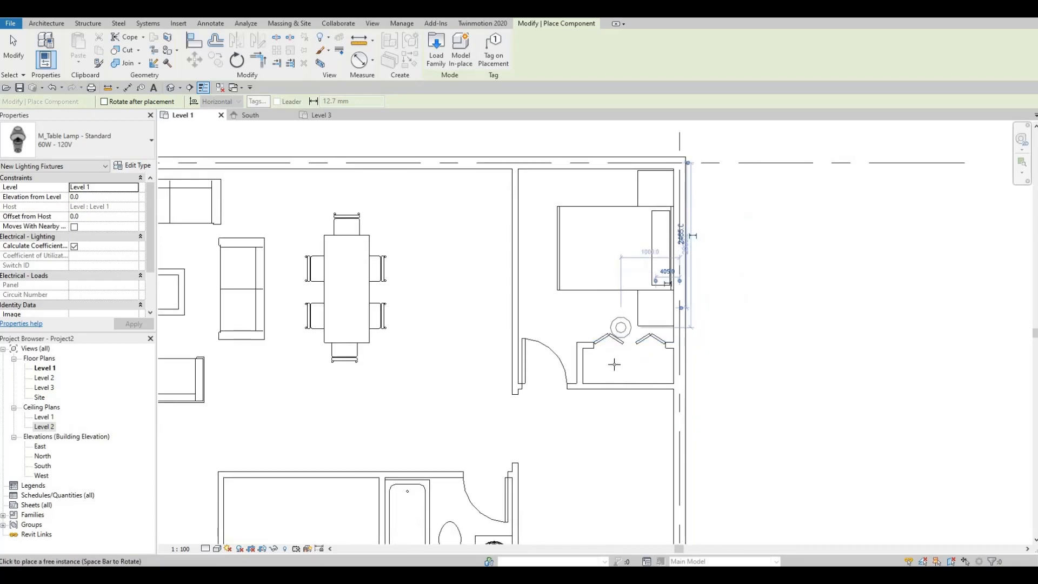
{"action": "scroll", "coordinate": [607, 479], "scroll_direction": "down", "scroll_amount": 1}
- Place another standard table lamp at the centre of the night stand beside the single bed in the lower bedroom
{"action": "middle_click_drag", "start_coordinate": [616, 410], "coordinate": [593, 238]}
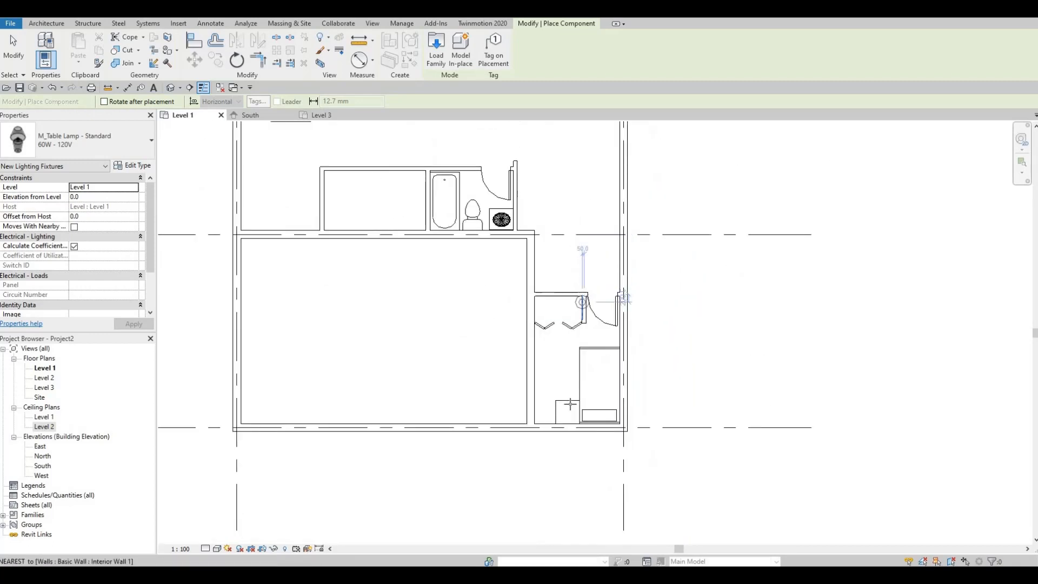
{"action": "left_click", "coordinate": [568, 412]}
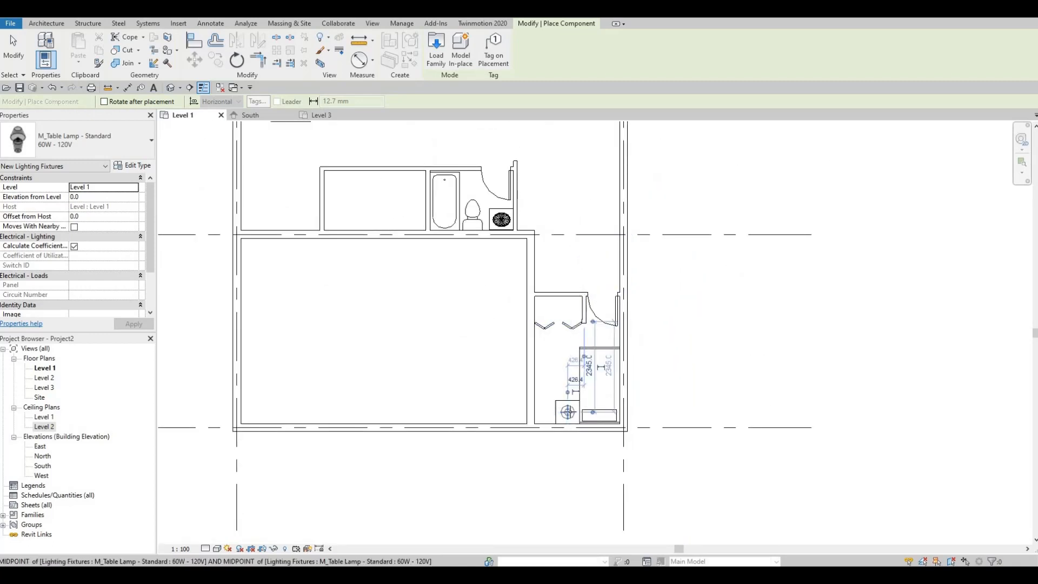
{"action": "scroll", "coordinate": [568, 411], "scroll_direction": "up", "scroll_amount": 1}
{"action": "key", "text": "Escape"}
{"action": "key", "text": "Escape"}
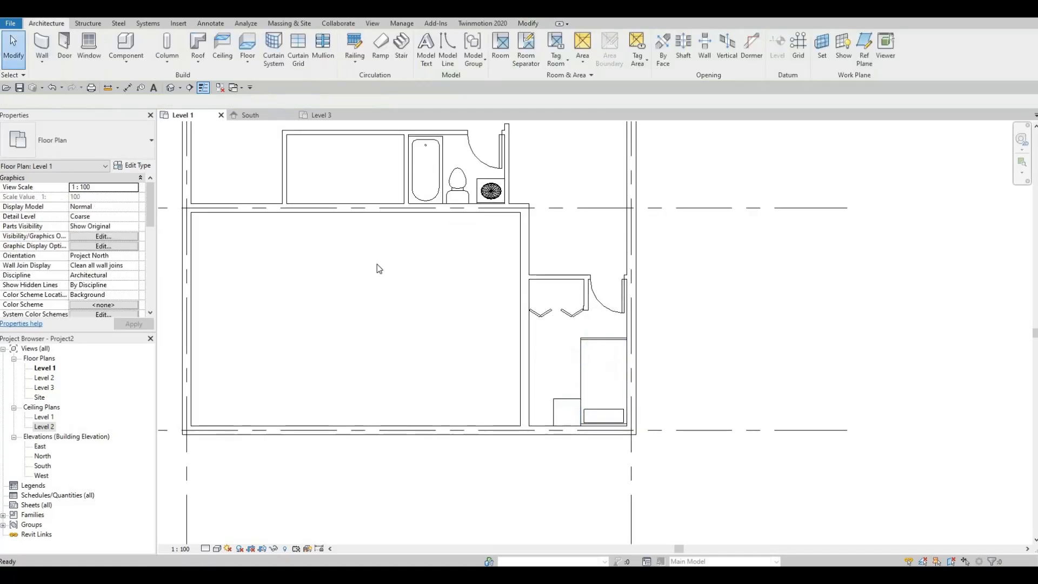
- Move the night stand beside the single bed upward in plan, clear of the table lamp on it
{"action": "left_click", "coordinate": [565, 408]}
{"action": "key", "text": "Escape"}
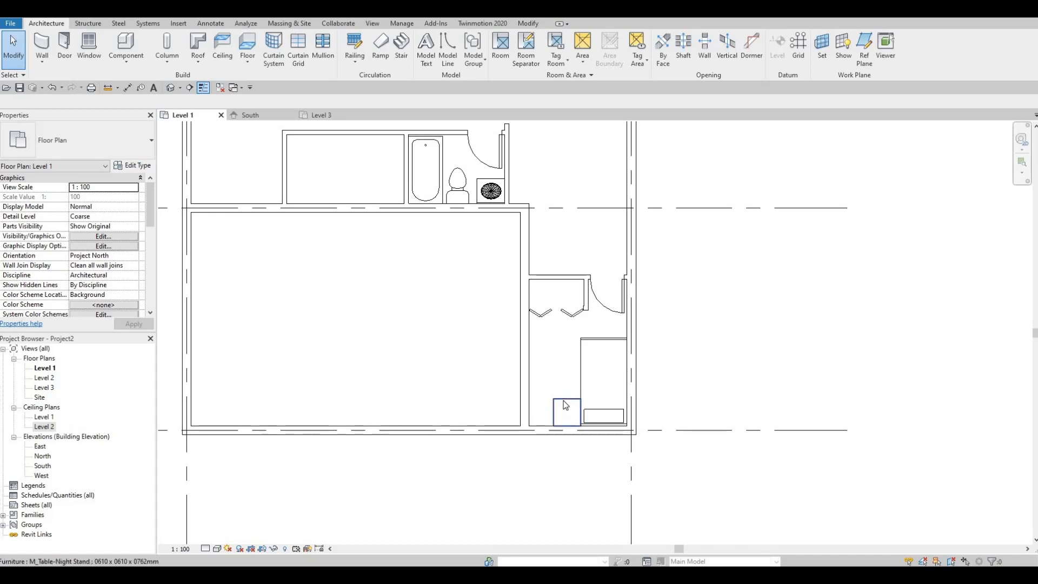
{"action": "left_click", "coordinate": [563, 402]}
{"action": "left_click_drag", "start_coordinate": [563, 402], "coordinate": [565, 364]}
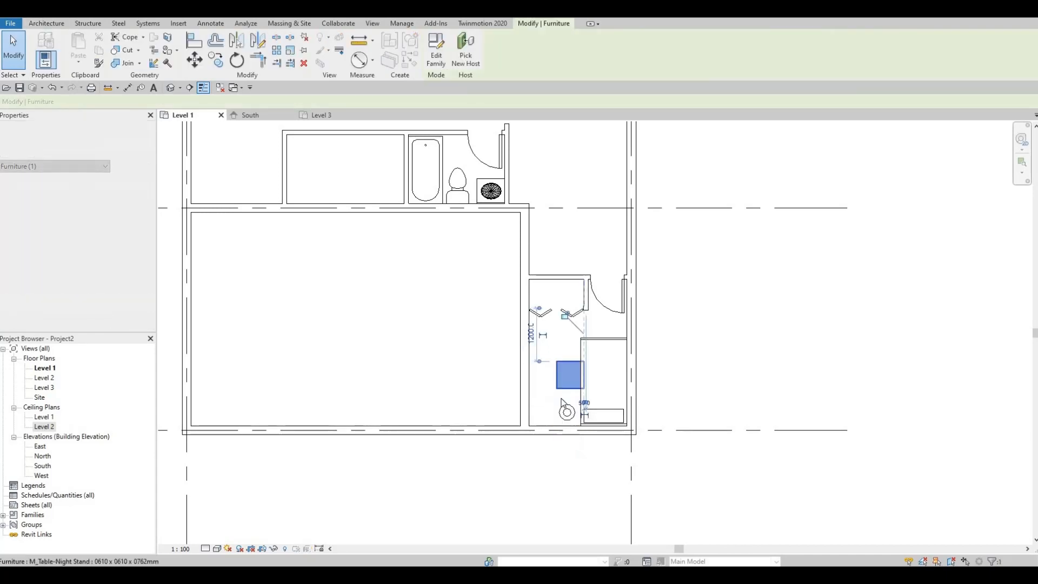
{"action": "key", "text": "Escape"}
- Set the elevation from level of the single-bed table lamp to 635
{"action": "left_click", "coordinate": [566, 412]}
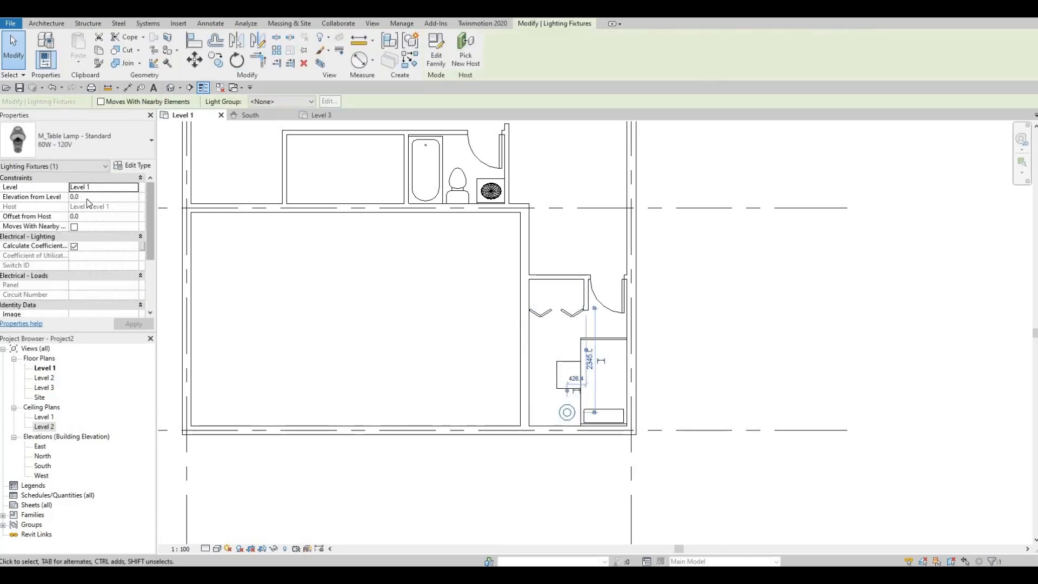
{"action": "left_click", "coordinate": [29, 200]}
{"action": "type", "text": "635"}
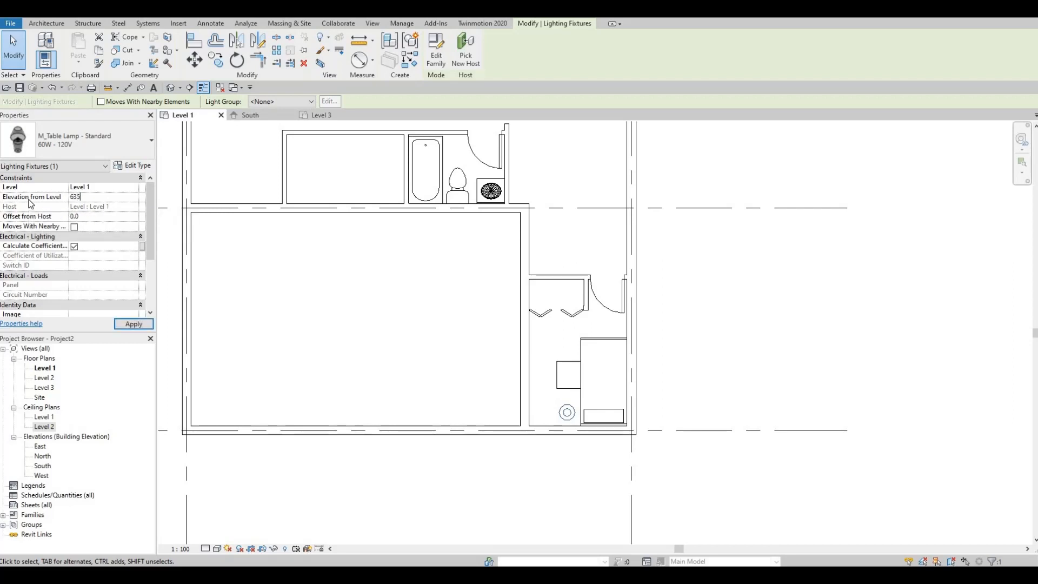
- Move the night stand beside the single bed back under its table lamp
{"action": "left_click", "coordinate": [559, 373]}
{"action": "left_click_drag", "start_coordinate": [555, 401], "coordinate": [554, 403]}
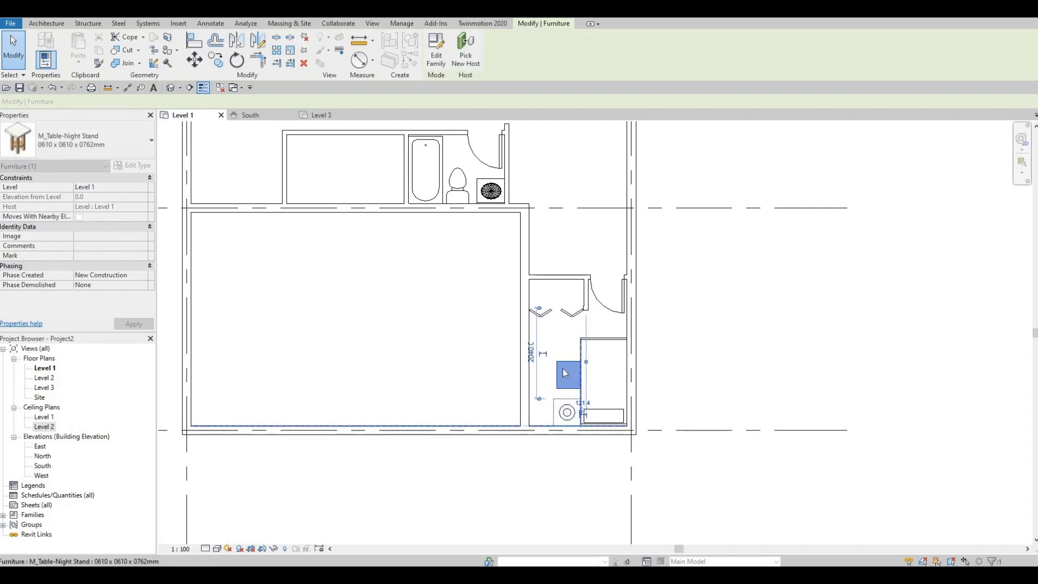
{"action": "key", "text": "Delete"}
- Shift the night stand below the double bed sideways off its lamp and set that lamp's elevation from level to 635
{"action": "middle_click_drag", "start_coordinate": [603, 238], "coordinate": [543, 490]}
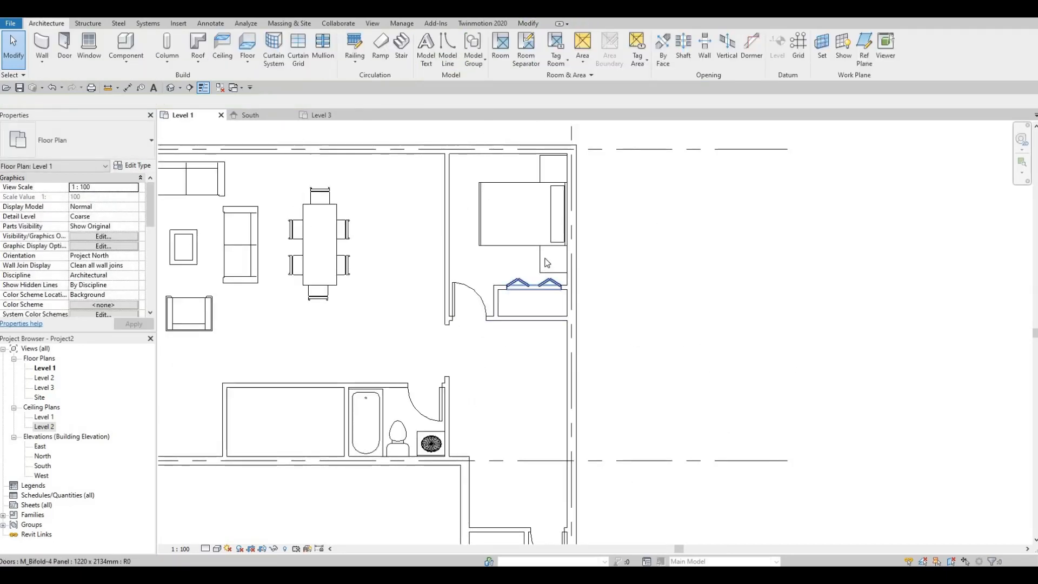
{"action": "left_click", "coordinate": [543, 261]}
{"action": "left_click_drag", "start_coordinate": [542, 260], "coordinate": [513, 261]}
{"action": "left_click", "coordinate": [552, 260]}
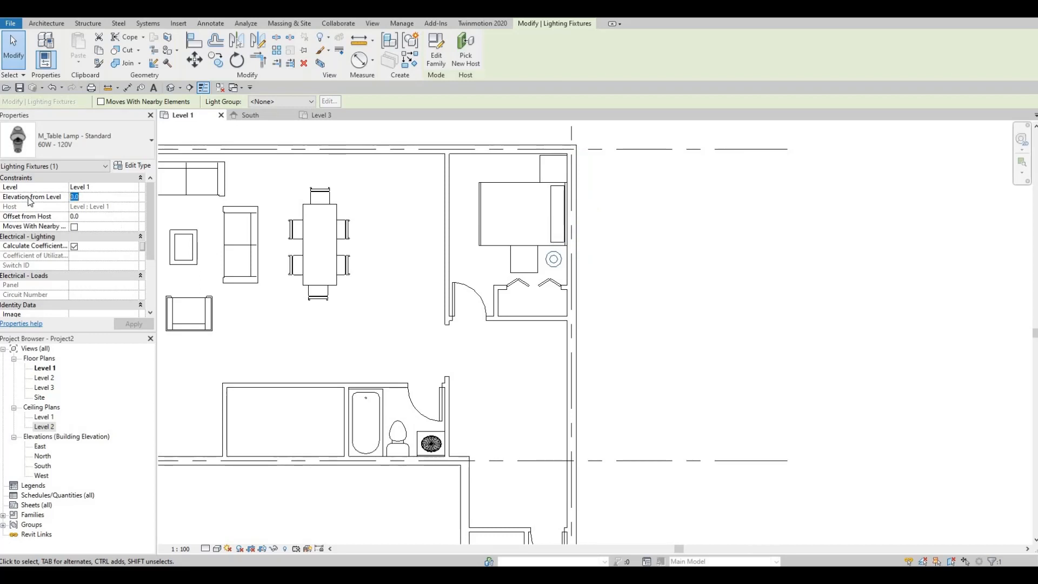
{"action": "type", "text": "635"}
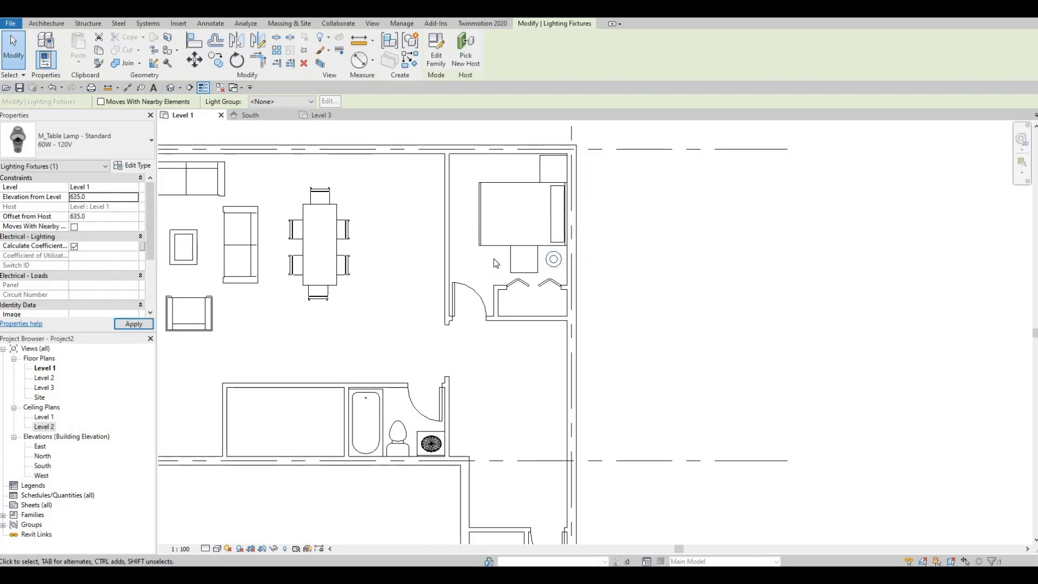
- Move the night stand below the double bed back under its table lamp
{"action": "left_click", "coordinate": [524, 258]}
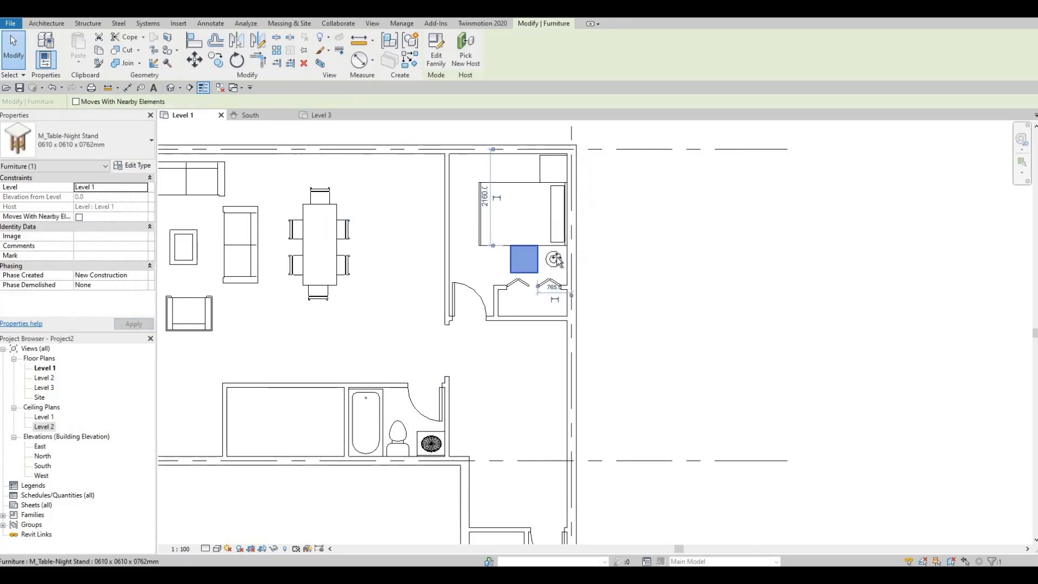
{"action": "left_click_drag", "start_coordinate": [529, 260], "coordinate": [559, 259]}
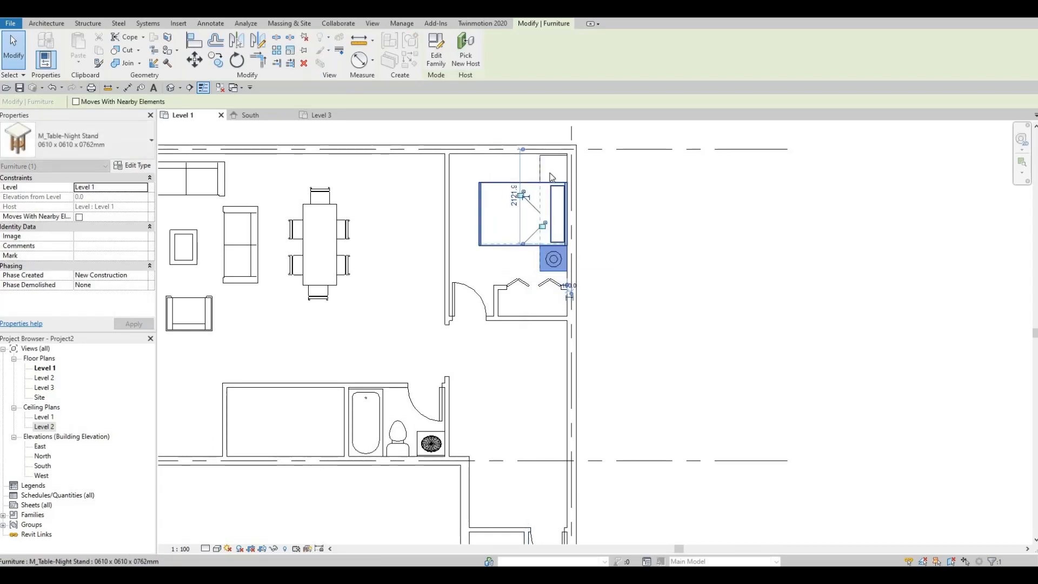
{"action": "key", "text": "Escape"}
- Shift the night stand above the double bed sideways off its lamp and set that lamp's elevation from level to 635
{"action": "left_click", "coordinate": [540, 167]}
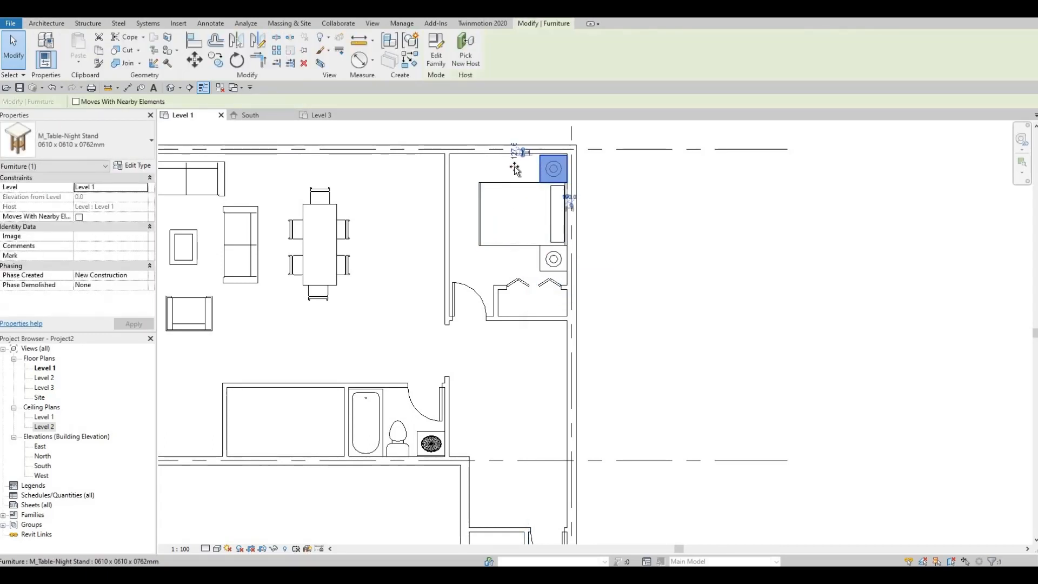
{"action": "left_click_drag", "start_coordinate": [540, 167], "coordinate": [511, 166]}
{"action": "left_click", "coordinate": [549, 170]}
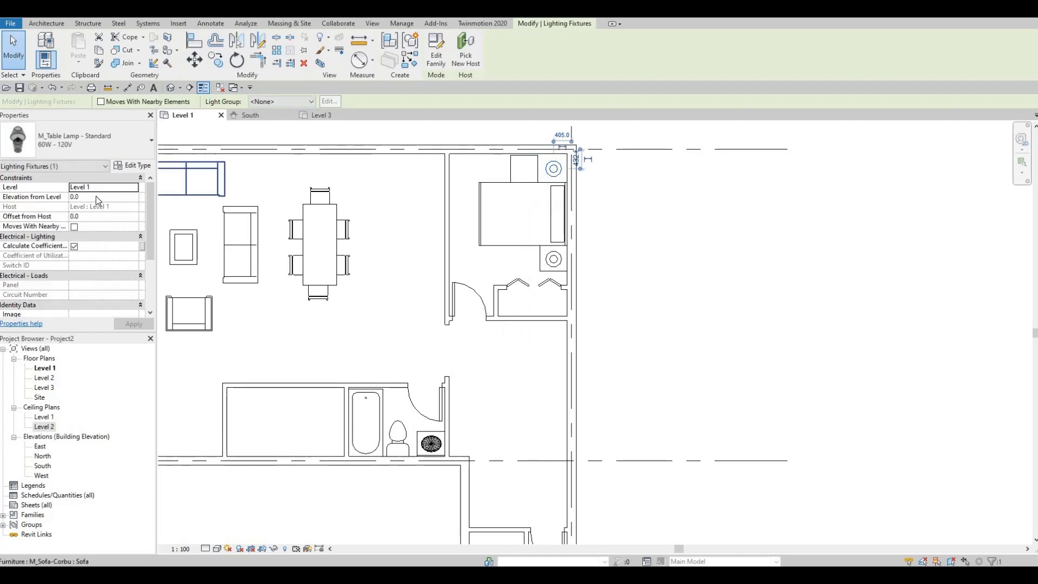
{"action": "left_click", "coordinate": [96, 196]}
{"action": "type", "text": "63"}
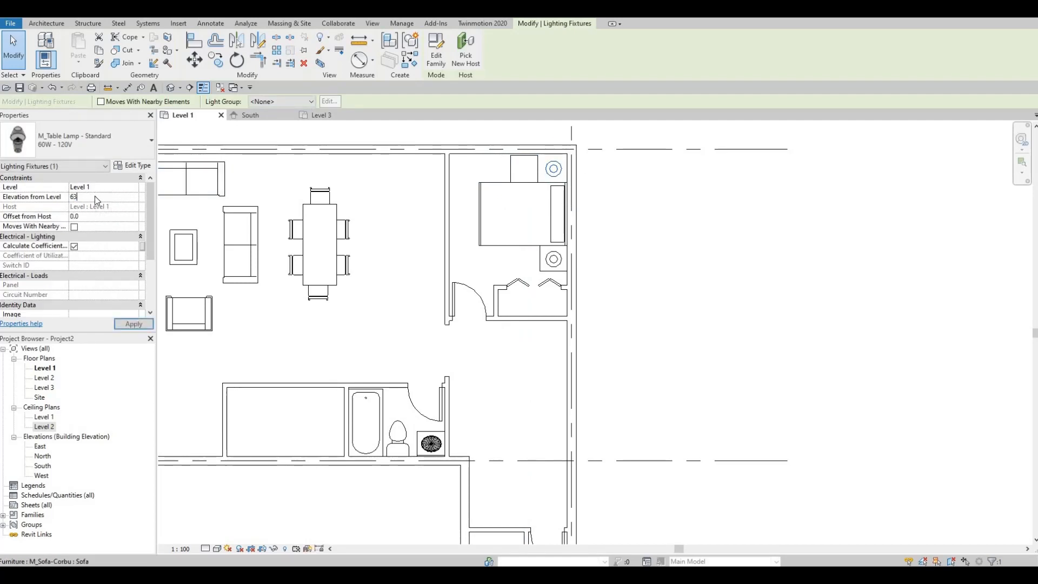
{"action": "type", "text": "5"}
{"action": "key", "text": "Return"}
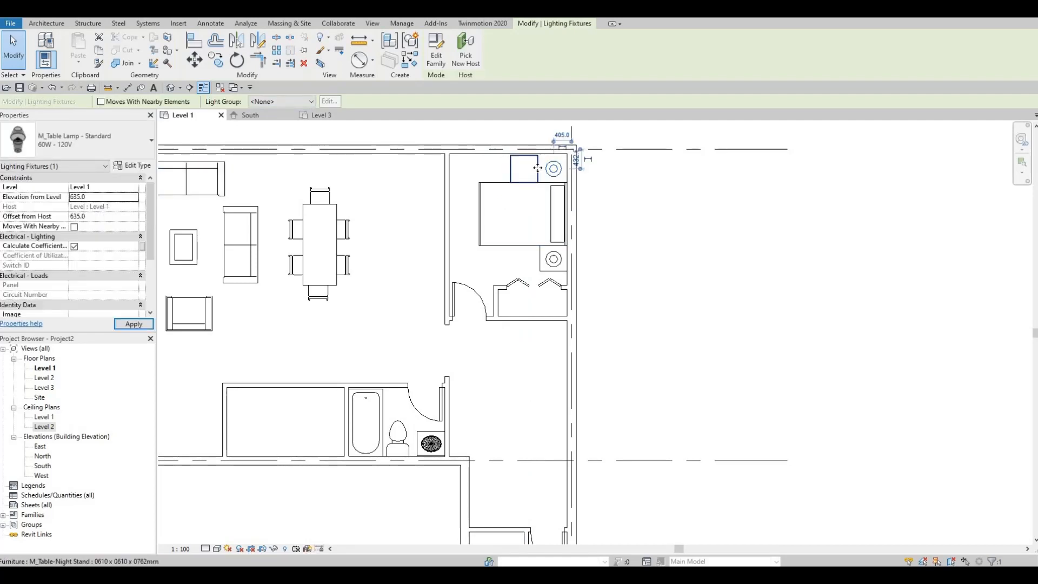
- Move the night stand above the double bed back under its table lamp
{"action": "left_click", "coordinate": [537, 168]}
{"action": "left_click_drag", "start_coordinate": [537, 168], "coordinate": [567, 170]}
{"action": "key", "text": "Escape"}
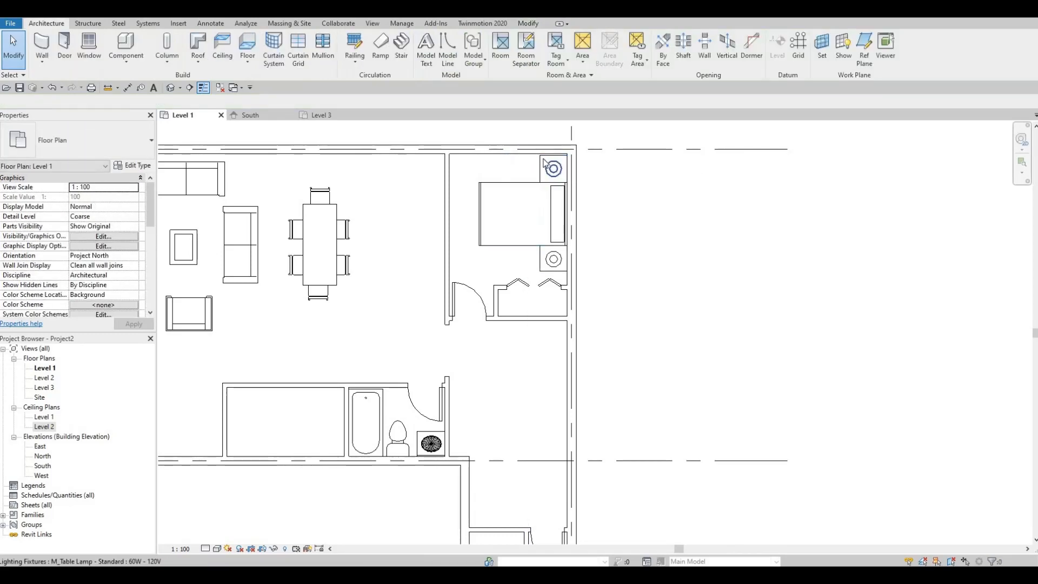
- Copy the night stand above the double bed into the living room, at the right end of the upper sofa
{"action": "left_click", "coordinate": [544, 165]}
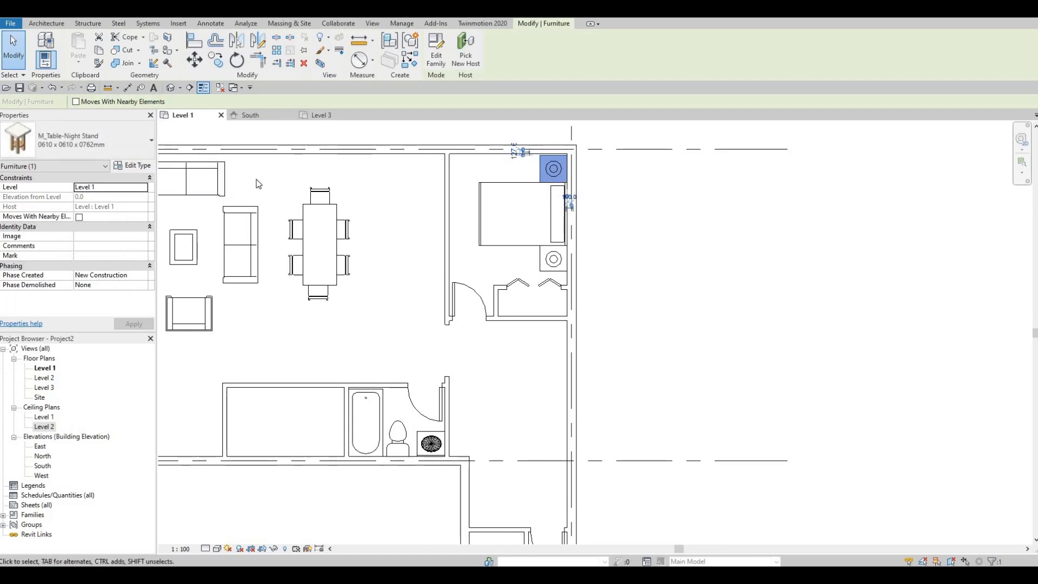
{"action": "left_click", "coordinate": [456, 174]}
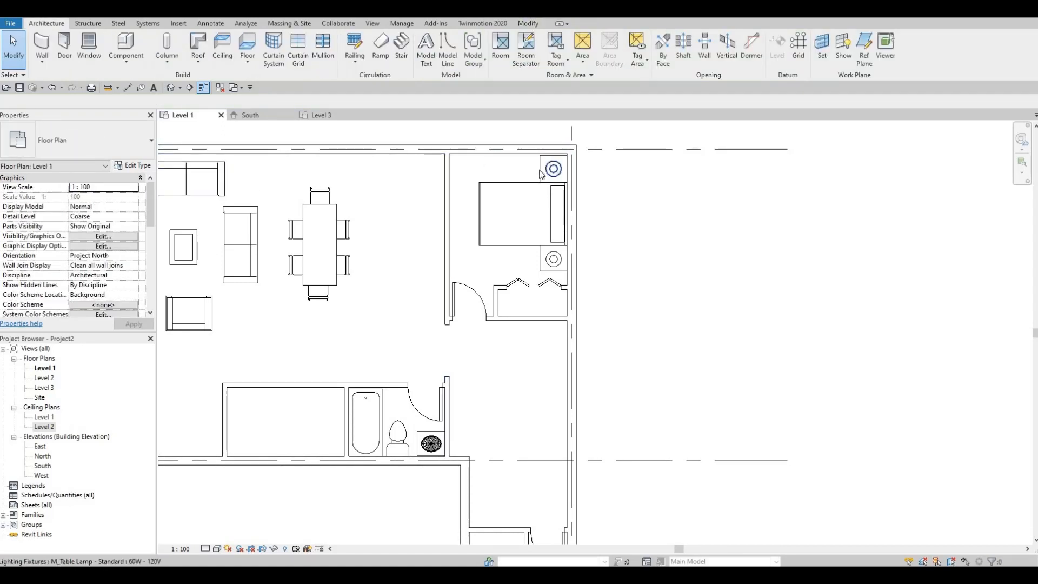
{"action": "left_click", "coordinate": [537, 176]}
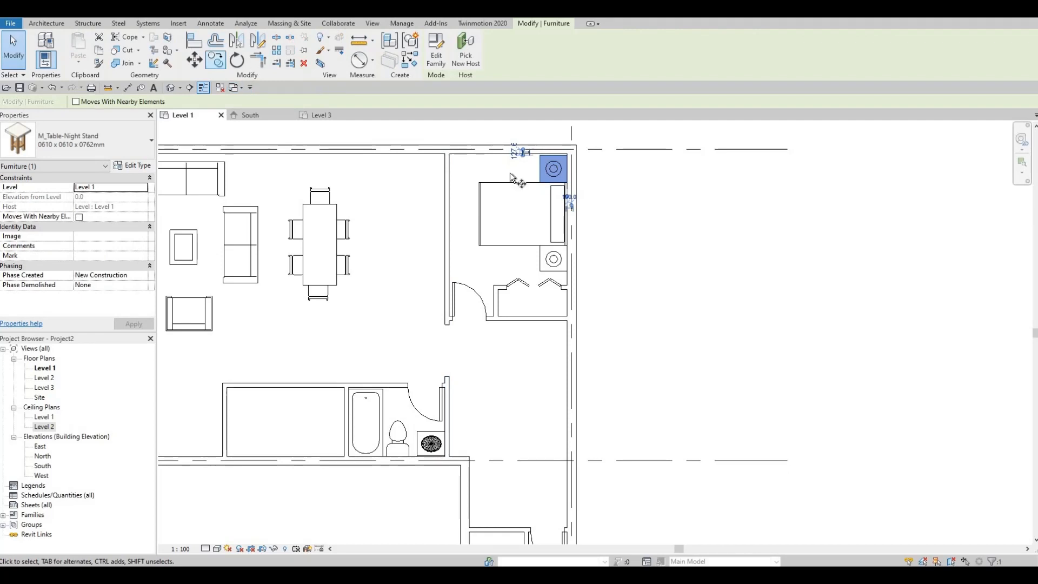
{"action": "key", "text": "c"}
{"action": "key", "text": "o"}
{"action": "left_click", "coordinate": [540, 170]}
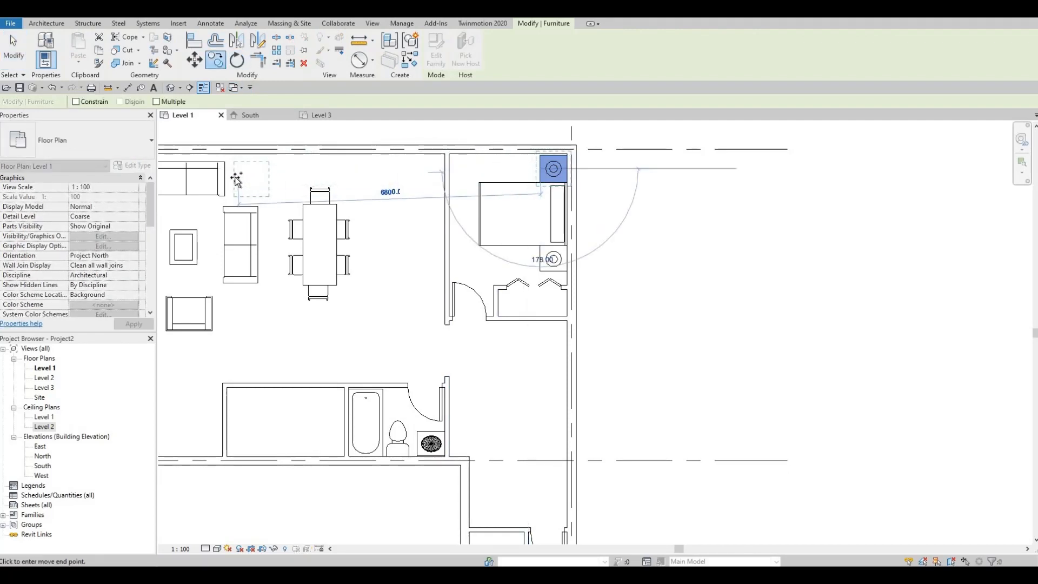
{"action": "left_click", "coordinate": [235, 178]}
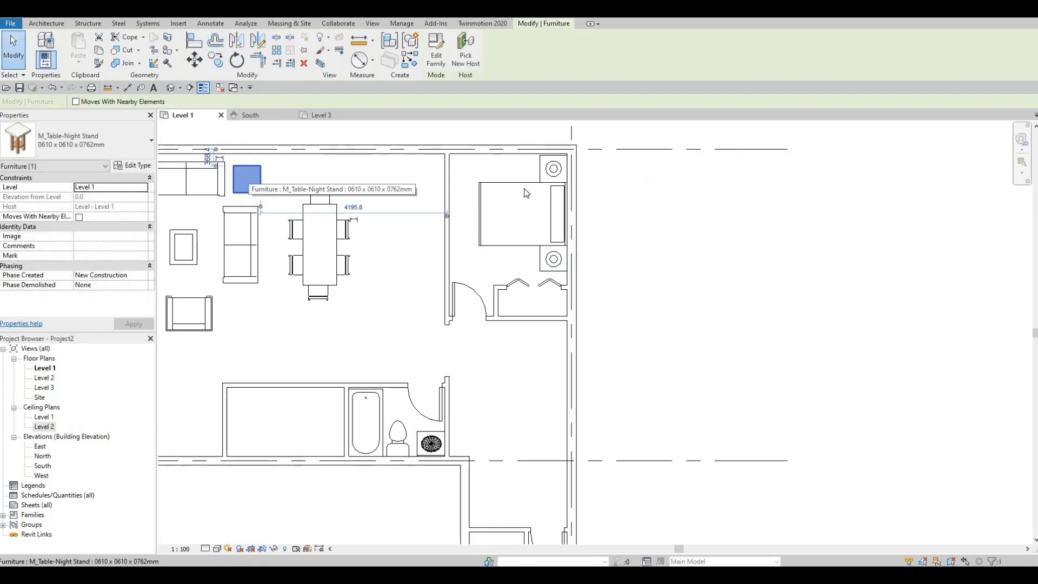
{"action": "key", "text": "Escape"}
- Copy the table lamp above the double bed onto the night stand beside the living room sofa
{"action": "left_click", "coordinate": [505, 177]}
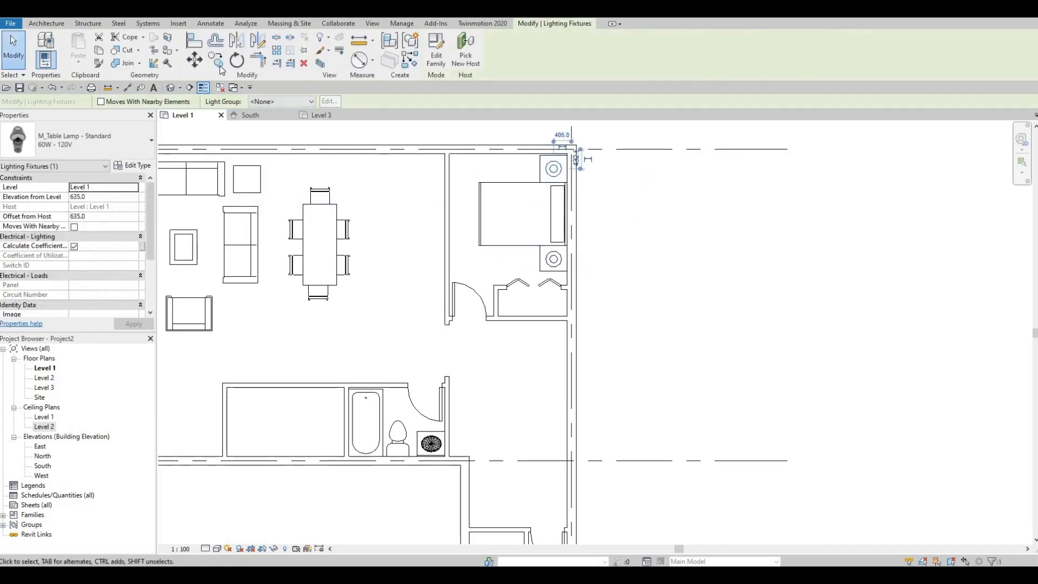
{"action": "key", "text": "c"}
{"action": "key", "text": "c"}
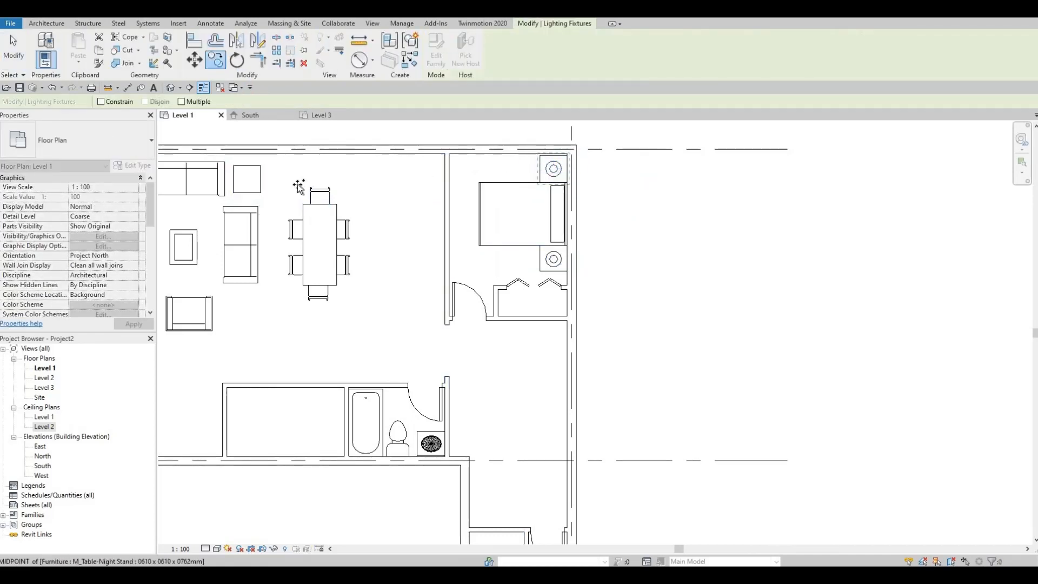
{"action": "left_click", "coordinate": [554, 192]}
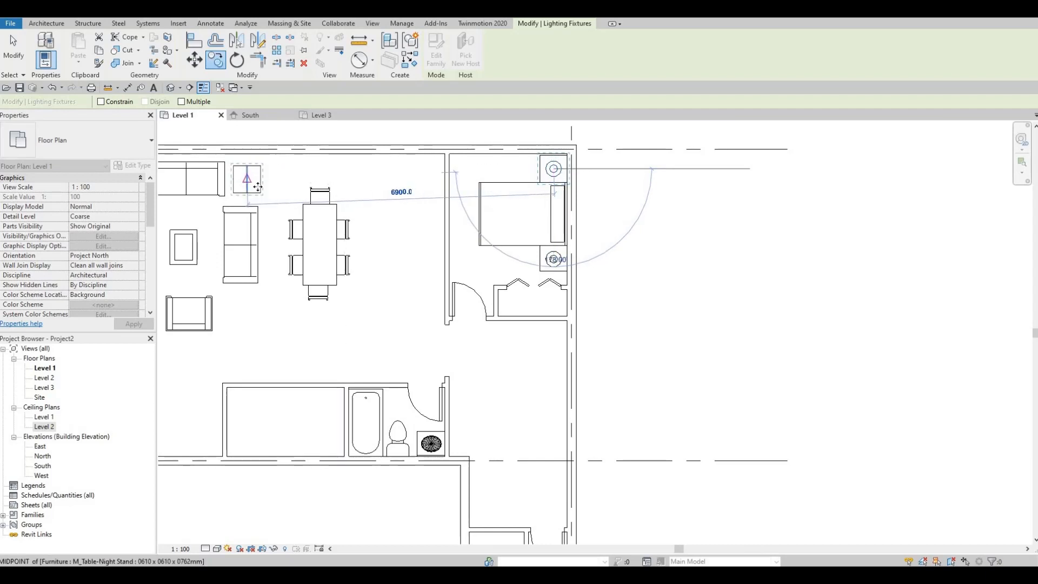
{"action": "left_click", "coordinate": [258, 187]}
{"action": "key", "text": "Escape"}
- Nudge the living room night stand and its lamp together slightly closer to the upper sofa
{"action": "middle_click_drag", "start_coordinate": [272, 194], "coordinate": [335, 199]}
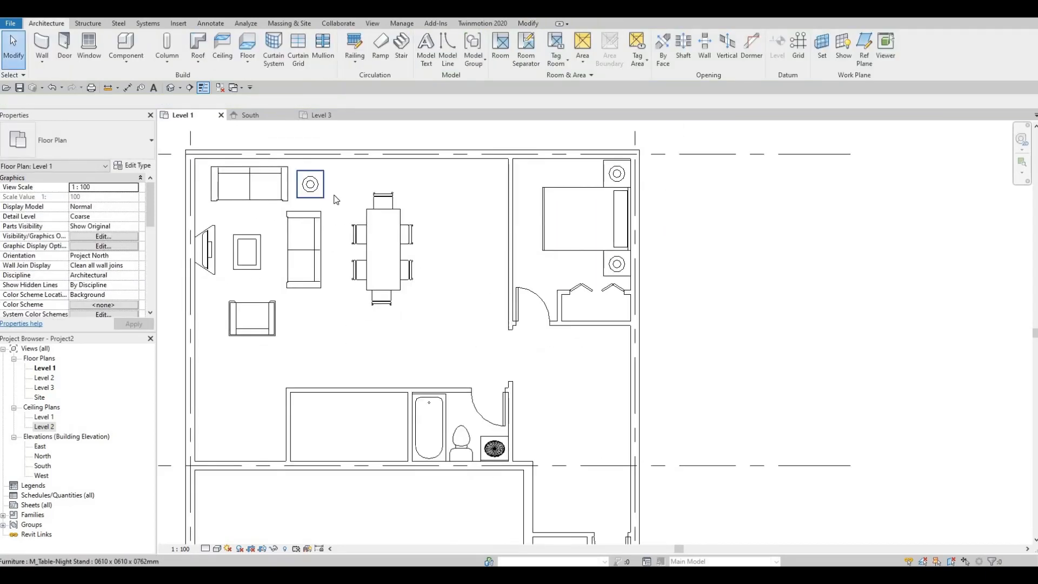
{"action": "left_click", "coordinate": [305, 175]}
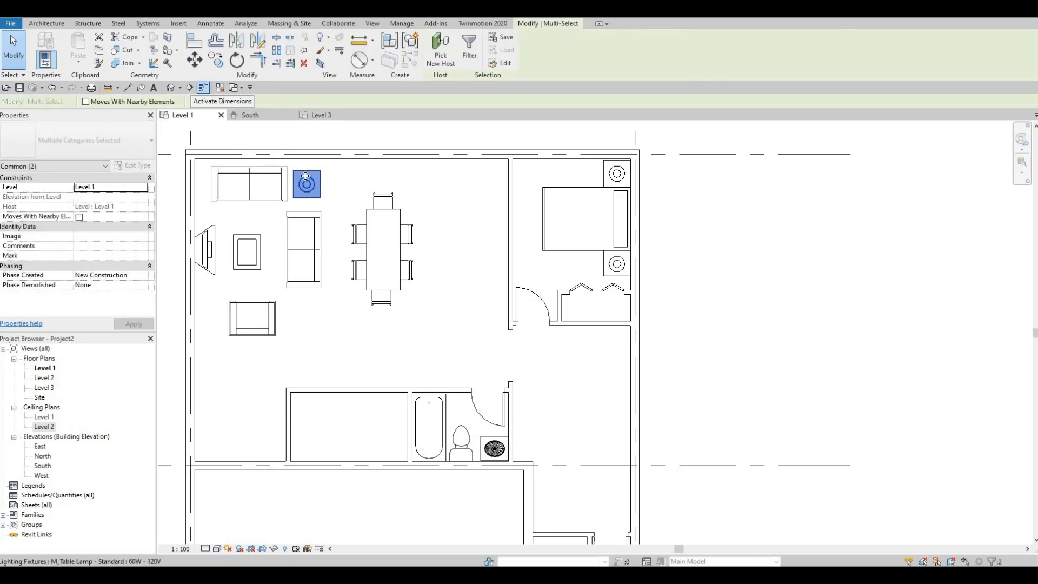
{"action": "key", "text": "Escape"}
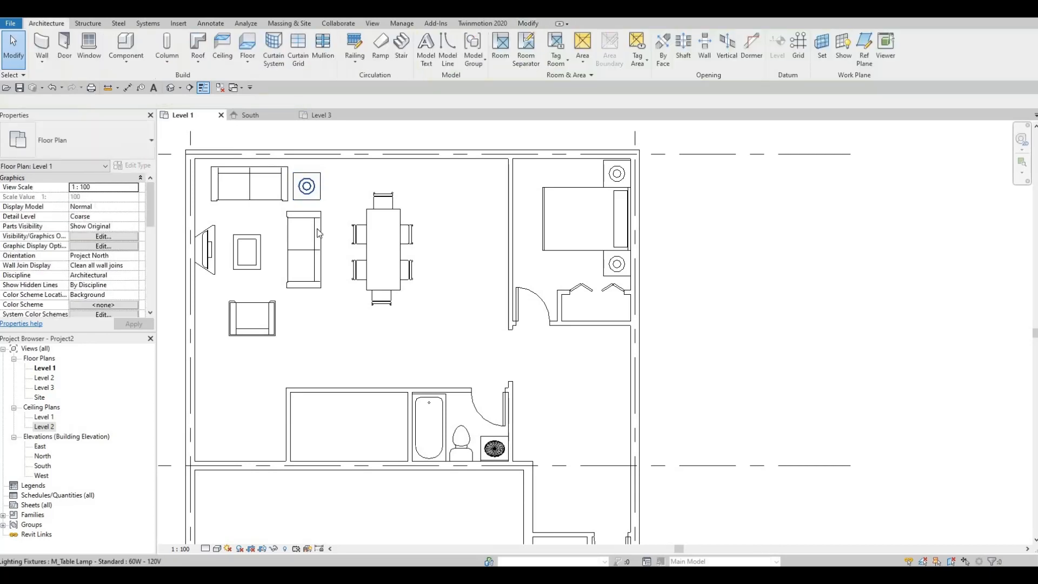
- Nudge the coffee table slightly right and down in plan, towards the sofa beside the dining table
{"action": "left_click", "coordinate": [260, 246]}
{"action": "middle_click_drag", "start_coordinate": [281, 271], "coordinate": [291, 258]}
{"action": "key", "text": "Right"}
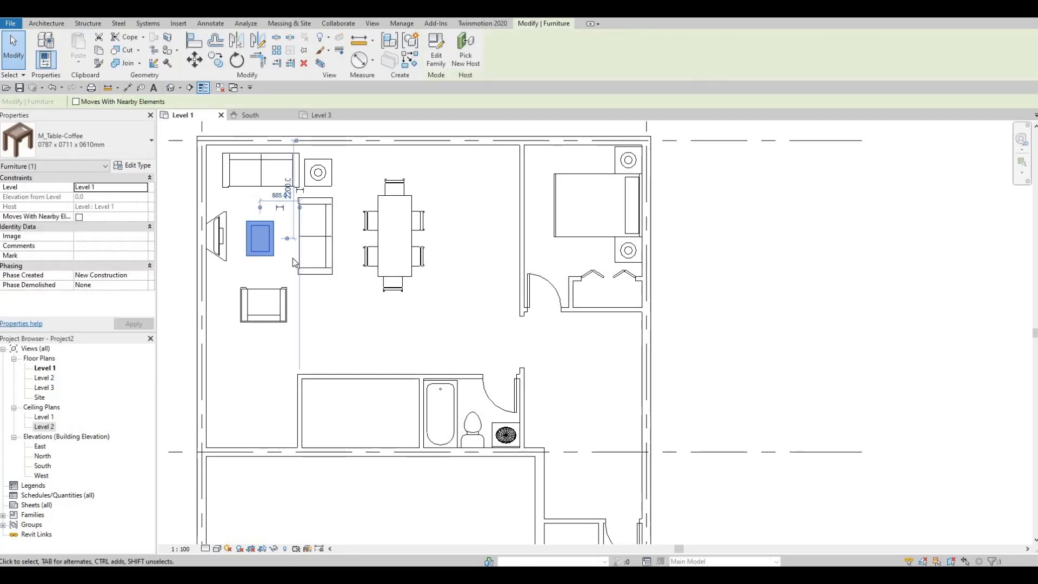
{"action": "key", "text": "Right"}
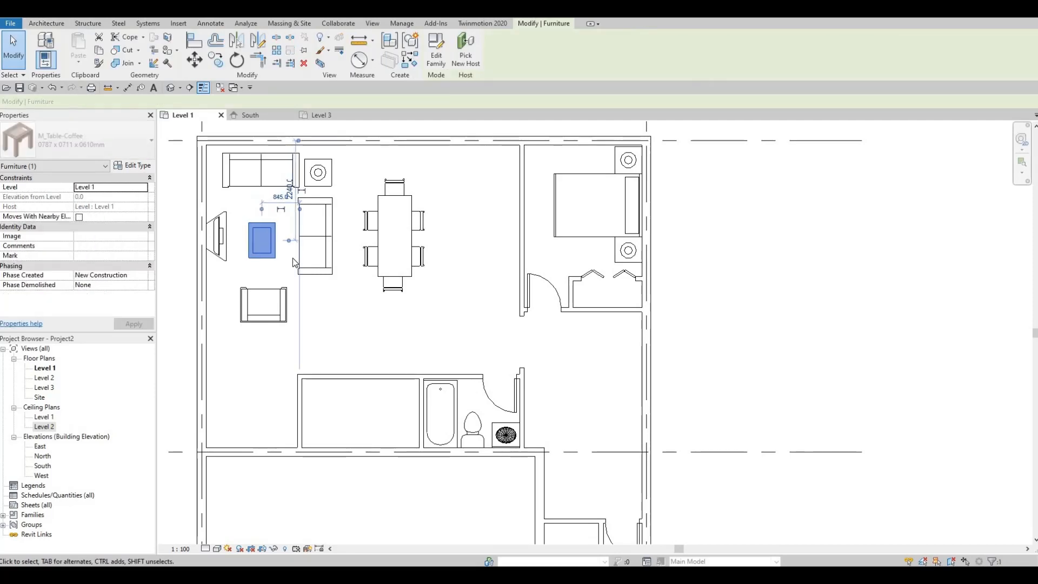
- Browse to the Casework folder of the Canada family library for loading a family
{"action": "left_click", "coordinate": [467, 239]}
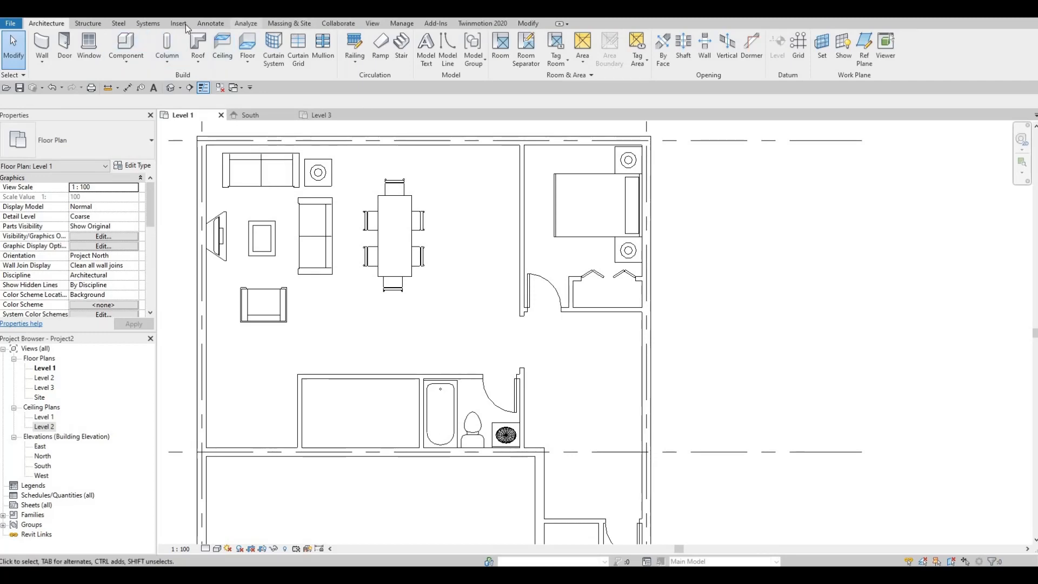
{"action": "scroll", "coordinate": [381, 55], "scroll_direction": "down", "scroll_amount": 4}
{"action": "left_click", "coordinate": [445, 50]}
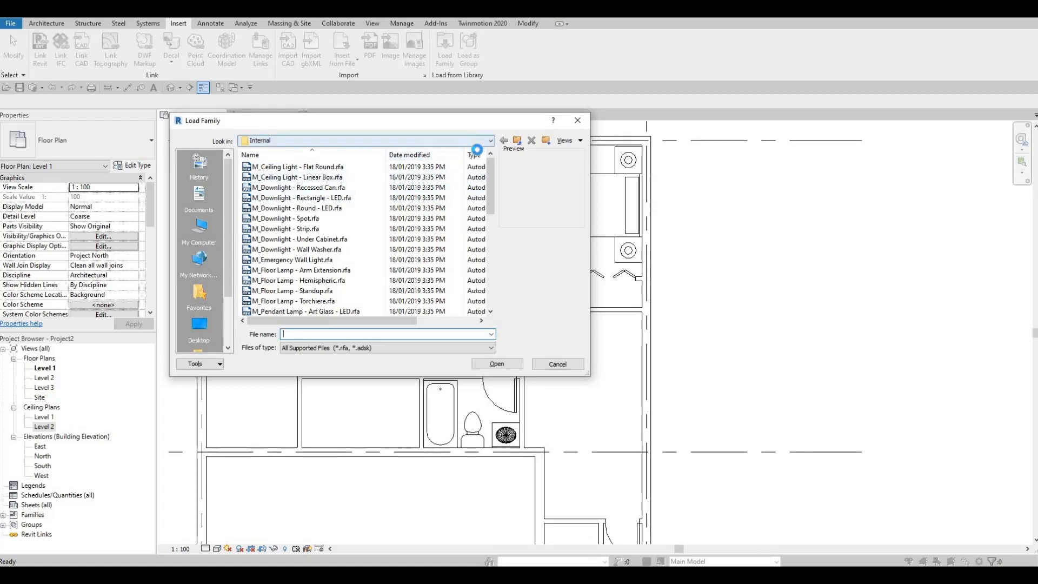
{"action": "left_click", "coordinate": [491, 140]}
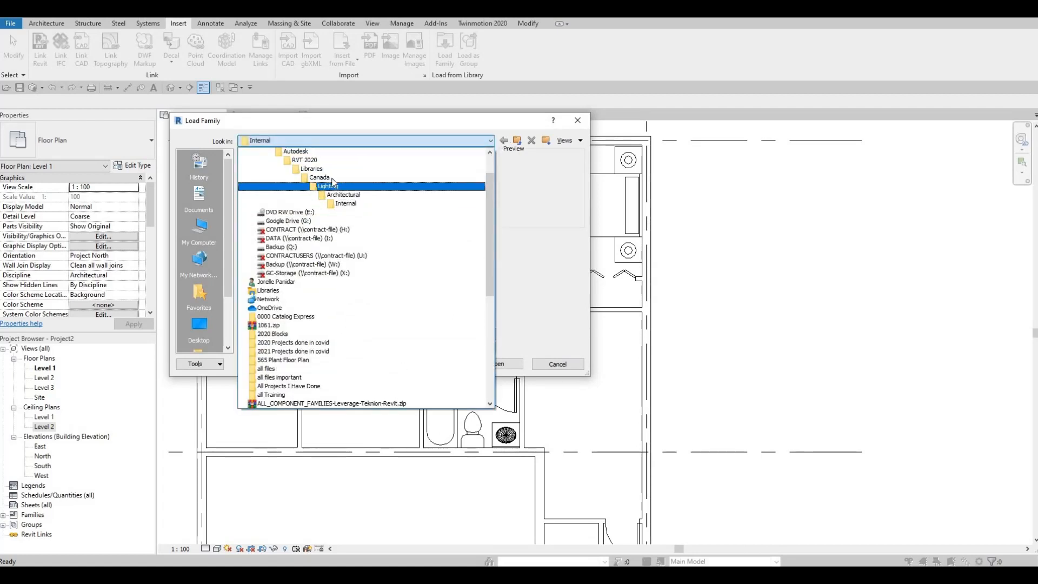
{"action": "left_click", "coordinate": [320, 178]}
{"action": "scroll", "coordinate": [279, 242], "scroll_direction": "down", "scroll_amount": 3}
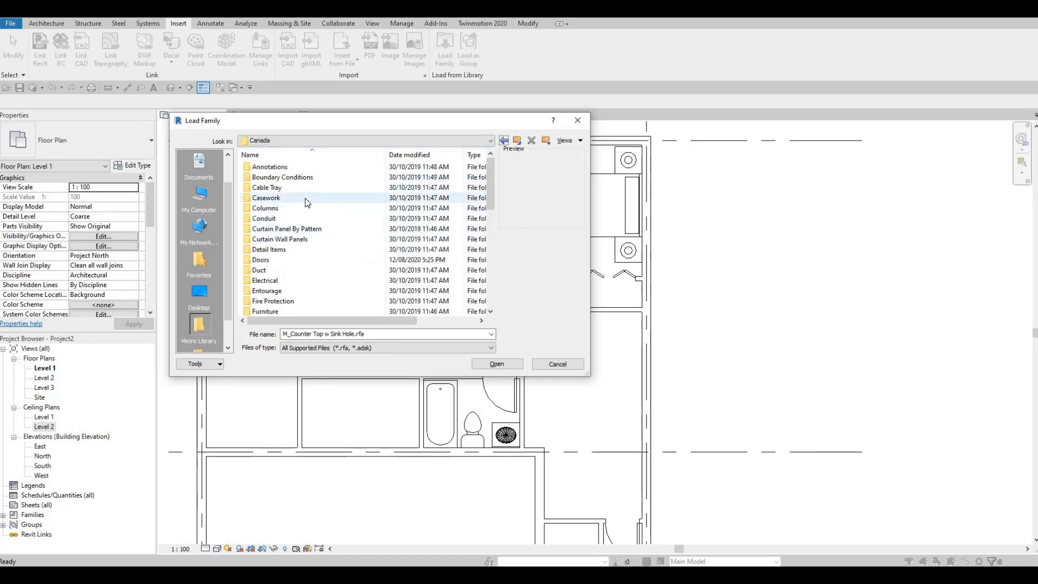
{"action": "double_click", "coordinate": [281, 197]}
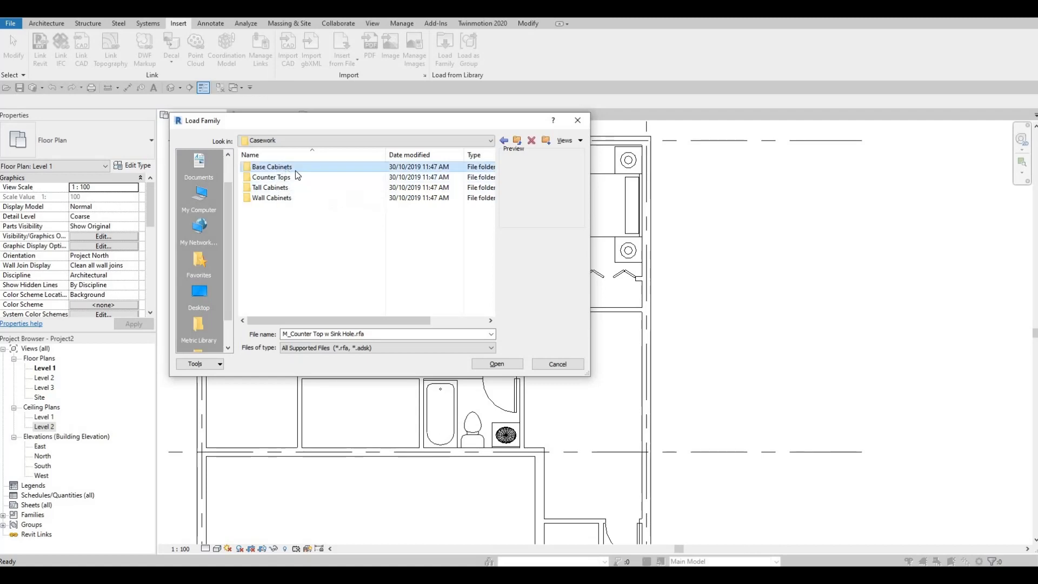
- Preview the 4 Drawers and Built In cabinet families in the Base Cabinets folder, then return to Casework
{"action": "double_click", "coordinate": [296, 168]}
{"action": "left_click", "coordinate": [298, 169]}
{"action": "left_click", "coordinate": [290, 179]}
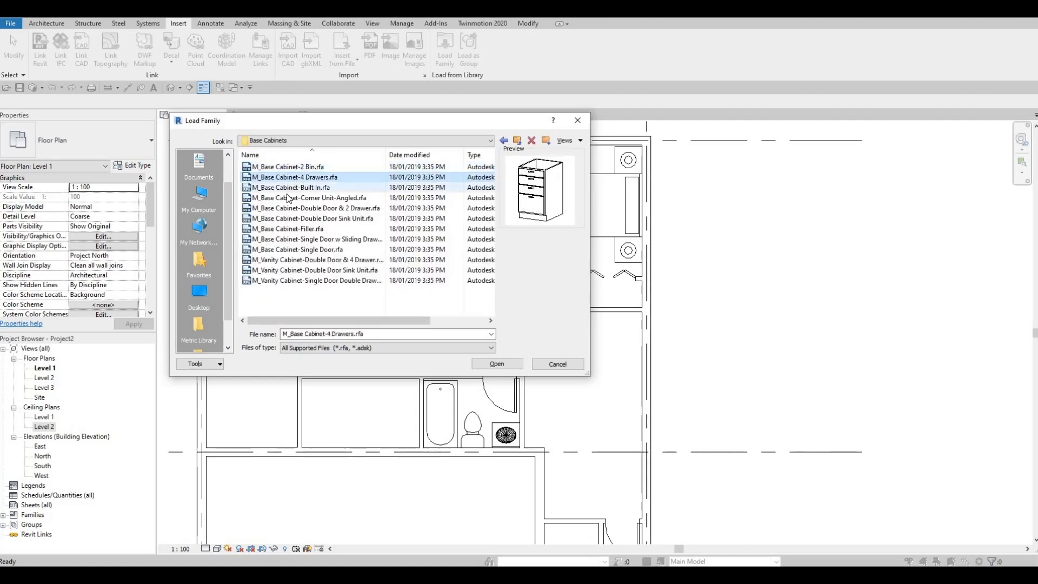
{"action": "left_click", "coordinate": [288, 188]}
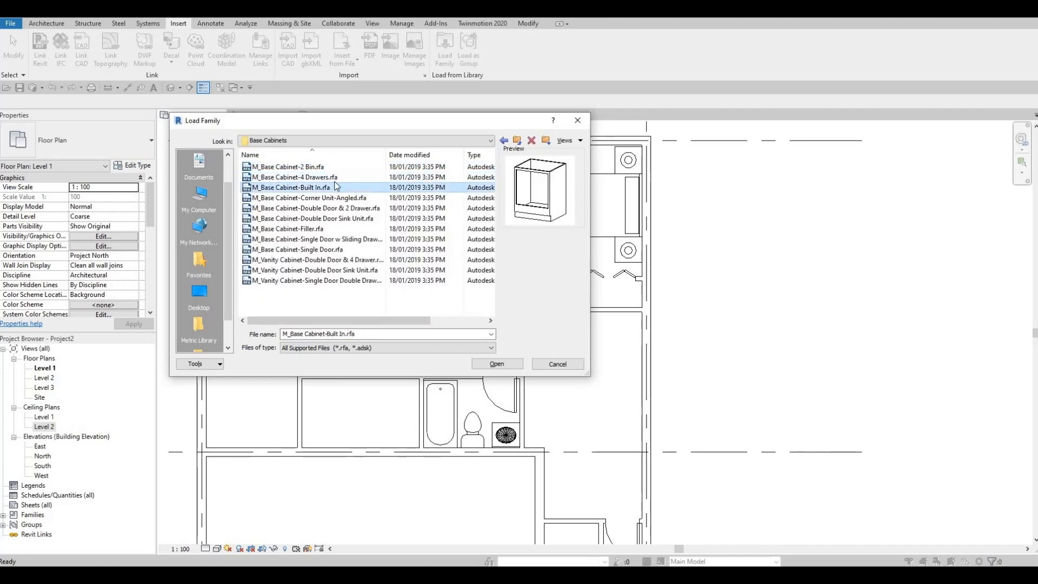
{"action": "left_click", "coordinate": [300, 175]}
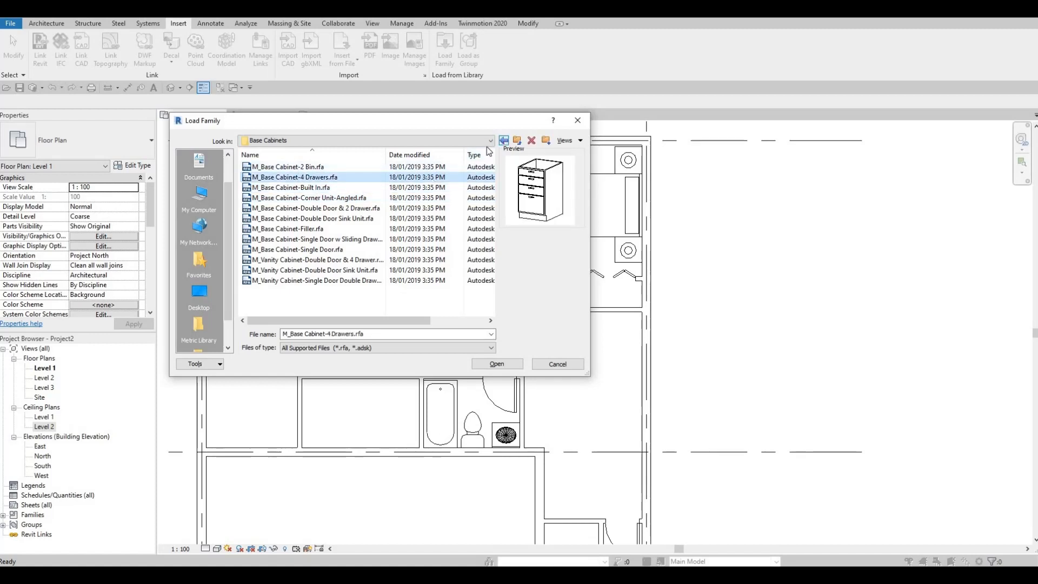
{"action": "left_click", "coordinate": [503, 140]}
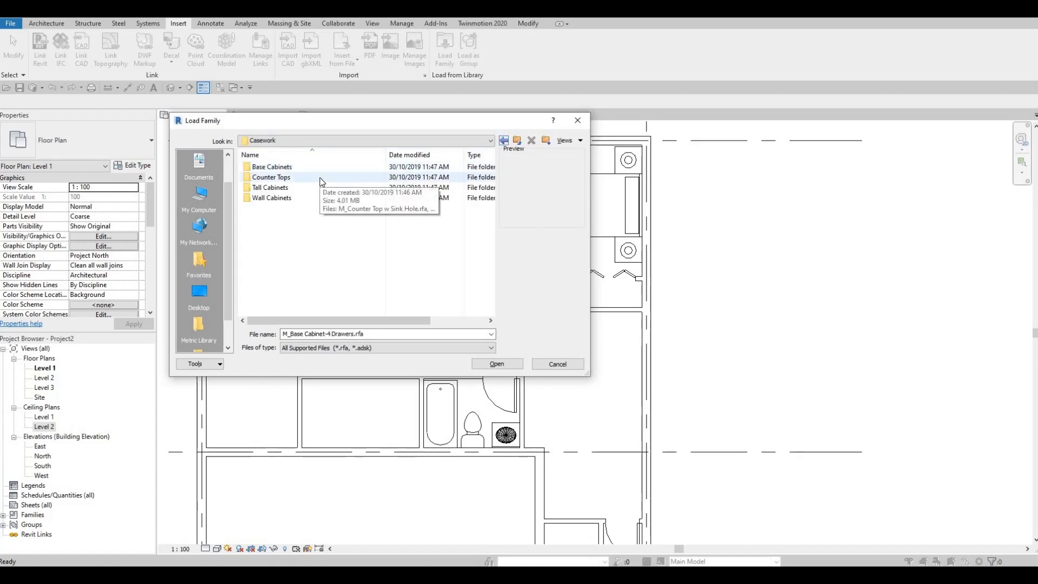
- Load the M_Counter Top w Sink family from the Counter Tops folder
{"action": "left_click", "coordinate": [272, 178]}
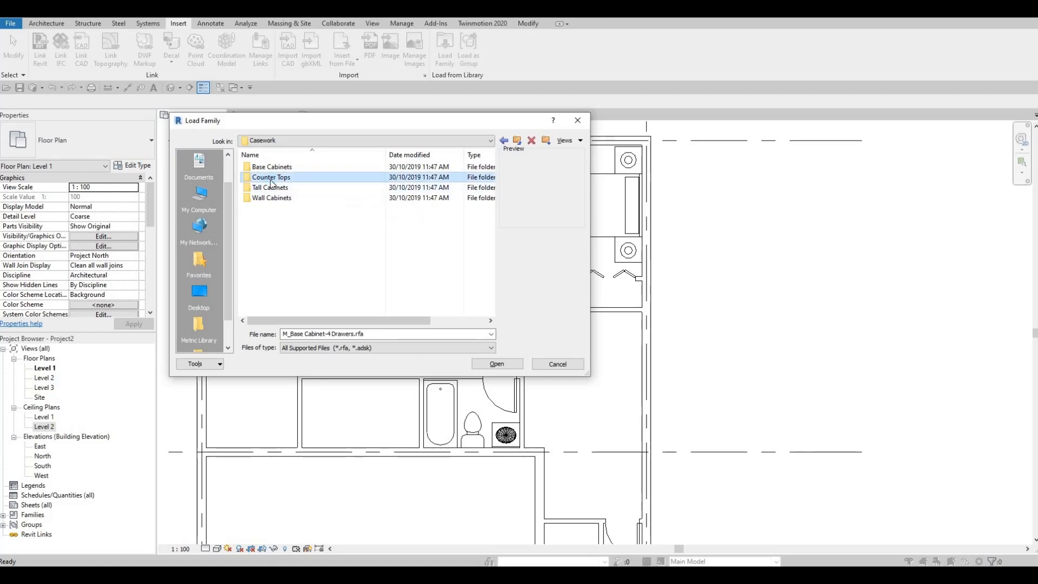
{"action": "double_click", "coordinate": [272, 181]}
{"action": "left_click", "coordinate": [285, 179]}
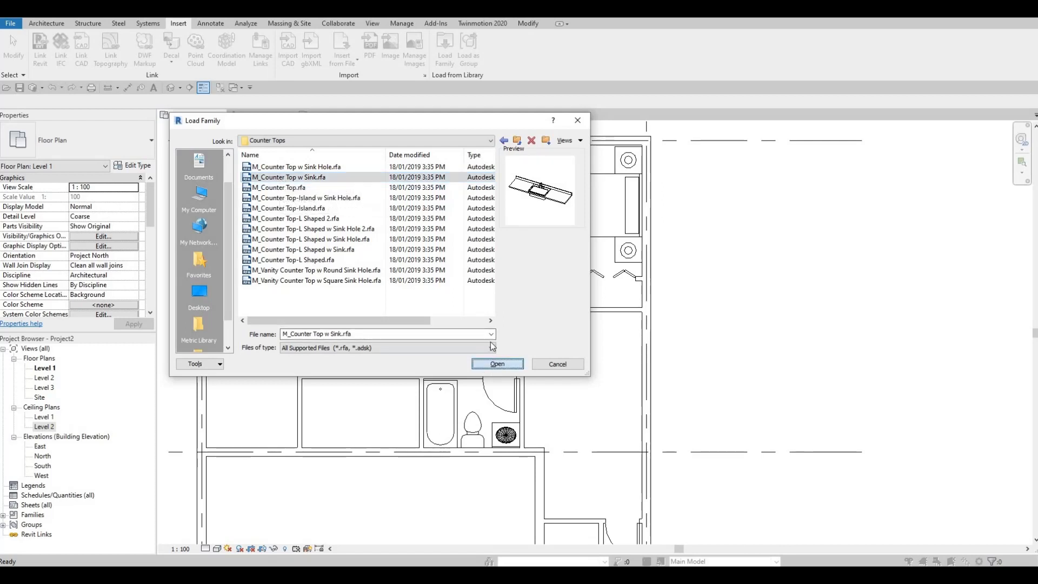
{"action": "left_click", "coordinate": [497, 363]}
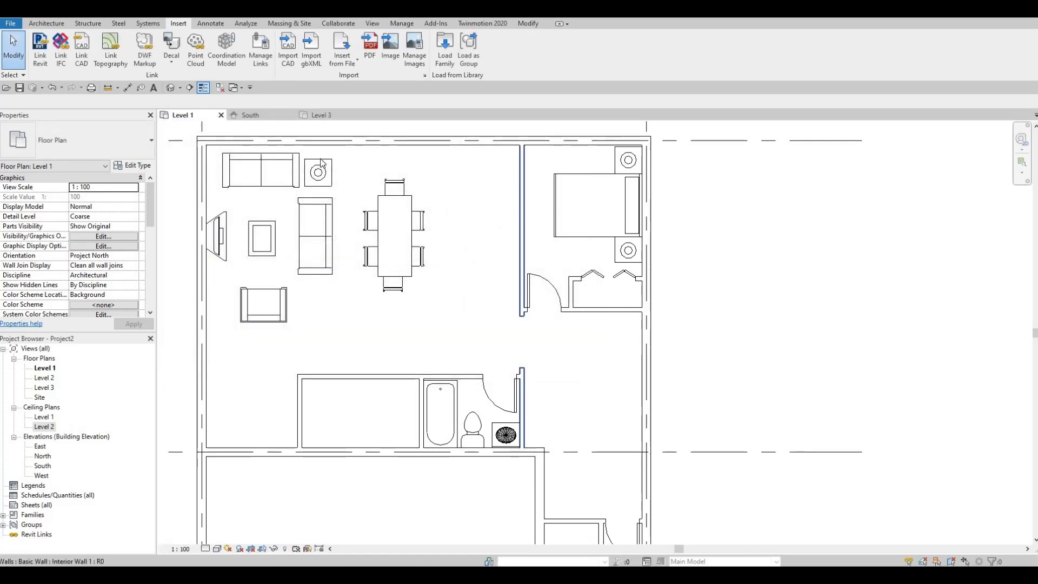
- Place a 600mm Depth counter top with sink against the wall left of the double bedroom, in the room's upper corner
{"action": "left_click", "coordinate": [55, 25]}
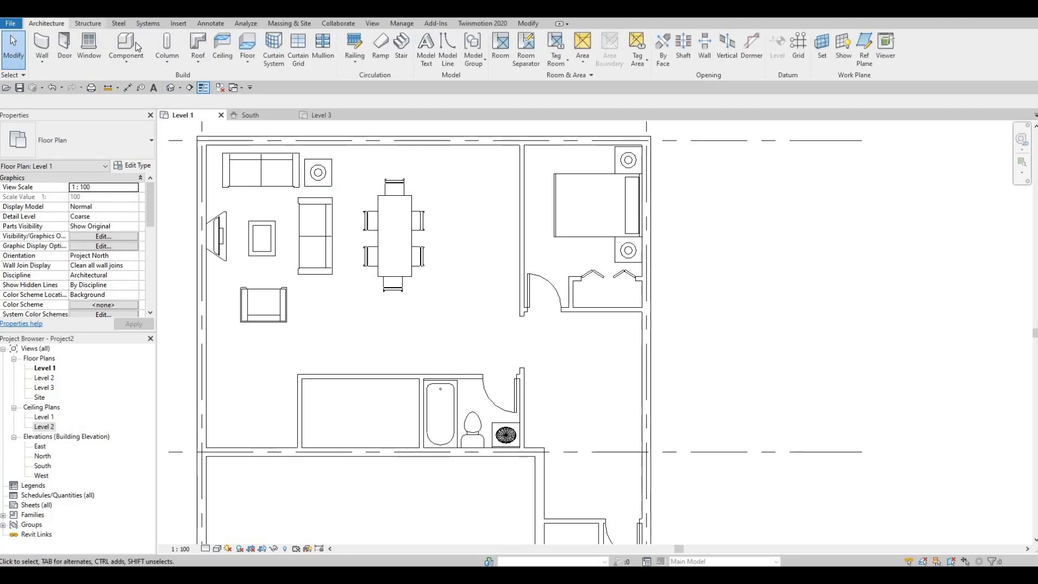
{"action": "left_click", "coordinate": [126, 45]}
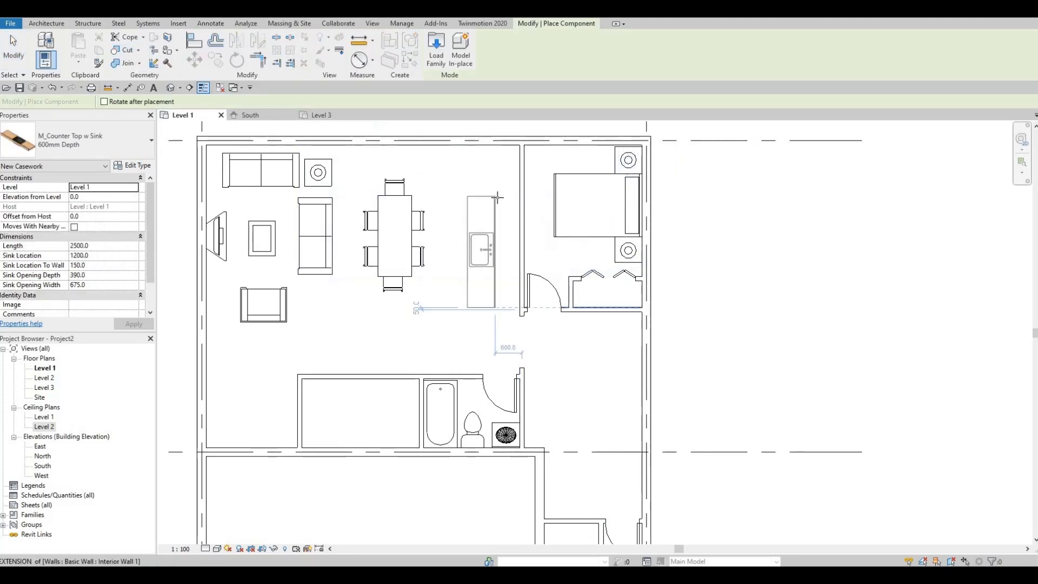
{"action": "key", "text": "space"}
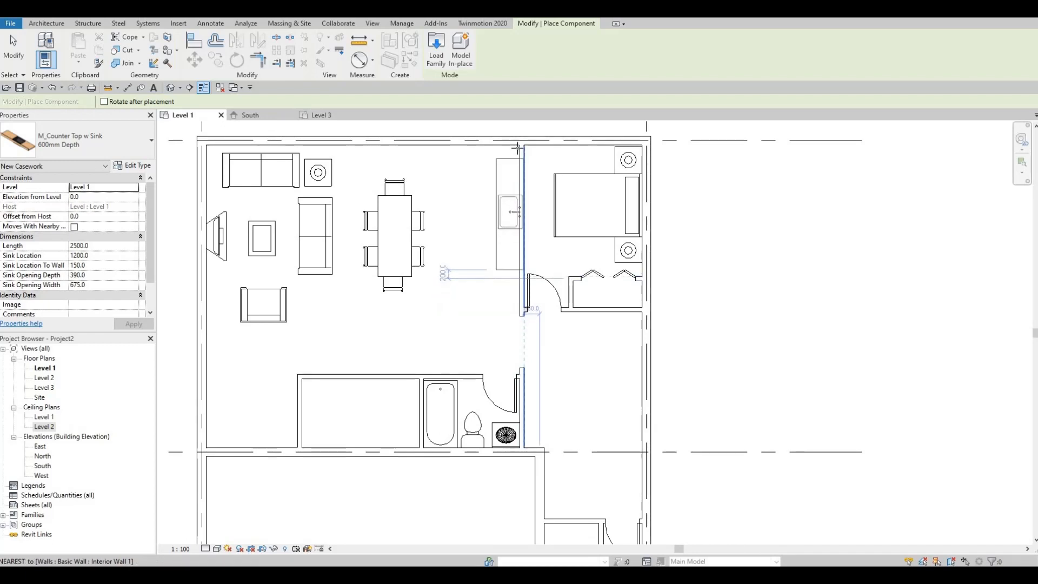
{"action": "left_click", "coordinate": [516, 195]}
{"action": "key", "text": "Escape"}
{"action": "key", "text": "Escape"}
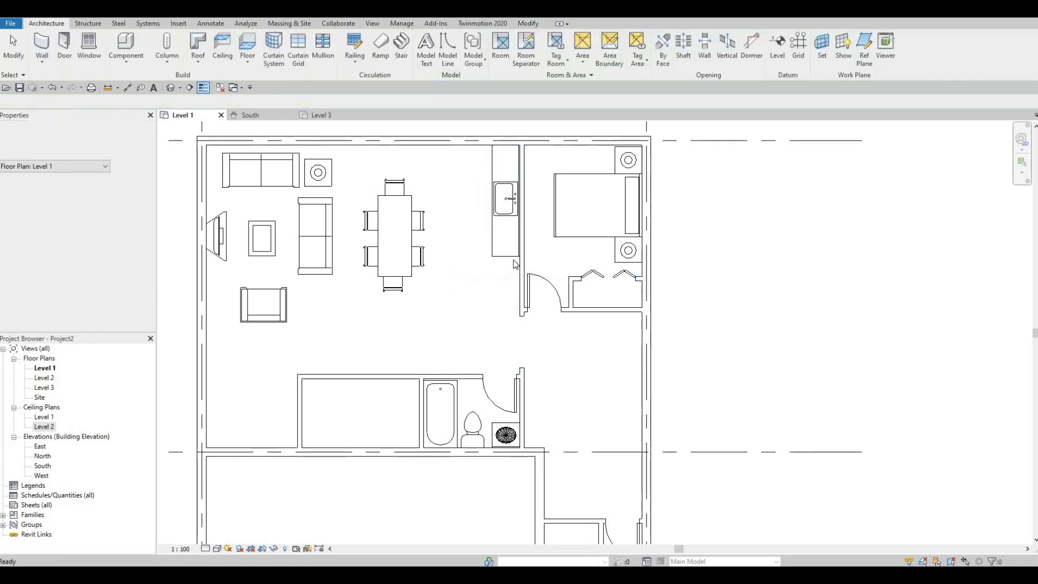
- Stretch the counter top's lower end down along the wall to line up with the front of the bedroom closet
{"action": "left_click", "coordinate": [507, 258]}
{"action": "mouse_move", "coordinate": [507, 259]}
{"action": "left_mouse_down"}
{"action": "mouse_move", "coordinate": [507, 295]}
{"action": "mouse_move", "coordinate": [508, 278]}
{"action": "left_mouse_up"}
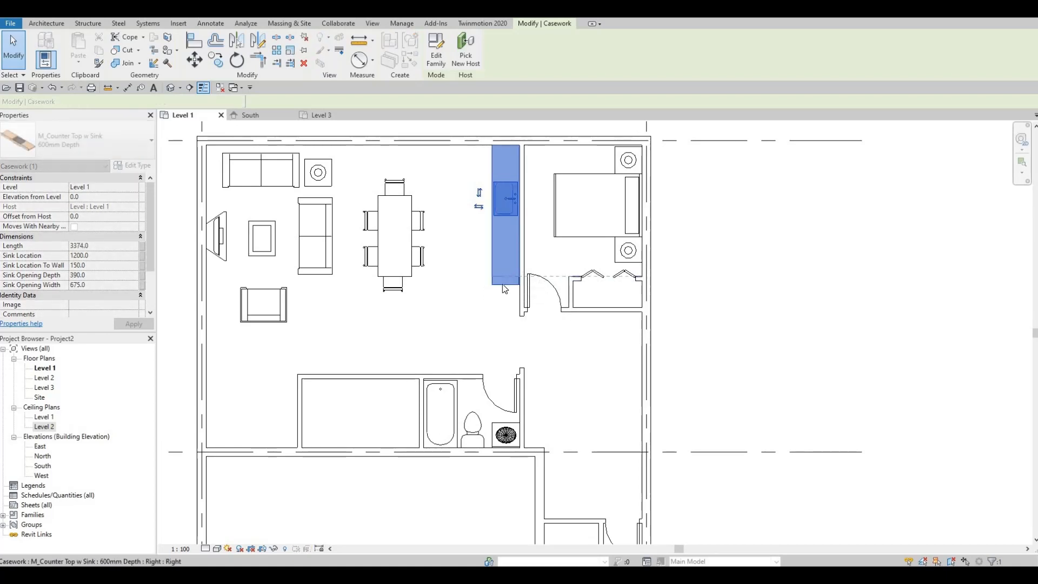
{"action": "left_click", "coordinate": [507, 282]}
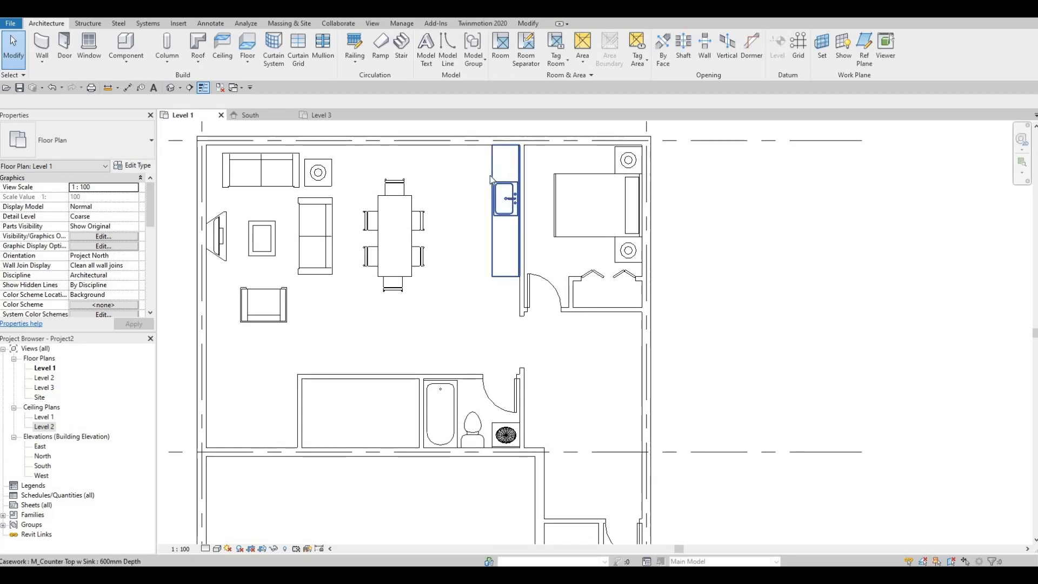
- Nudge the dining table and its six chairs together slightly up and right in plan
{"action": "scroll", "coordinate": [408, 274], "scroll_direction": "down", "scroll_amount": 2}
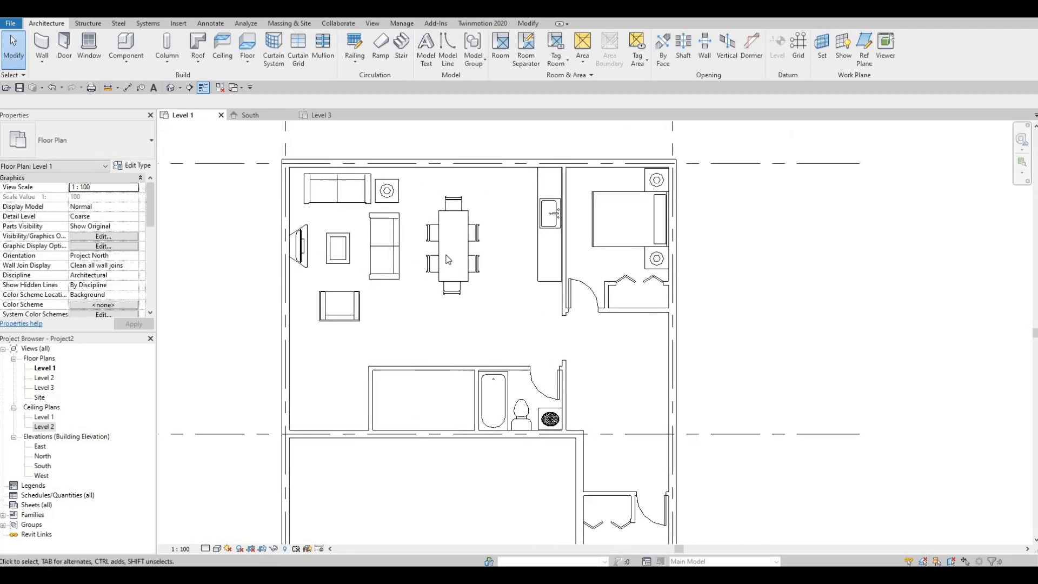
{"action": "left_click_drag", "start_coordinate": [415, 187], "coordinate": [485, 304]}
{"action": "key", "text": "Up"}
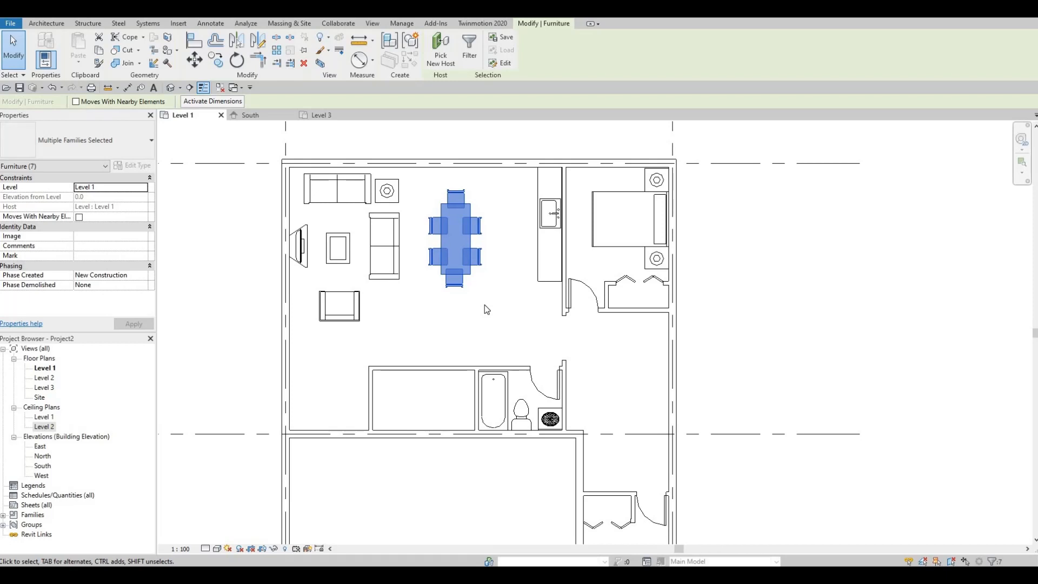
{"action": "left_click", "coordinate": [485, 309]}
- Place another M_Sofa-Corbu, matching the one beside the dining table, in the open area right of the bathroom
{"action": "middle_click_drag", "start_coordinate": [534, 246], "coordinate": [533, 269]}
{"action": "middle_click_drag", "start_coordinate": [526, 328], "coordinate": [439, 258]}
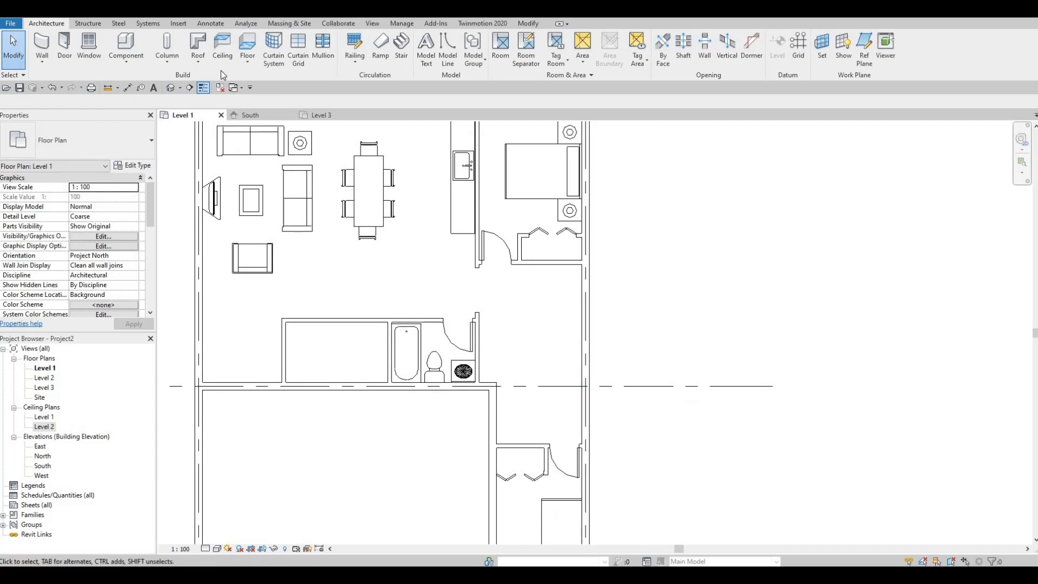
{"action": "left_click", "coordinate": [301, 200]}
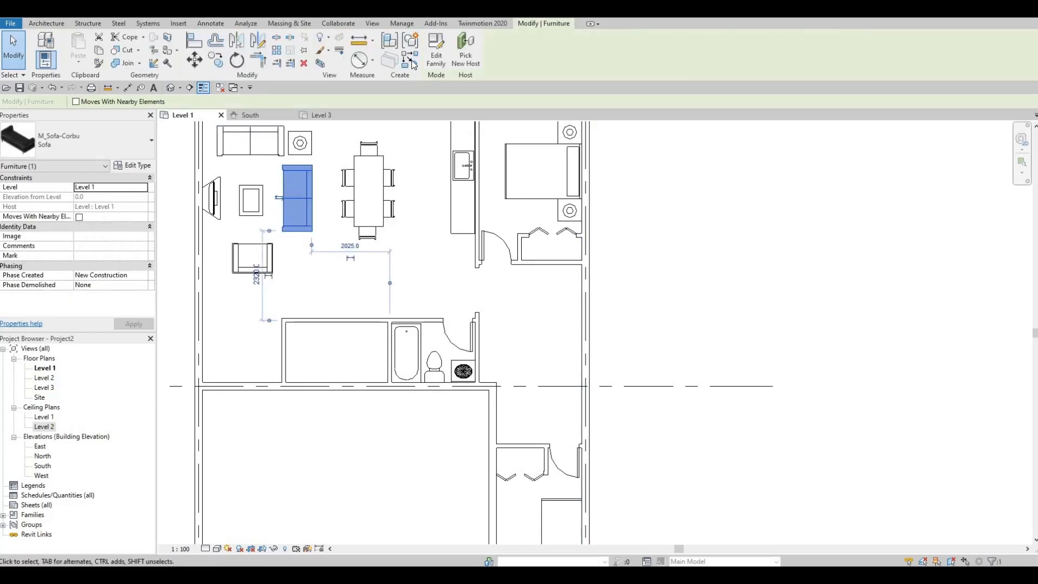
{"action": "key", "text": "c"}
{"action": "key", "text": "s"}
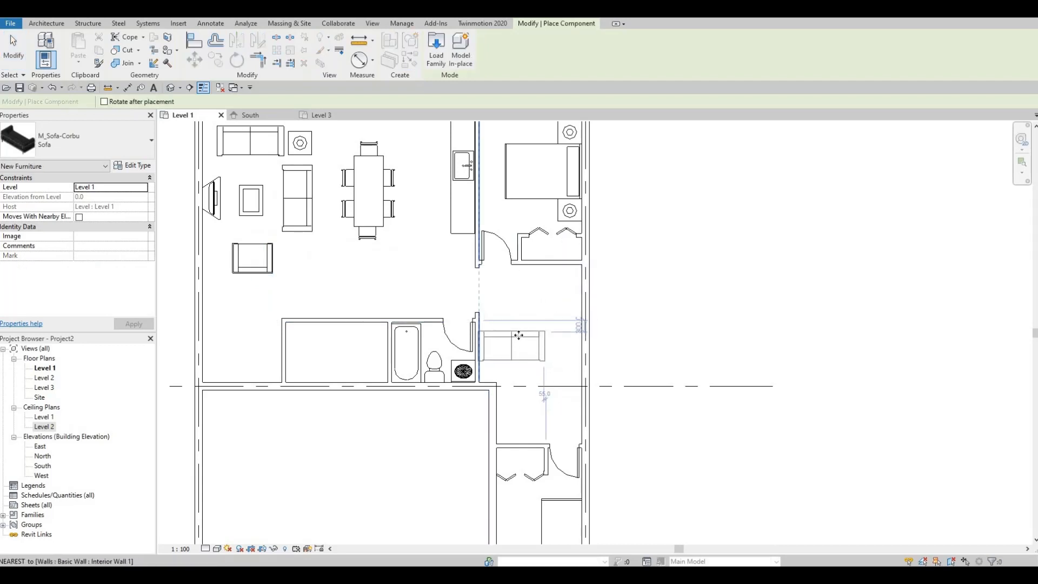
{"action": "left_click", "coordinate": [523, 342]}
{"action": "key", "text": "Escape"}
{"action": "key", "text": "Escape"}
- Rotate the new sofa beside the bathroom 90° counterclockwise about its centre
{"action": "left_click", "coordinate": [512, 346]}
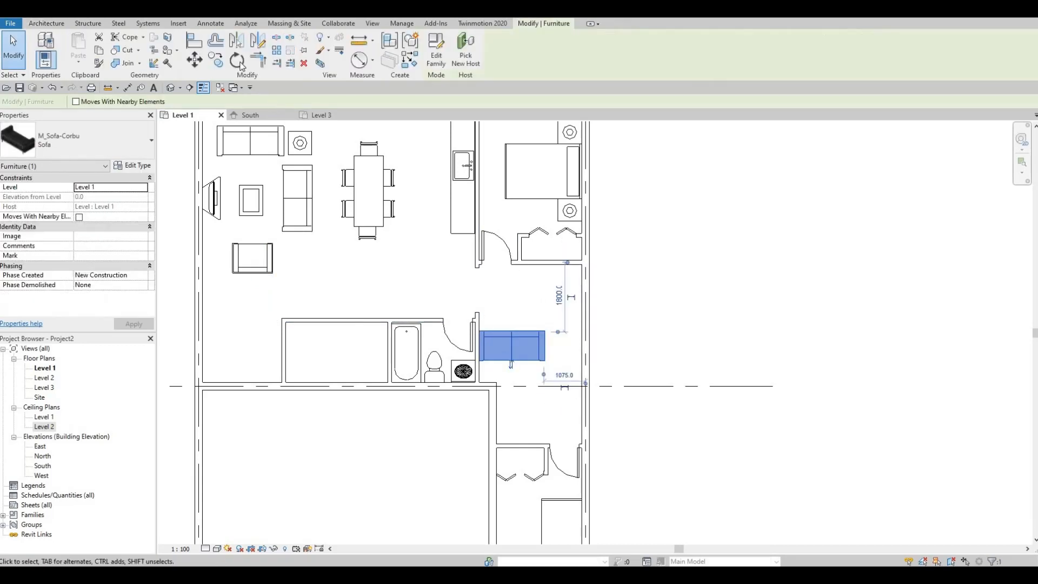
{"action": "key", "text": "r"}
{"action": "key", "text": "o"}
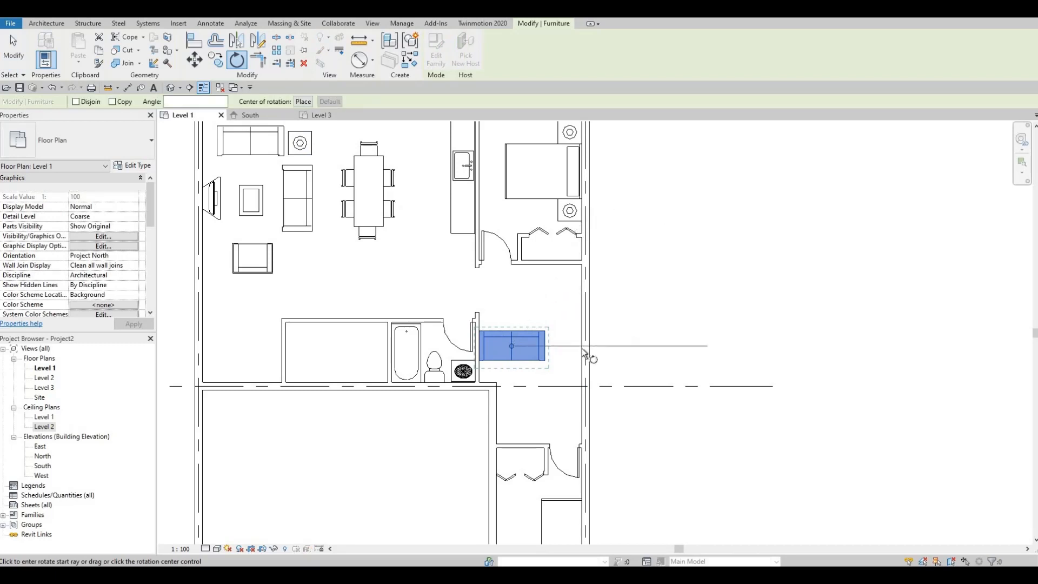
{"action": "left_click", "coordinate": [574, 345]}
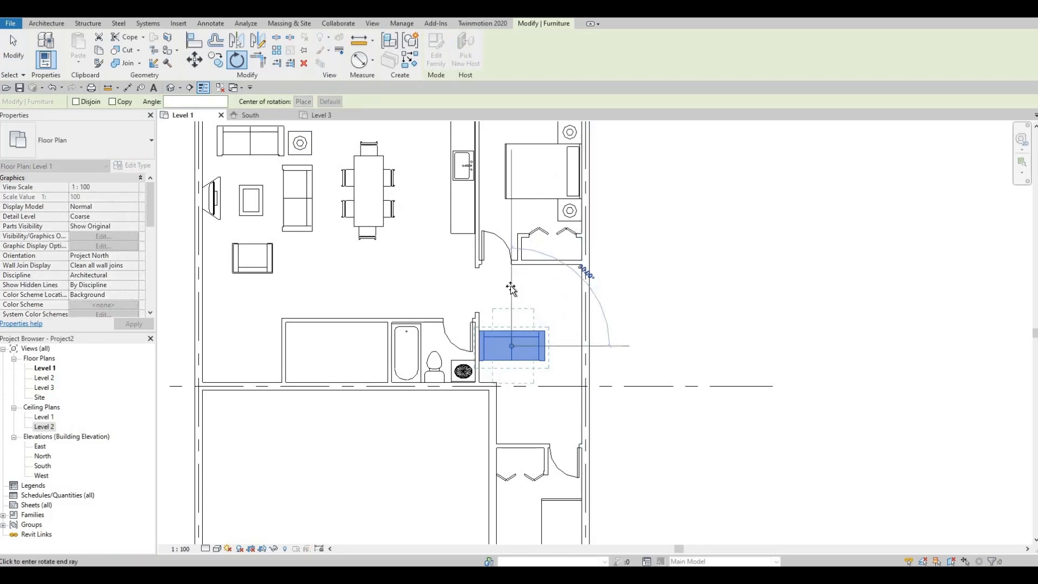
{"action": "left_click", "coordinate": [513, 300]}
{"action": "key", "text": "Escape"}
- Move the rotated sofa against the bathroom's right wall and fine-tune its position in small nudges
{"action": "left_click", "coordinate": [497, 330]}
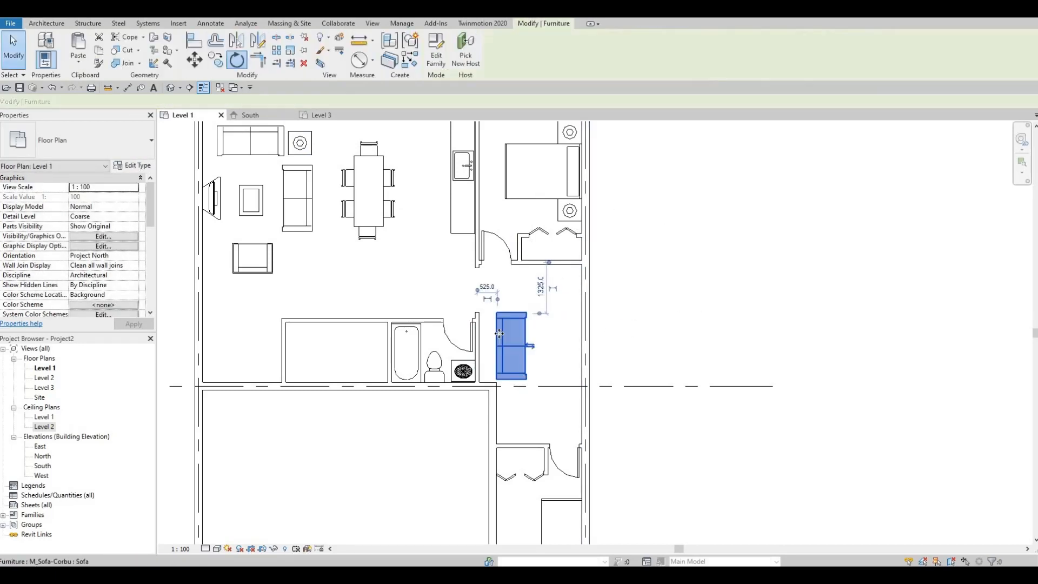
{"action": "left_click_drag", "start_coordinate": [486, 341], "coordinate": [515, 355]}
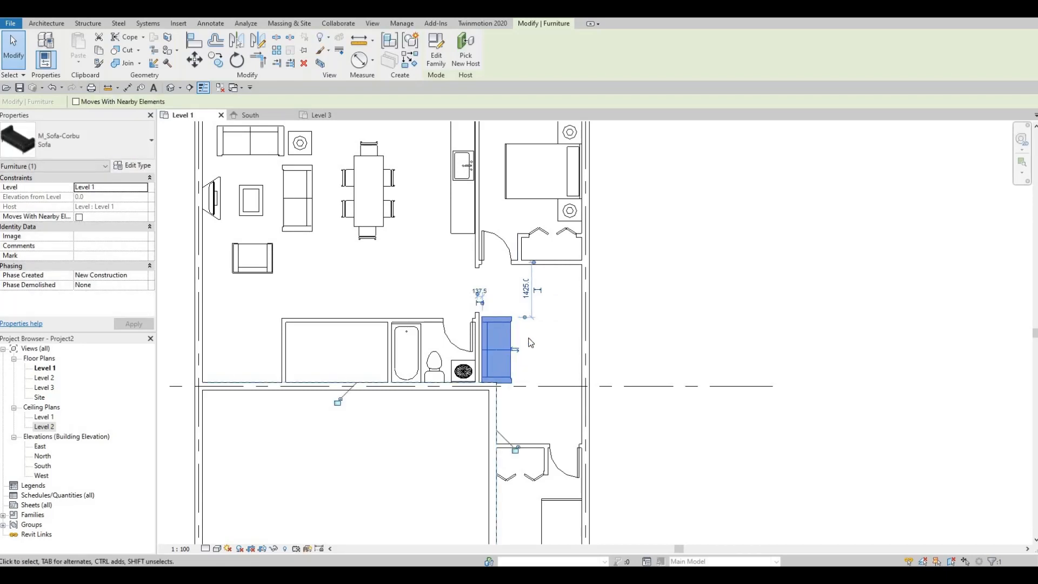
{"action": "key", "text": "Up"}
{"action": "key", "text": "Left"}
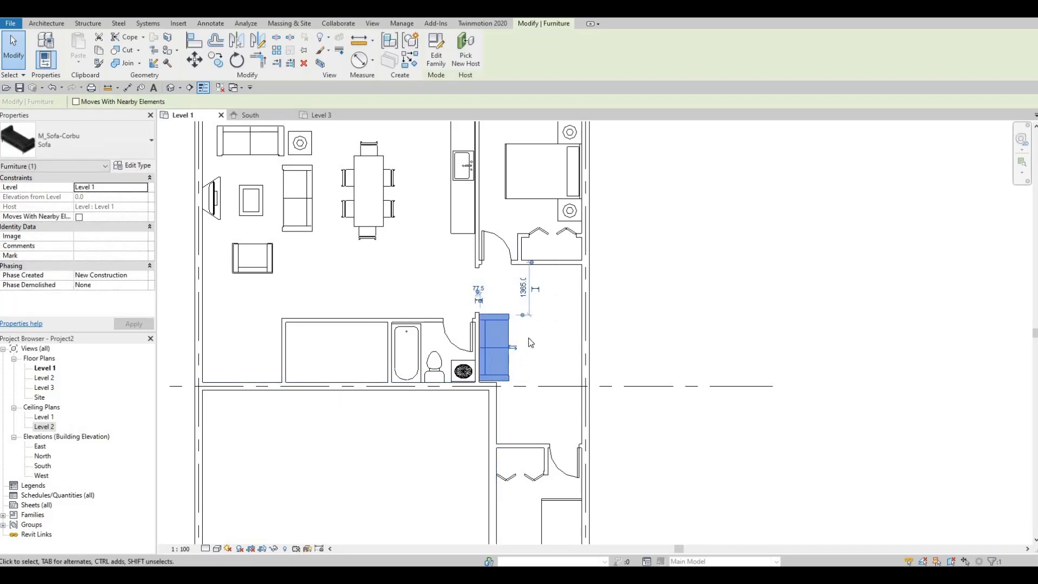
{"action": "key", "text": "Down"}
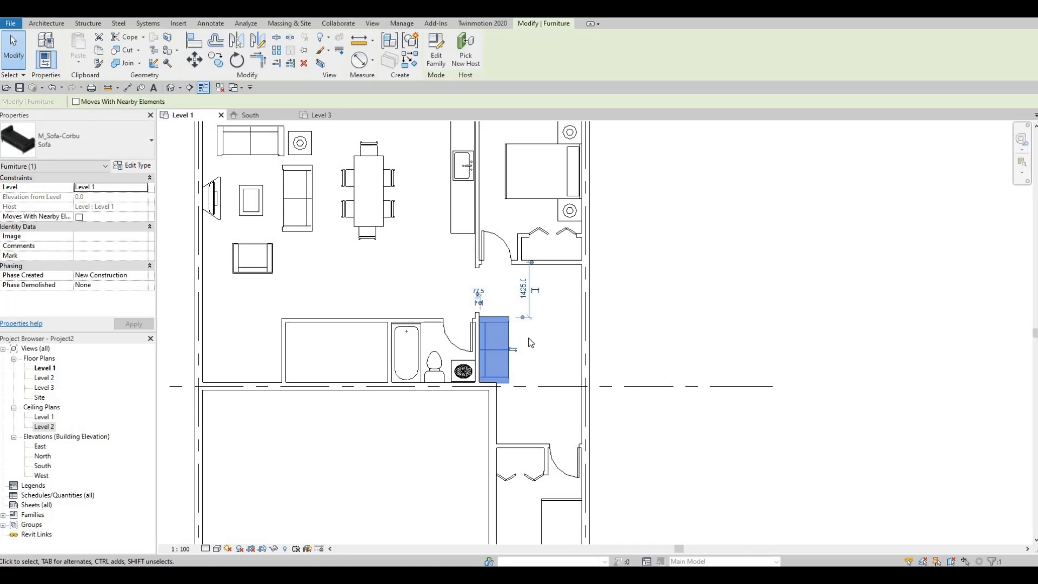
{"action": "left_click", "coordinate": [530, 342]}
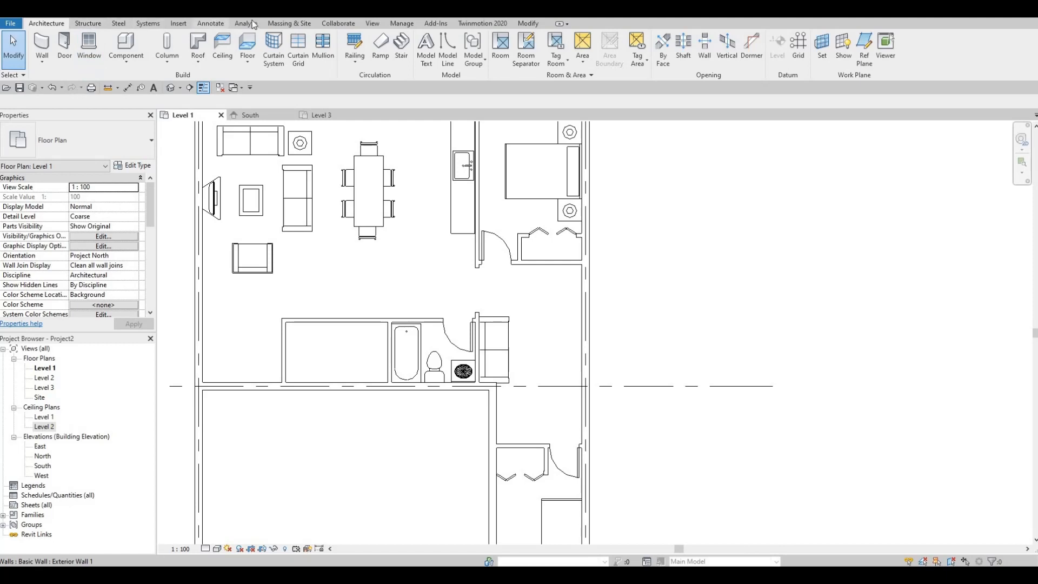
- Start loading a family and browse the Canada library to the Furniture > Tables folder
{"action": "left_click", "coordinate": [181, 23]}
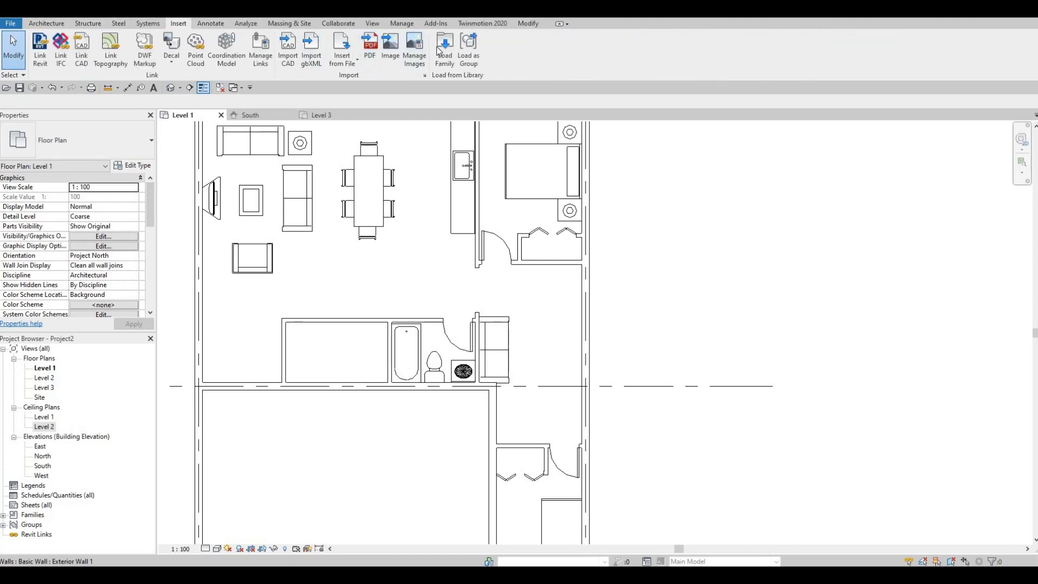
{"action": "left_click", "coordinate": [439, 50]}
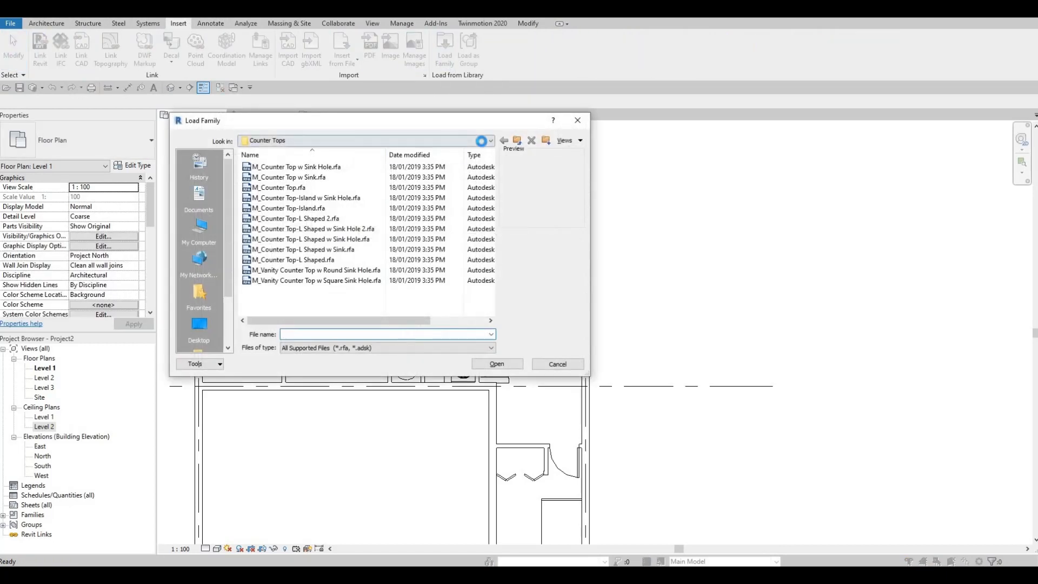
{"action": "left_click", "coordinate": [481, 140]}
{"action": "scroll", "coordinate": [338, 188], "scroll_direction": "up", "scroll_amount": 2}
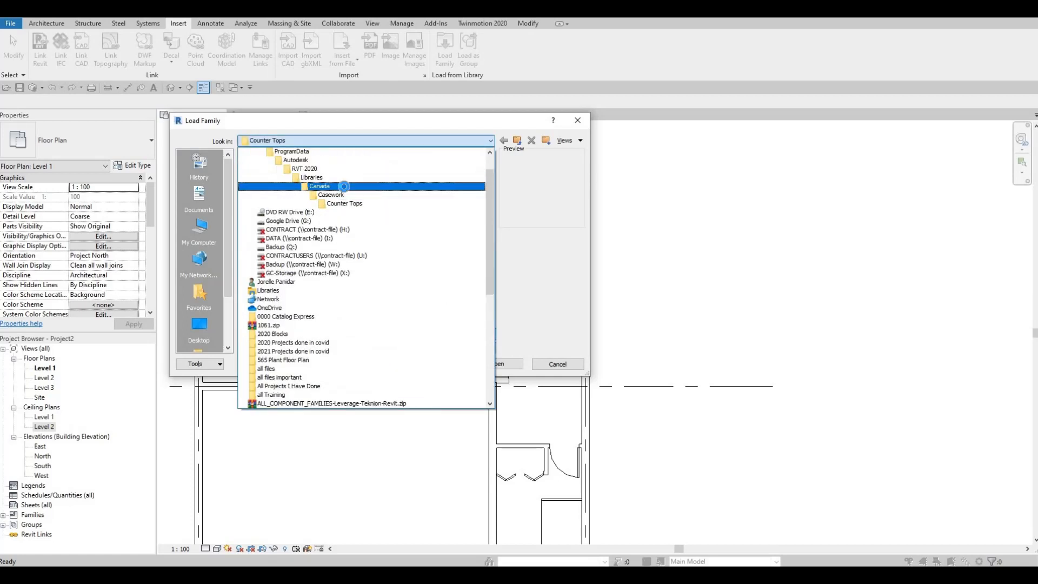
{"action": "left_click", "coordinate": [344, 186]}
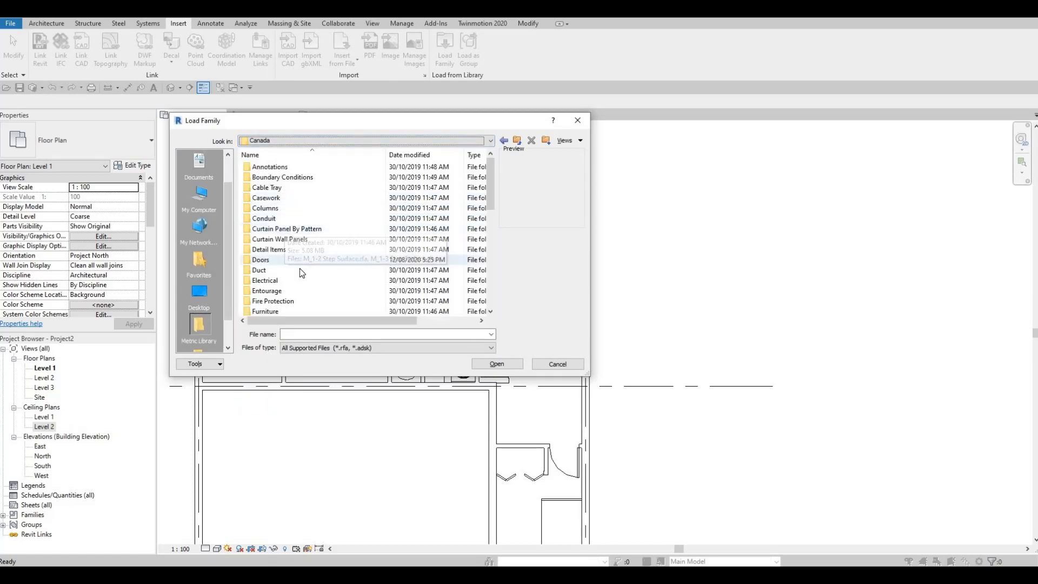
{"action": "scroll", "coordinate": [300, 273], "scroll_direction": "down", "scroll_amount": 3}
{"action": "scroll", "coordinate": [289, 268], "scroll_direction": "up", "scroll_amount": 1}
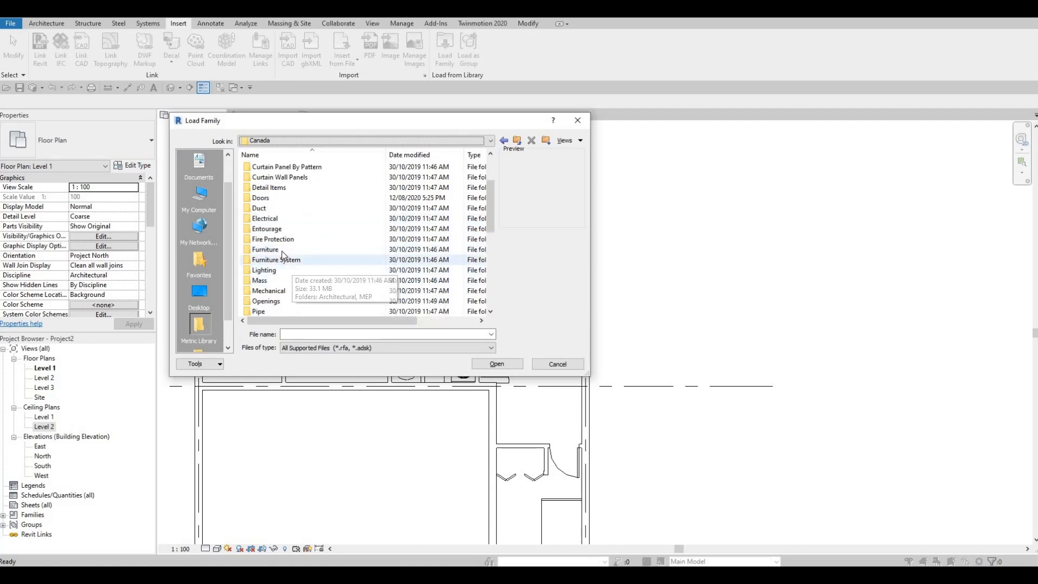
{"action": "double_click", "coordinate": [281, 250]}
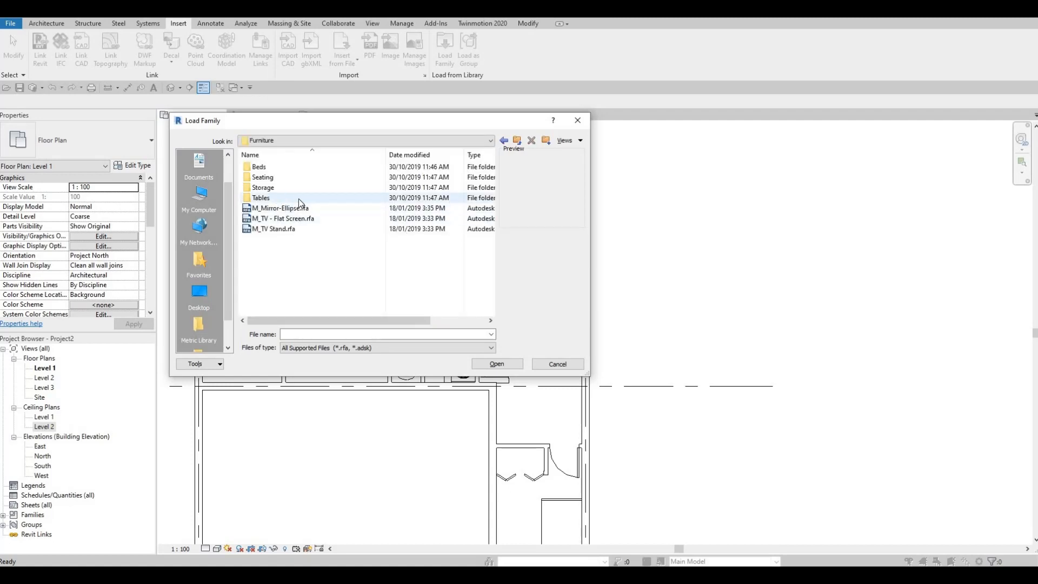
{"action": "double_click", "coordinate": [299, 199]}
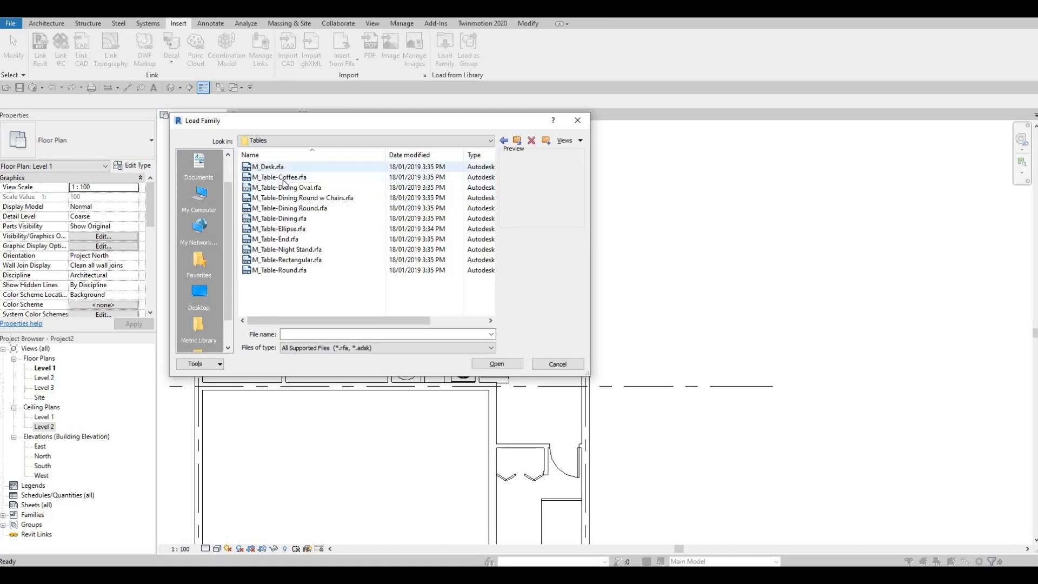
- Preview the table families in the Tables folder and load M_Table-Round into the project
{"action": "key", "text": "Down"}
{"action": "key", "text": "Down"}
{"action": "key", "text": "Down"}
{"action": "key", "text": "Down"}
{"action": "key", "text": "Down"}
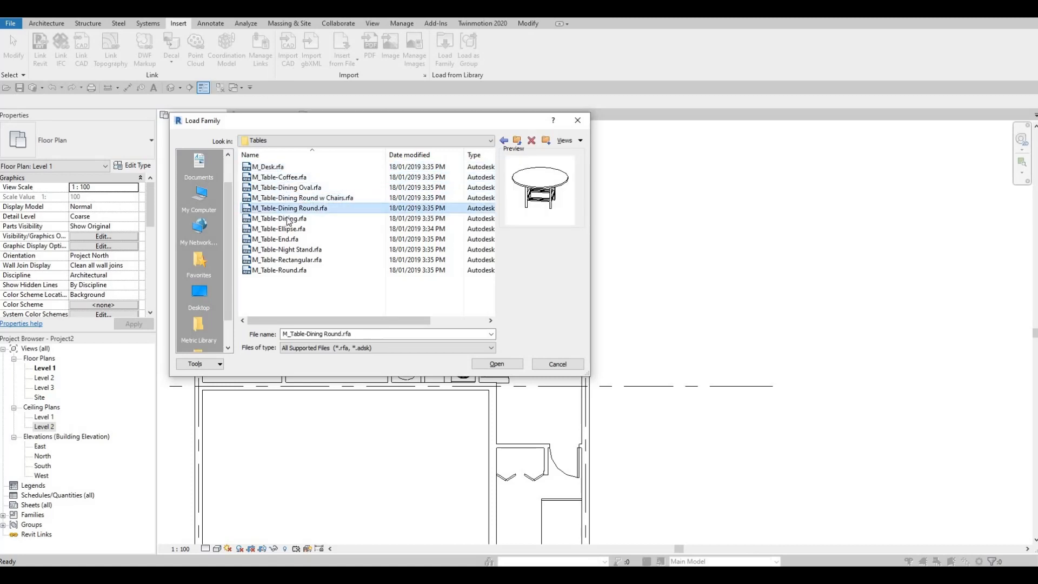
{"action": "key", "text": "Down"}
{"action": "key", "text": "Down"}
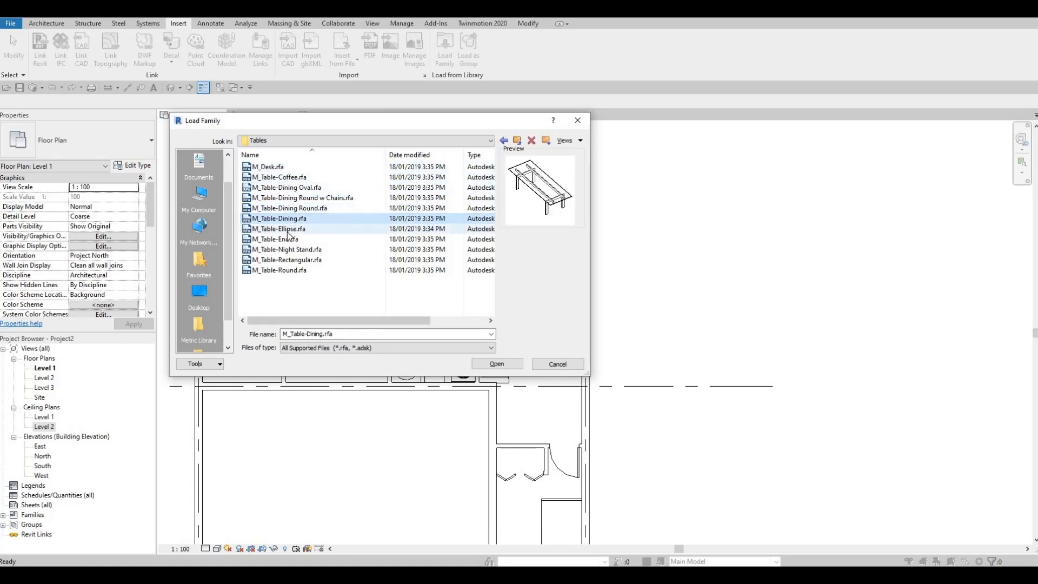
{"action": "key", "text": "Down"}
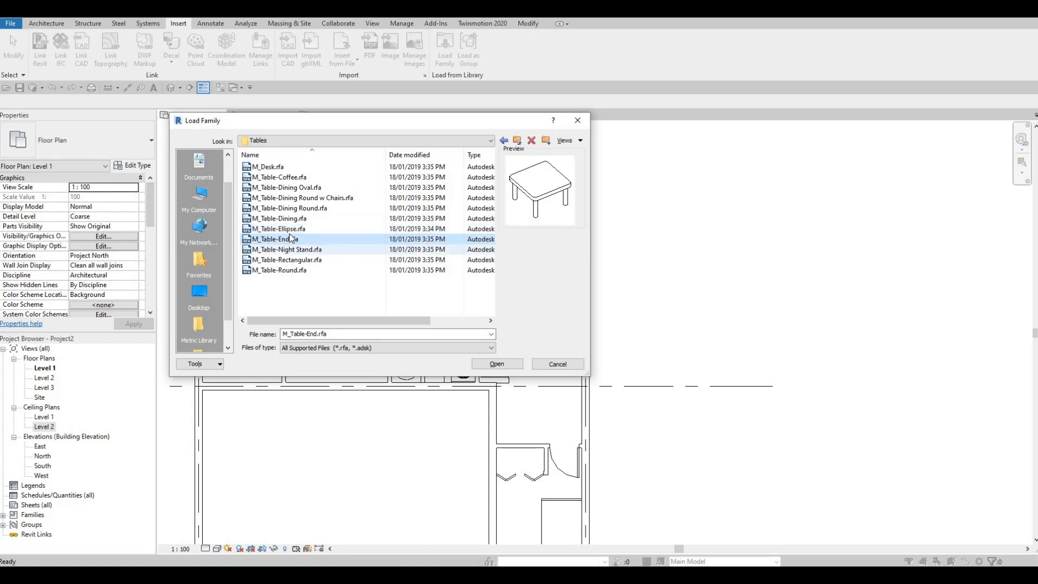
{"action": "key", "text": "Down"}
{"action": "key", "text": "Down"}
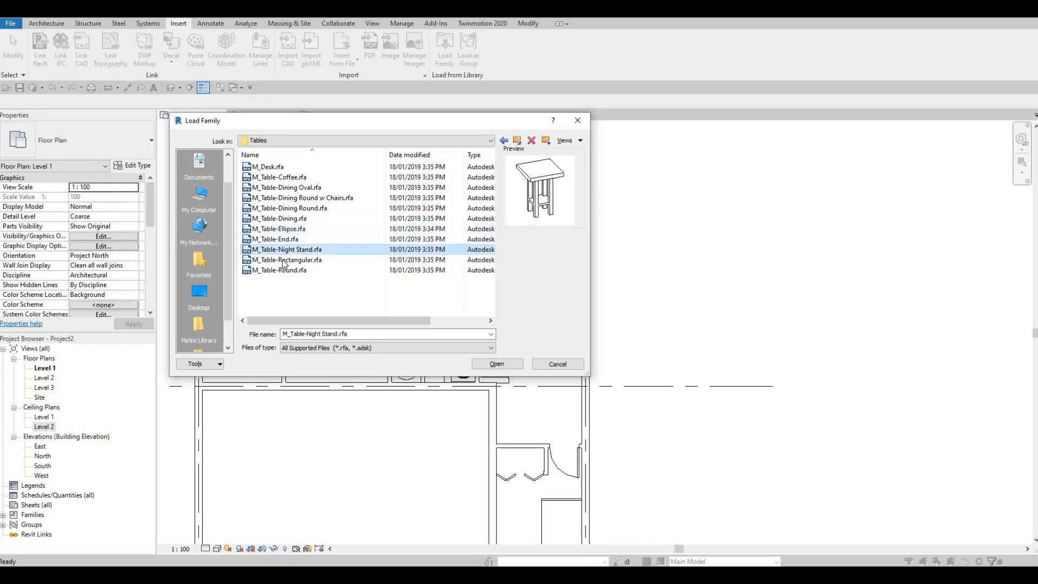
{"action": "left_click", "coordinate": [282, 270]}
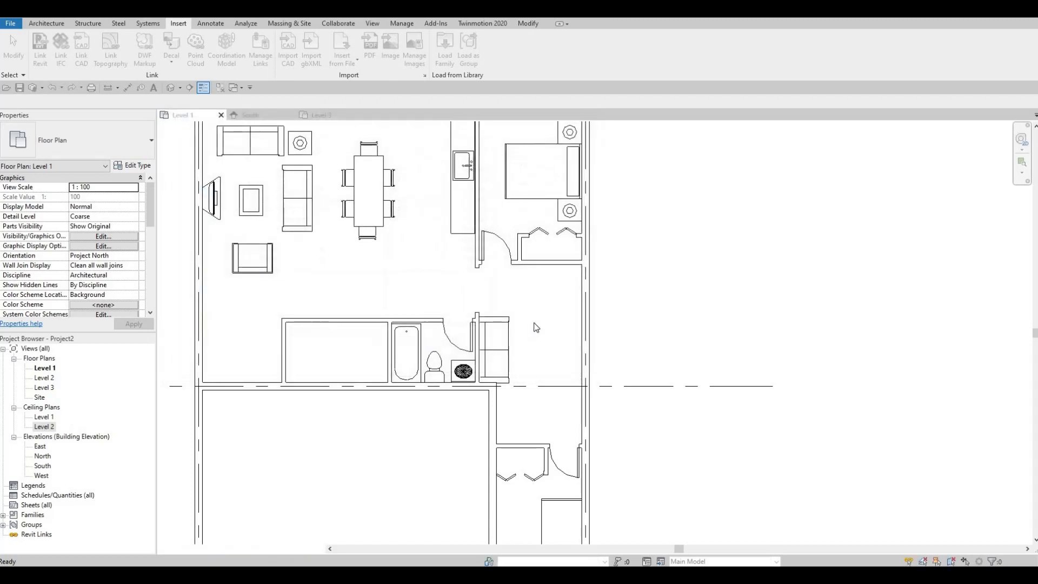
- Place one M_Table-Round of type 0915mm Diameter in front of the sofa beside the bathroom
{"action": "left_click", "coordinate": [91, 24]}
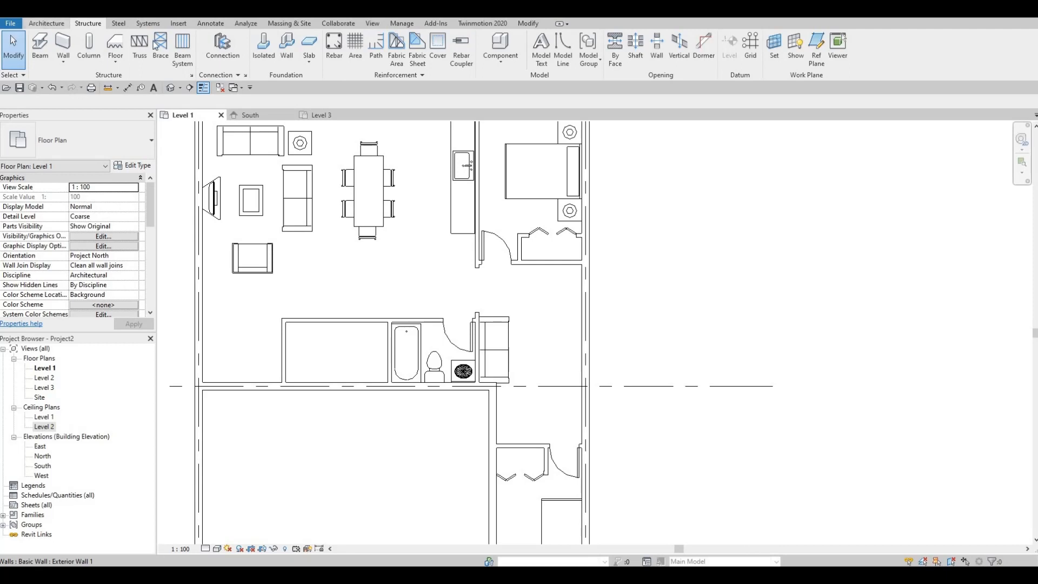
{"action": "left_click", "coordinate": [47, 24]}
{"action": "left_click", "coordinate": [119, 46]}
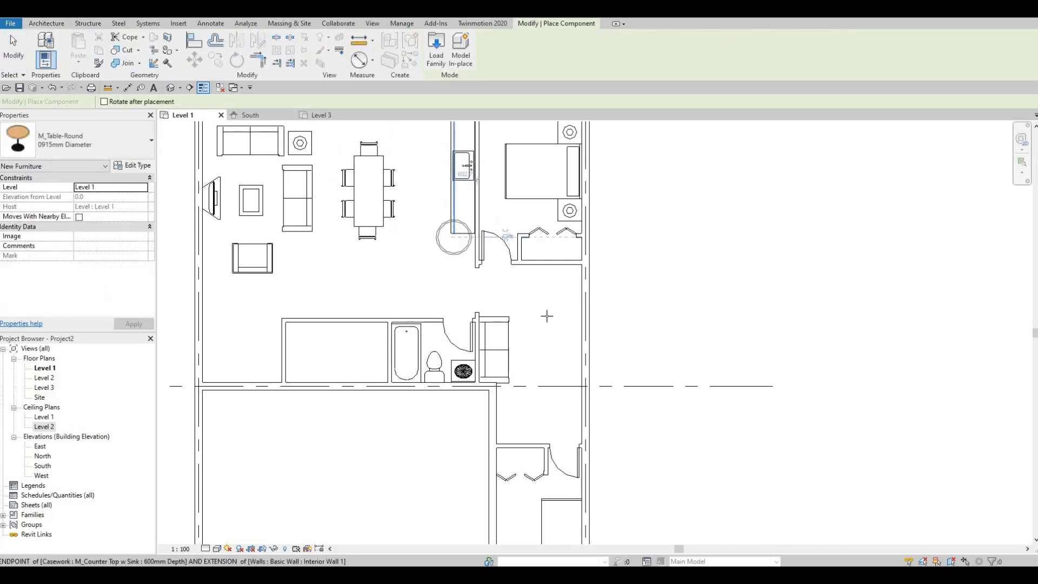
{"action": "left_click", "coordinate": [114, 144]}
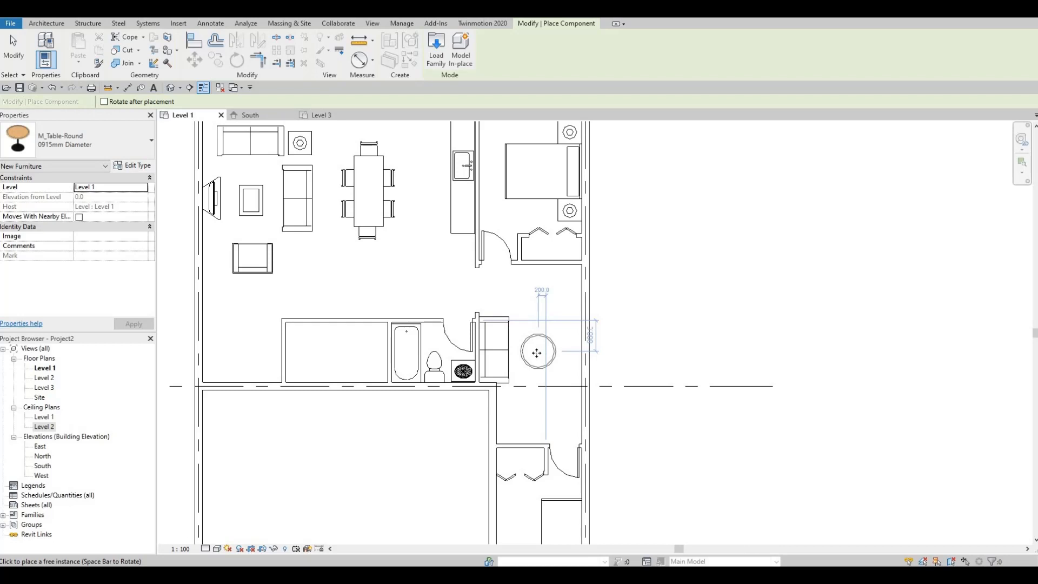
{"action": "left_click", "coordinate": [536, 352]}
{"action": "key", "text": "Escape"}
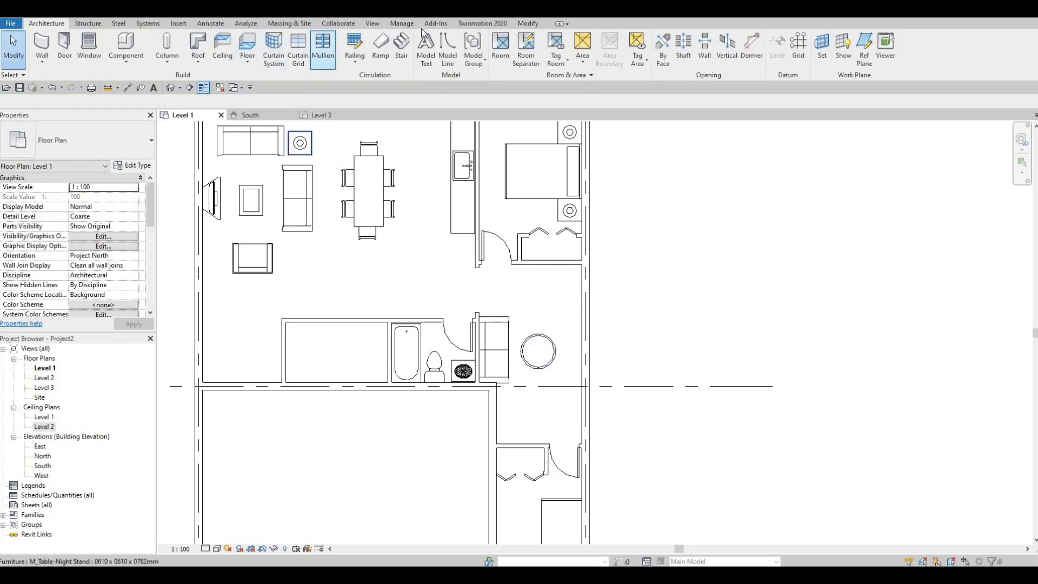
- Reopen the family library and examine the previews of the coffee, dining, ellipse, night stand, rectangular and round tables
{"action": "left_click", "coordinate": [174, 25]}
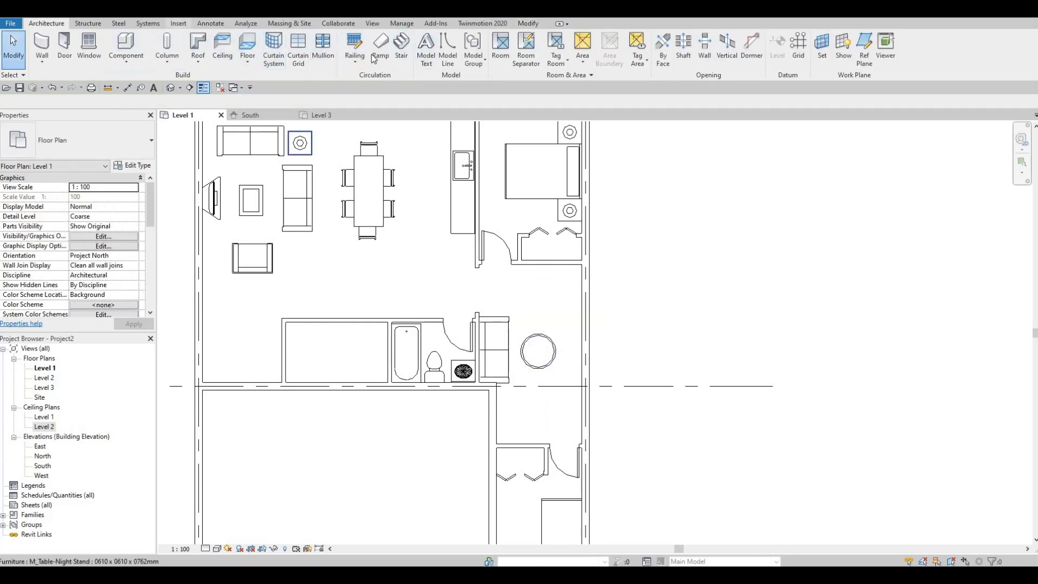
{"action": "left_click", "coordinate": [444, 54]}
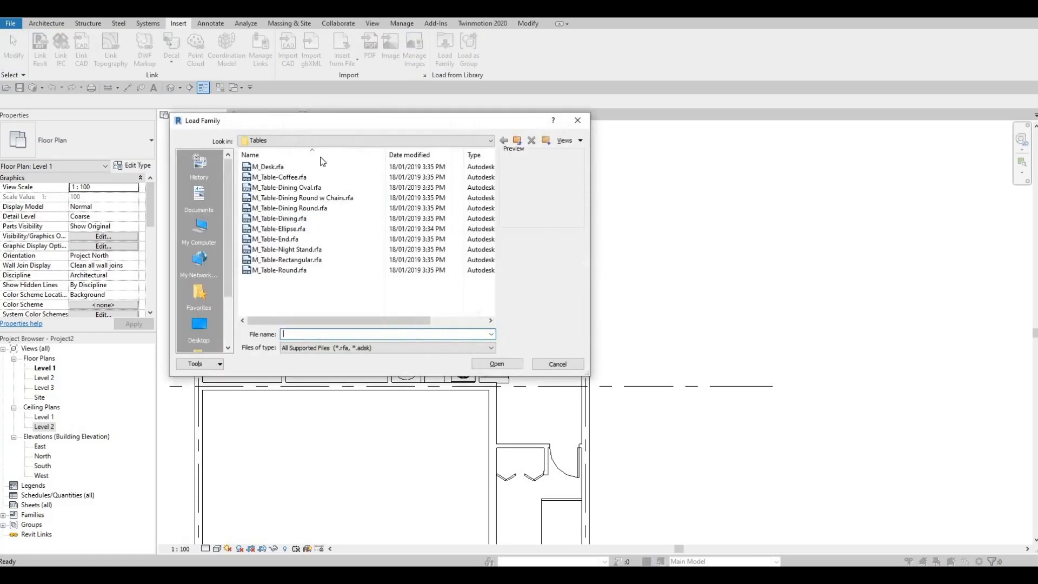
{"action": "left_click", "coordinate": [280, 168]}
{"action": "left_click", "coordinate": [278, 177]}
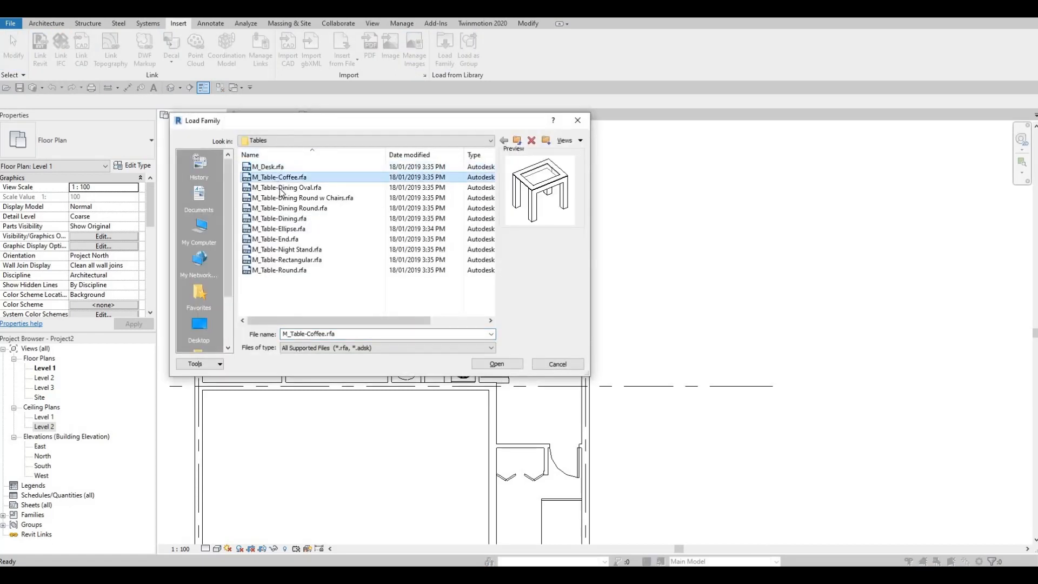
{"action": "left_click", "coordinate": [281, 187]}
{"action": "left_click", "coordinate": [281, 198]}
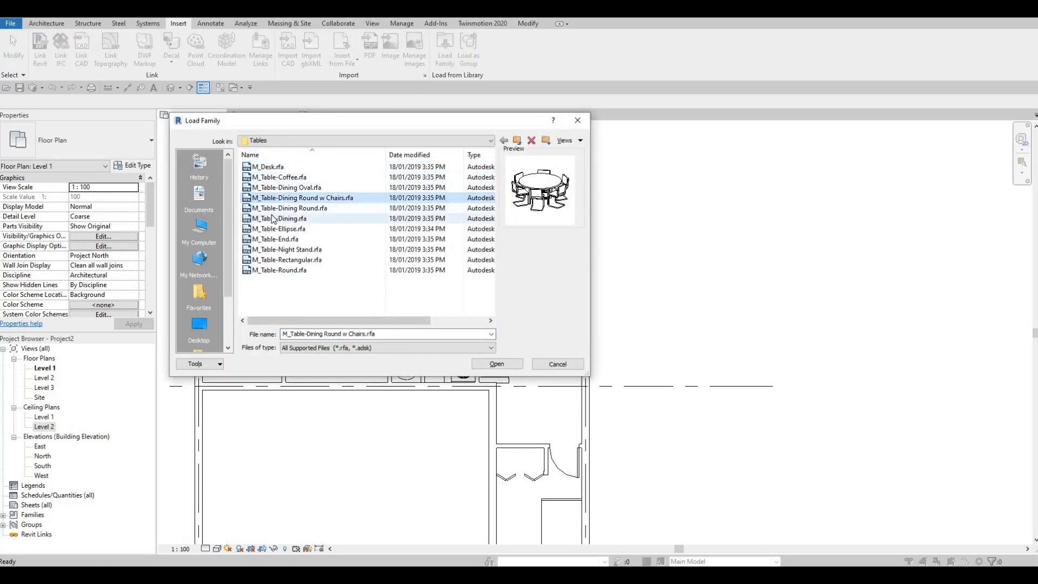
{"action": "left_click", "coordinate": [279, 218]}
{"action": "left_click", "coordinate": [278, 209]}
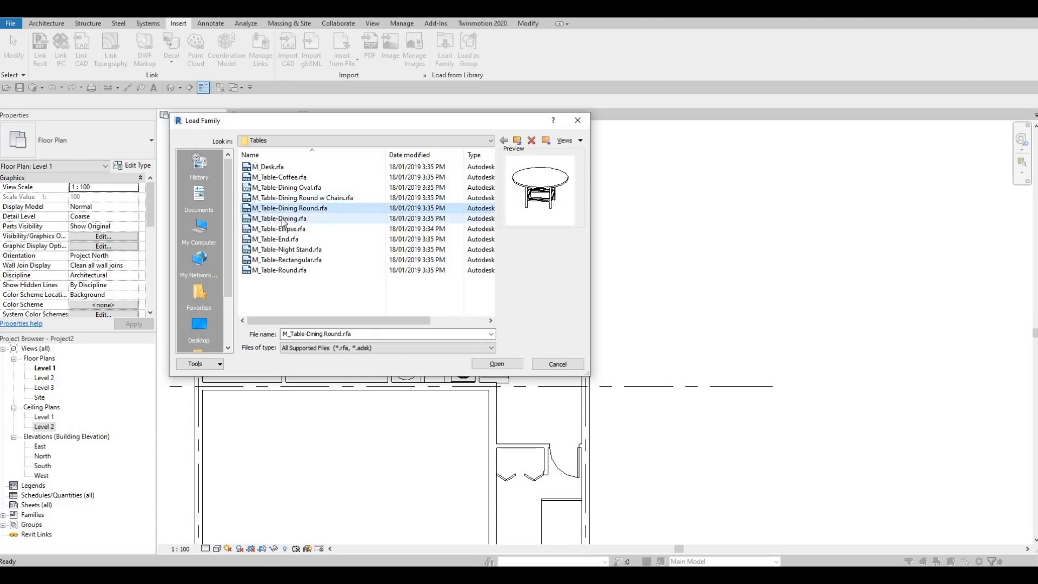
{"action": "left_click", "coordinate": [282, 219]}
{"action": "left_click", "coordinate": [280, 228]}
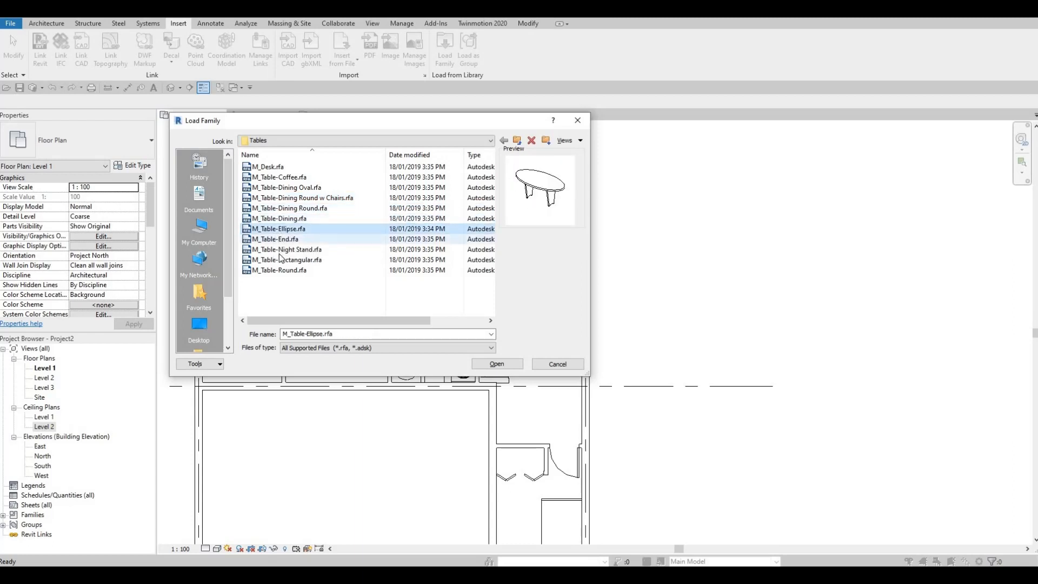
{"action": "left_click", "coordinate": [281, 249]}
{"action": "left_click", "coordinate": [276, 271]}
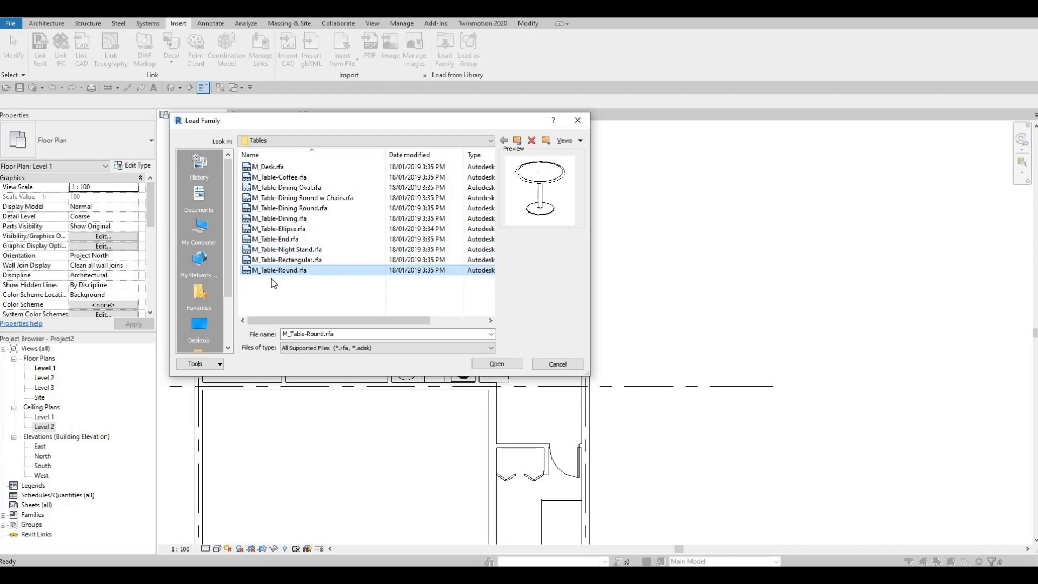
{"action": "left_click", "coordinate": [302, 260]}
{"action": "left_click", "coordinate": [324, 249]}
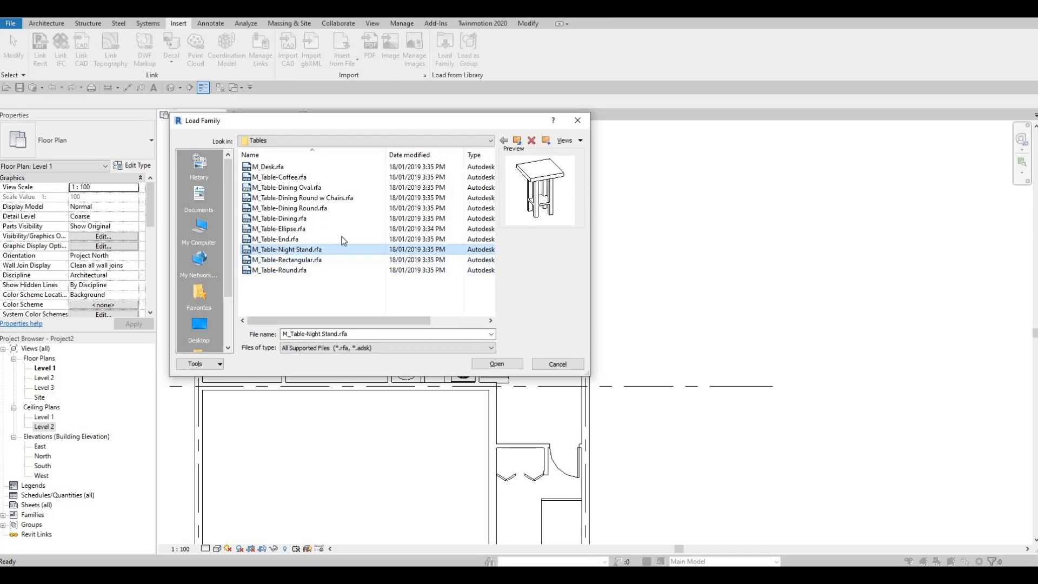
- Switch to the Furniture > Seating folder and examine the chair family previews, from M_Chair-Corbu down to M_Chair-Task
{"action": "left_click", "coordinate": [489, 142]}
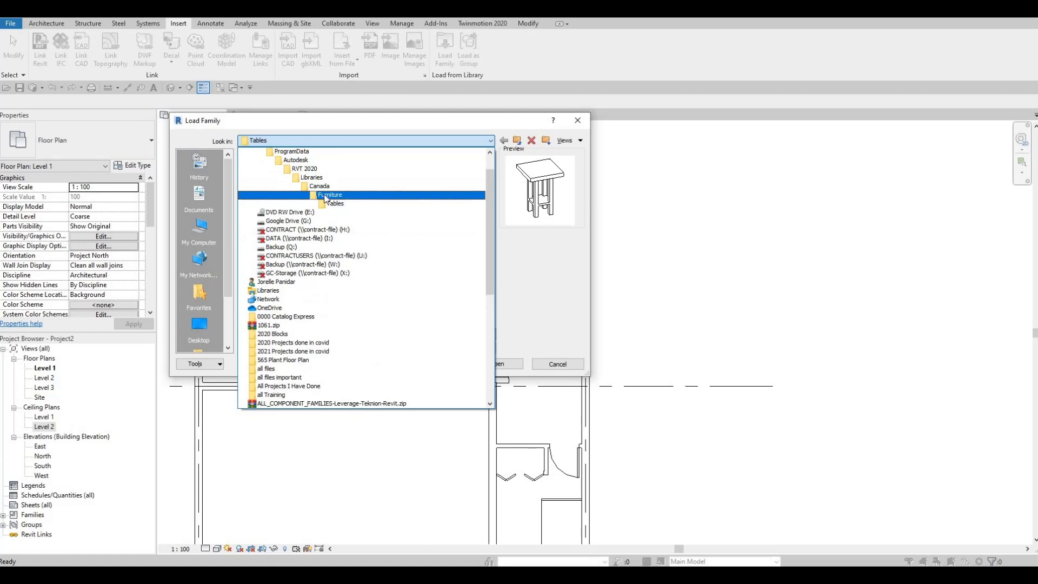
{"action": "left_click", "coordinate": [330, 195]}
{"action": "double_click", "coordinate": [264, 176]}
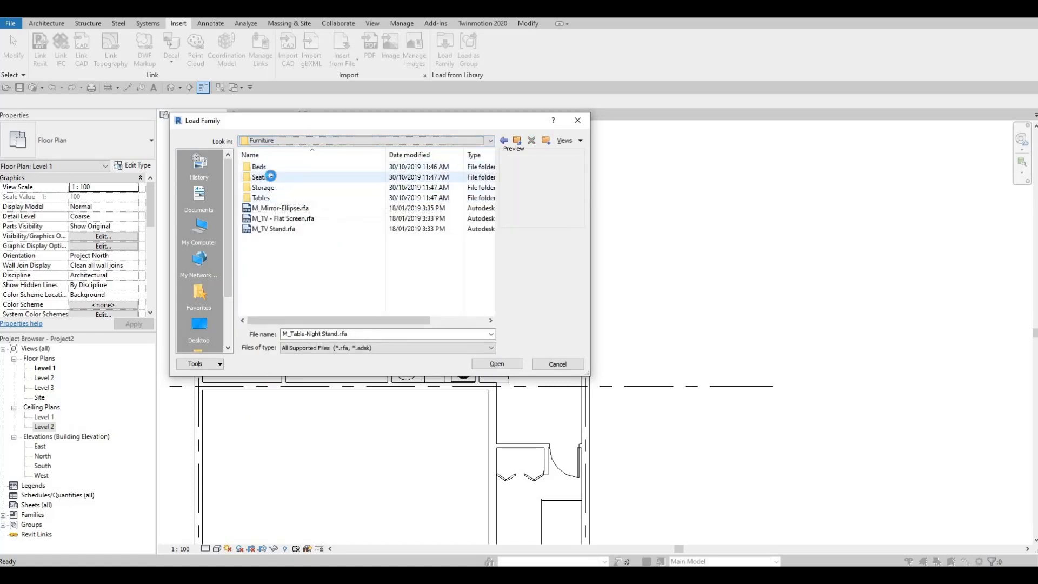
{"action": "left_click", "coordinate": [287, 167]}
{"action": "left_click", "coordinate": [281, 188]}
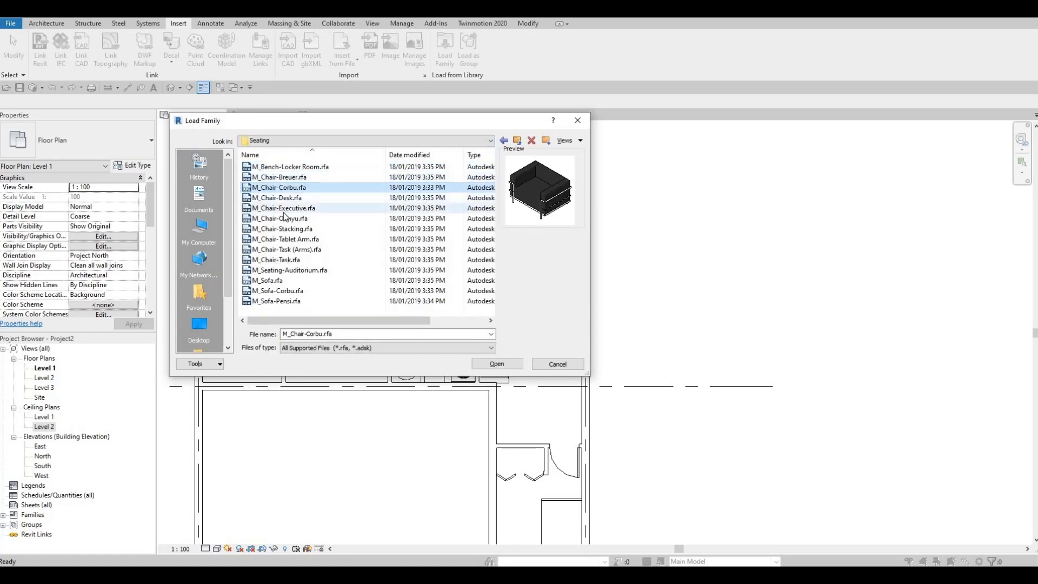
{"action": "left_click", "coordinate": [283, 208]}
{"action": "left_click", "coordinate": [283, 218]}
{"action": "left_click", "coordinate": [281, 229]}
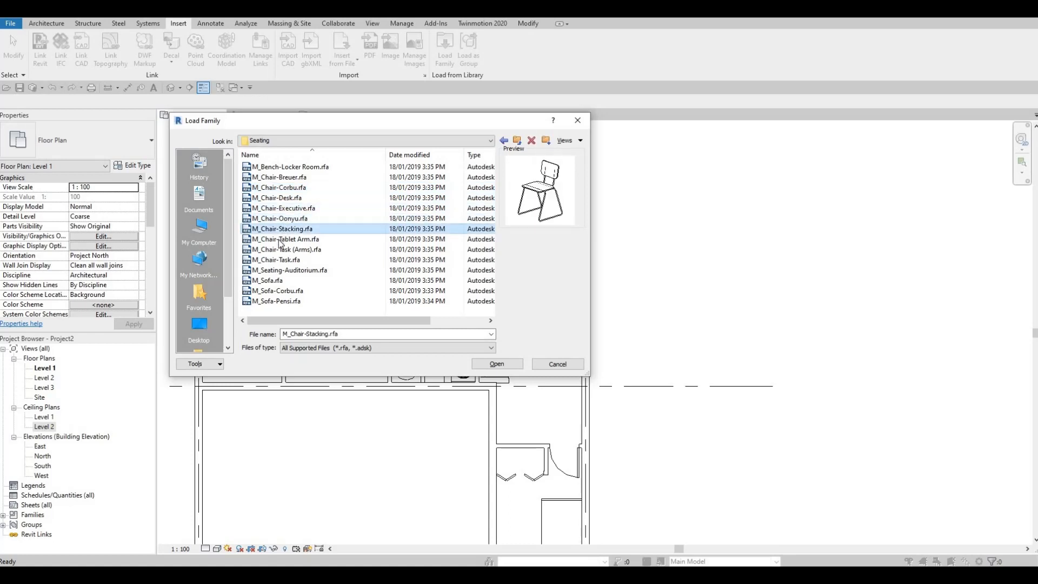
{"action": "left_click", "coordinate": [282, 239]}
{"action": "left_click", "coordinate": [281, 249]}
{"action": "left_click", "coordinate": [278, 260]}
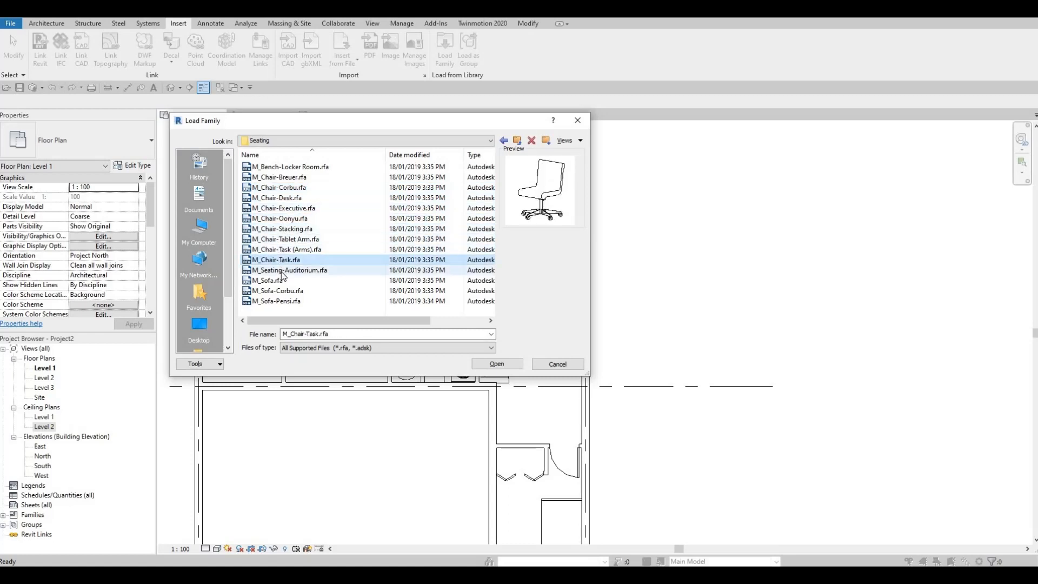
- Examine the previews of M_Seating-Auditorium and the sofa families M_Sofa, M_Sofa-Corbu and M_Sofa-Pensi
{"action": "left_click", "coordinate": [277, 271]}
{"action": "left_click", "coordinate": [278, 280]}
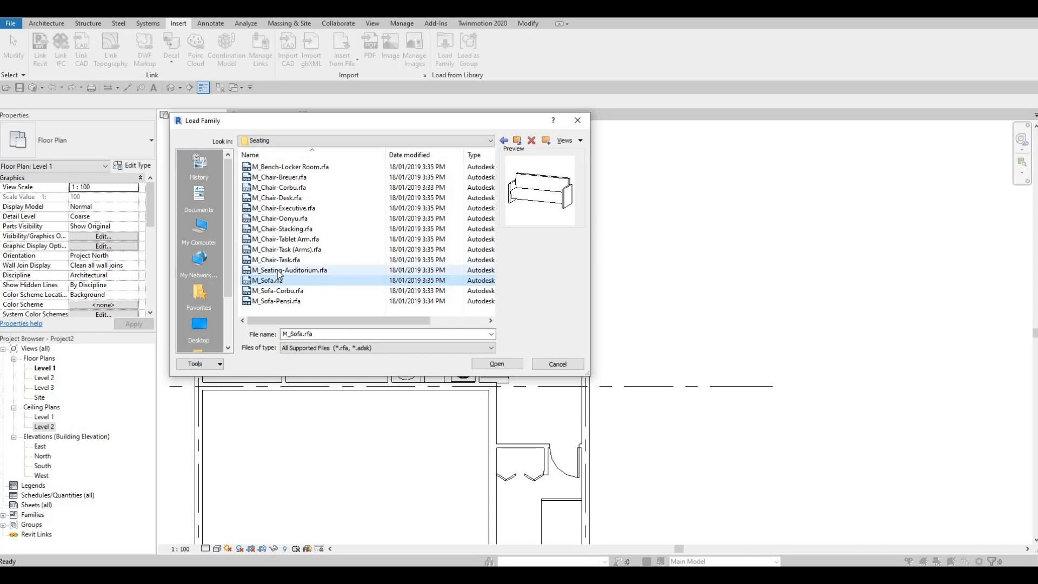
{"action": "left_click", "coordinate": [274, 273]}
{"action": "left_click", "coordinate": [279, 281]}
{"action": "left_click", "coordinate": [276, 291]}
{"action": "left_click", "coordinate": [273, 301]}
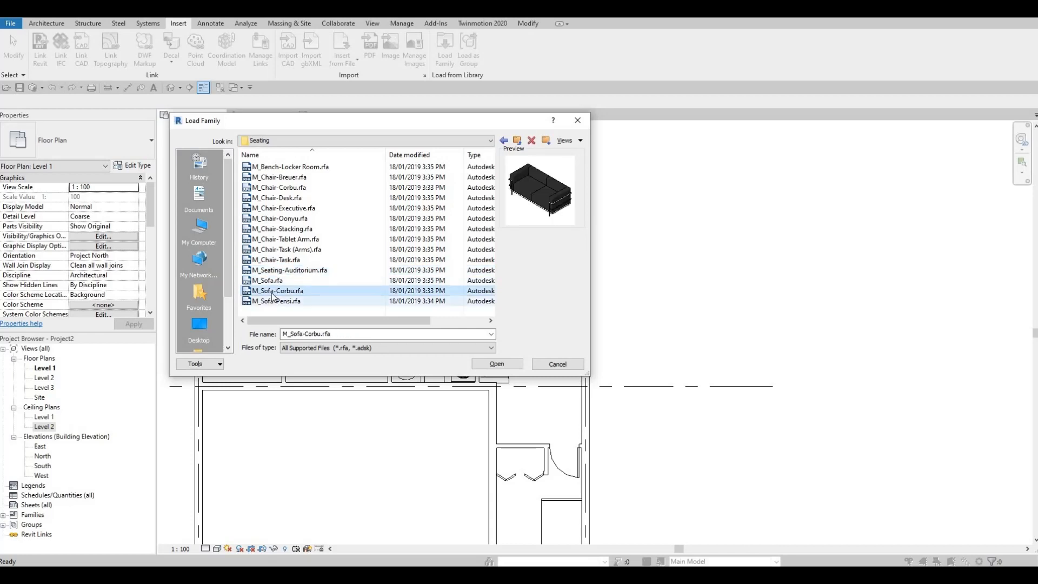
{"action": "left_click", "coordinate": [271, 292]}
{"action": "left_click", "coordinate": [274, 283]}
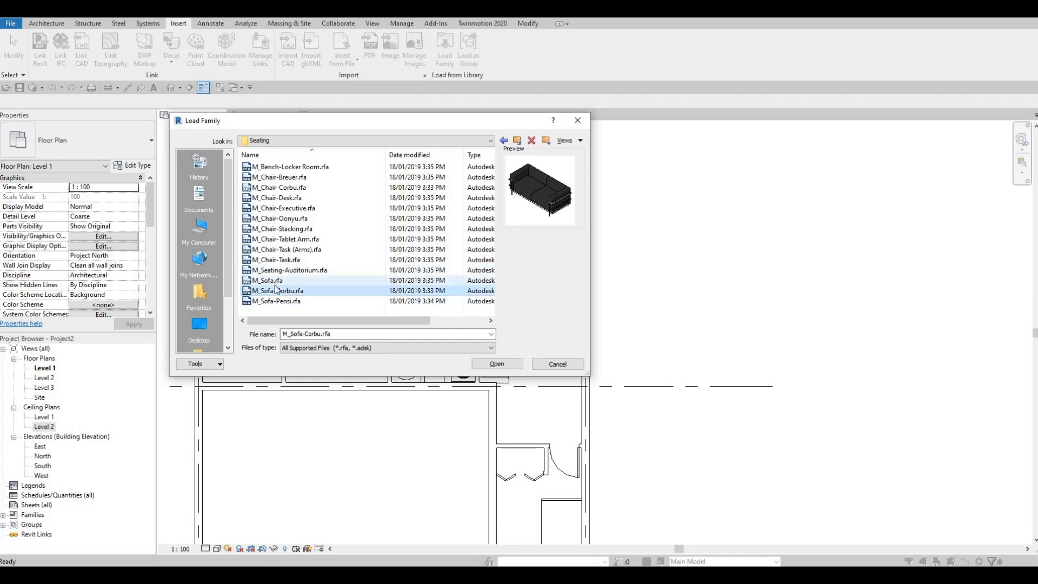
{"action": "left_click", "coordinate": [278, 301]}
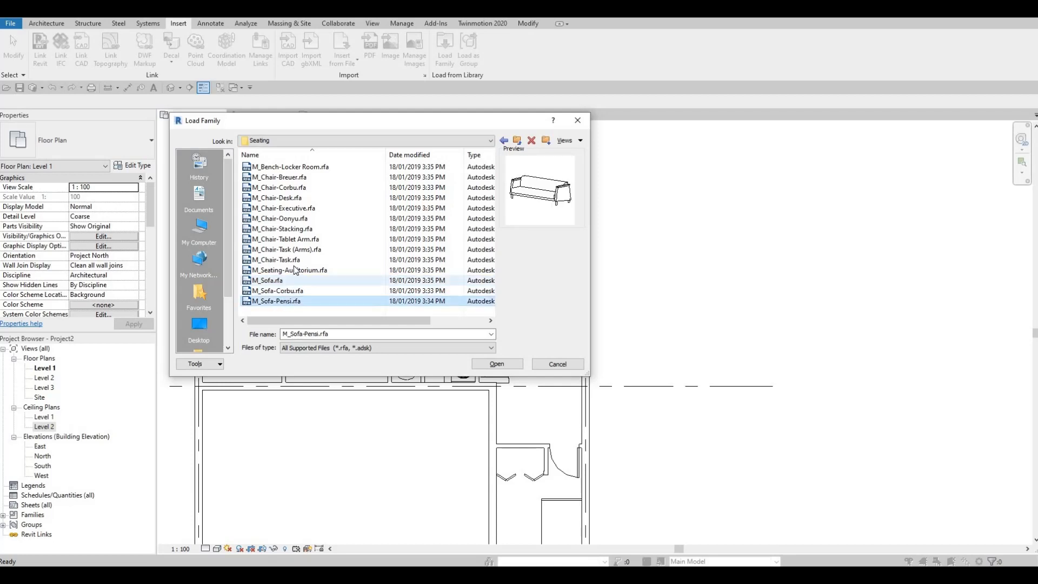
- Compare the chair family previews in the Seating folder and load M_Chair-Desk
{"action": "left_click", "coordinate": [289, 269]}
{"action": "left_click", "coordinate": [290, 259]}
{"action": "left_click", "coordinate": [290, 249]}
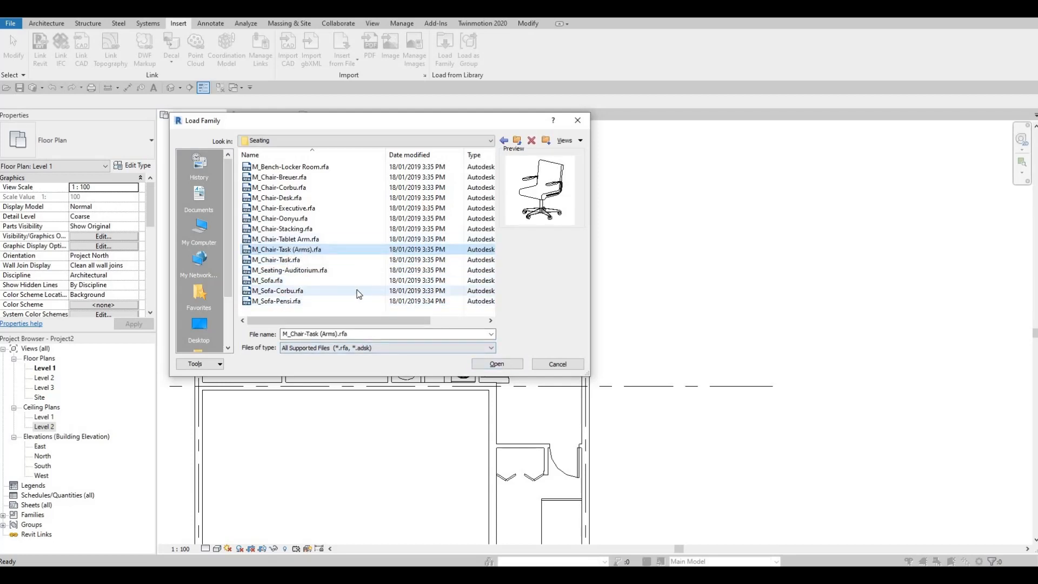
{"action": "left_click", "coordinate": [284, 239]}
{"action": "left_click", "coordinate": [281, 229]}
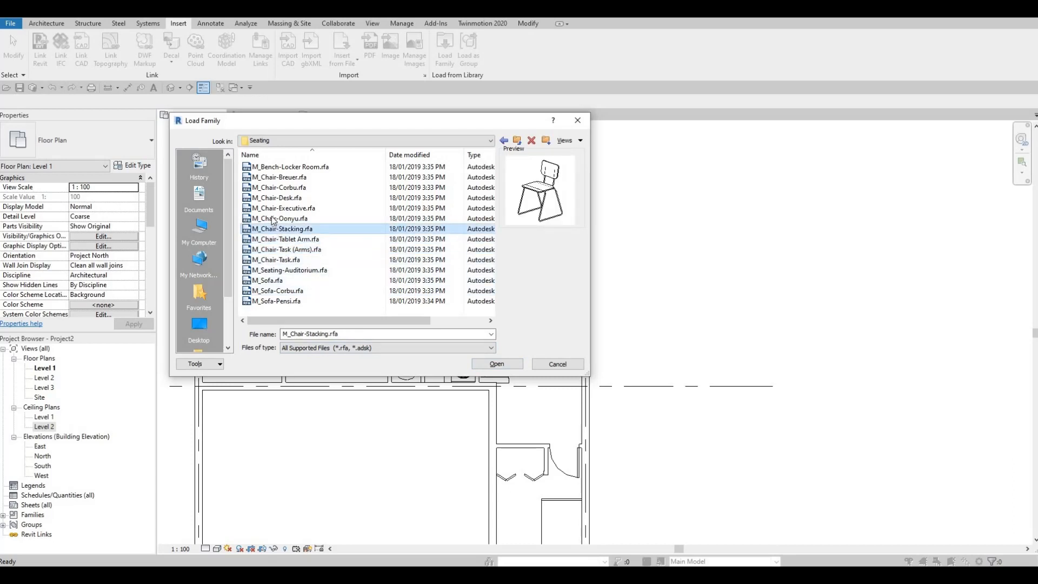
{"action": "left_click", "coordinate": [273, 219]}
{"action": "left_click", "coordinate": [268, 229]}
{"action": "left_click", "coordinate": [276, 208]}
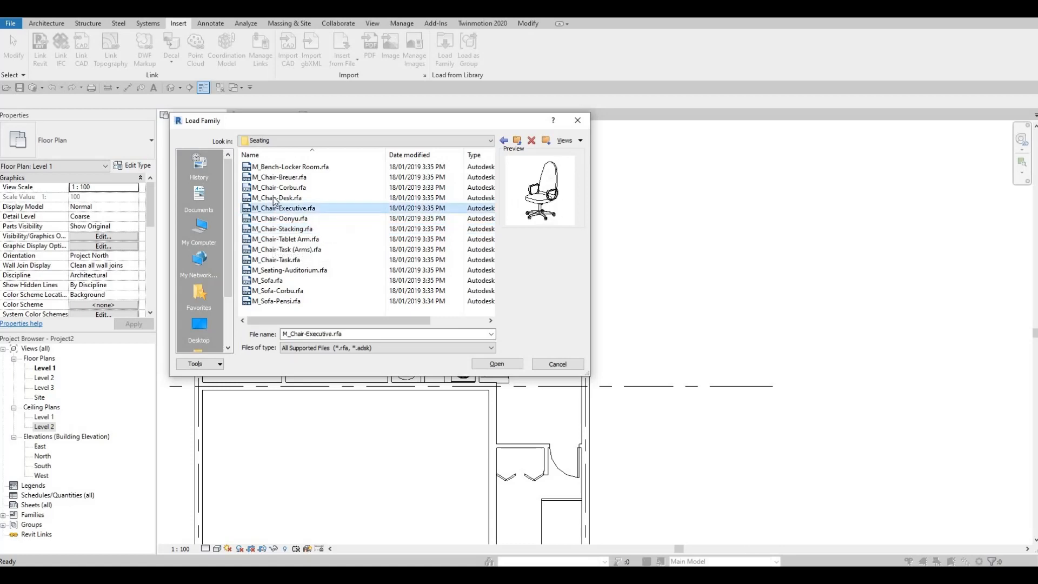
{"action": "left_click", "coordinate": [274, 198]}
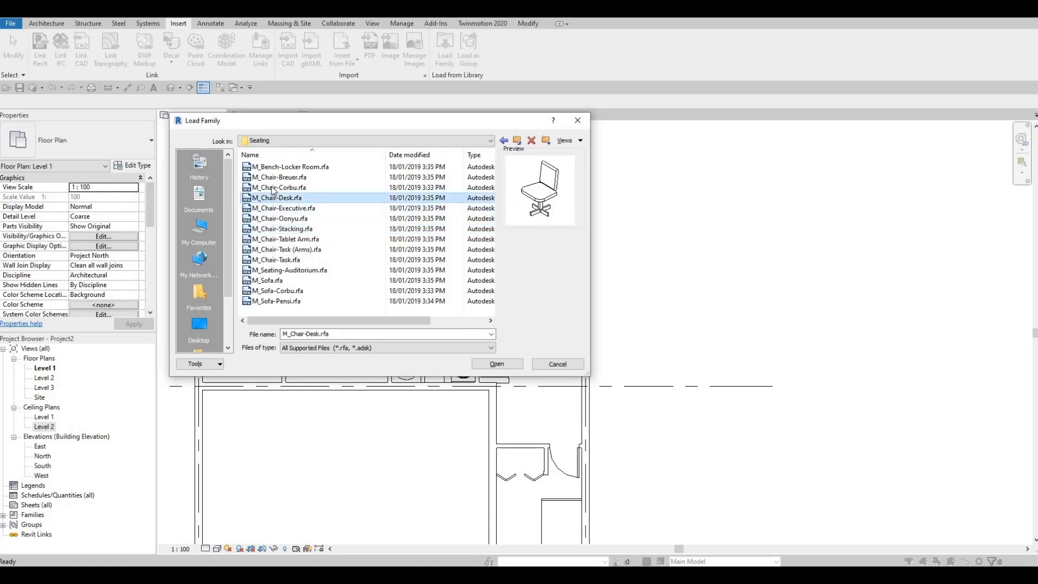
{"action": "left_click", "coordinate": [497, 364]}
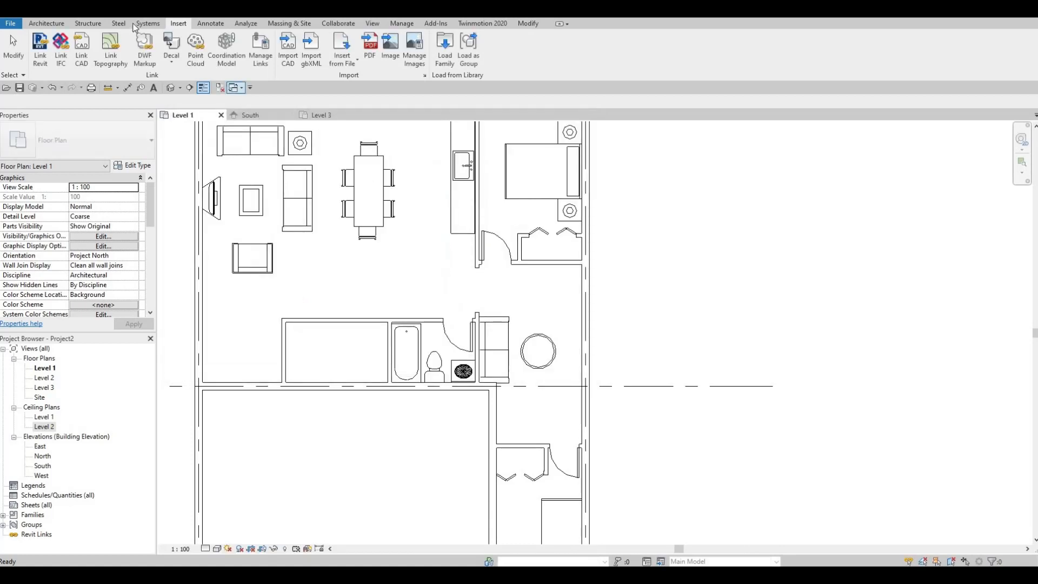
- Place two M_Chair-Desk components beside the exterior wall, above and below the round table, with their backs to the wall
{"action": "left_click", "coordinate": [46, 24]}
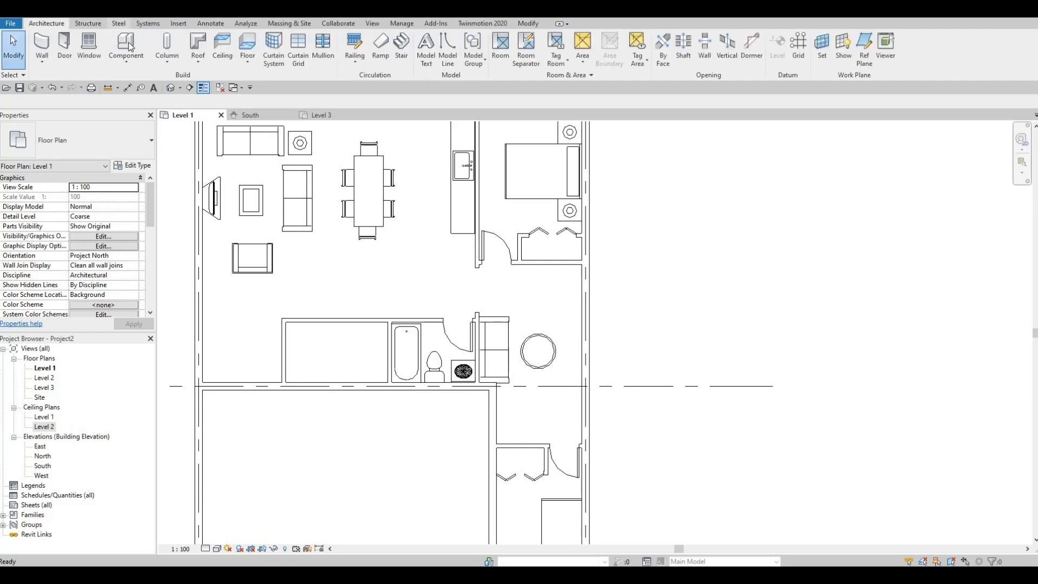
{"action": "left_click", "coordinate": [149, 53]}
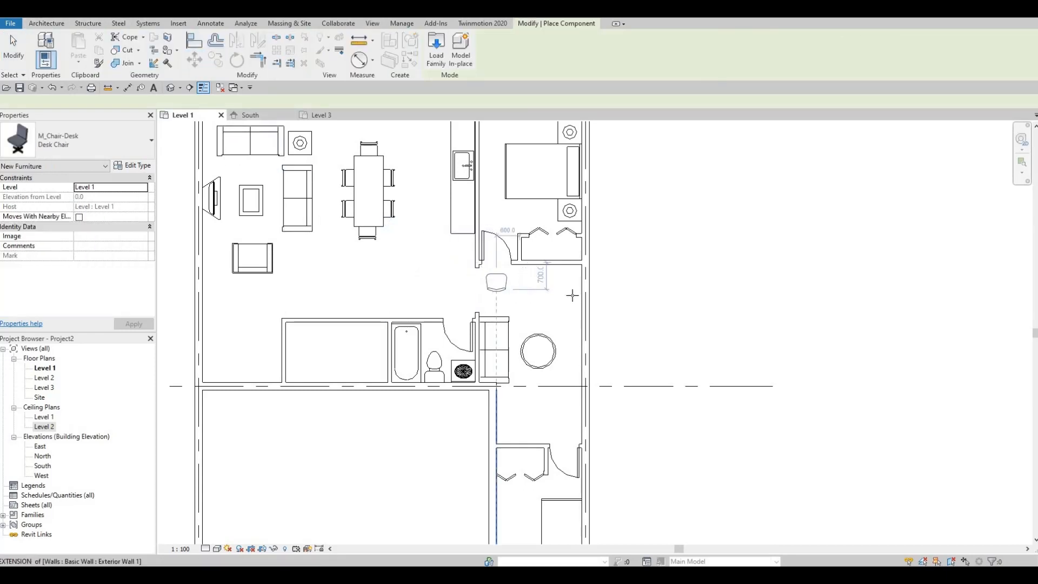
{"action": "key", "text": "space"}
{"action": "key", "text": "space"}
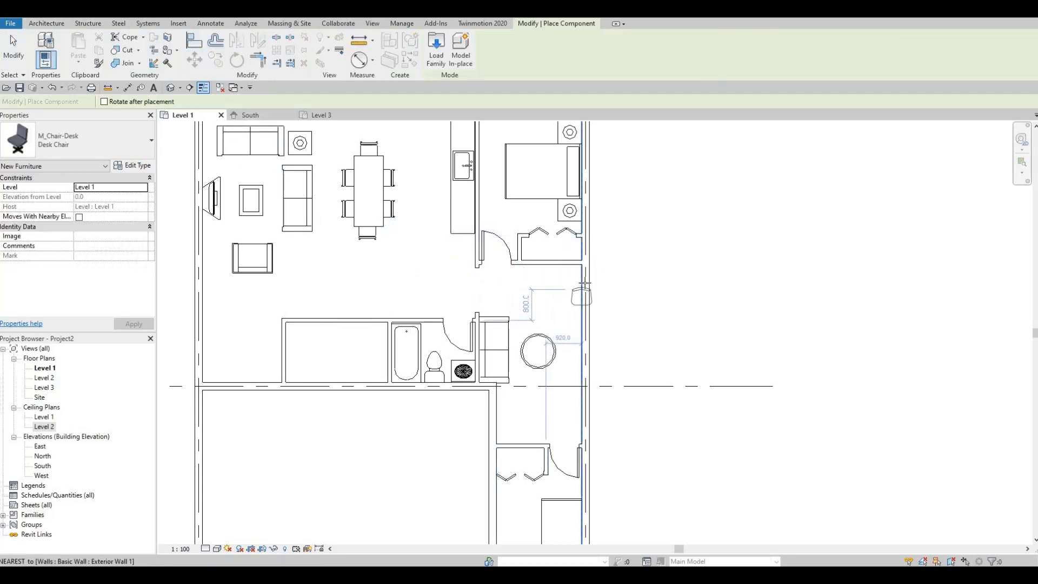
{"action": "key", "text": "space"}
{"action": "key", "text": "space"}
{"action": "key", "text": "space"}
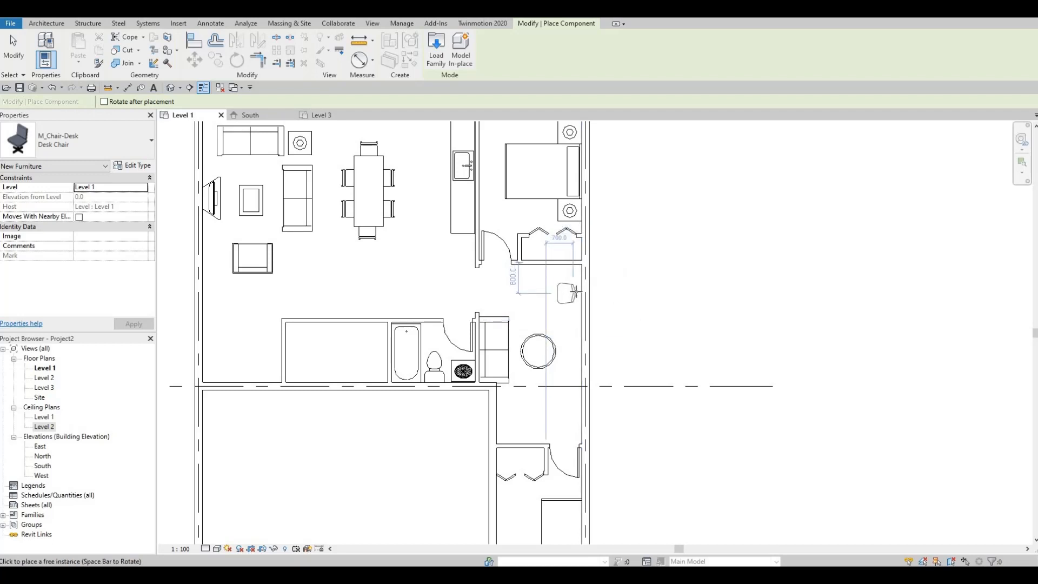
{"action": "left_click", "coordinate": [576, 292]}
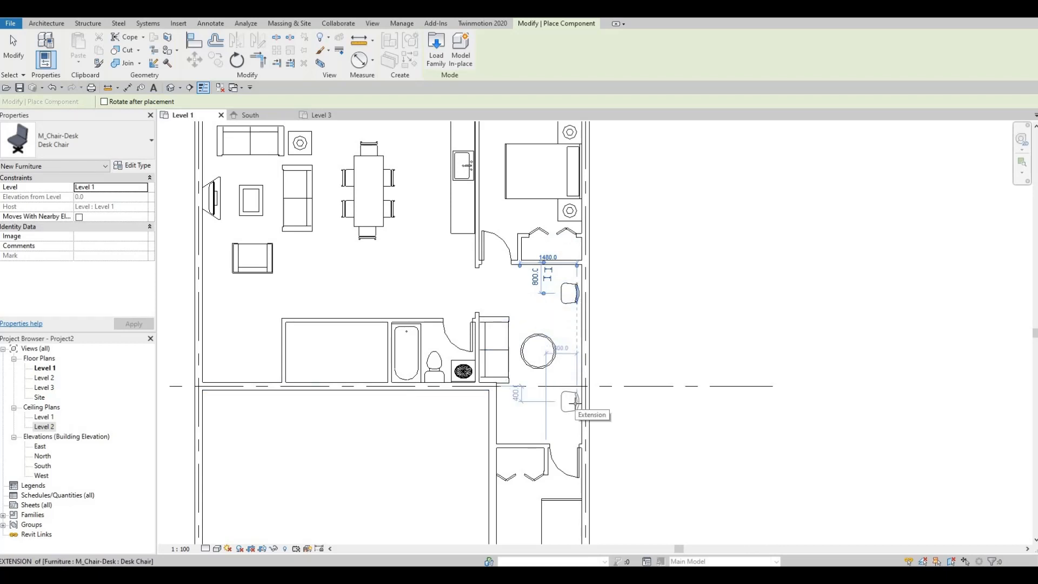
{"action": "left_click", "coordinate": [573, 387]}
{"action": "key", "text": "Escape"}
{"action": "key", "text": "Escape"}
- Nudge the round table toward the exterior wall and slightly upward, away from the sofa
{"action": "left_click", "coordinate": [556, 352]}
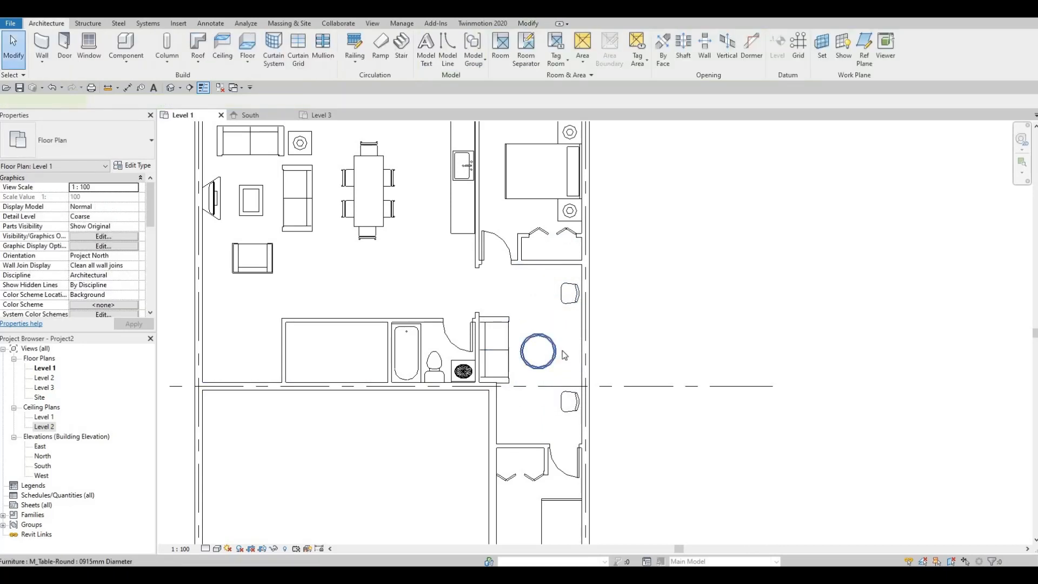
{"action": "key", "text": "Right"}
{"action": "key", "text": "Right"}
{"action": "key", "text": "Right"}
{"action": "key", "text": "Up"}
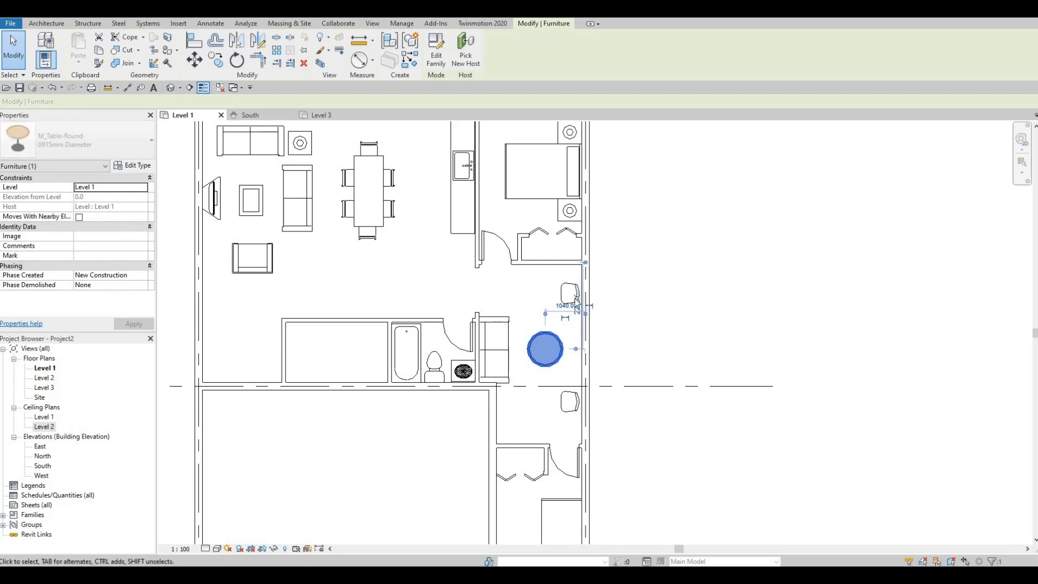
- Rotate the desk chair above the round table about 40° counterclockwise so it faces the table
{"action": "left_click", "coordinate": [569, 293]}
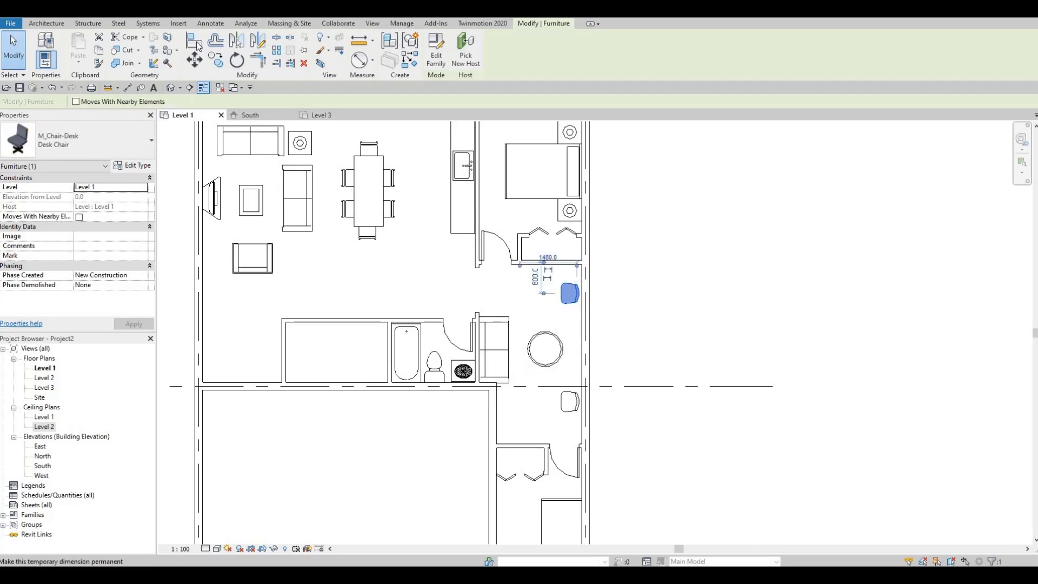
{"action": "key", "text": "r"}
{"action": "key", "text": "o"}
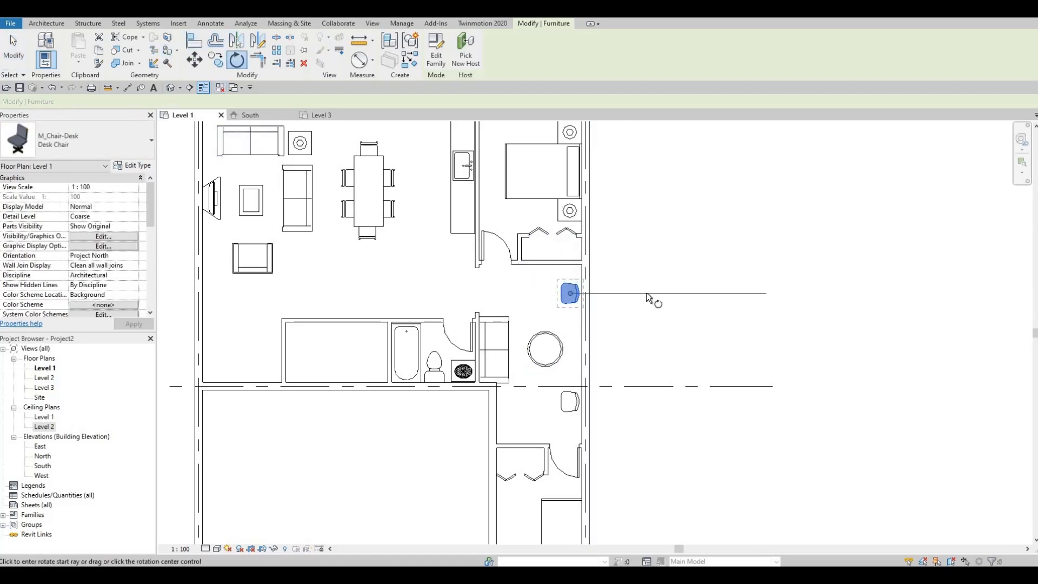
{"action": "left_click", "coordinate": [688, 293]}
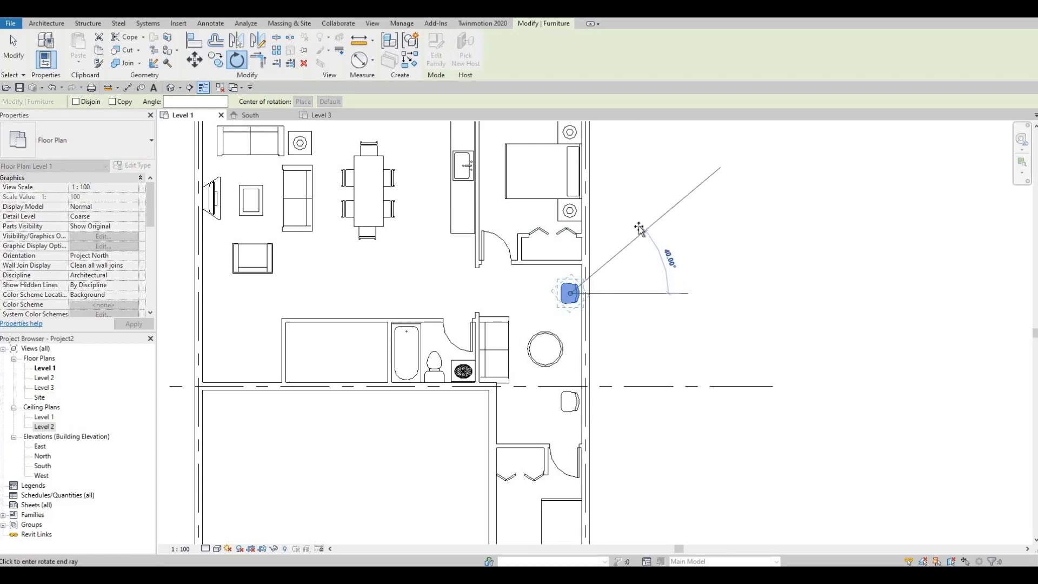
{"action": "left_click", "coordinate": [639, 231]}
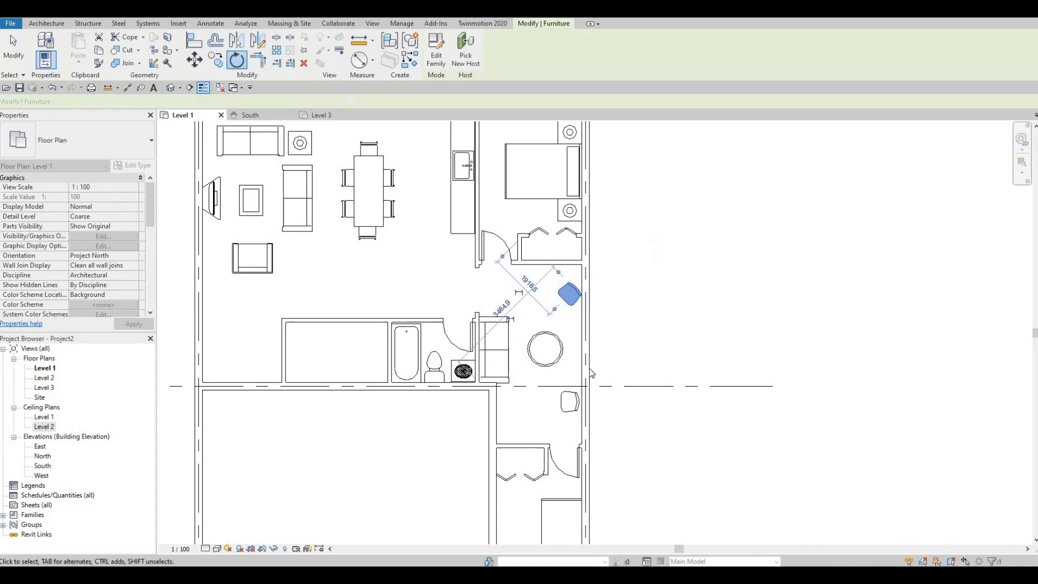
{"action": "key", "text": "Escape"}
- Rotate the desk chair below the round table clockwise so it angles toward the table
{"action": "left_click", "coordinate": [570, 401]}
{"action": "key", "text": "r"}
{"action": "key", "text": "o"}
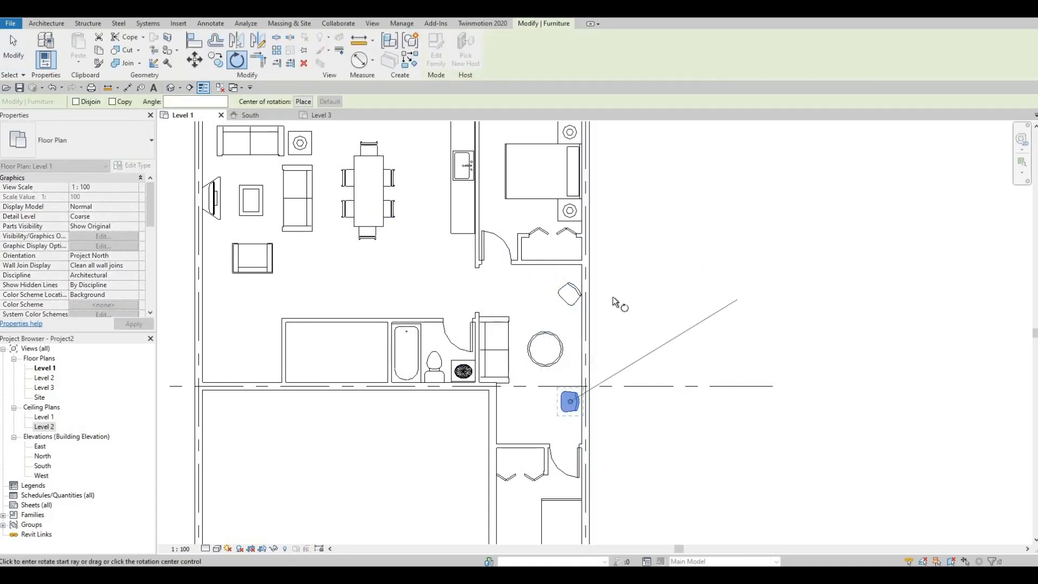
{"action": "left_click", "coordinate": [570, 303]}
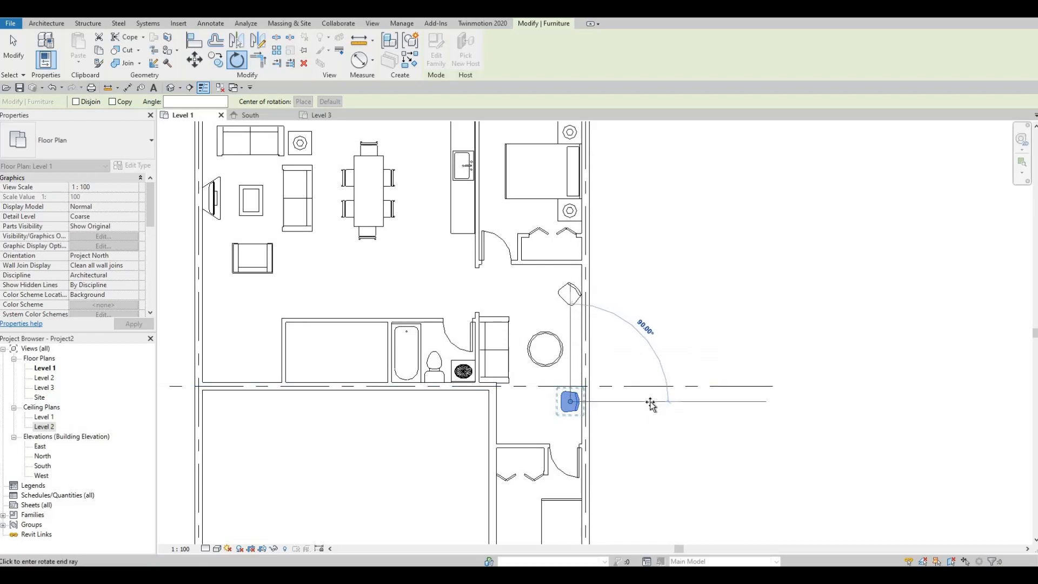
{"action": "left_click", "coordinate": [627, 347]}
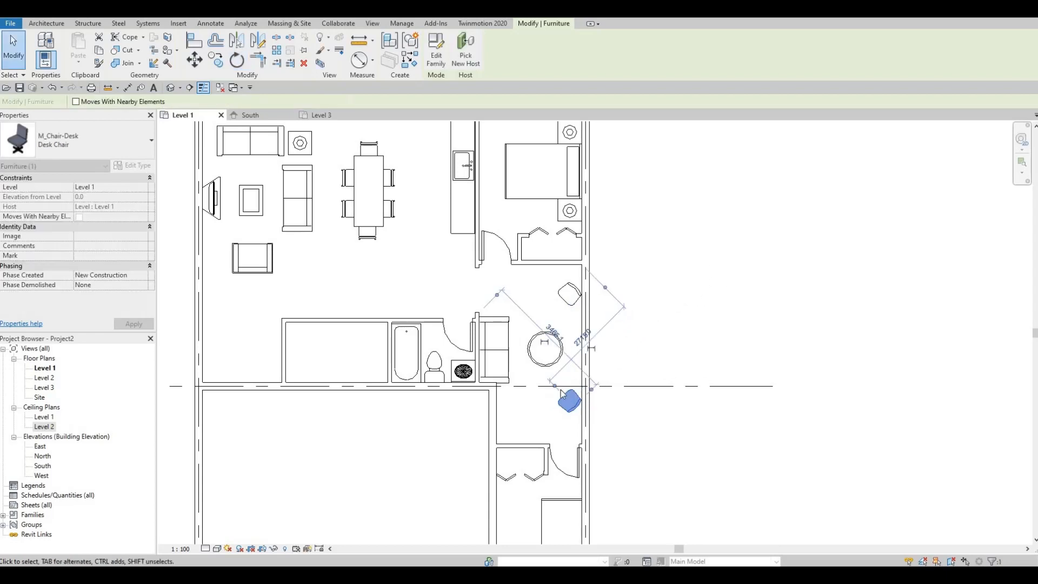
{"action": "key", "text": "Escape"}
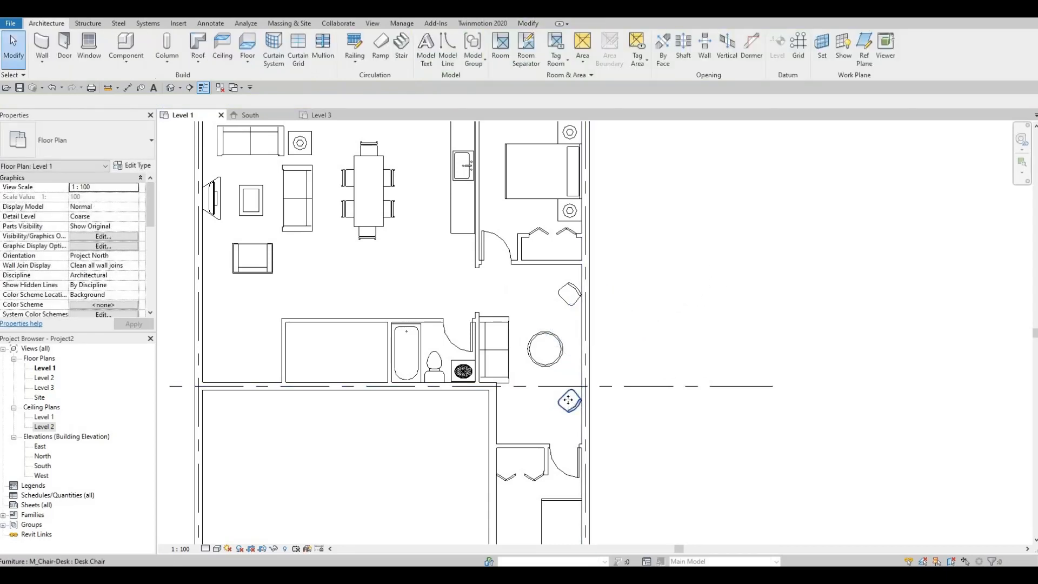
- Nudge the lower desk chair slightly away from the exterior wall and up toward the round table
{"action": "left_click", "coordinate": [568, 400]}
{"action": "key", "text": "Left"}
{"action": "key", "text": "Left"}
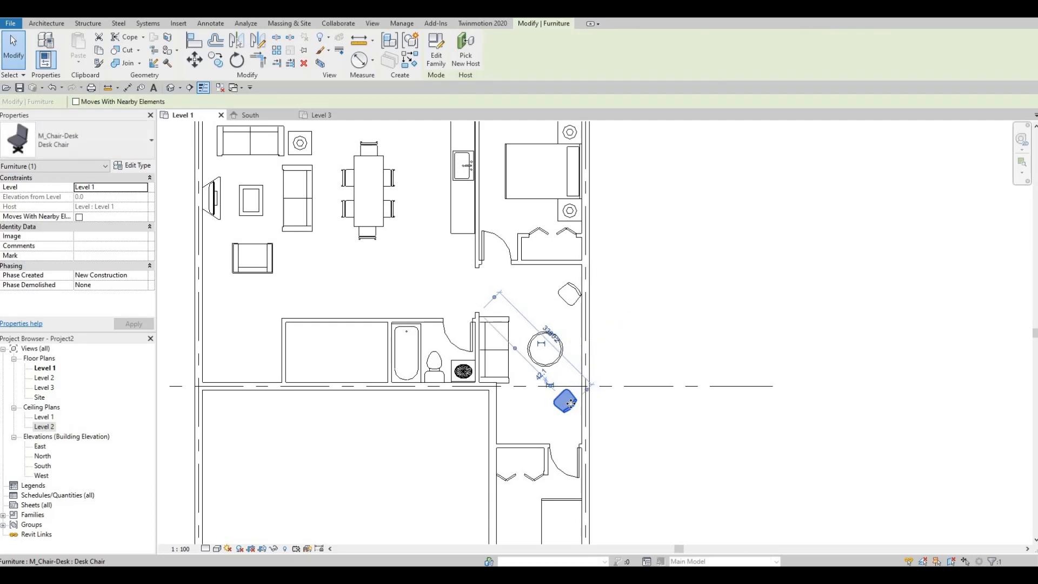
{"action": "key", "text": "Right"}
{"action": "key", "text": "Up"}
{"action": "key", "text": "Up"}
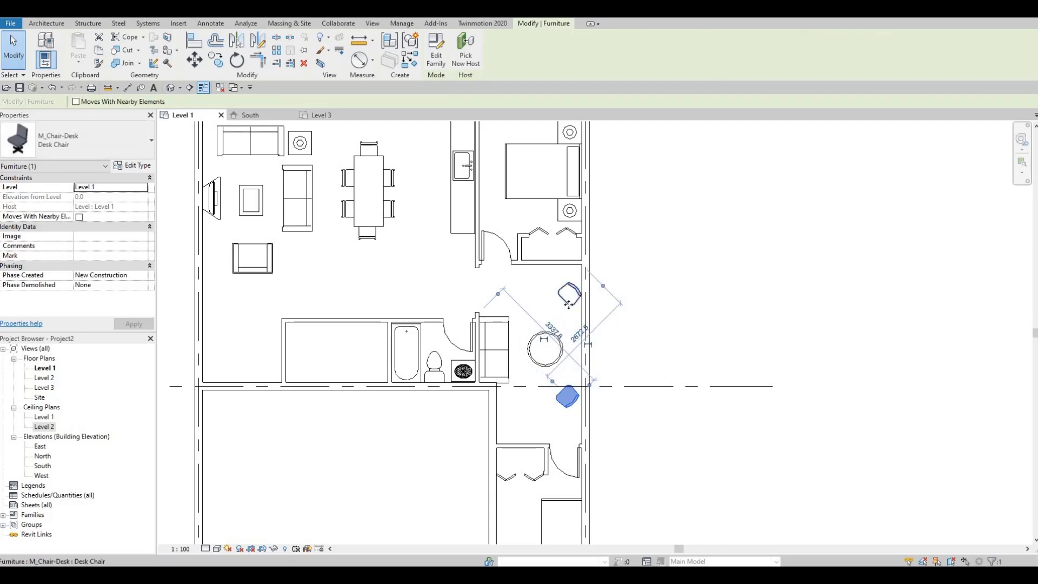
- Nudge the upper desk chair down toward the round table and slightly away from the exterior wall
{"action": "left_click", "coordinate": [568, 307]}
{"action": "key", "text": "Down"}
{"action": "key", "text": "Down"}
{"action": "key", "text": "Down"}
{"action": "key", "text": "Down"}
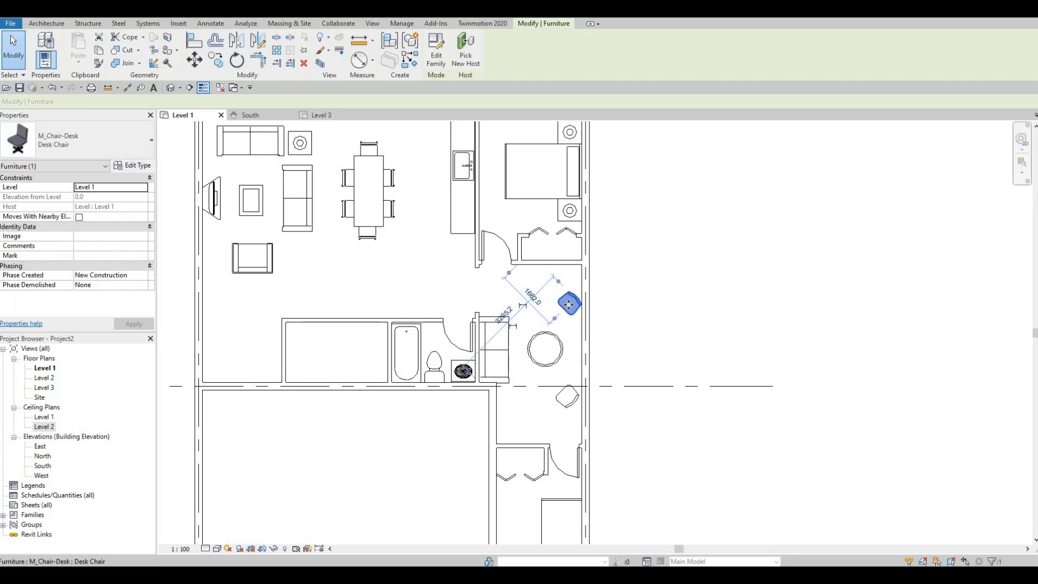
{"action": "key", "text": "Left"}
{"action": "key", "text": "Down"}
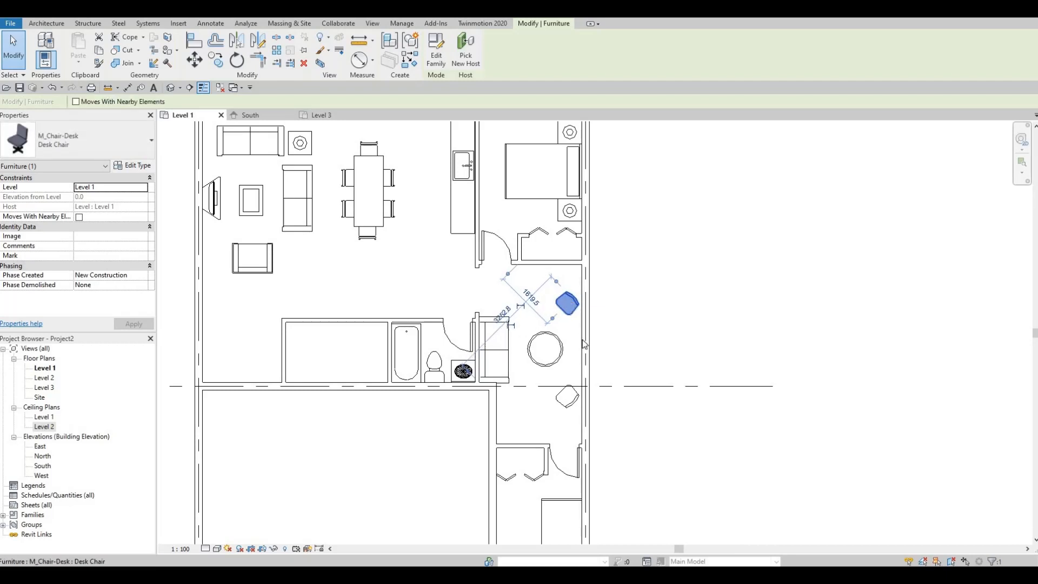
{"action": "key", "text": "Escape"}
- Move the lower desk chair a little closer to the round table to balance it with the upper chair
{"action": "left_click", "coordinate": [565, 398]}
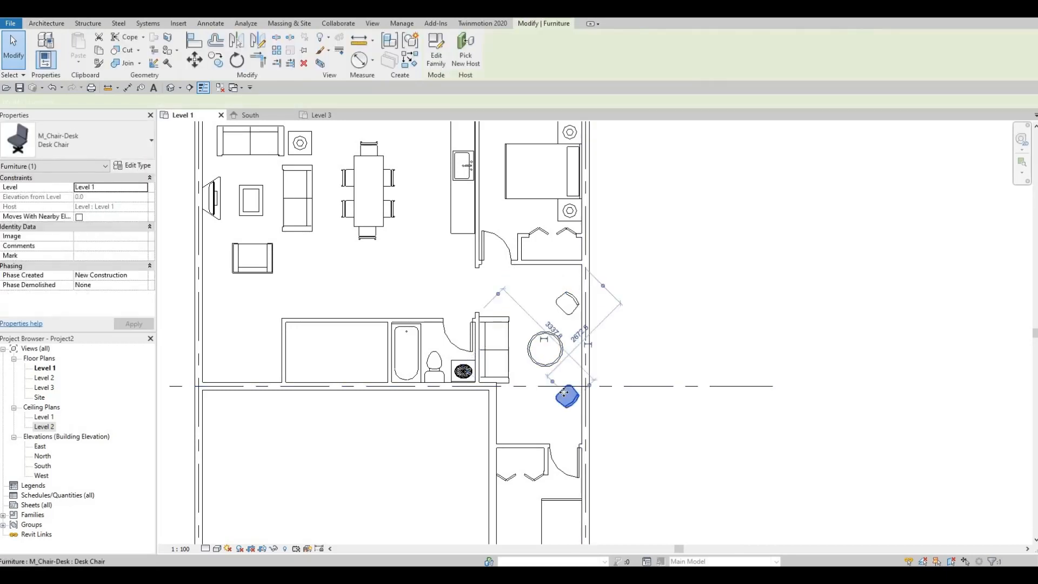
{"action": "key", "text": "Left"}
{"action": "key", "text": "Up"}
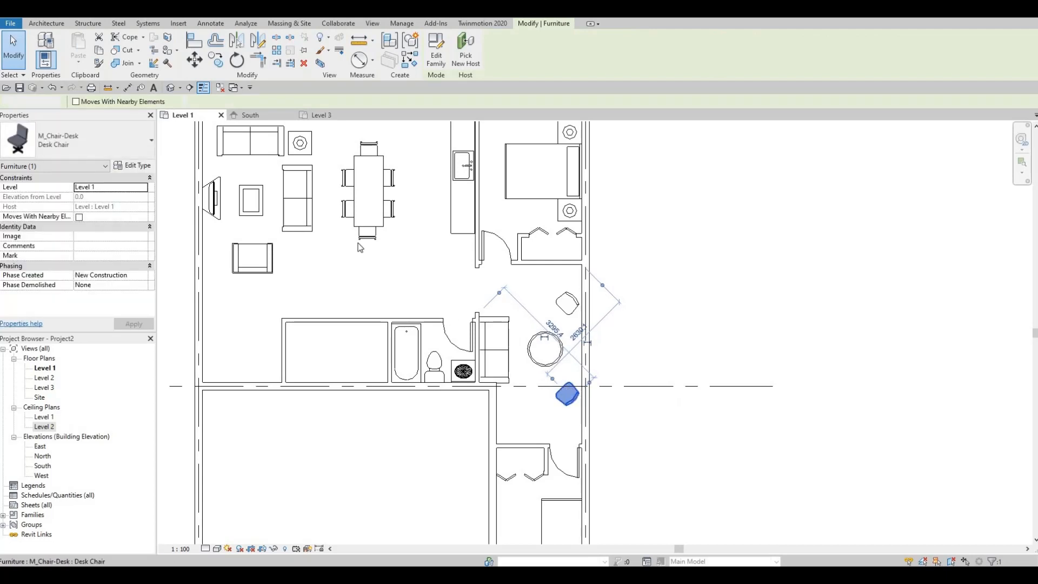
{"action": "key", "text": "Escape"}
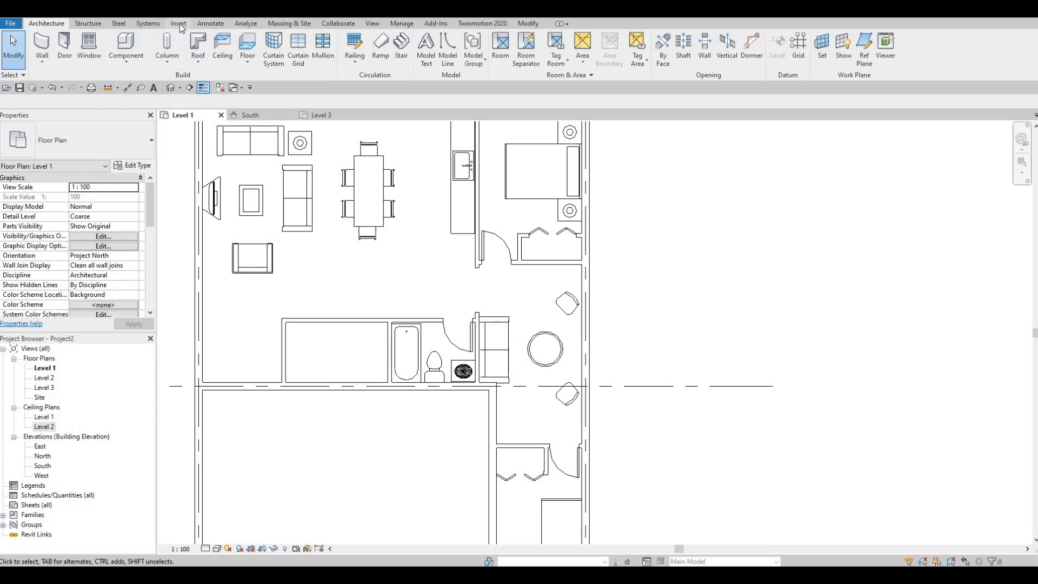
- Reopen the family library and go to the Doors > Residential folder of the Canada library
{"action": "left_click", "coordinate": [179, 24]}
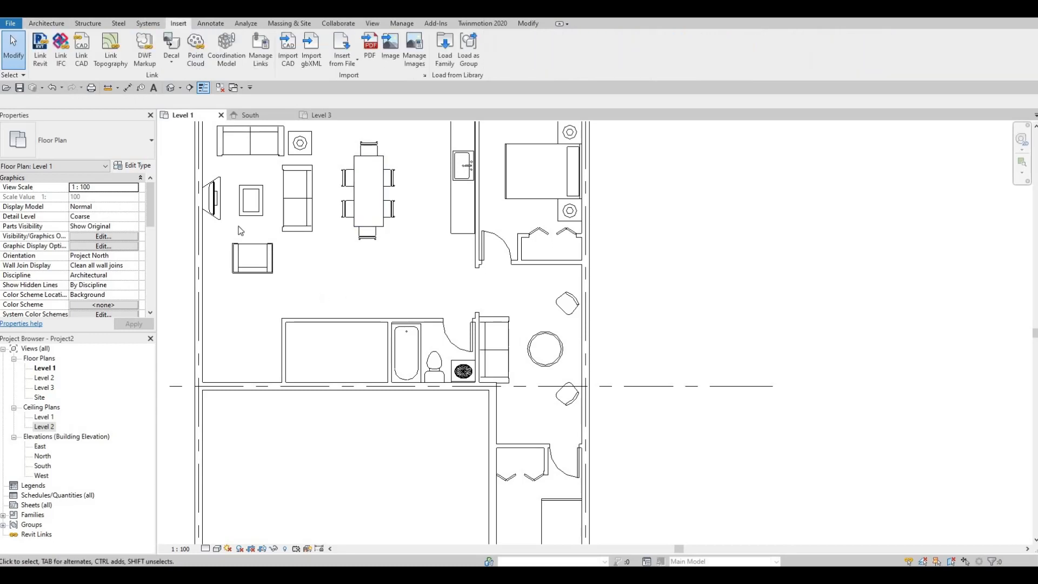
{"action": "left_click", "coordinate": [444, 51]}
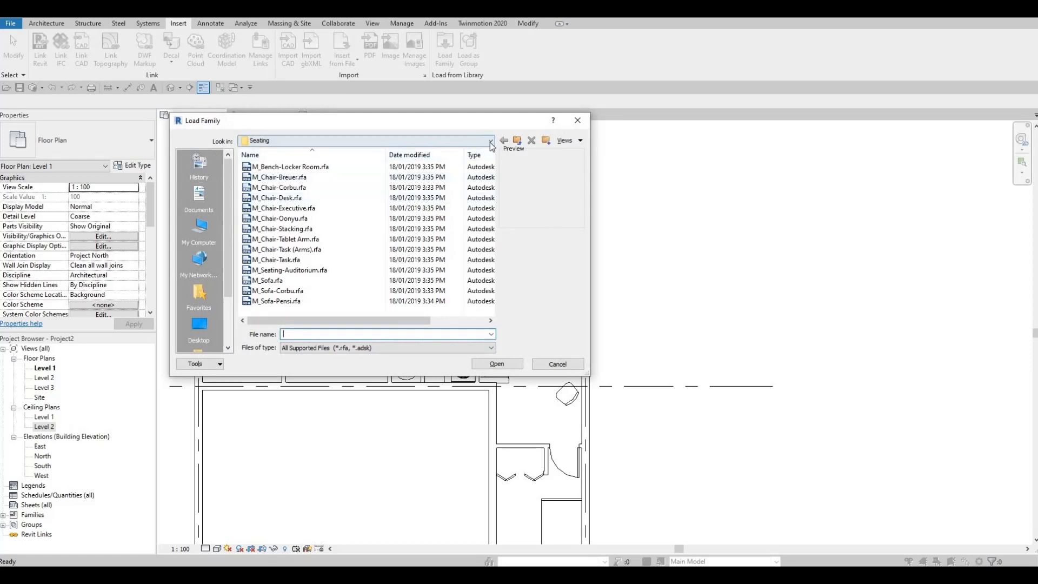
{"action": "left_click", "coordinate": [491, 141]}
{"action": "scroll", "coordinate": [378, 211], "scroll_direction": "up", "scroll_amount": 2}
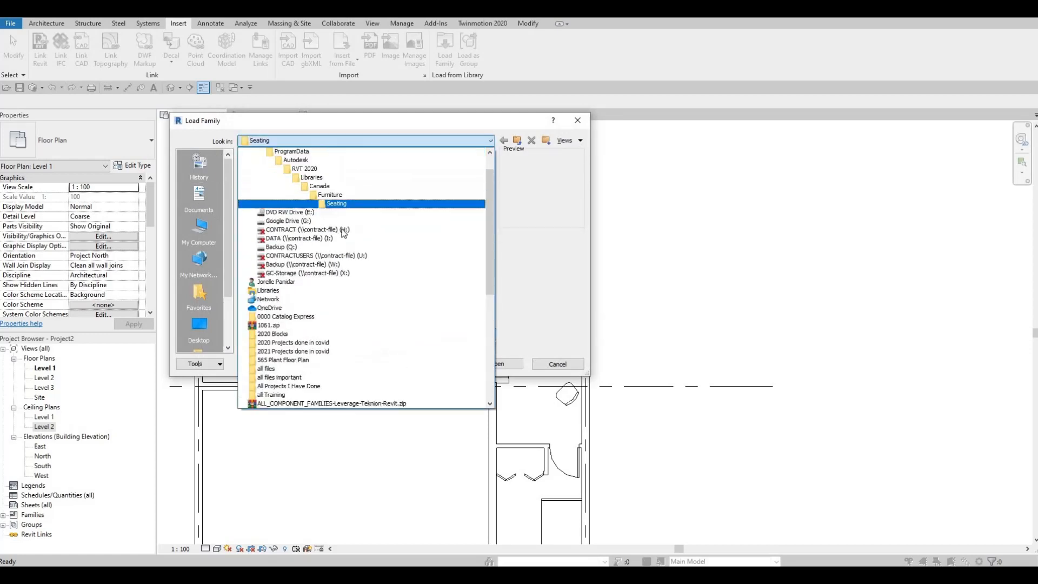
{"action": "scroll", "coordinate": [343, 232], "scroll_direction": "up", "scroll_amount": 2}
{"action": "left_click", "coordinate": [298, 220]}
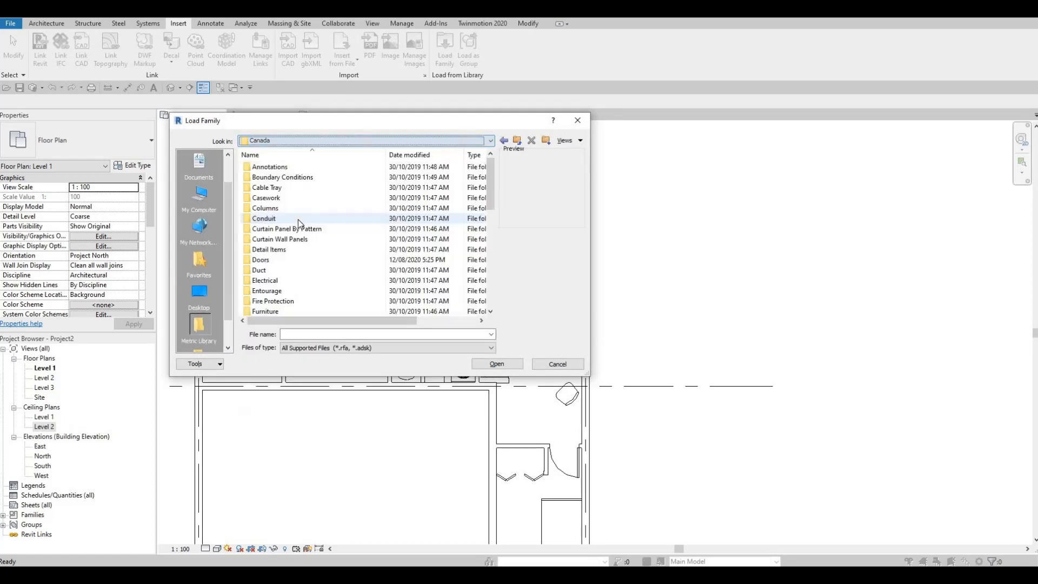
{"action": "double_click", "coordinate": [281, 260]}
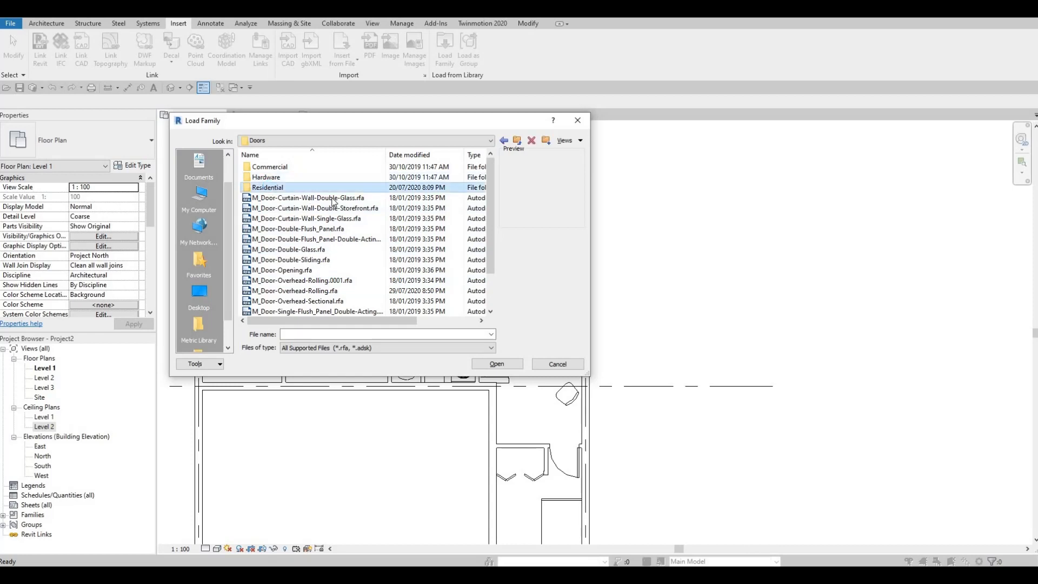
{"action": "double_click", "coordinate": [270, 188]}
- Compare the previews of the exterior double, side-lite and single-entry doors in the Residential folder
{"action": "left_click", "coordinate": [316, 175]}
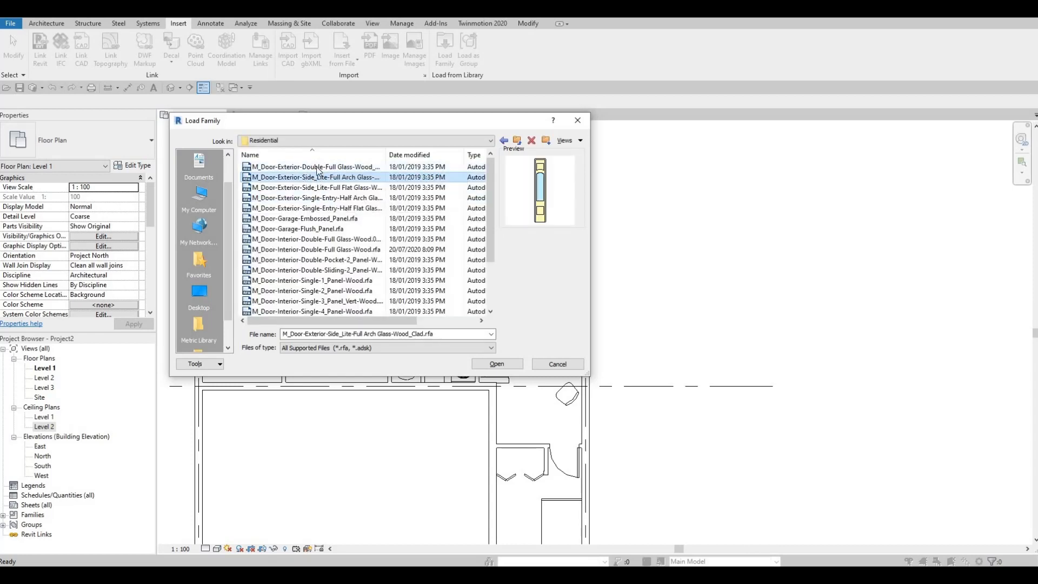
{"action": "left_click", "coordinate": [317, 168]}
{"action": "left_click", "coordinate": [310, 178]}
{"action": "left_click", "coordinate": [314, 170]}
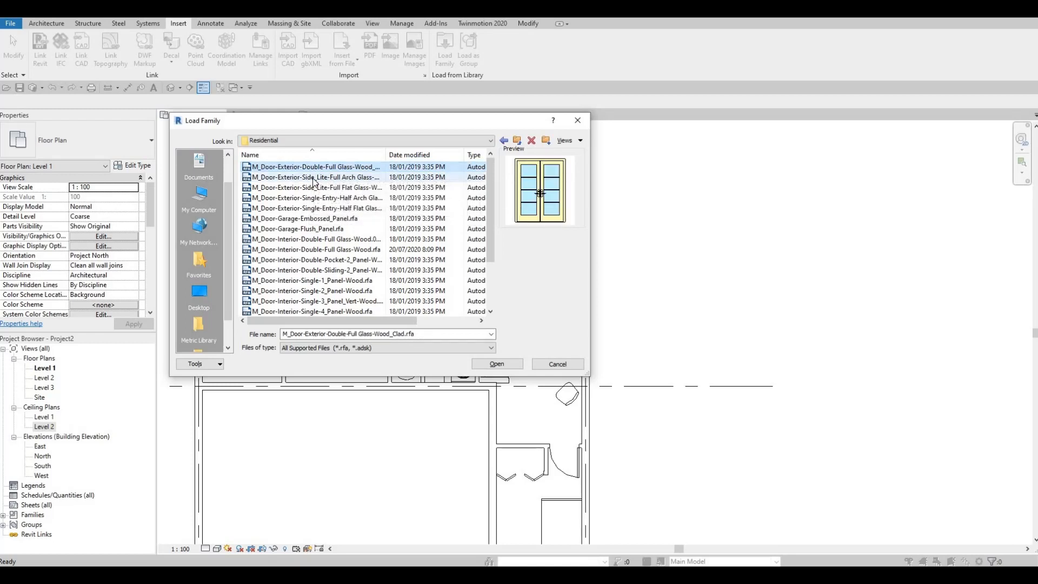
{"action": "left_click", "coordinate": [312, 187]}
{"action": "left_click", "coordinate": [310, 199]}
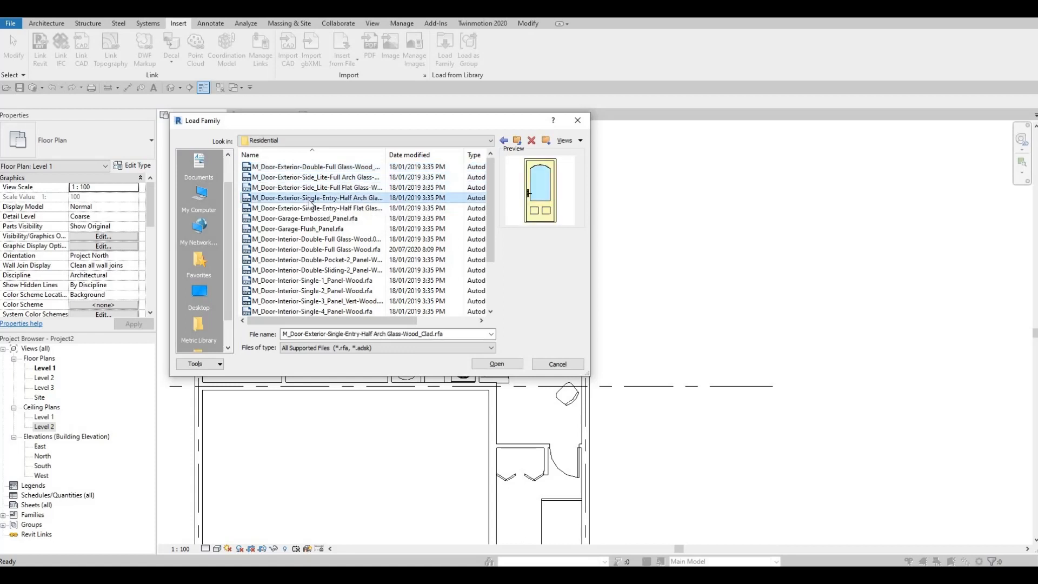
{"action": "left_click", "coordinate": [306, 210]}
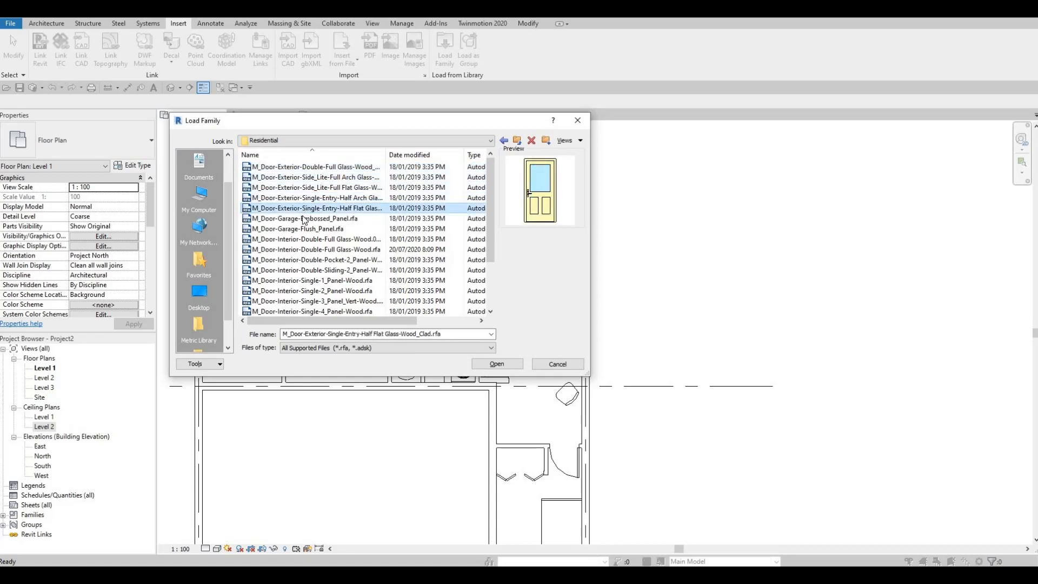
{"action": "left_click", "coordinate": [303, 220]}
{"action": "left_click", "coordinate": [307, 209]}
- Load the M_Door-Exterior-Single-Entry-Half Arch Glass-Wood_Clad and M_Door-Exterior-Side_Lite-Full Arch Glass-Wood_Clad families together with their preselected types
{"action": "left_click", "coordinate": [309, 198]}
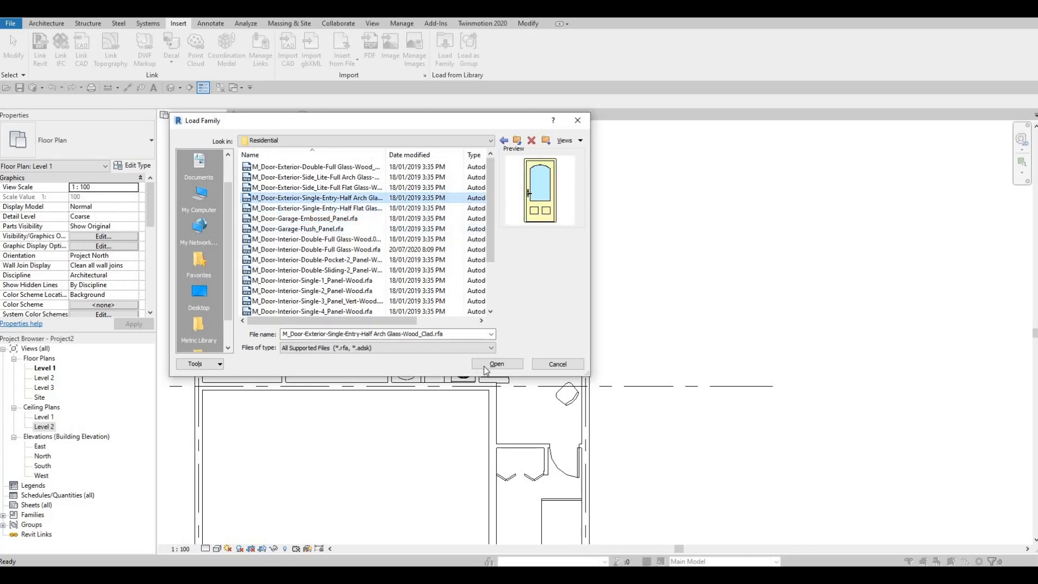
{"action": "left_click", "coordinate": [329, 179]}
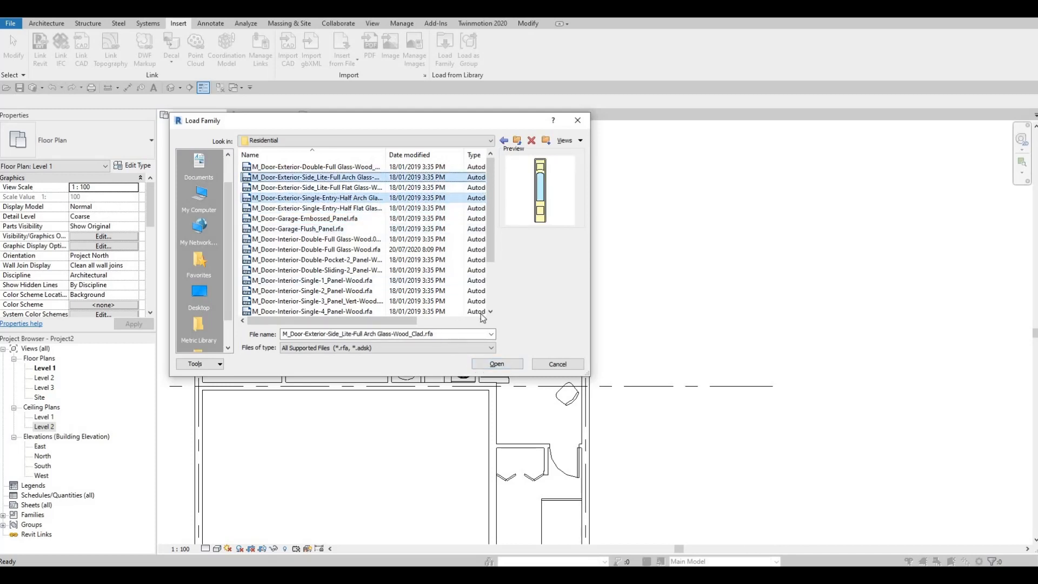
{"action": "left_click", "coordinate": [497, 364]}
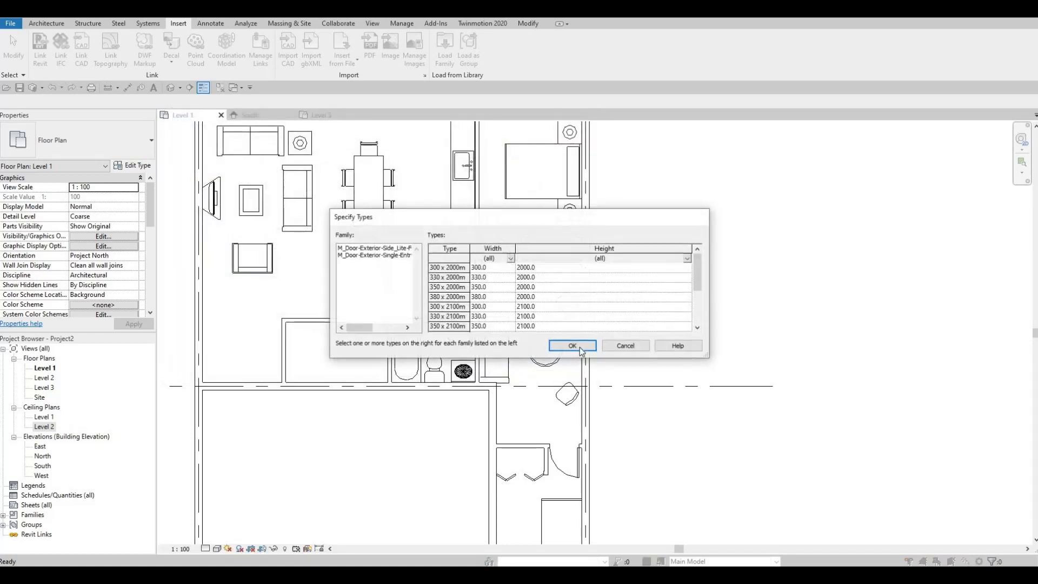
{"action": "left_click", "coordinate": [572, 345]}
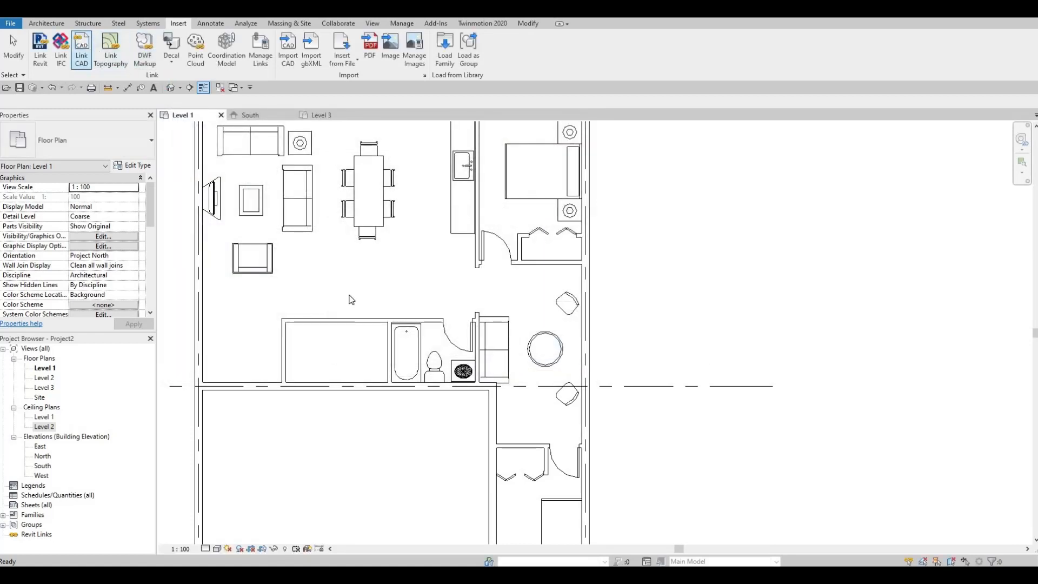
- Place a 900 x 2000mm M_Door-Exterior-Single-Entry-Half Arch Glass-Wood_Clad door in the wall below the armchair, swinging into the living area
{"action": "left_click", "coordinate": [47, 24]}
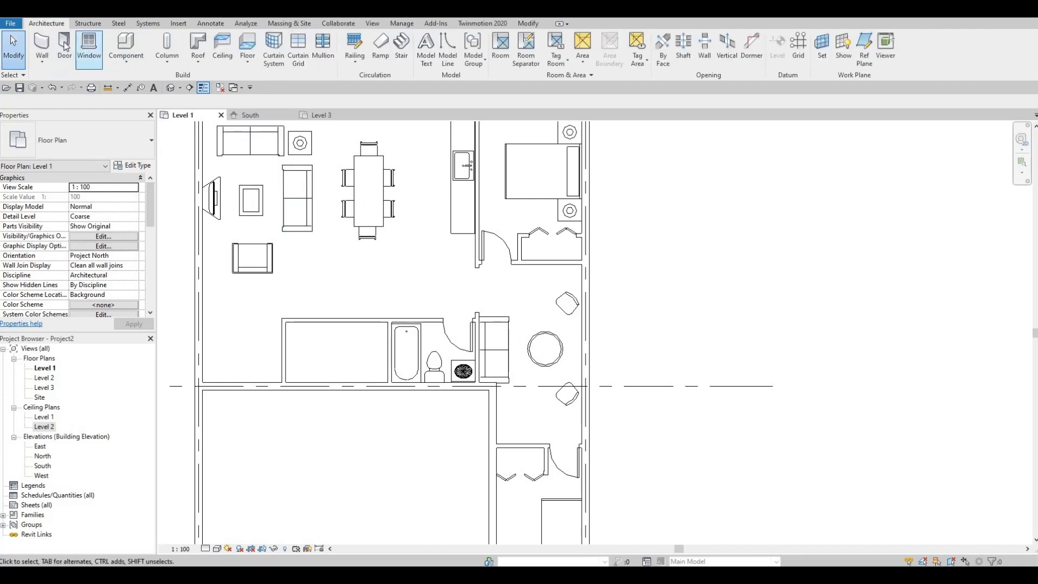
{"action": "left_click", "coordinate": [64, 46]}
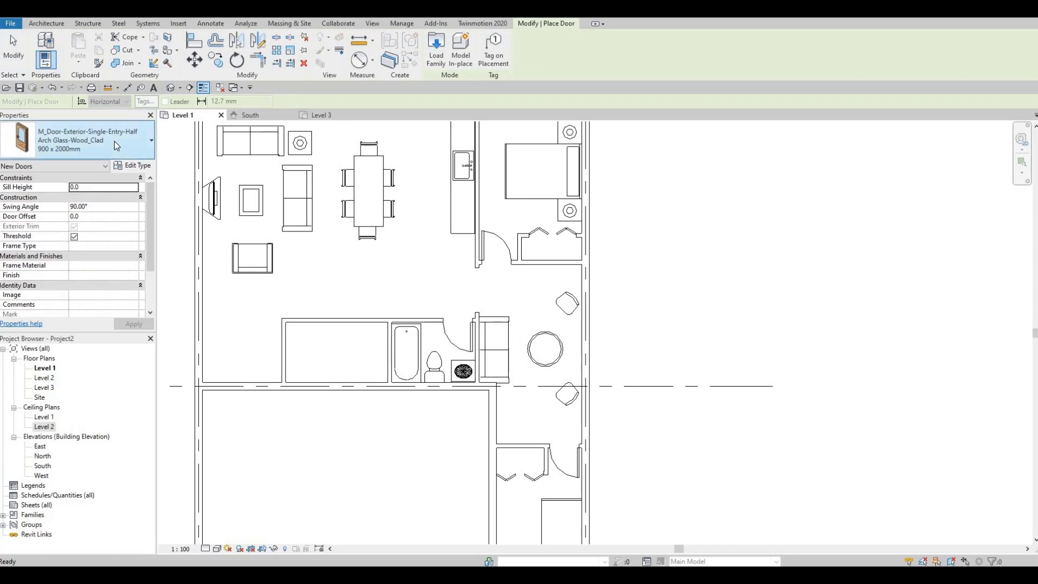
{"action": "left_click", "coordinate": [113, 138]}
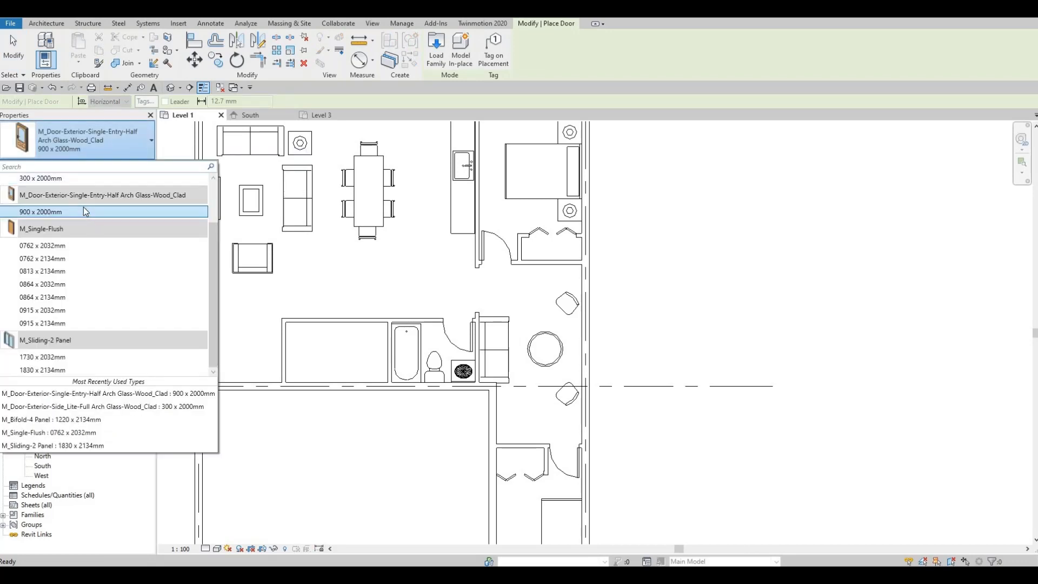
{"action": "left_click", "coordinate": [126, 217]}
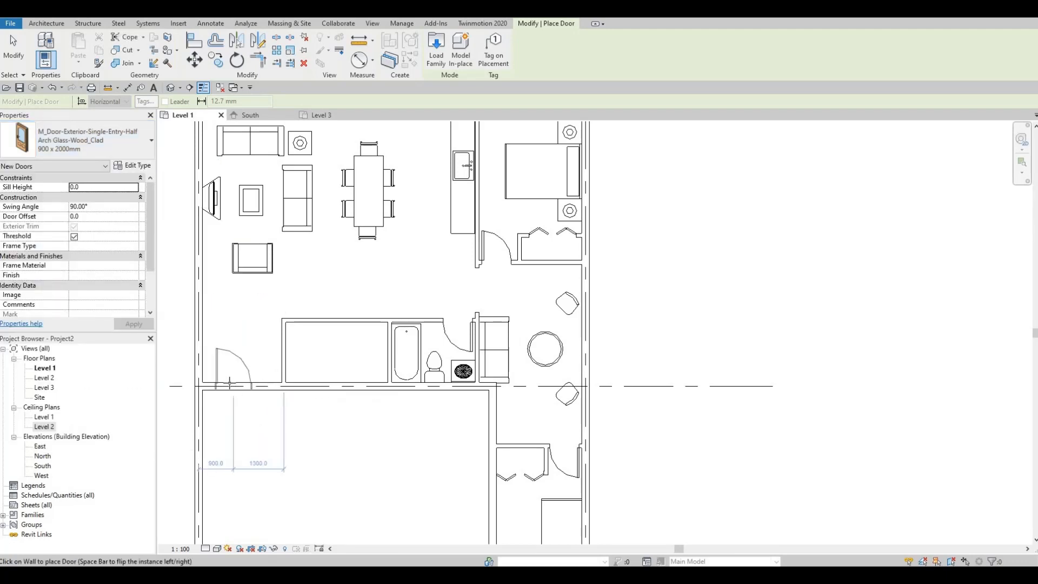
{"action": "left_click", "coordinate": [260, 372]}
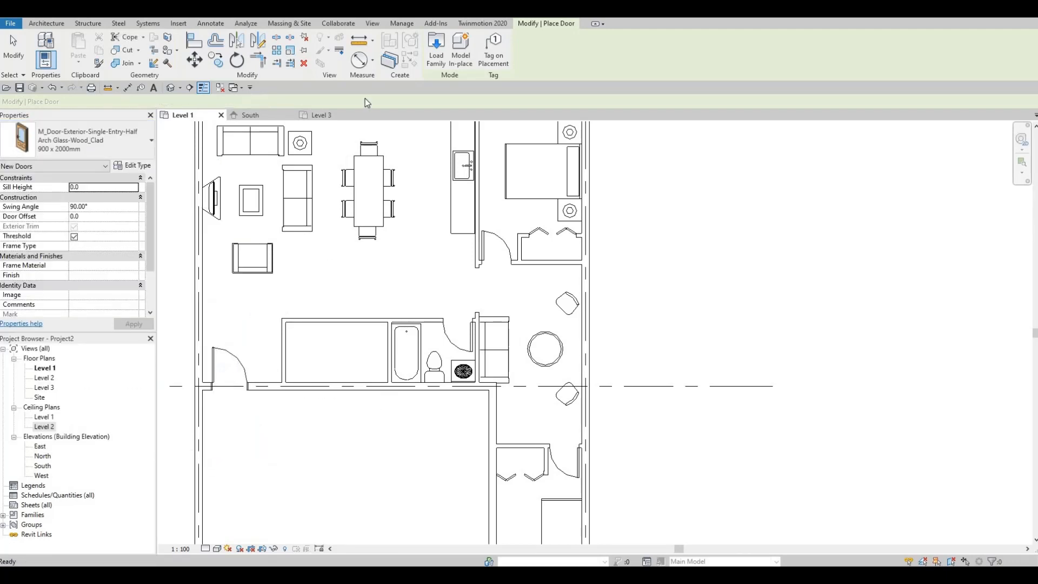
{"action": "key", "text": "Escape"}
{"action": "key", "text": "Escape"}
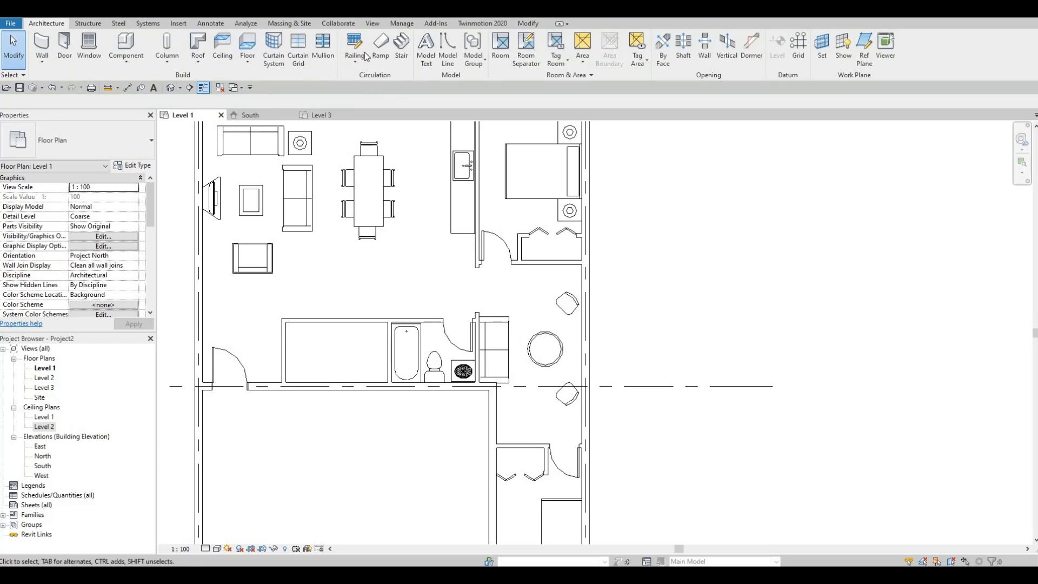
- Place a 300 x 2000mm M_Door-Exterior-Side_Lite-Full Arch Glass-Wood_Clad in the wall between the new entry door and the partition
{"action": "left_click", "coordinate": [394, 26]}
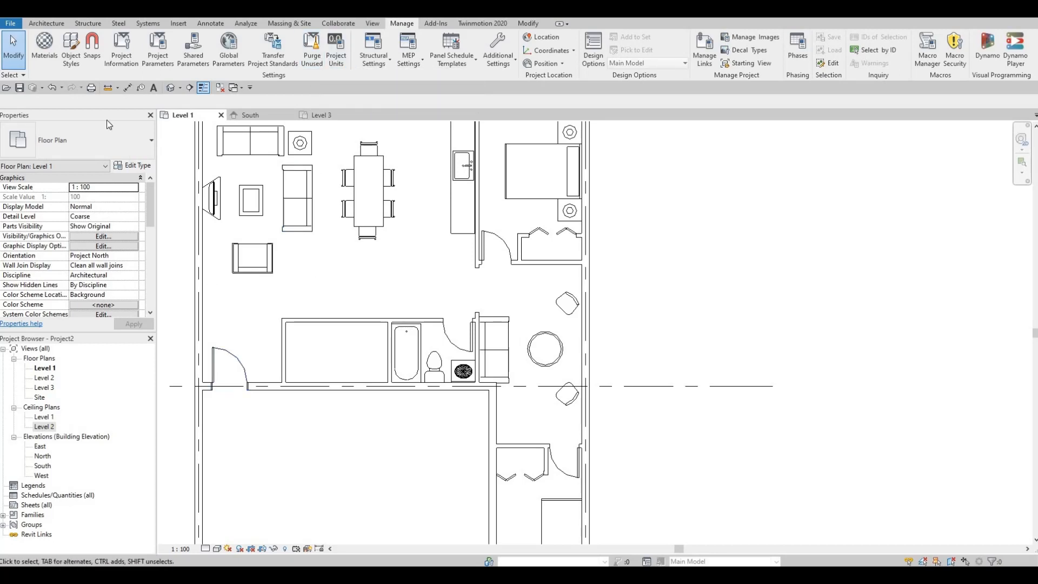
{"action": "left_click", "coordinate": [48, 25]}
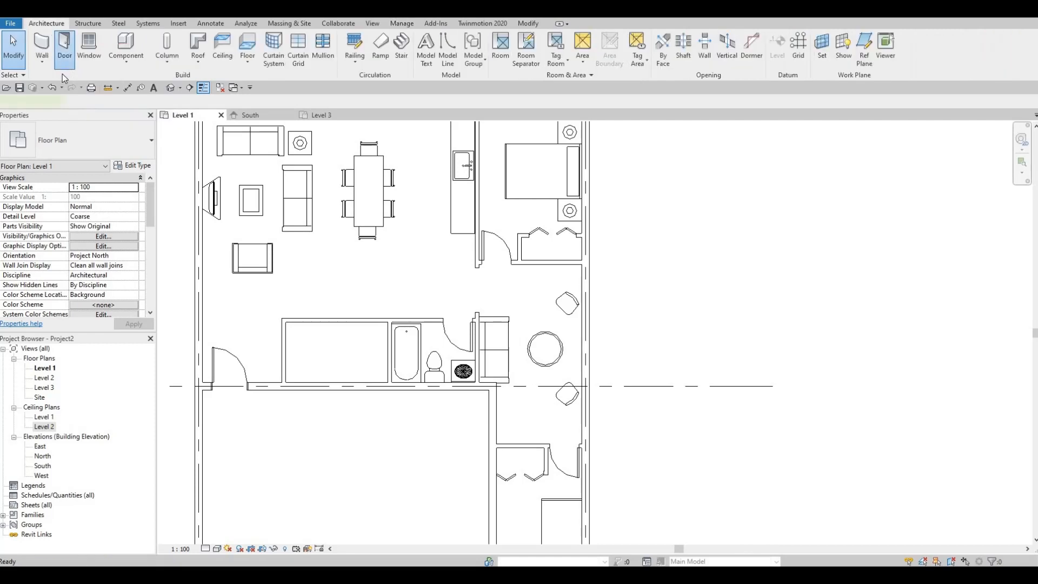
{"action": "left_click", "coordinate": [63, 69]}
{"action": "left_click", "coordinate": [82, 144]}
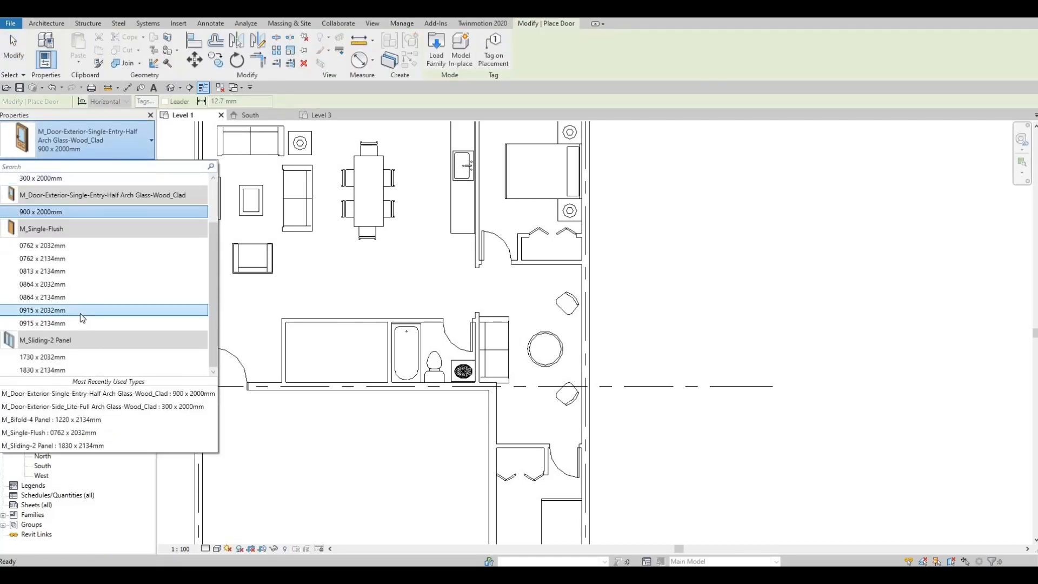
{"action": "scroll", "coordinate": [81, 334], "scroll_direction": "up", "scroll_amount": 2}
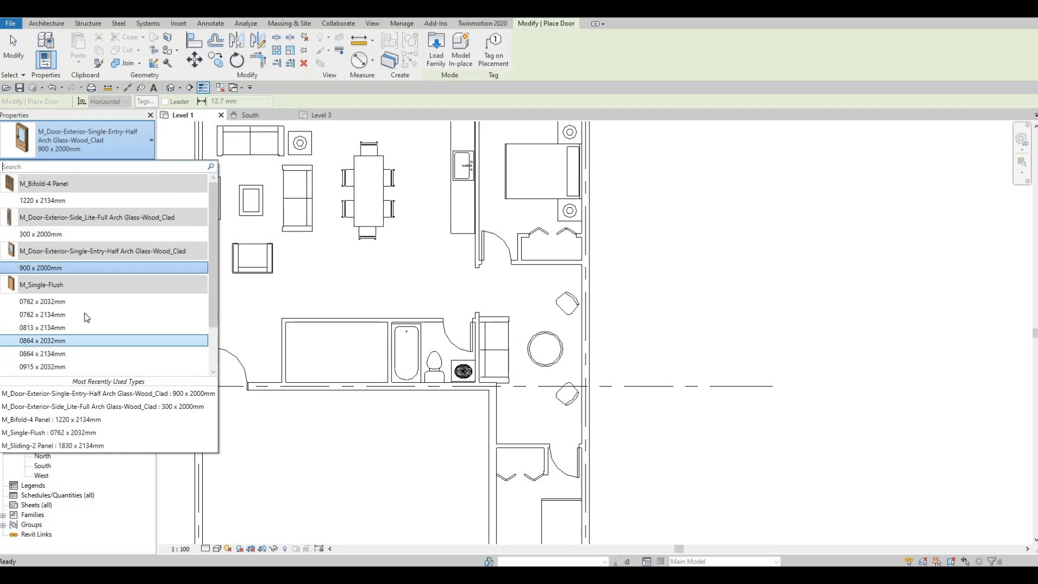
{"action": "left_click", "coordinate": [54, 234]}
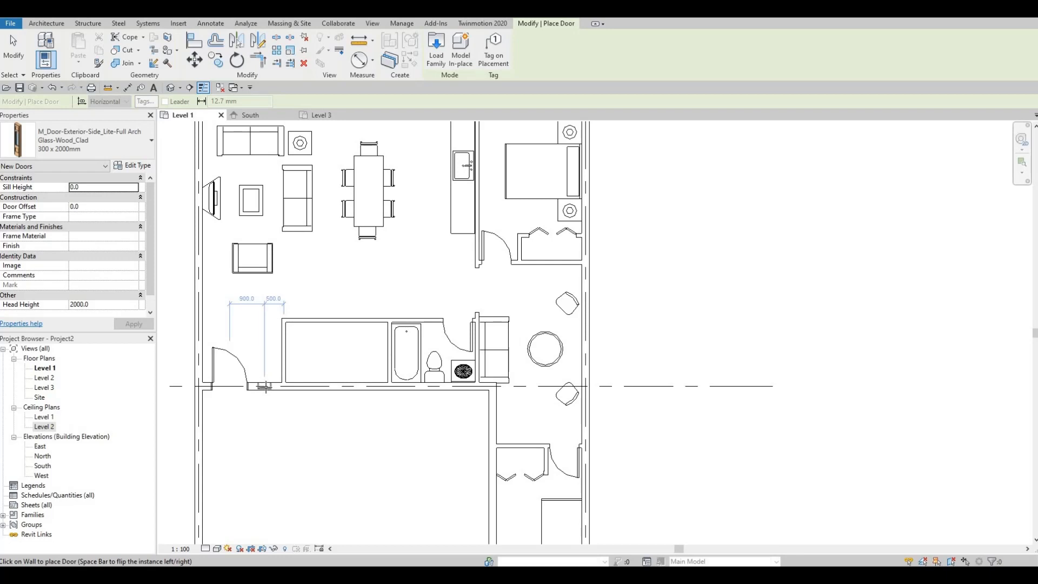
{"action": "scroll", "coordinate": [269, 387], "scroll_direction": "up", "scroll_amount": 2}
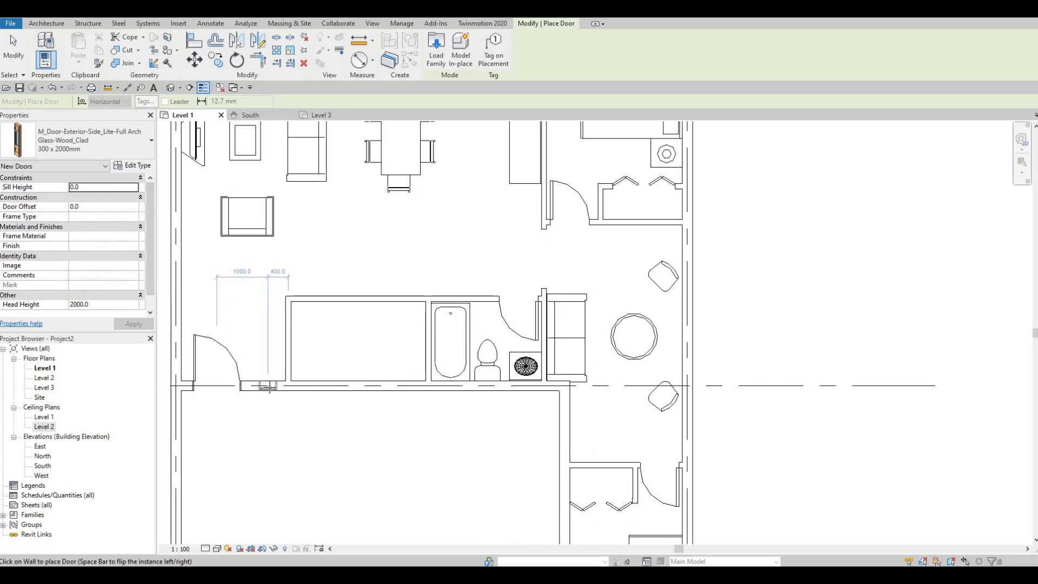
{"action": "key", "text": "Escape"}
{"action": "key", "text": "Escape"}
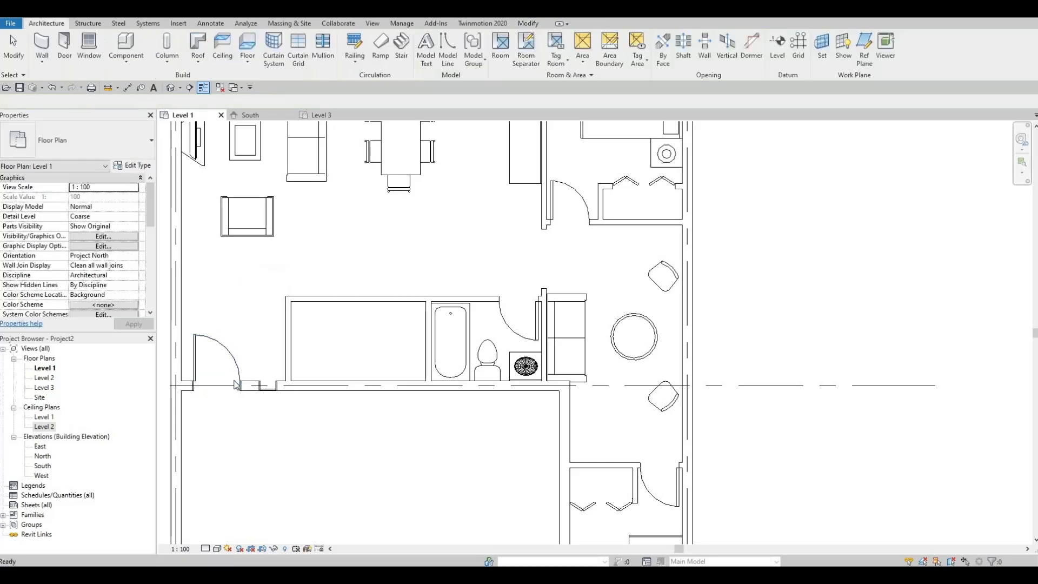
- Nudge the entry door along its wall toward the side lite to leave room beside the exterior corner
{"action": "left_click", "coordinate": [233, 380]}
{"action": "key", "text": "Right"}
{"action": "key", "text": "Right"}
{"action": "key", "text": "Right"}
{"action": "key", "text": "Right"}
{"action": "key", "text": "Right"}
{"action": "key", "text": "Right"}
{"action": "key", "text": "Right"}
{"action": "key", "text": "Right"}
{"action": "key", "text": "Right"}
{"action": "key", "text": "Right"}
{"action": "key", "text": "Right"}
{"action": "key", "text": "Right"}
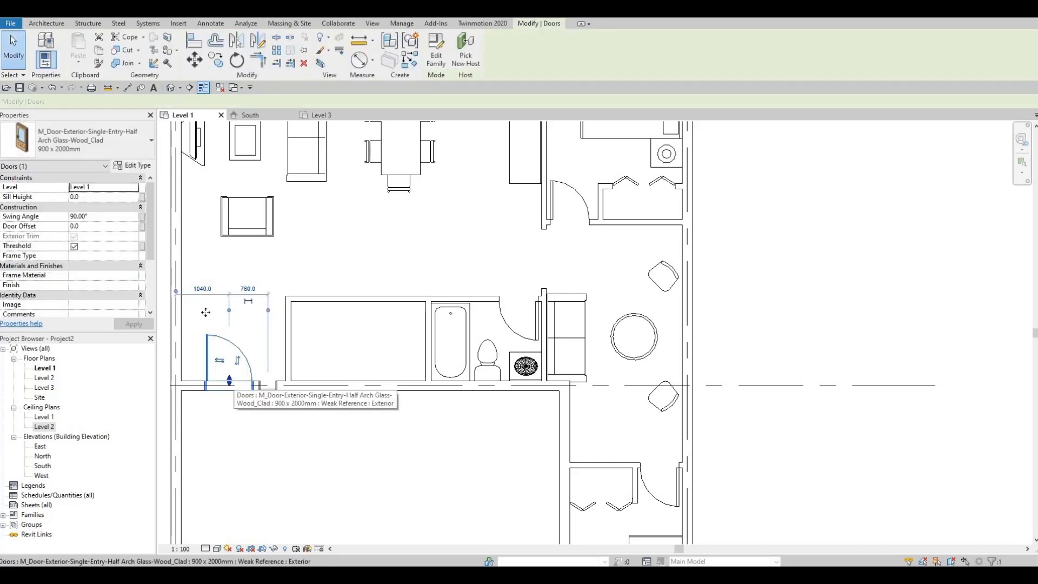
{"action": "key", "text": "Left"}
{"action": "key", "text": "Left"}
- Create a similar 300 x 2000mm side lite on the other side of the entry door, next to the exterior corner
{"action": "left_click", "coordinate": [275, 386]}
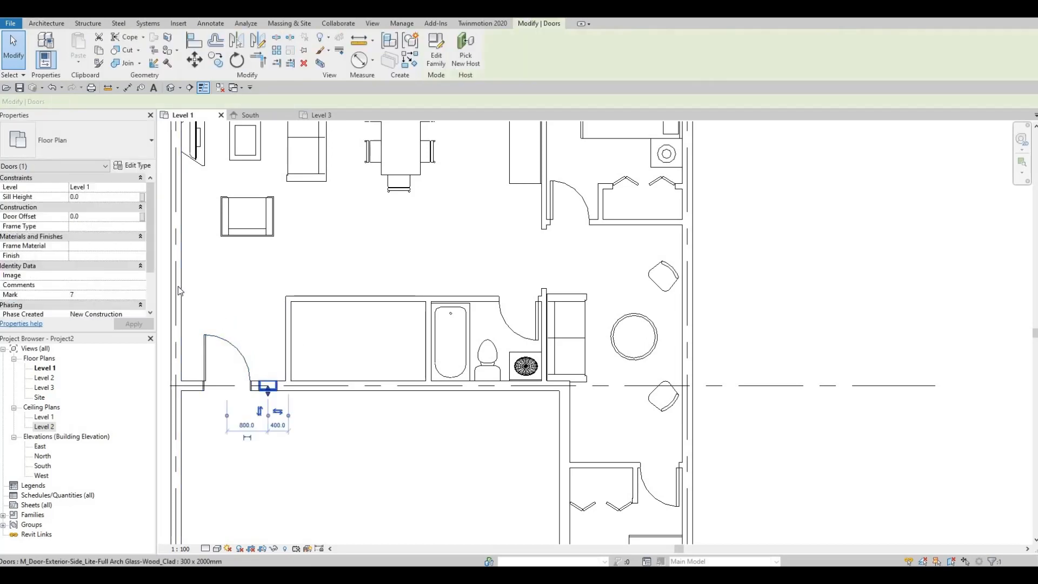
{"action": "key", "text": "c"}
{"action": "key", "text": "s"}
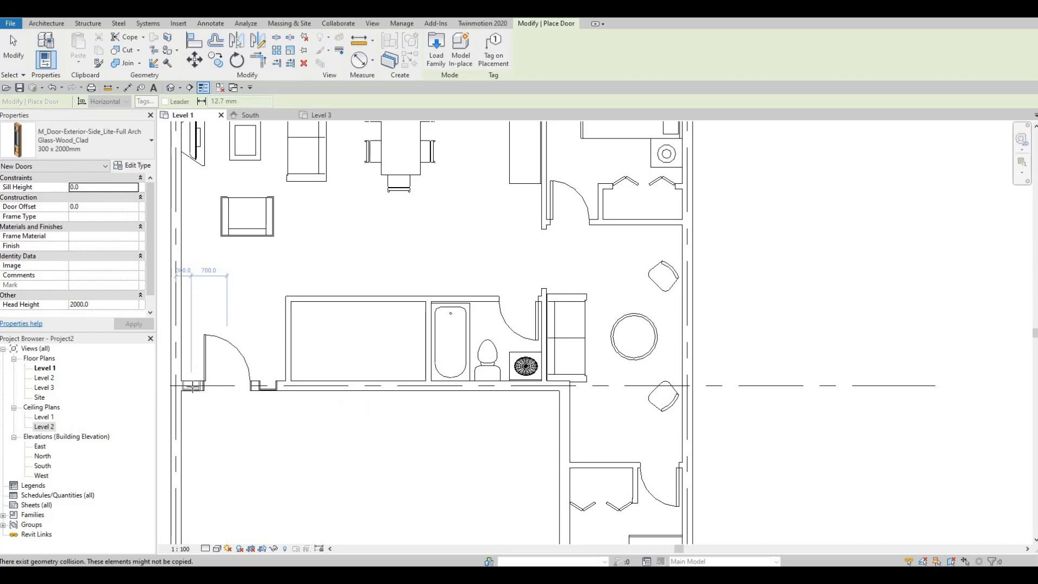
{"action": "key", "text": "Escape"}
{"action": "key", "text": "Escape"}
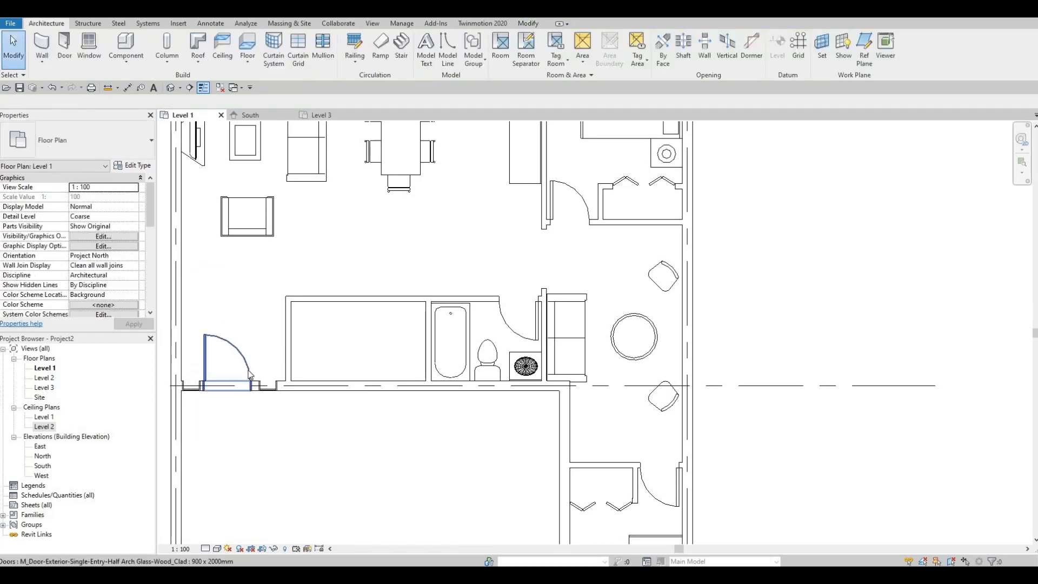
- Nudge the side lite near the partition closer to the entry door
{"action": "left_click", "coordinate": [248, 373]}
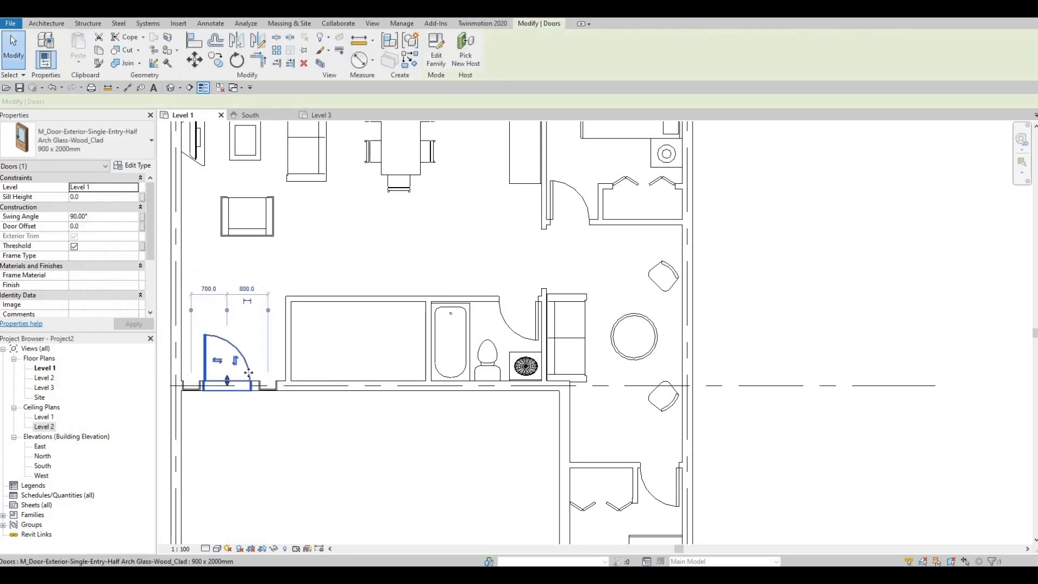
{"action": "left_click", "coordinate": [274, 394]}
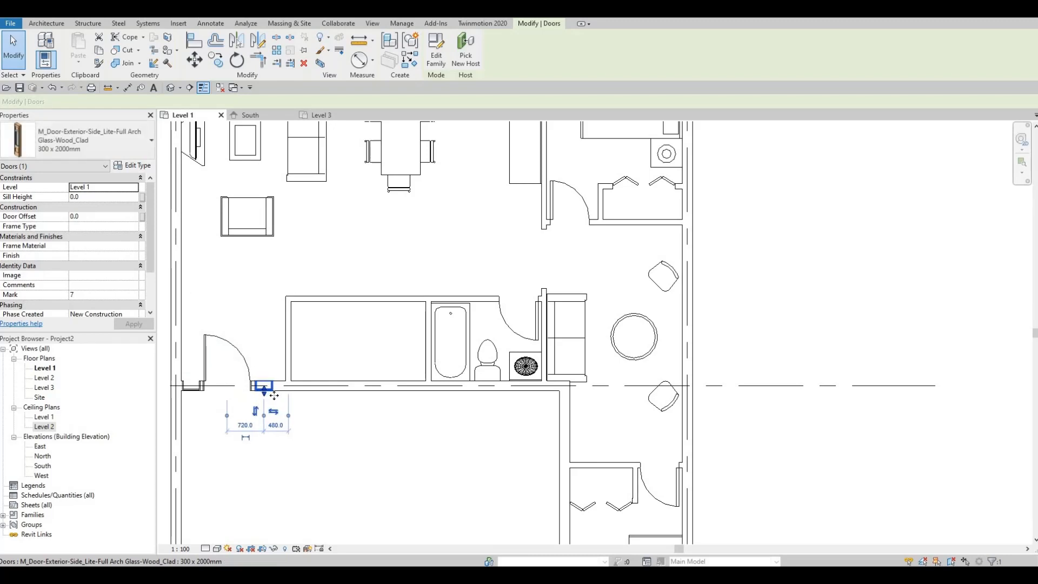
{"action": "left_click", "coordinate": [332, 435]}
- Reopen the family loader and go to the Planting folder of the Canada library
{"action": "scroll", "coordinate": [304, 357], "scroll_direction": "down", "scroll_amount": 1}
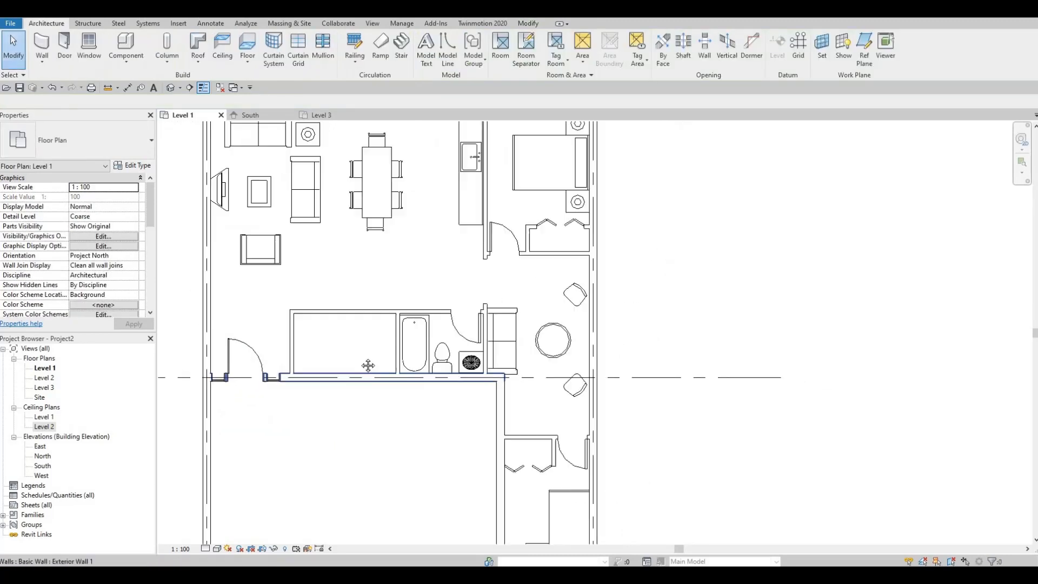
{"action": "middle_click_drag", "start_coordinate": [367, 383], "coordinate": [359, 365]}
{"action": "scroll", "coordinate": [344, 292], "scroll_direction": "down", "scroll_amount": 1}
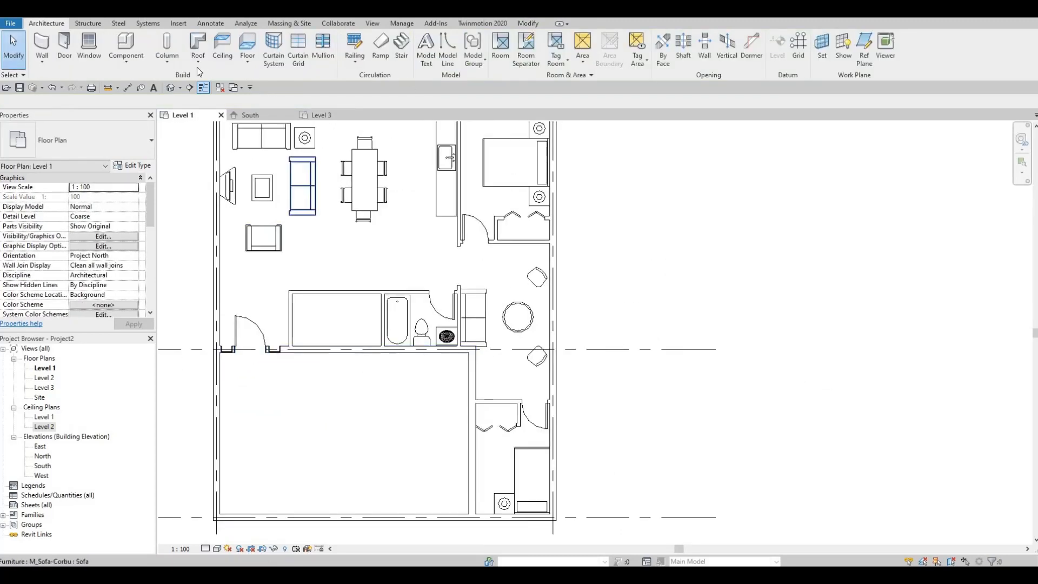
{"action": "left_click", "coordinate": [178, 23]}
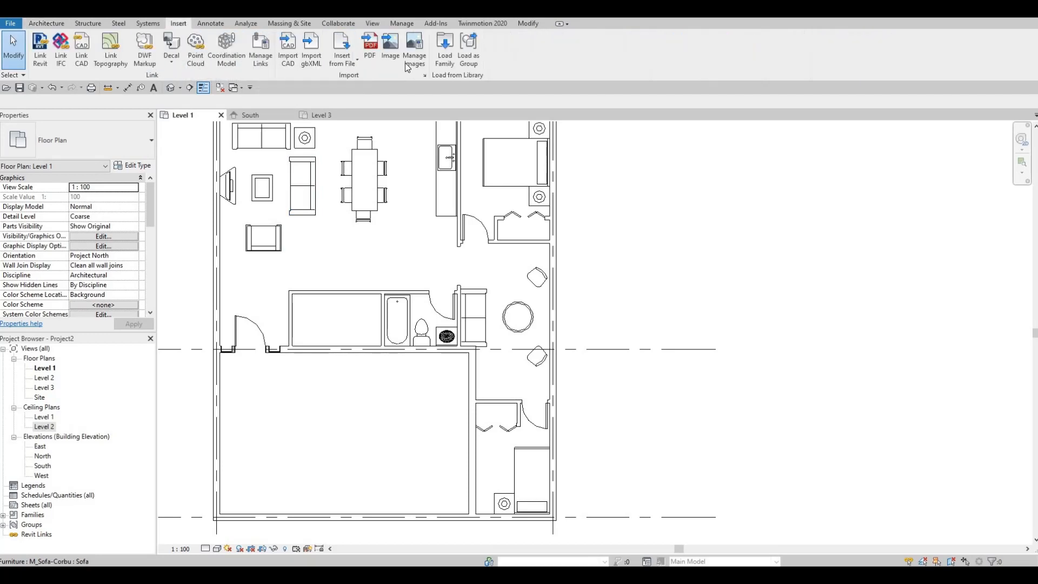
{"action": "left_click", "coordinate": [443, 54]}
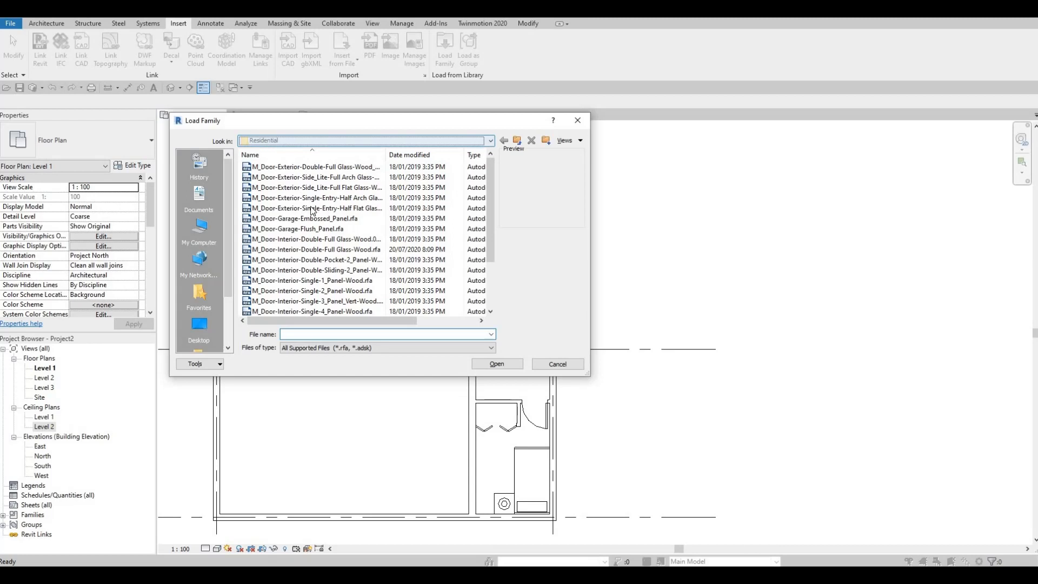
{"action": "left_click", "coordinate": [489, 141]}
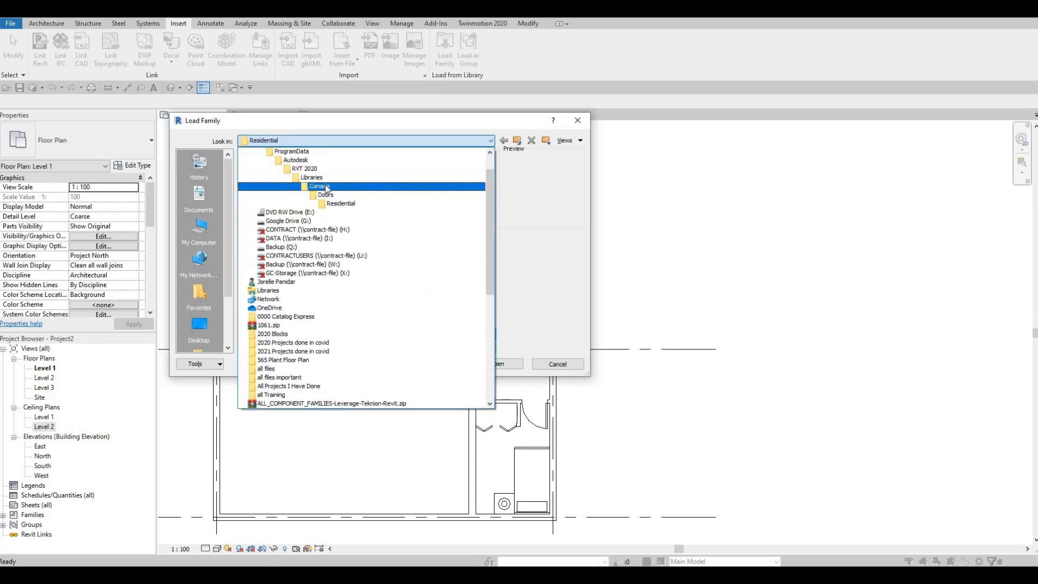
{"action": "left_click", "coordinate": [319, 186]}
{"action": "scroll", "coordinate": [298, 238], "scroll_direction": "down", "scroll_amount": 2}
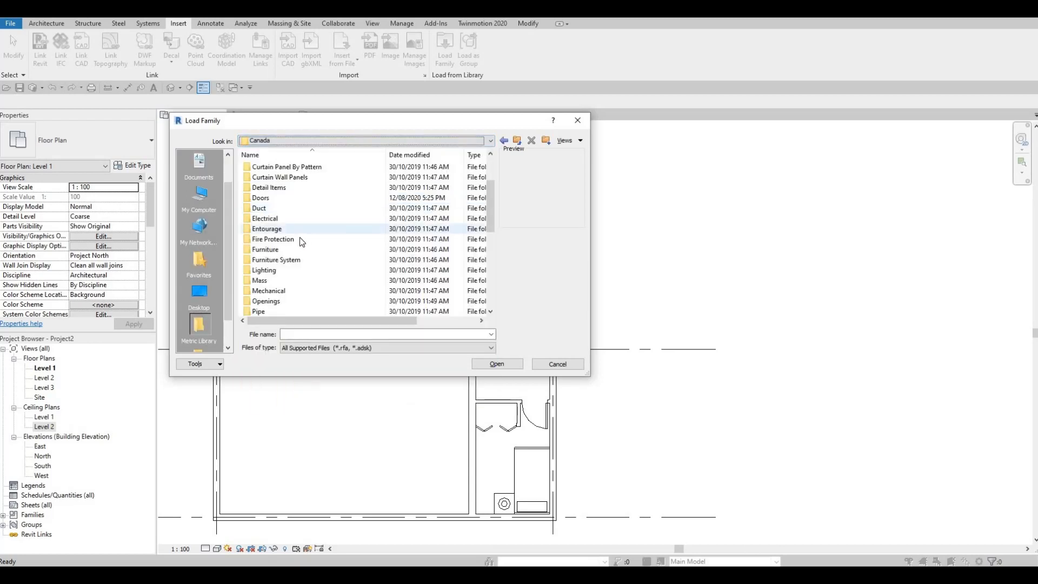
{"action": "scroll", "coordinate": [293, 259], "scroll_direction": "down", "scroll_amount": 2}
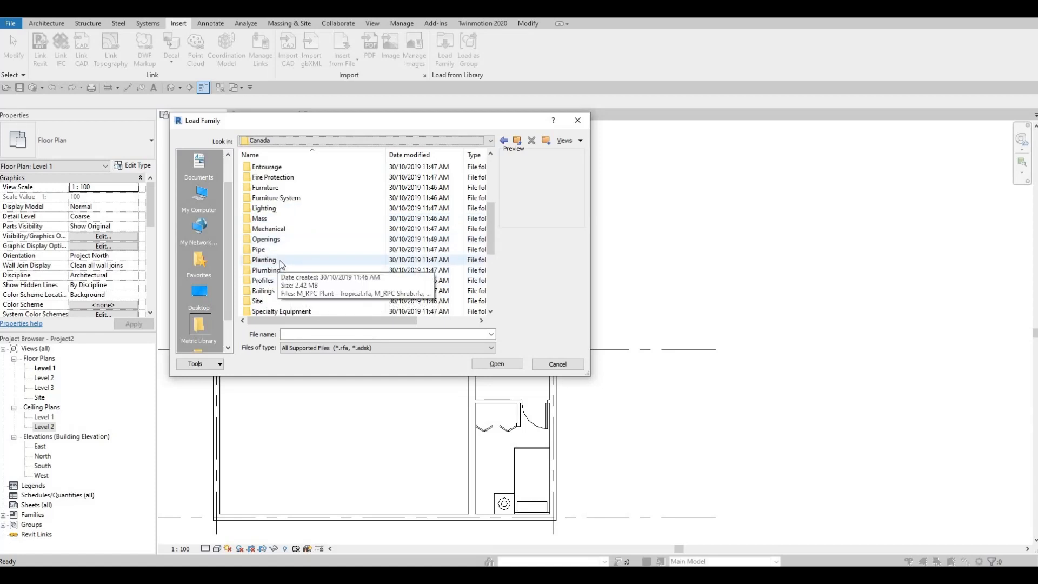
{"action": "double_click", "coordinate": [264, 260]}
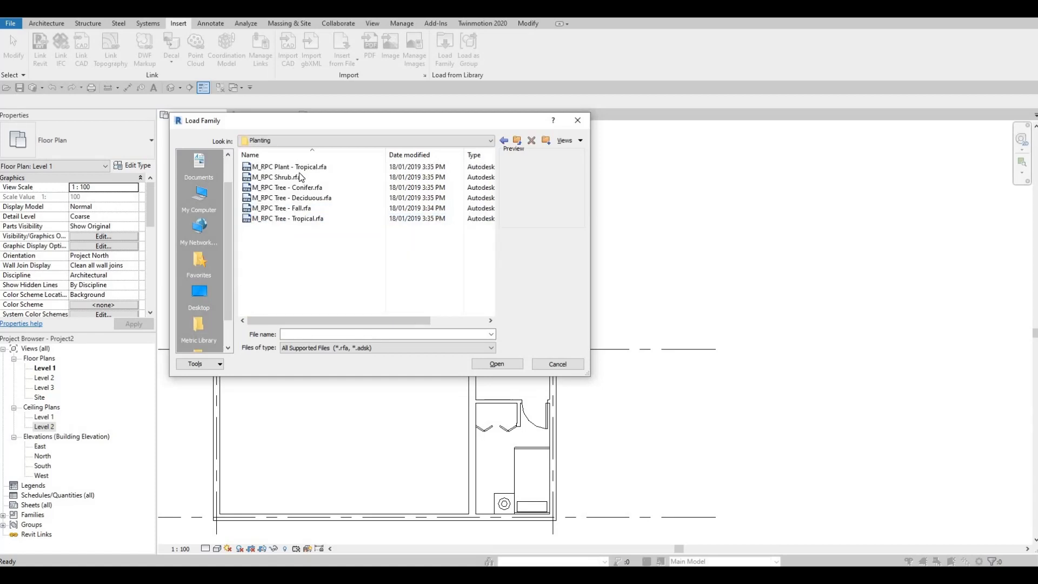
- Look through the previews of the shrub, conifer, deciduous and fall tree families in the Planting folder
{"action": "key", "text": "Down"}
{"action": "key", "text": "Down"}
{"action": "key", "text": "Down"}
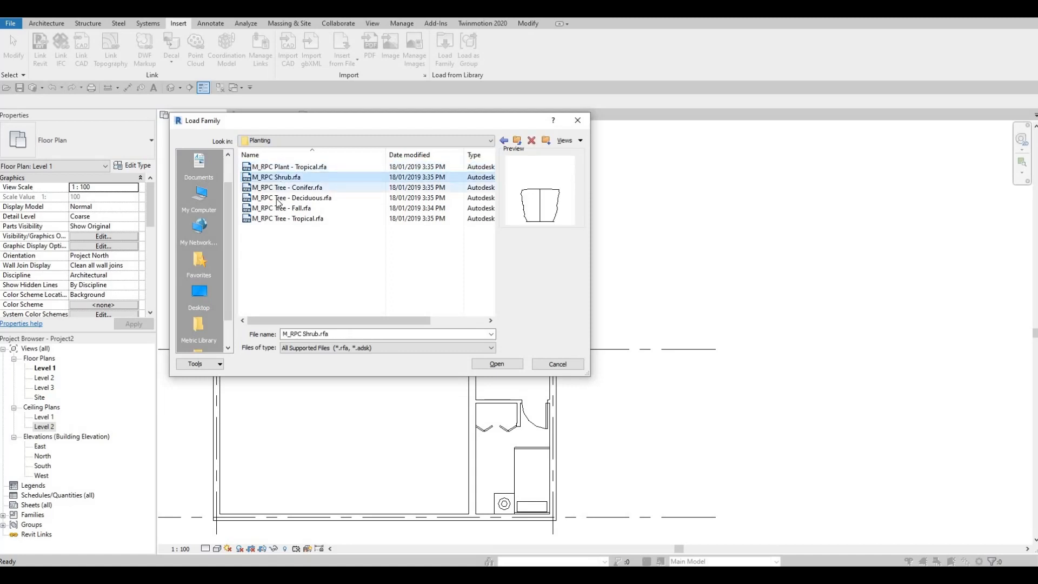
{"action": "key", "text": "Down"}
{"action": "key", "text": "Down"}
{"action": "key", "text": "Down"}
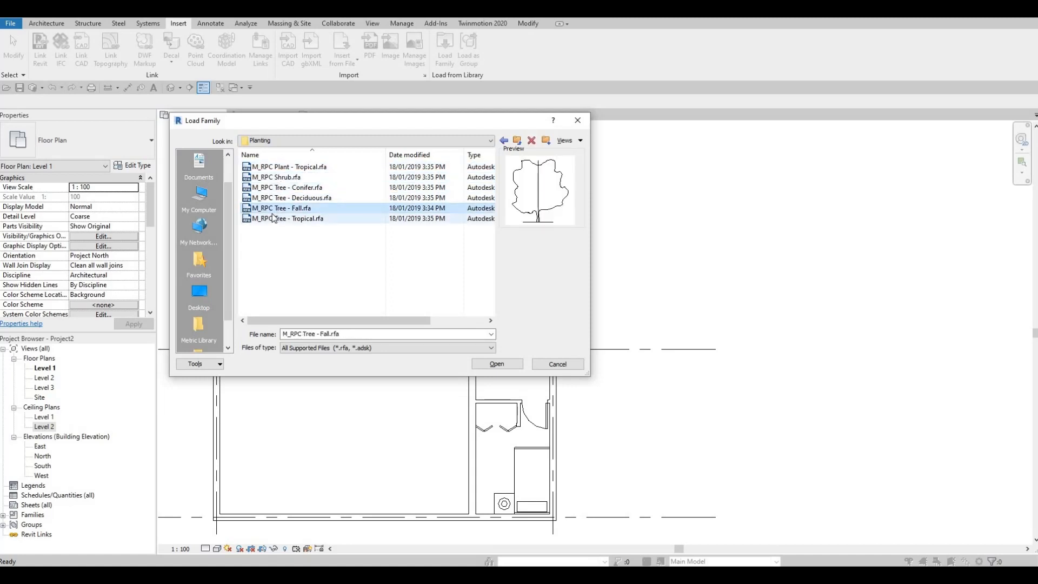
{"action": "left_click", "coordinate": [272, 209]}
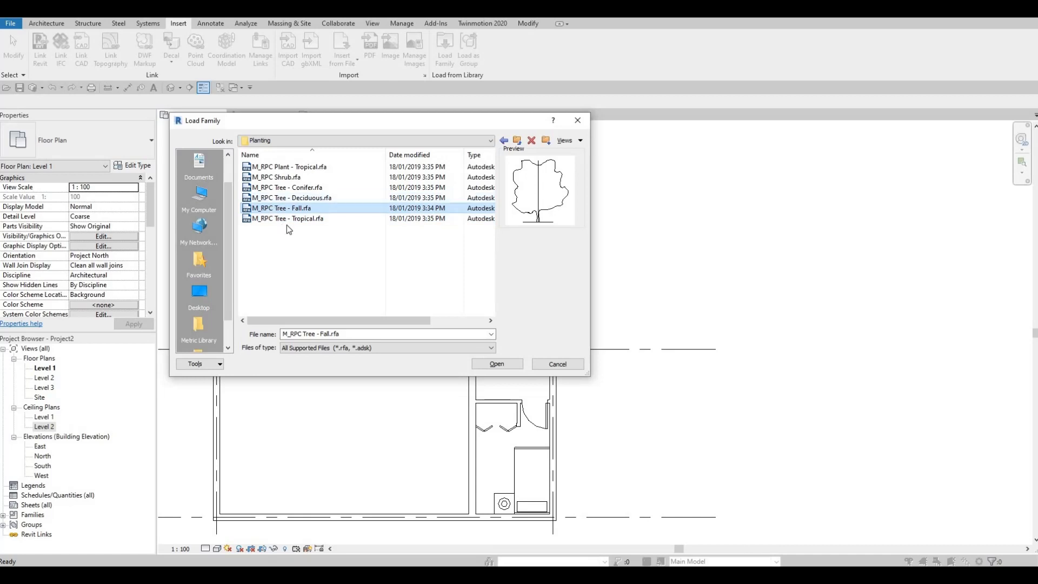
{"action": "left_click", "coordinate": [286, 188]}
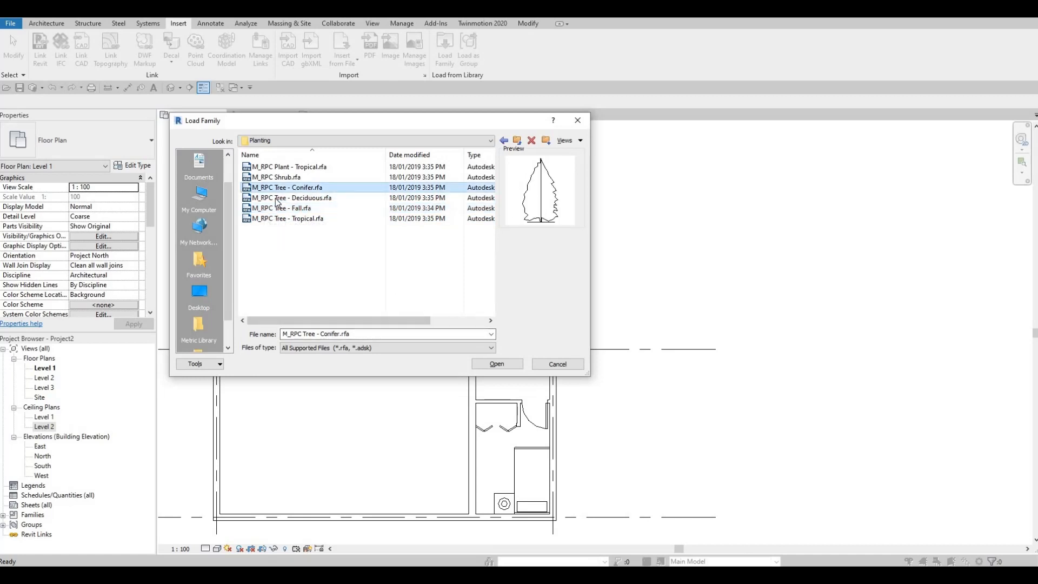
{"action": "left_click", "coordinate": [278, 199]}
{"action": "left_click", "coordinate": [275, 185]}
{"action": "left_click", "coordinate": [274, 178]}
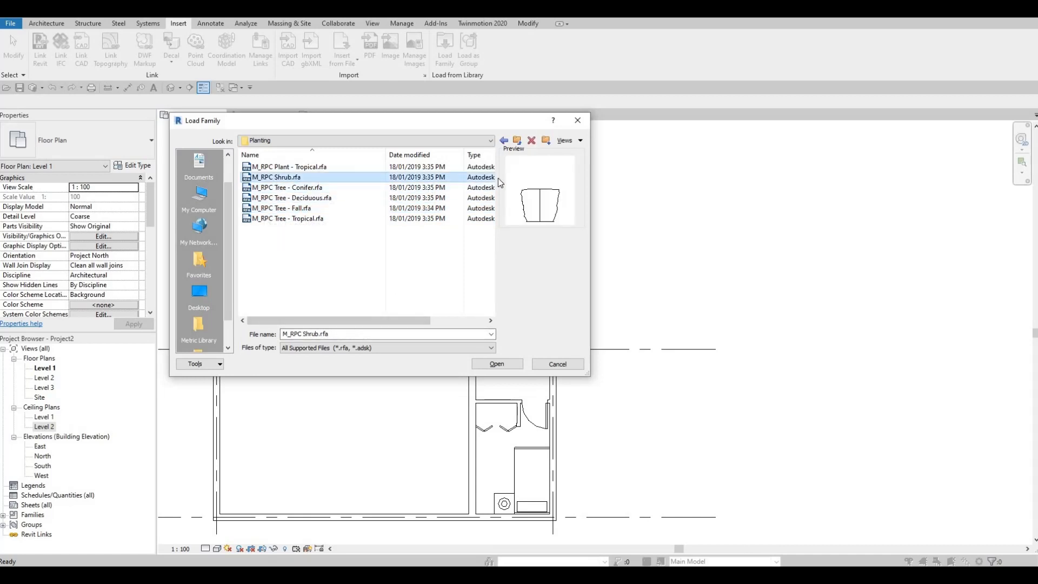
- Return to the Canada library and examine its category folders, including the contents of Furniture System
{"action": "left_click", "coordinate": [504, 140]}
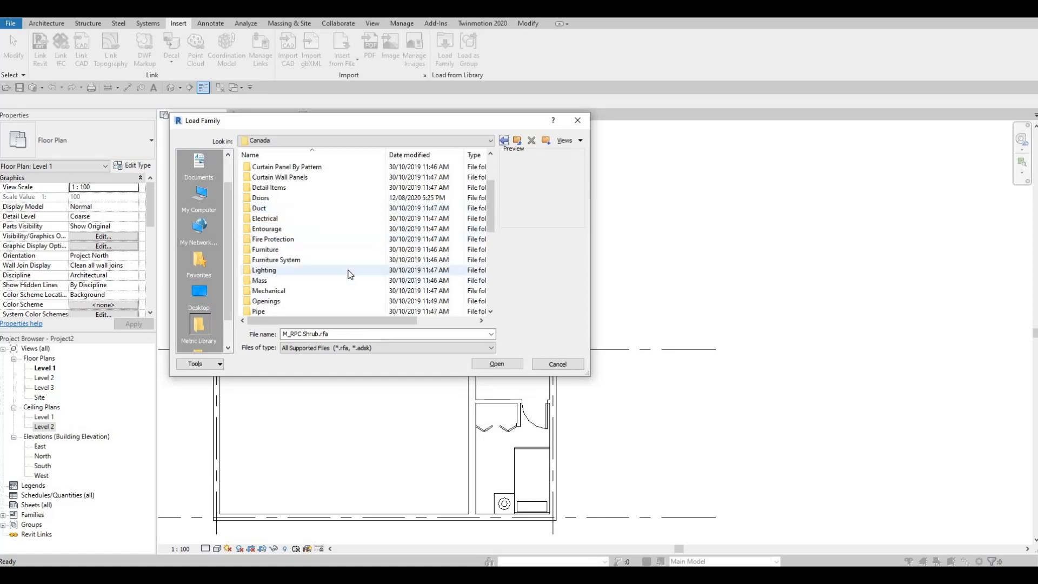
{"action": "scroll", "coordinate": [350, 275], "scroll_direction": "down", "scroll_amount": 1}
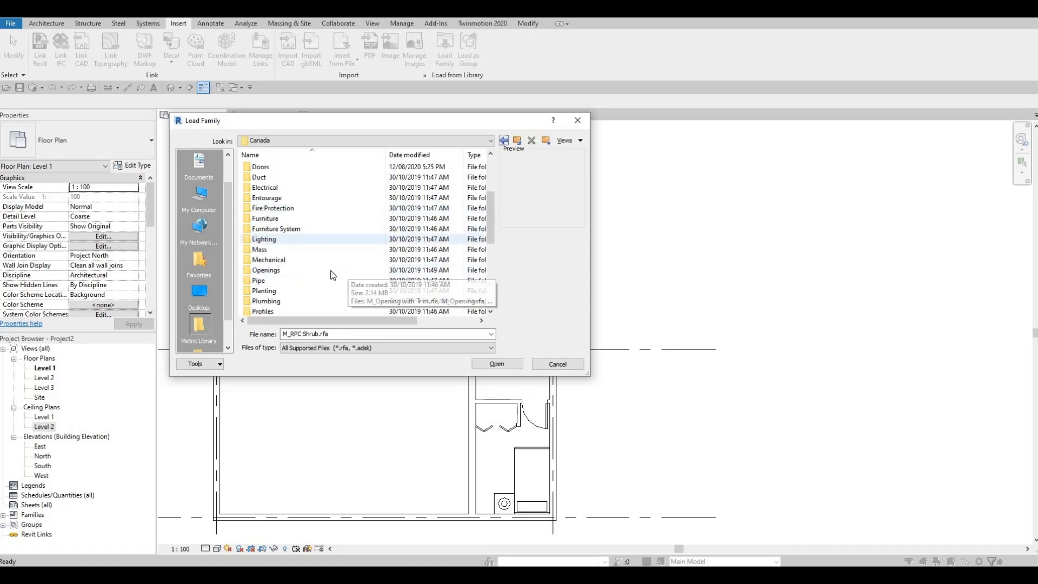
{"action": "scroll", "coordinate": [288, 285], "scroll_direction": "down", "scroll_amount": 1}
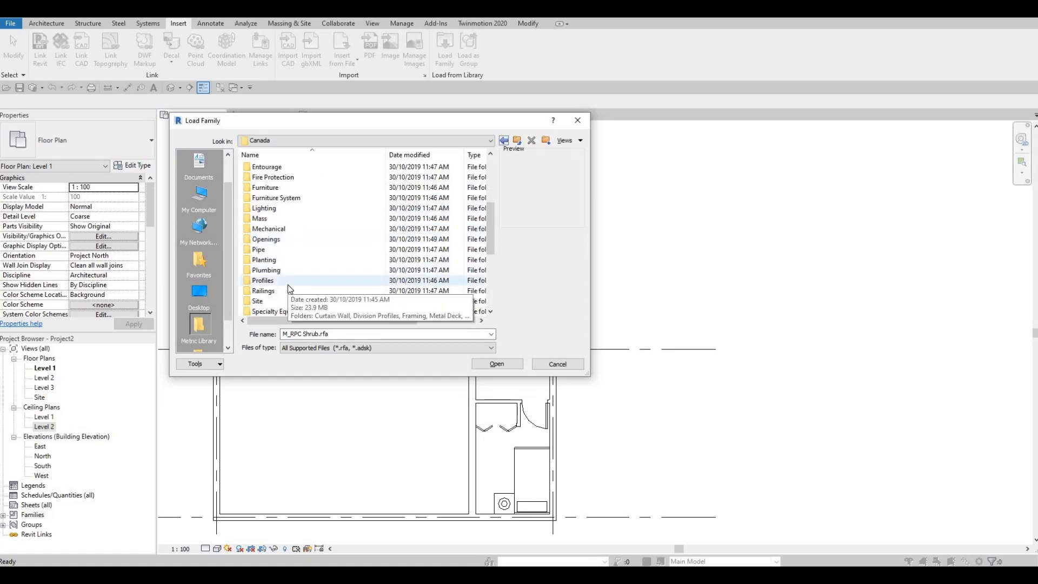
{"action": "scroll", "coordinate": [306, 274], "scroll_direction": "down", "scroll_amount": 1}
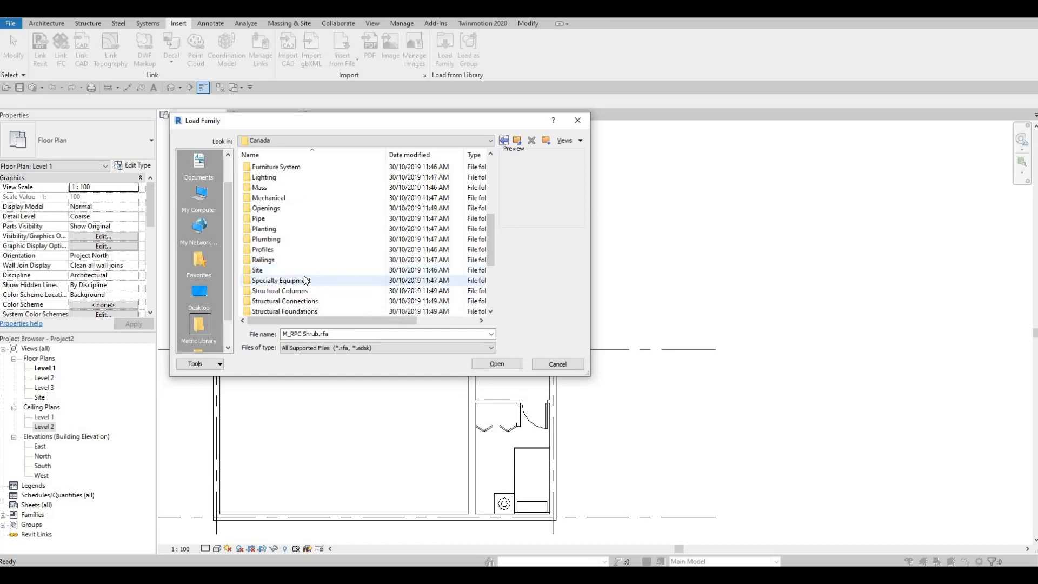
{"action": "scroll", "coordinate": [292, 275], "scroll_direction": "up", "scroll_amount": 1}
{"action": "scroll", "coordinate": [289, 270], "scroll_direction": "up", "scroll_amount": 1}
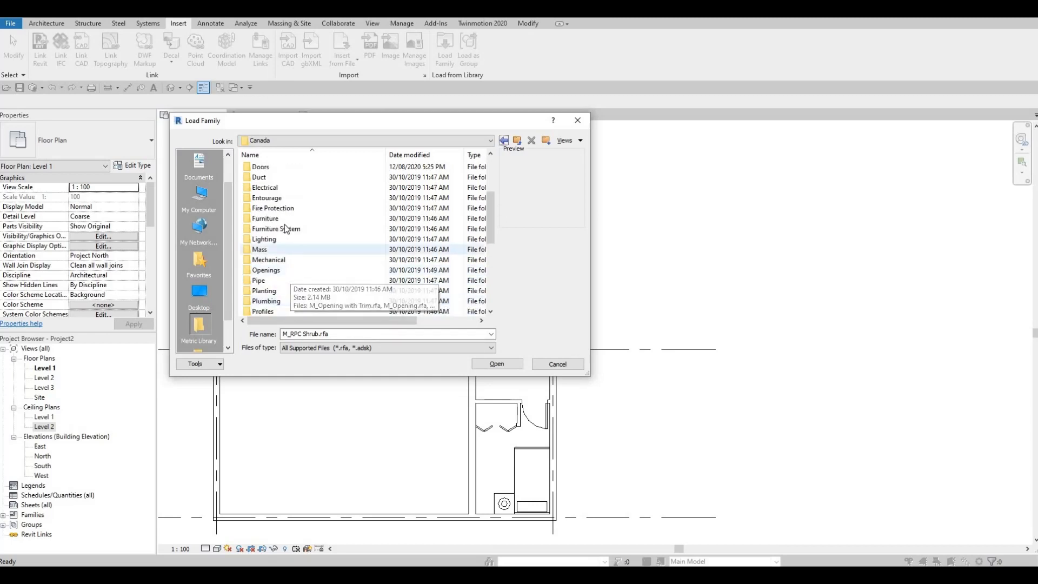
{"action": "scroll", "coordinate": [276, 195], "scroll_direction": "down", "scroll_amount": 1}
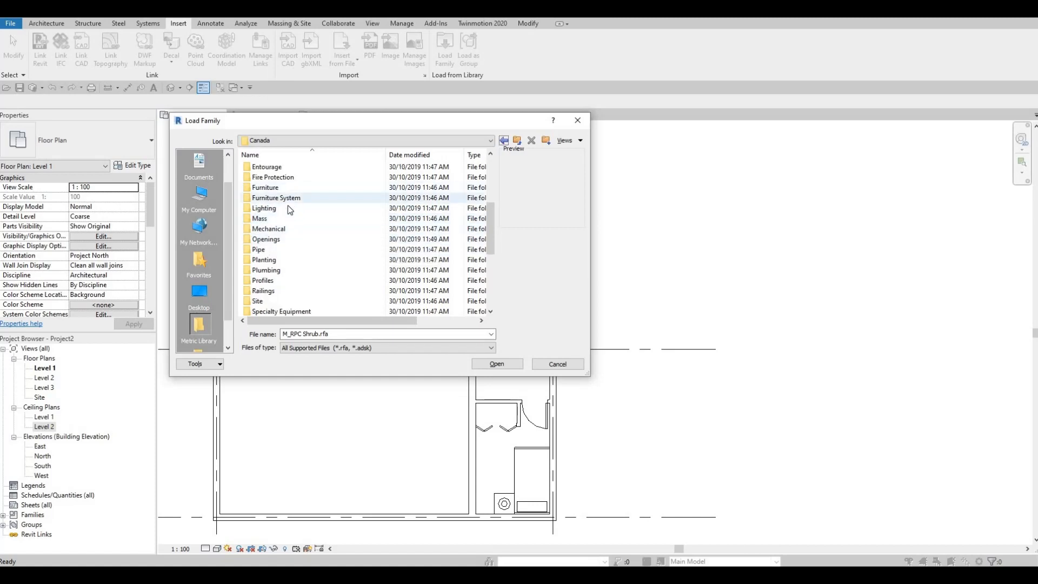
{"action": "double_click", "coordinate": [289, 198]}
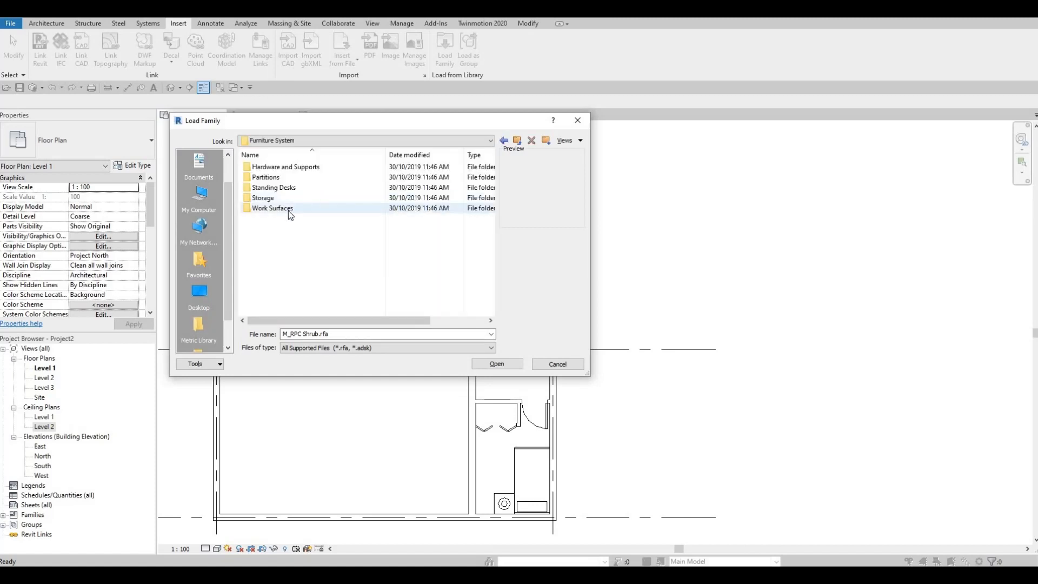
{"action": "left_click", "coordinate": [273, 177]}
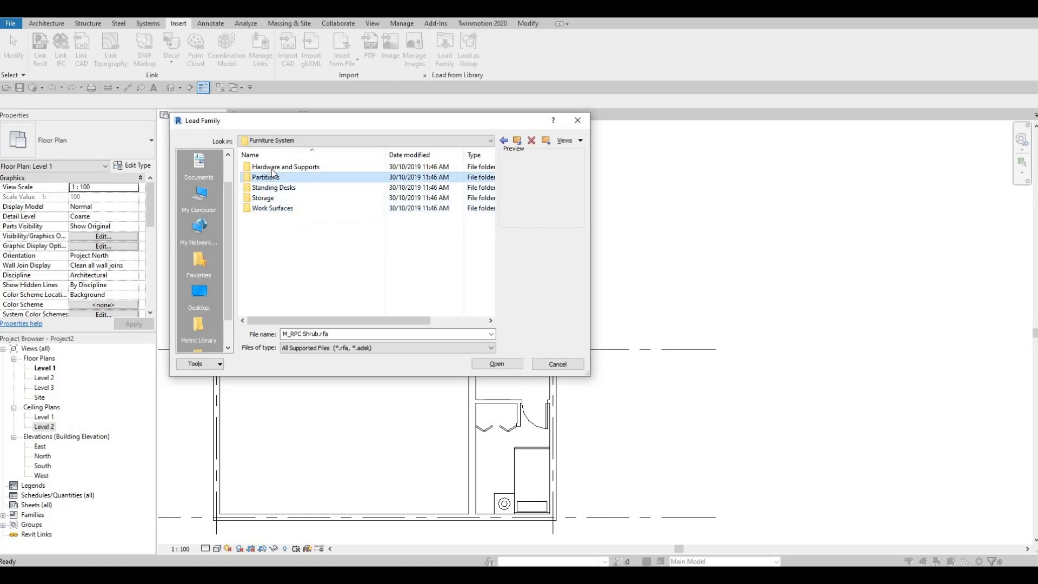
{"action": "left_click", "coordinate": [503, 142]}
{"action": "scroll", "coordinate": [282, 244], "scroll_direction": "down", "scroll_amount": 3}
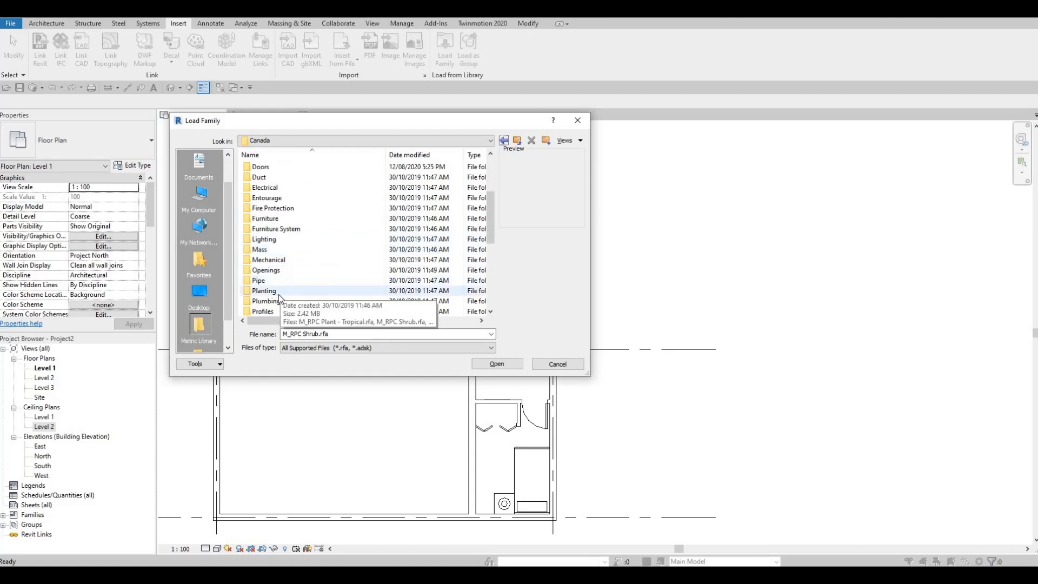
- Load the M_RPC Tree - Fall.rfa family from the Planting folder into the project
{"action": "double_click", "coordinate": [279, 293]}
{"action": "left_click", "coordinate": [290, 209]}
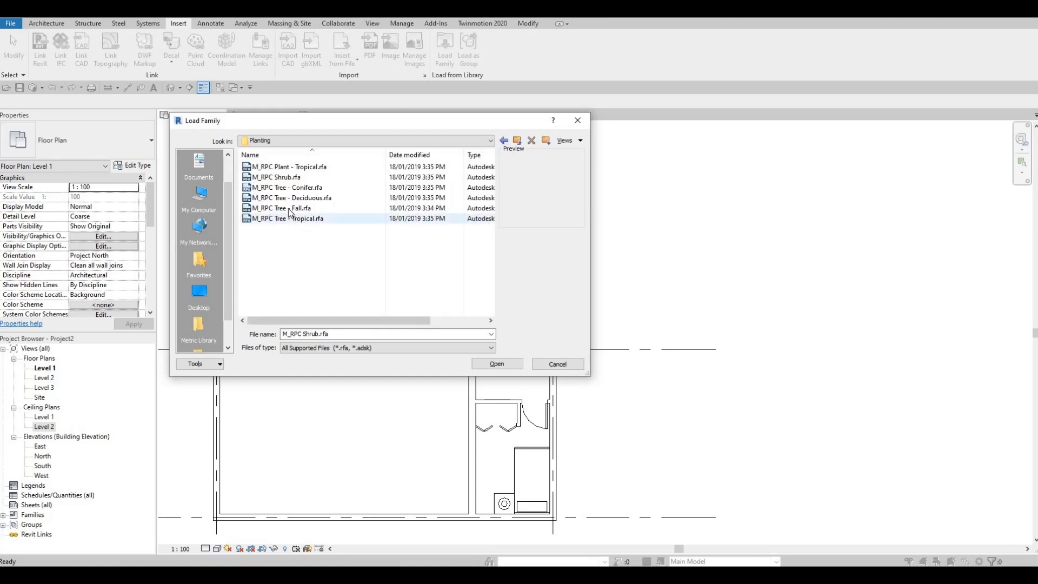
{"action": "left_click", "coordinate": [503, 363]}
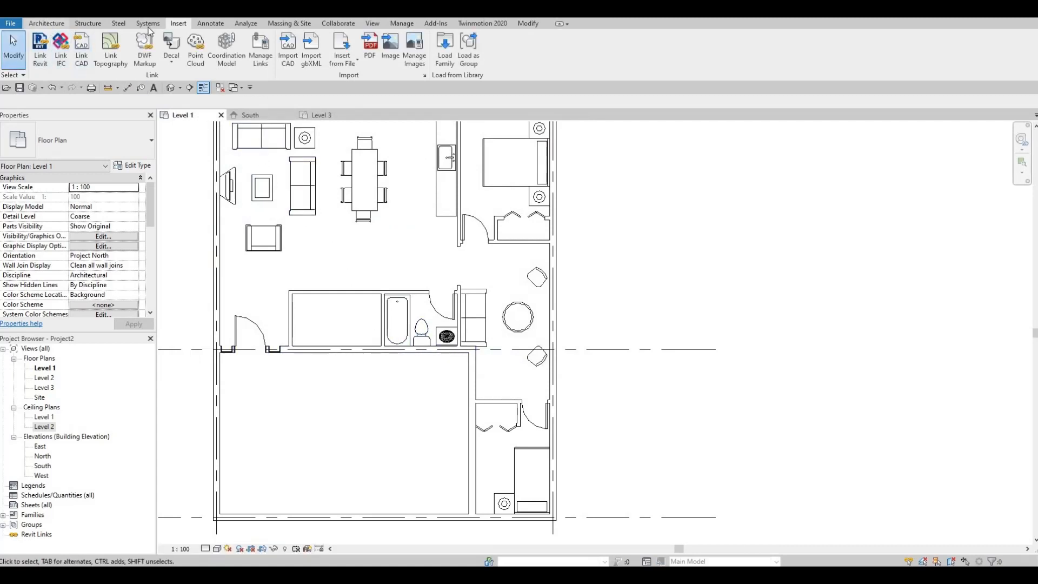
- Try placing the fall tree as a component in the living area with the type Gray Birch - 3.1 Meters
{"action": "left_click", "coordinate": [46, 23]}
{"action": "left_click", "coordinate": [105, 43]}
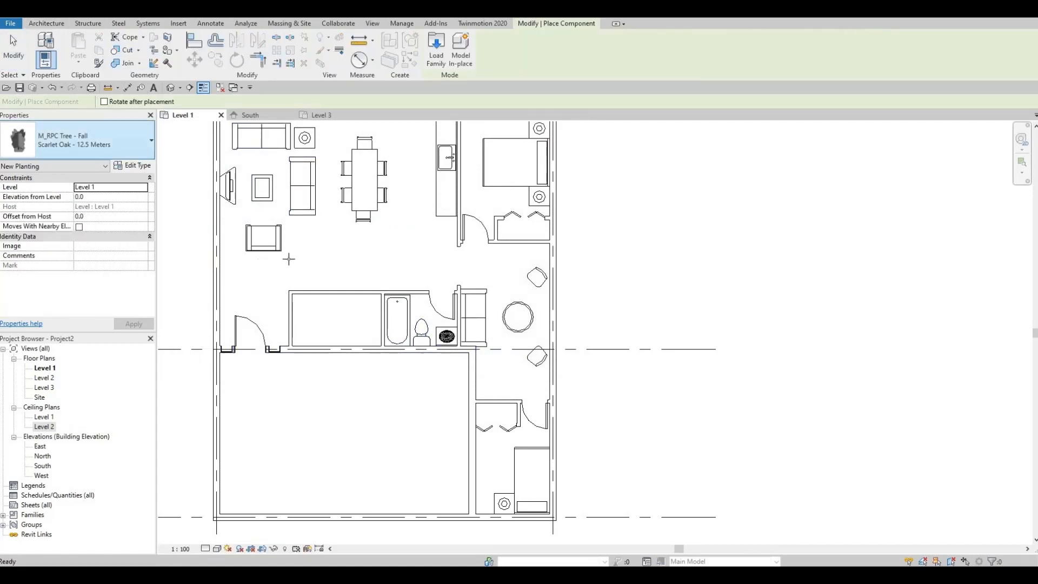
{"action": "left_click", "coordinate": [108, 145]}
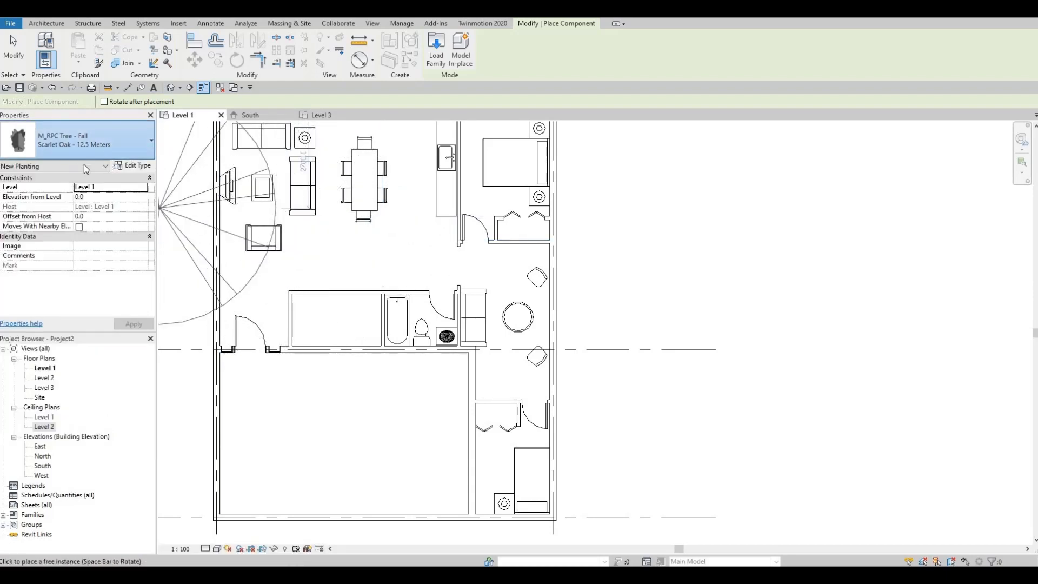
{"action": "left_click", "coordinate": [119, 141]}
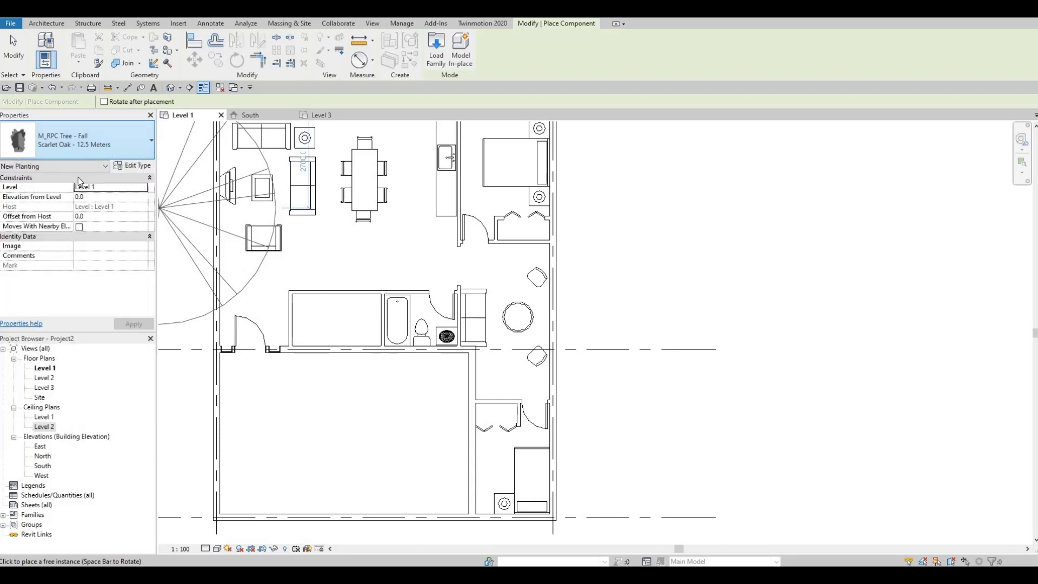
{"action": "left_click", "coordinate": [81, 141]}
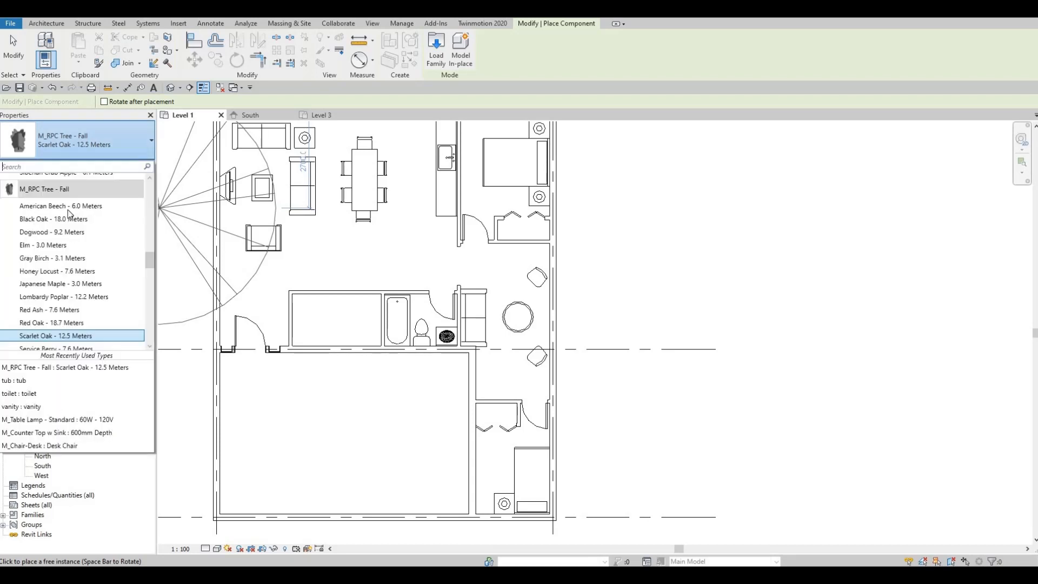
{"action": "left_click", "coordinate": [65, 260]}
{"action": "left_click", "coordinate": [298, 247]}
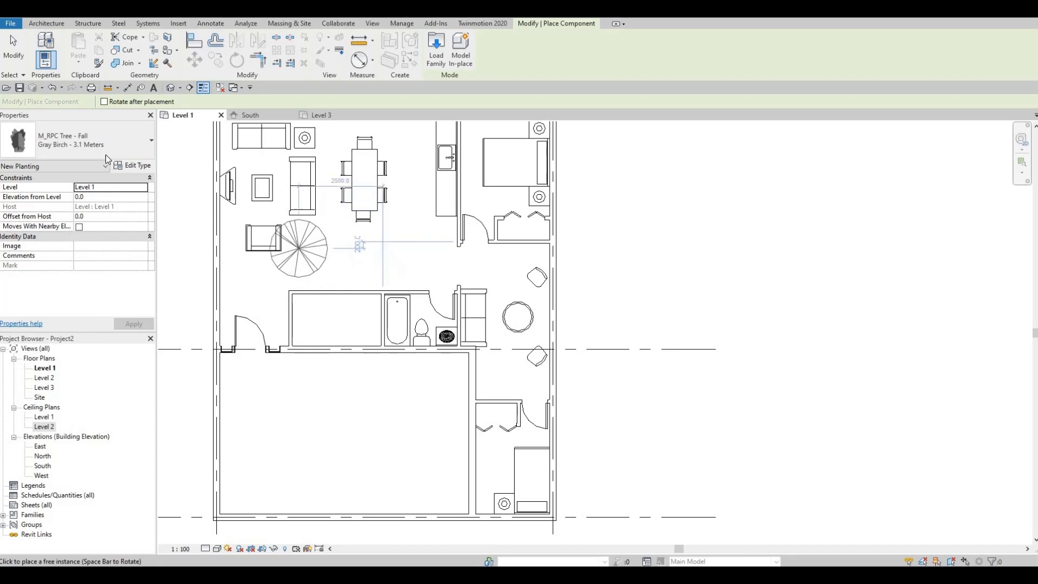
- Try the fall tree's Elm - 3.0 Meters type for placement on the plan, and cancel the placement
{"action": "left_click", "coordinate": [103, 142]}
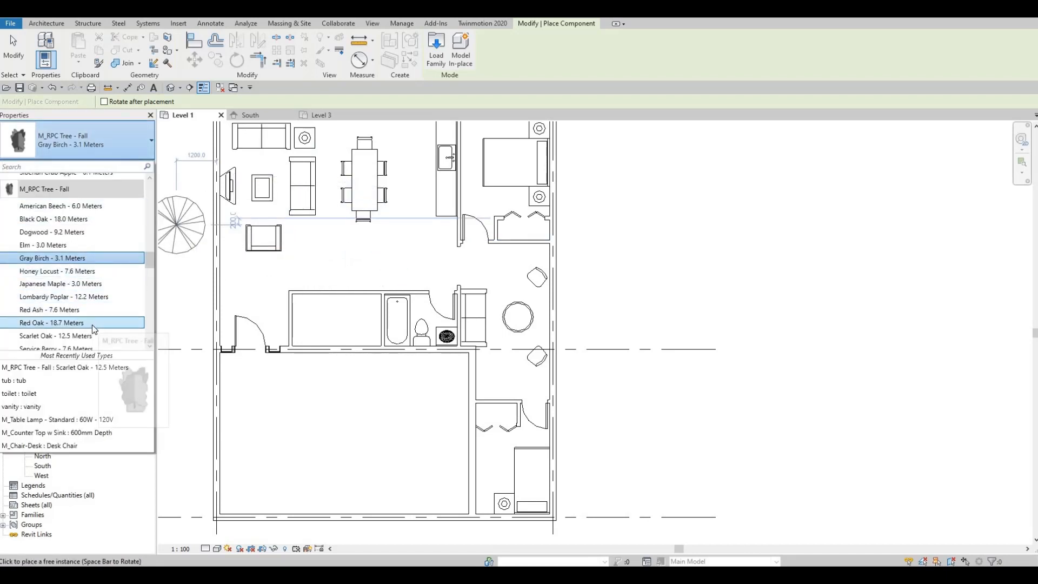
{"action": "scroll", "coordinate": [92, 327], "scroll_direction": "down", "scroll_amount": 3}
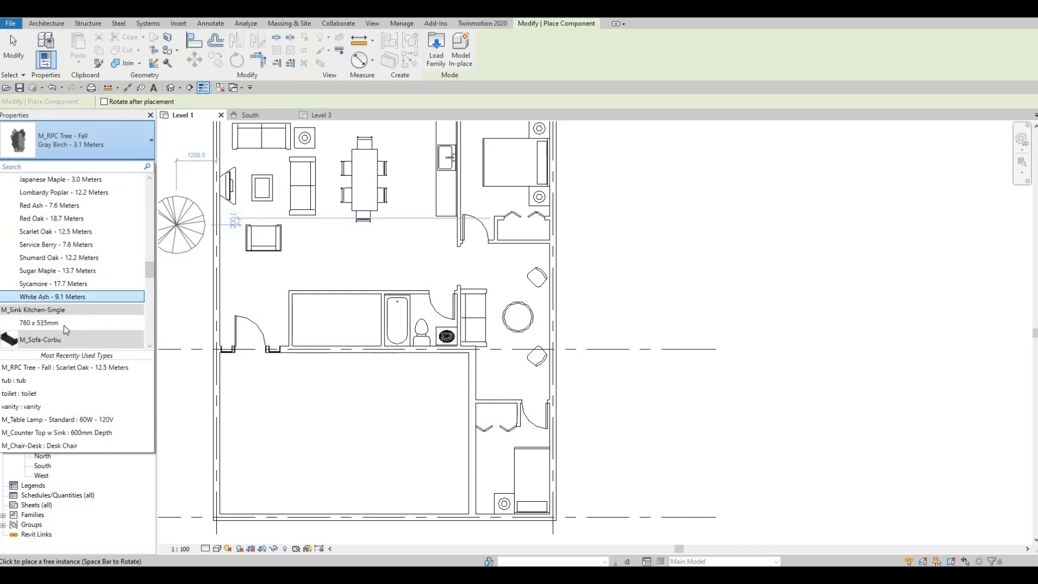
{"action": "scroll", "coordinate": [74, 317], "scroll_direction": "up", "scroll_amount": 1}
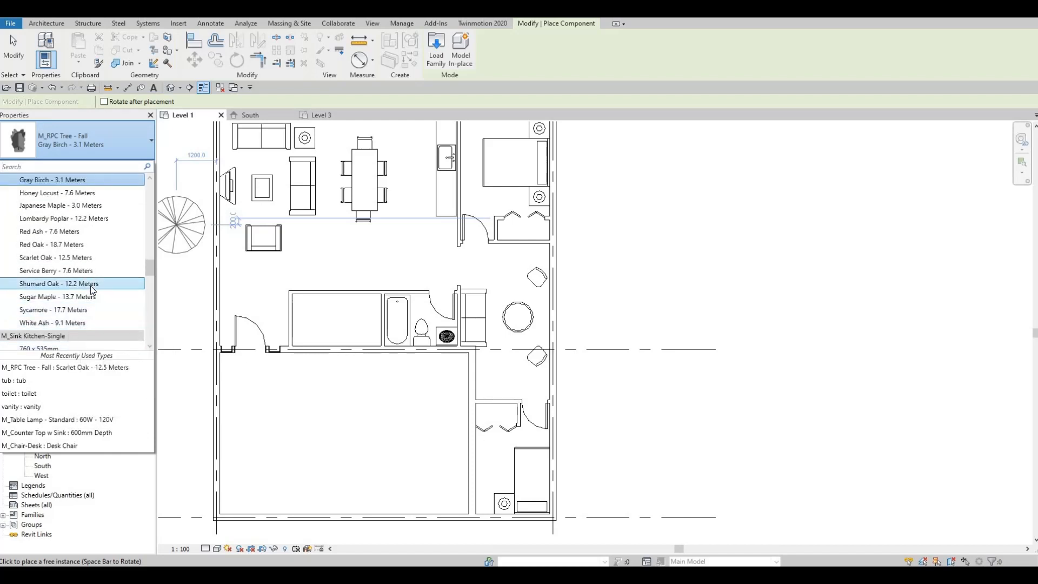
{"action": "scroll", "coordinate": [86, 264], "scroll_direction": "up", "scroll_amount": 3}
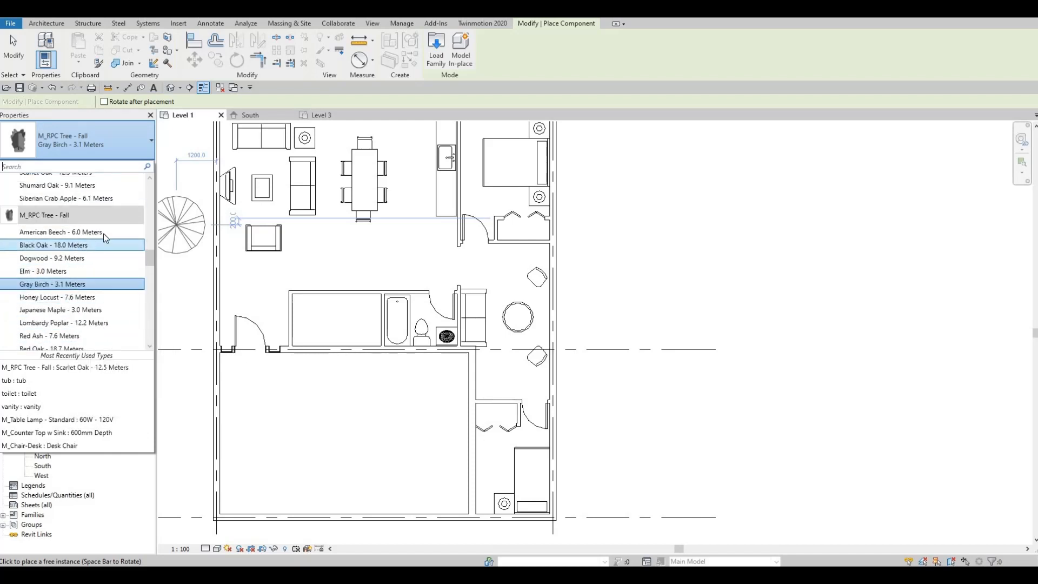
{"action": "left_click", "coordinate": [60, 271]}
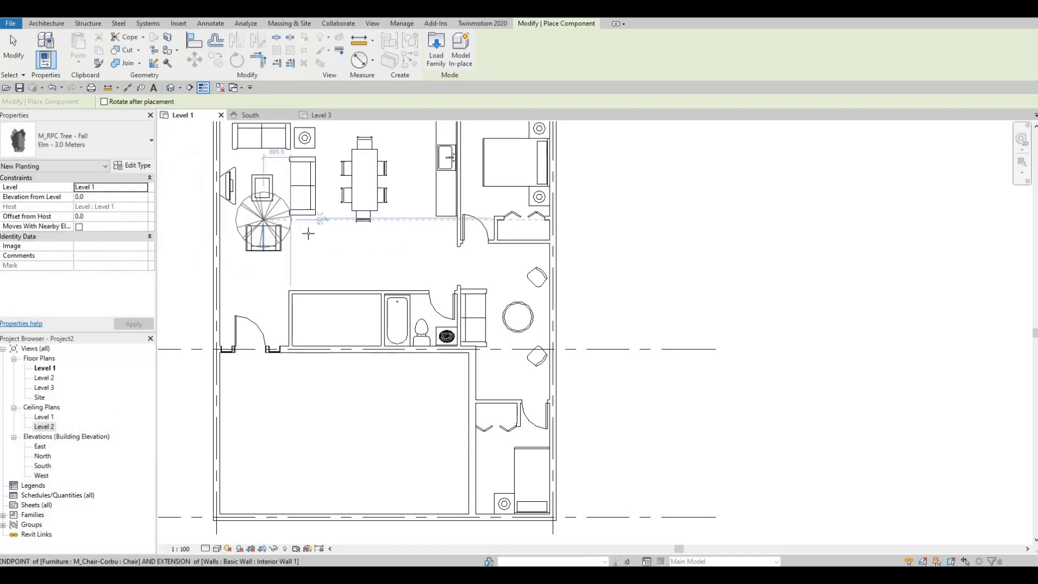
{"action": "middle_click_drag", "start_coordinate": [307, 239], "coordinate": [459, 294]}
{"action": "scroll", "coordinate": [361, 307], "scroll_direction": "down", "scroll_amount": 1}
{"action": "scroll", "coordinate": [459, 294], "scroll_direction": "down", "scroll_amount": 1}
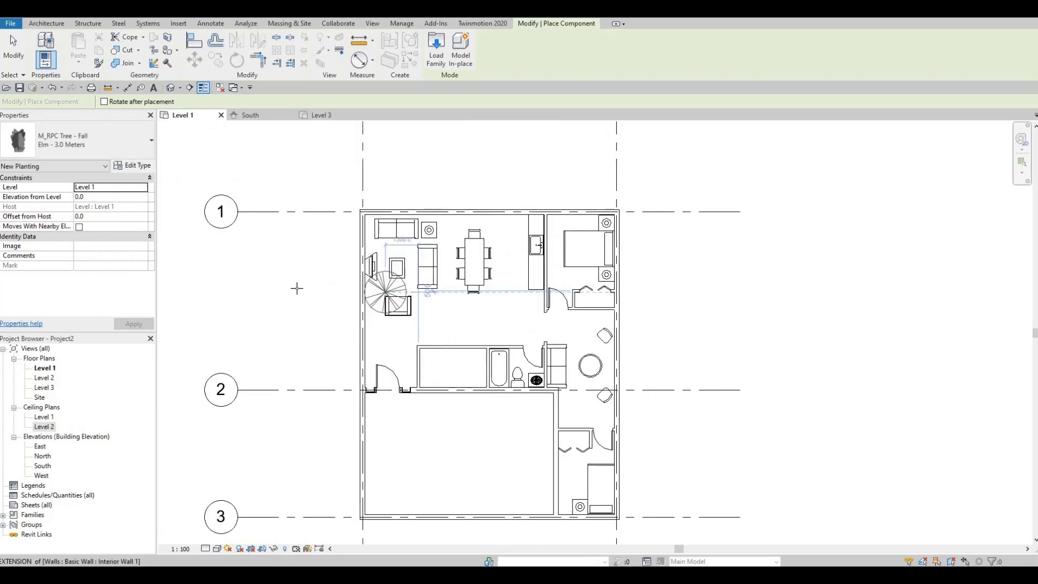
{"action": "key", "text": "Escape"}
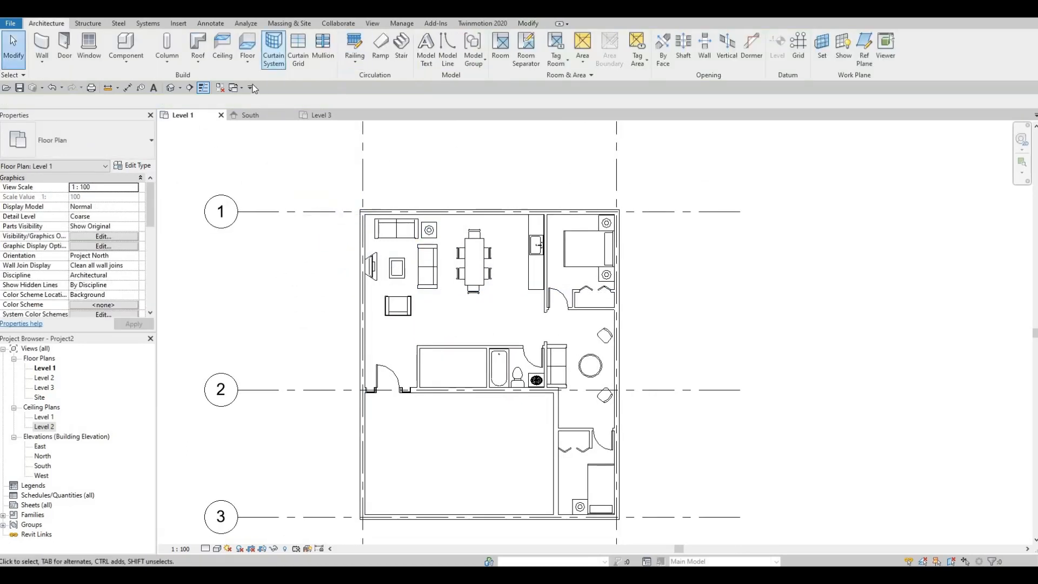
- Start placing the M_RPC Shrub family as a component with the type Boxwood - 0.8 Meters
{"action": "key", "text": "c"}
{"action": "key", "text": "m"}
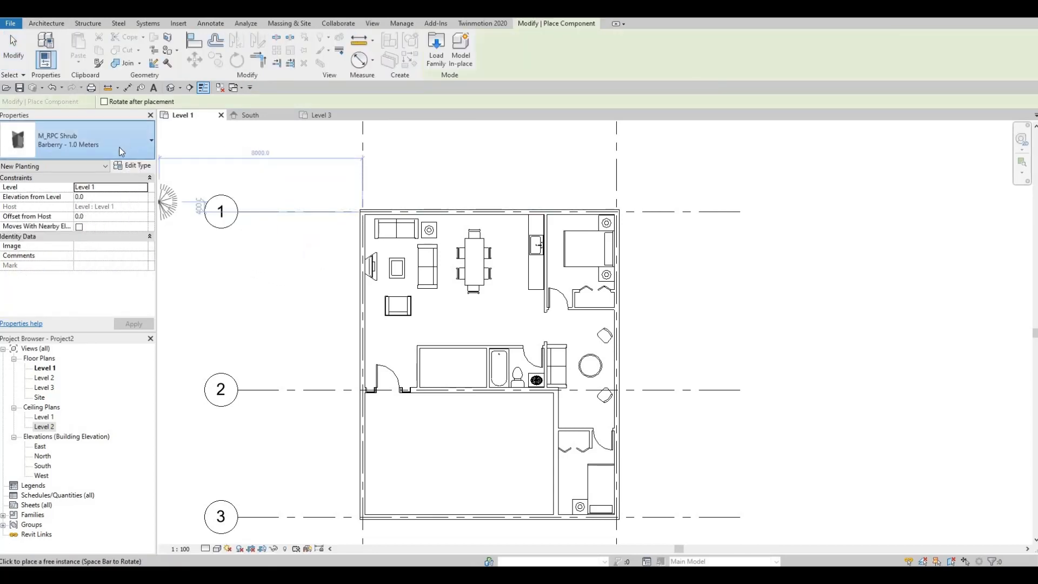
{"action": "left_click", "coordinate": [120, 151]}
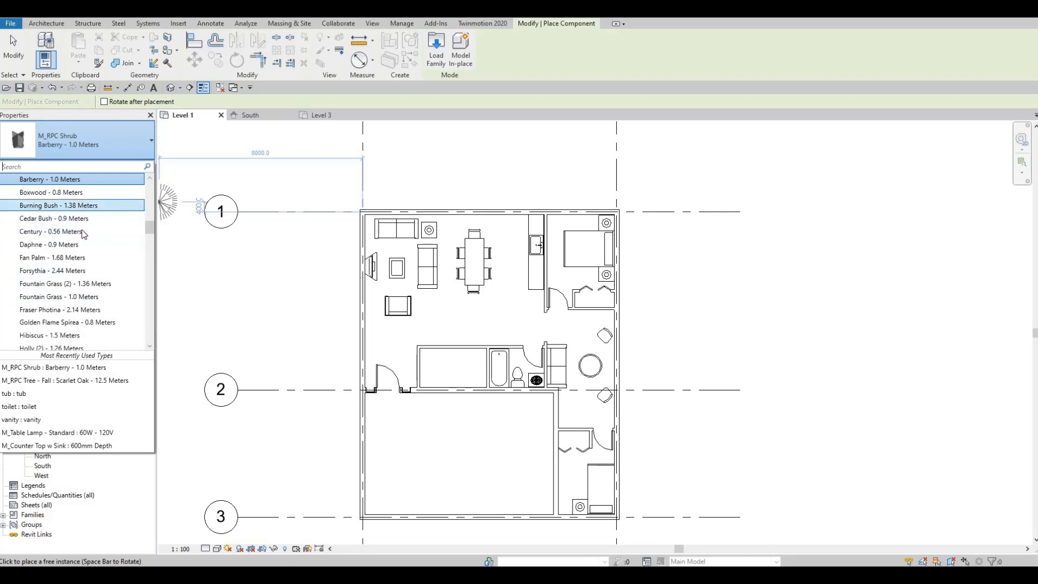
{"action": "left_click", "coordinate": [51, 192]}
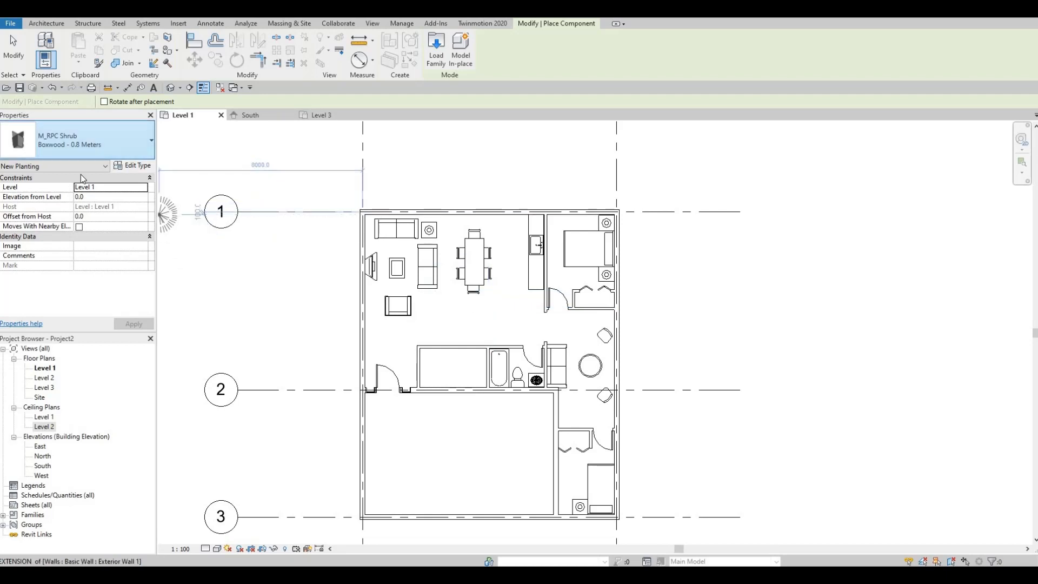
- Browse the M_RPC Shrub types and try Barberry - 1.0 Meters for the placement
{"action": "left_click", "coordinate": [81, 144]}
{"action": "scroll", "coordinate": [90, 287], "scroll_direction": "down", "scroll_amount": 1}
{"action": "scroll", "coordinate": [74, 310], "scroll_direction": "down", "scroll_amount": 2}
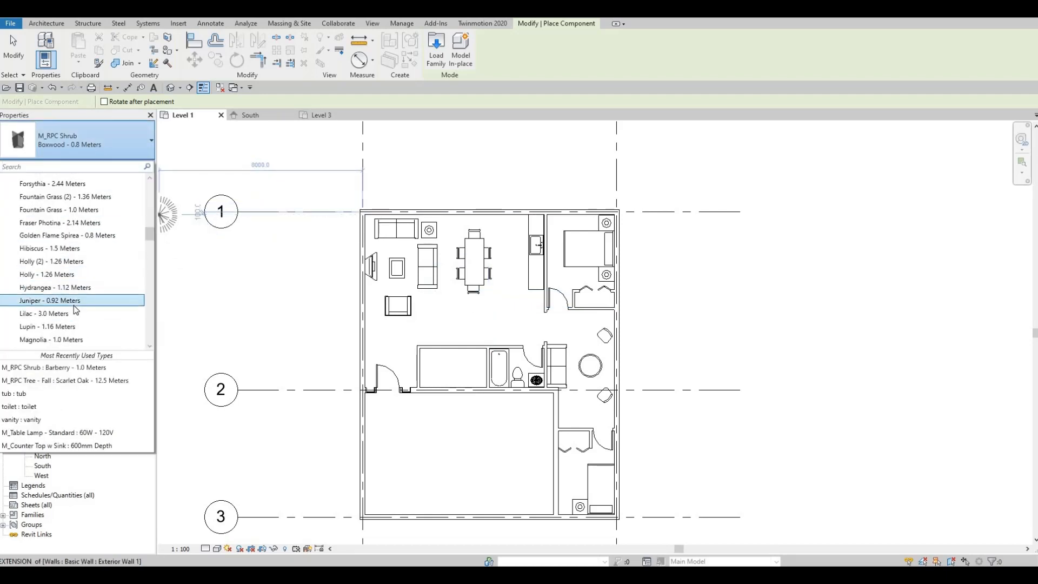
{"action": "scroll", "coordinate": [78, 314], "scroll_direction": "down", "scroll_amount": 2}
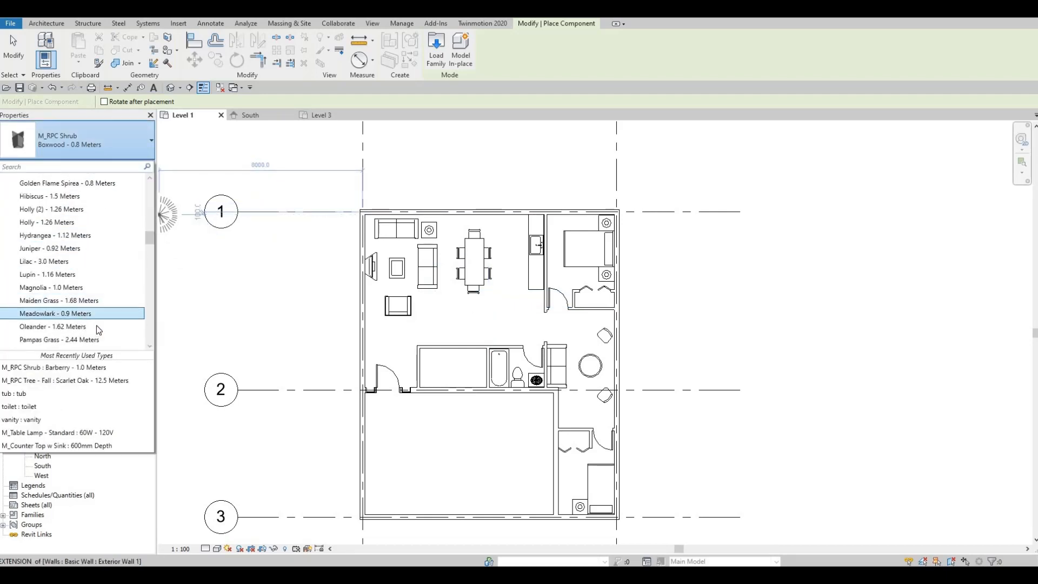
{"action": "scroll", "coordinate": [103, 311], "scroll_direction": "down", "scroll_amount": 2}
{"action": "scroll", "coordinate": [91, 311], "scroll_direction": "down", "scroll_amount": 2}
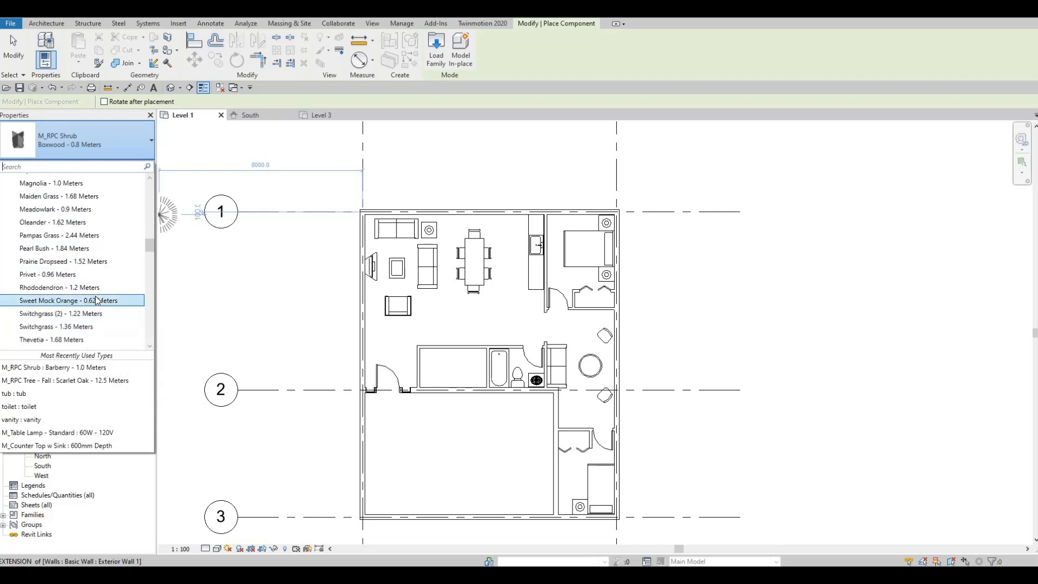
{"action": "scroll", "coordinate": [103, 323], "scroll_direction": "down", "scroll_amount": 1}
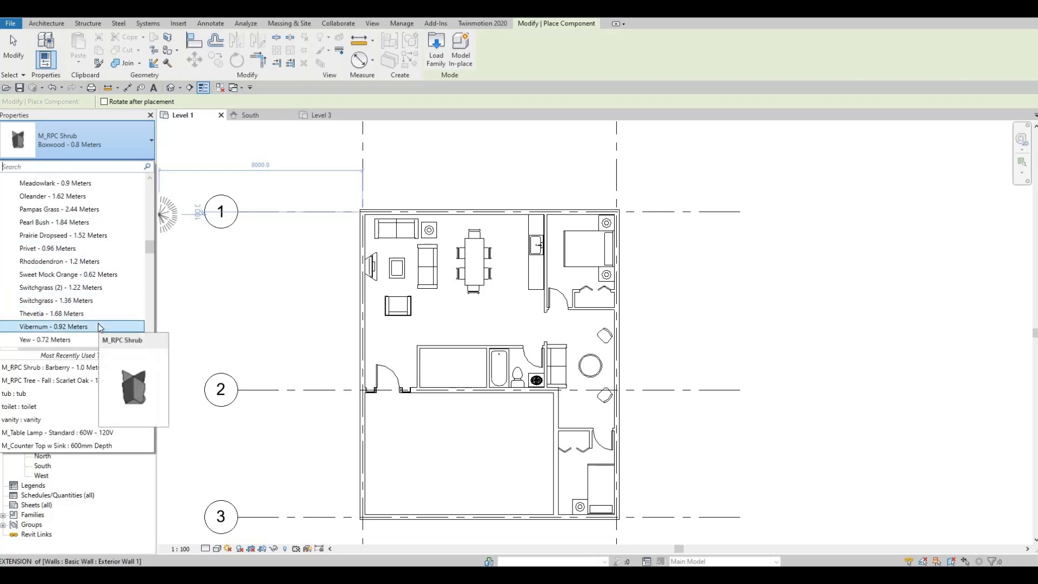
{"action": "scroll", "coordinate": [98, 323], "scroll_direction": "down", "scroll_amount": 2}
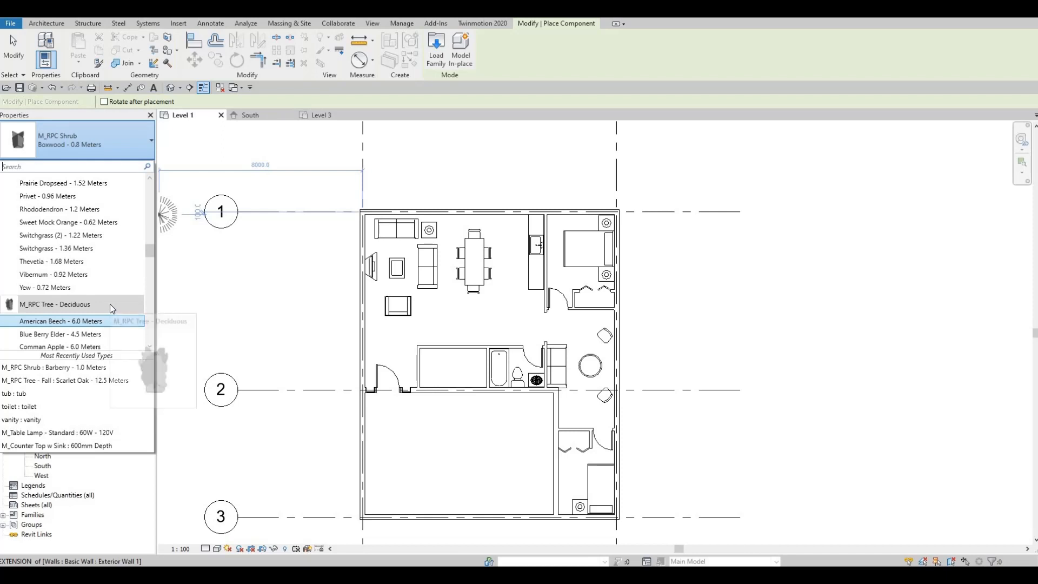
{"action": "scroll", "coordinate": [108, 301], "scroll_direction": "up", "scroll_amount": 6}
{"action": "scroll", "coordinate": [102, 298], "scroll_direction": "up", "scroll_amount": 4}
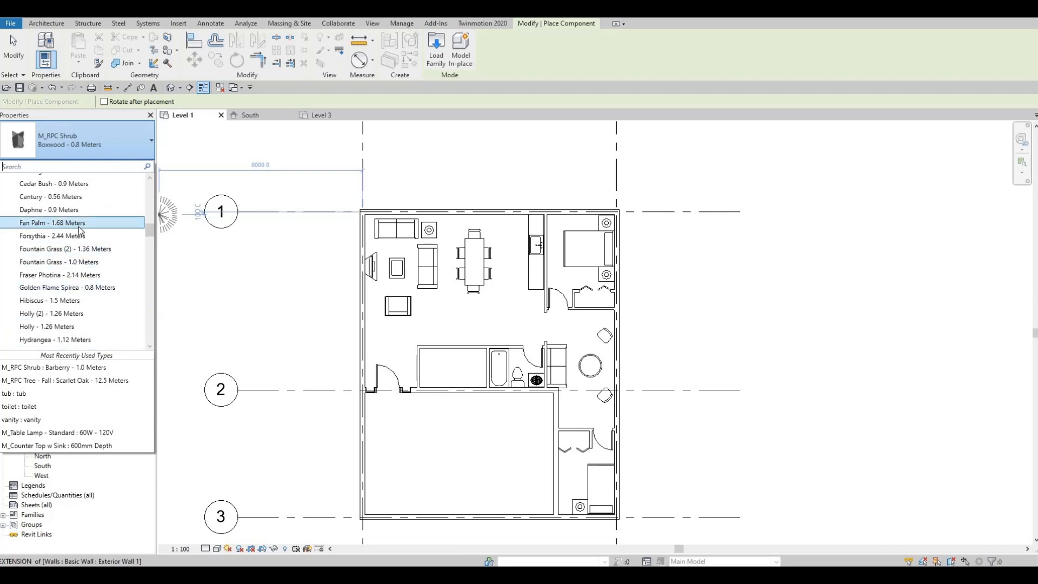
{"action": "scroll", "coordinate": [86, 226], "scroll_direction": "up", "scroll_amount": 1}
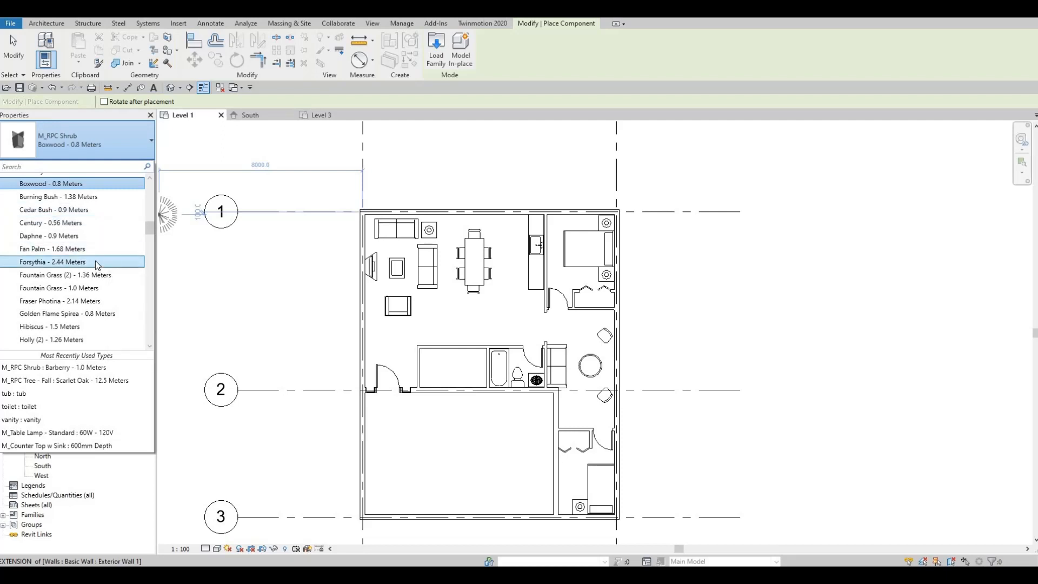
{"action": "scroll", "coordinate": [87, 254], "scroll_direction": "up", "scroll_amount": 2}
{"action": "left_click", "coordinate": [54, 223]}
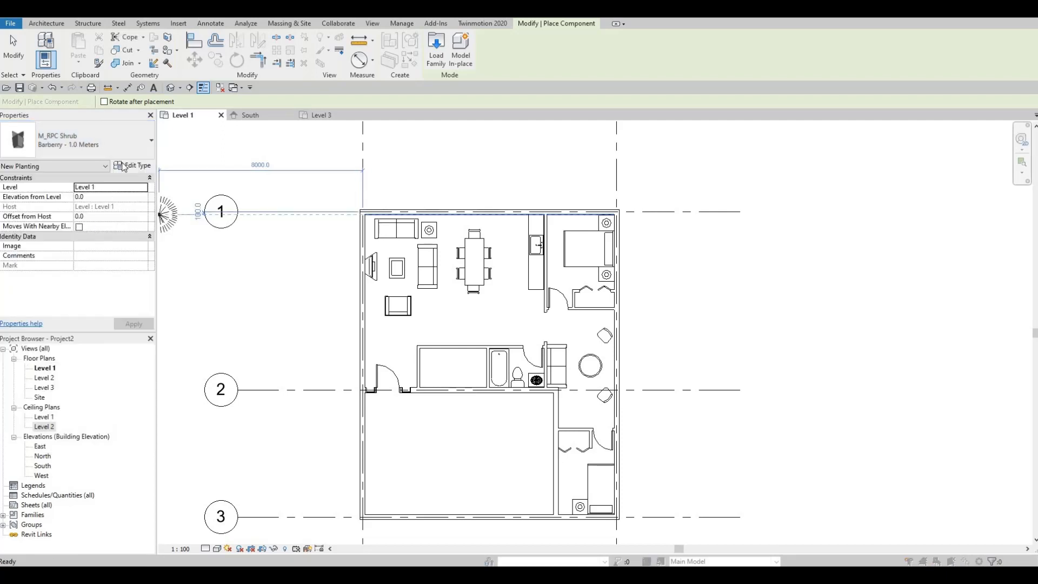
{"action": "key", "text": "Escape"}
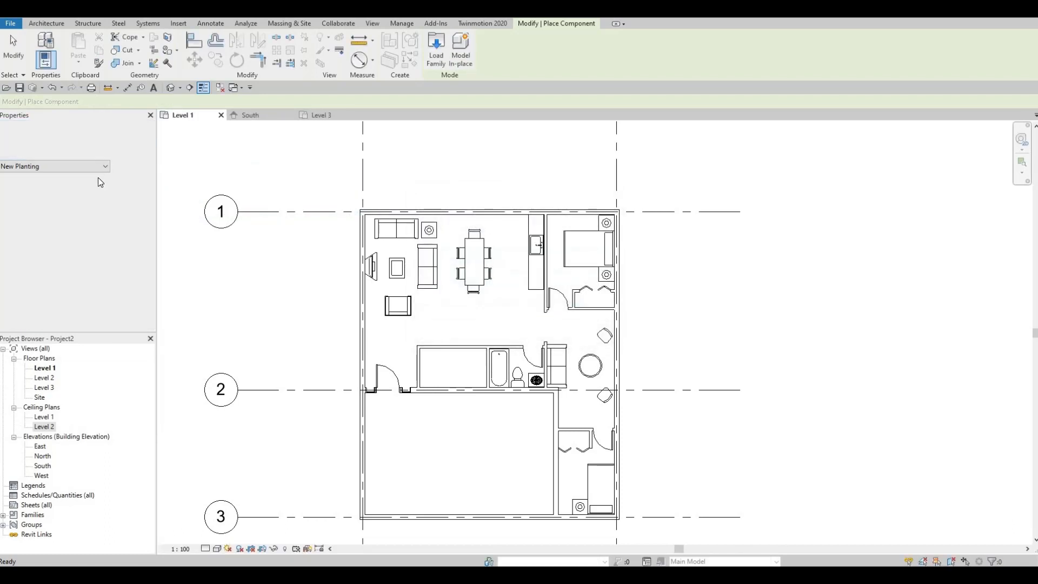
- Place a Boxwood - 0.8 Meters shrub in the living area, beside the armchair and below the sofa
{"action": "left_click", "coordinate": [108, 142]}
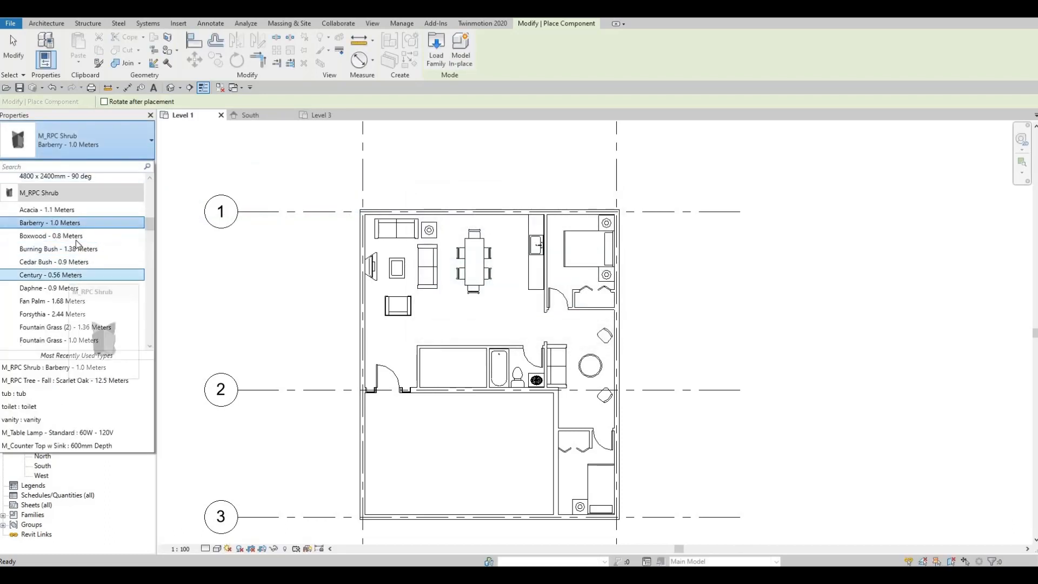
{"action": "left_click", "coordinate": [51, 236]}
{"action": "scroll", "coordinate": [432, 292], "scroll_direction": "up", "scroll_amount": 4}
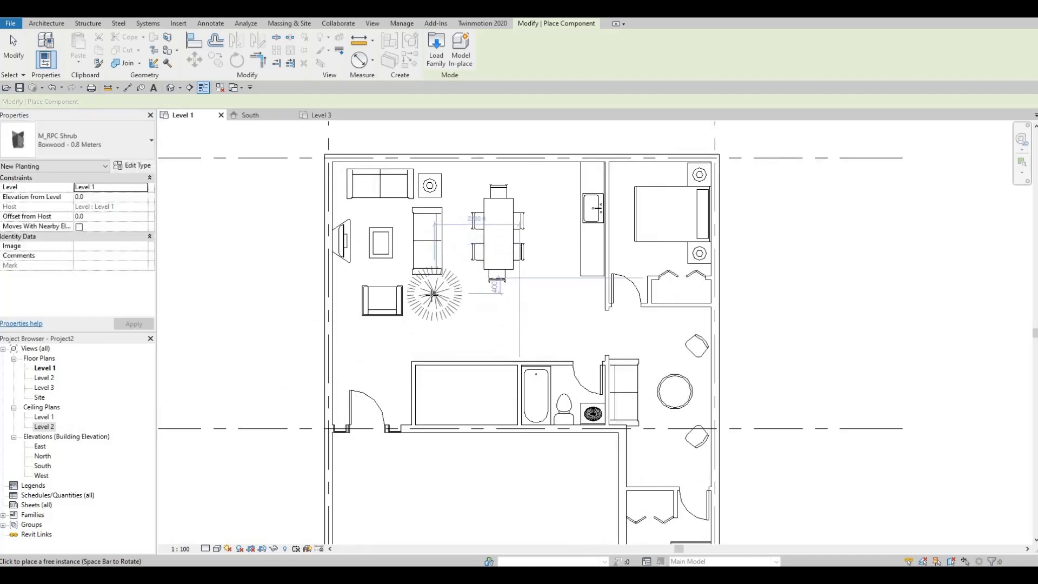
{"action": "scroll", "coordinate": [630, 395], "scroll_direction": "down", "scroll_amount": 1}
{"action": "middle_click_drag", "start_coordinate": [635, 402], "coordinate": [607, 320]}
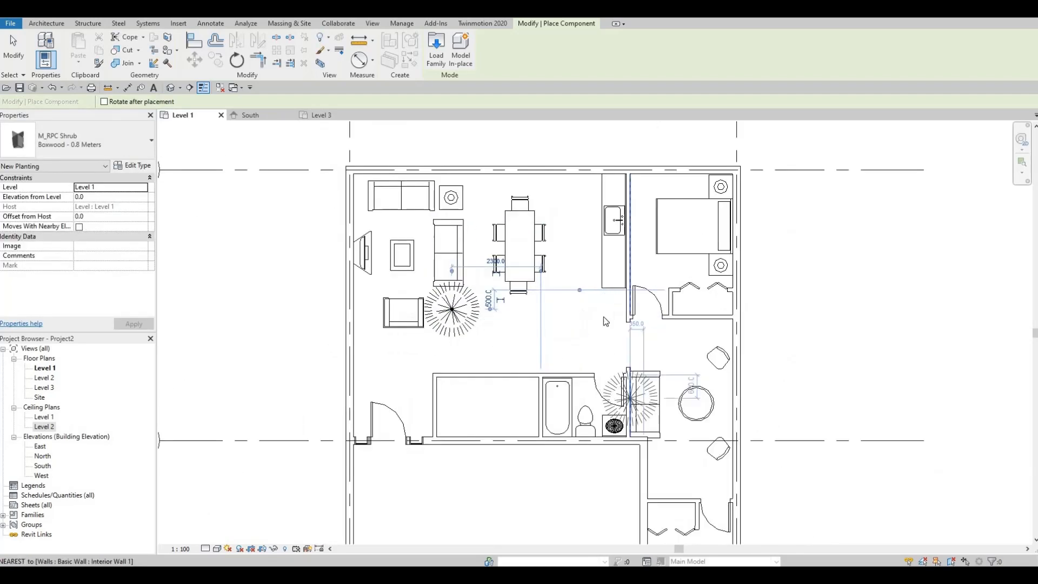
- Place a second Boxwood - 0.8 Meters shrub in the sitting area, between the bedroom closet and the round table, and finish placing
{"action": "scroll", "coordinate": [648, 403], "scroll_direction": "up", "scroll_amount": 1}
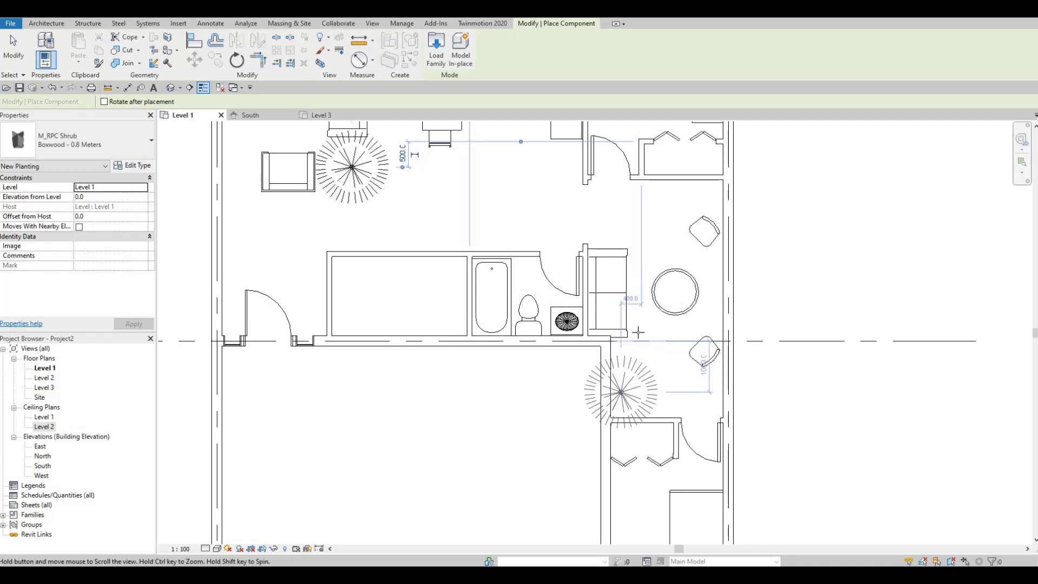
{"action": "scroll", "coordinate": [627, 378], "scroll_direction": "down", "scroll_amount": 1}
{"action": "scroll", "coordinate": [645, 276], "scroll_direction": "up", "scroll_amount": 1}
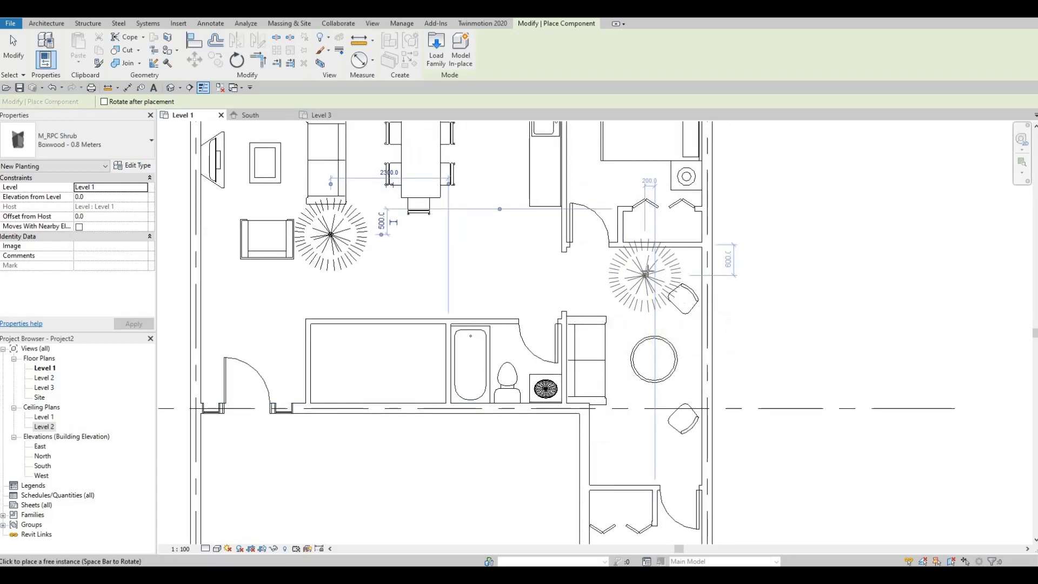
{"action": "left_click", "coordinate": [655, 279]}
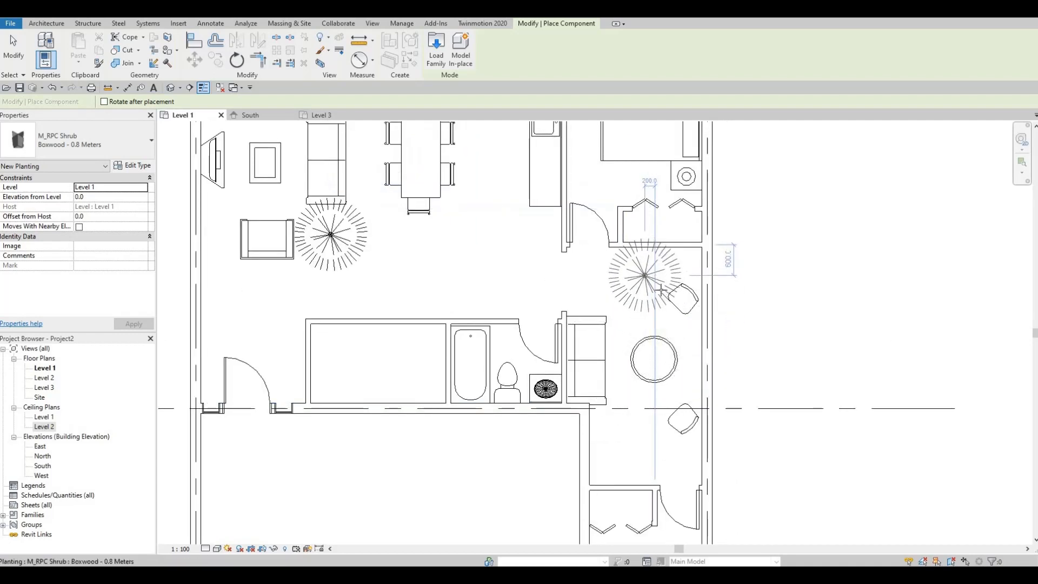
{"action": "key", "text": "Escape"}
{"action": "key", "text": "Escape"}
- Open the sitting-area shrub's family for editing and view its geometry in 3D at an angle
{"action": "left_click", "coordinate": [664, 280]}
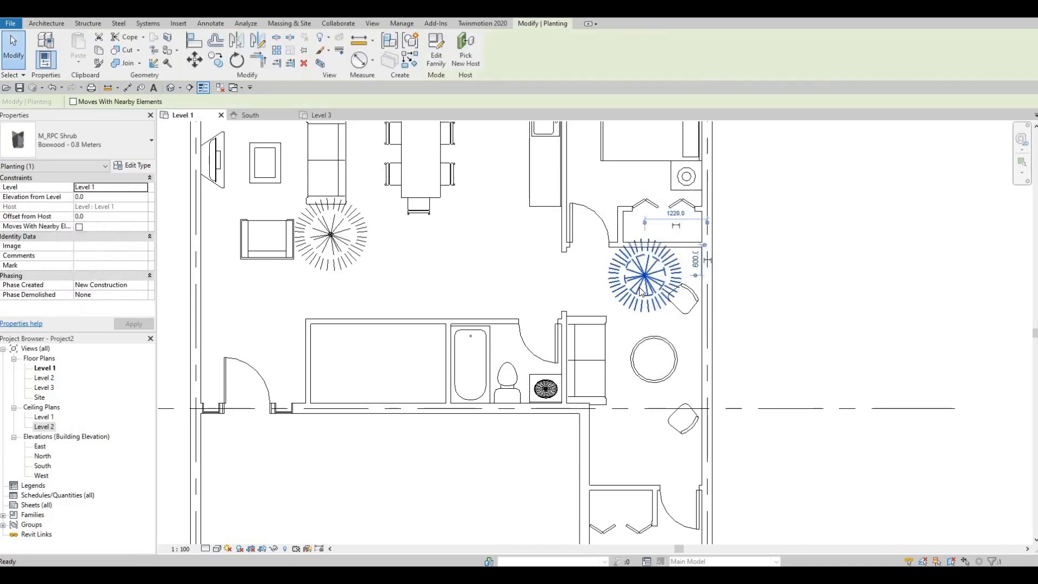
{"action": "double_click", "coordinate": [641, 291]}
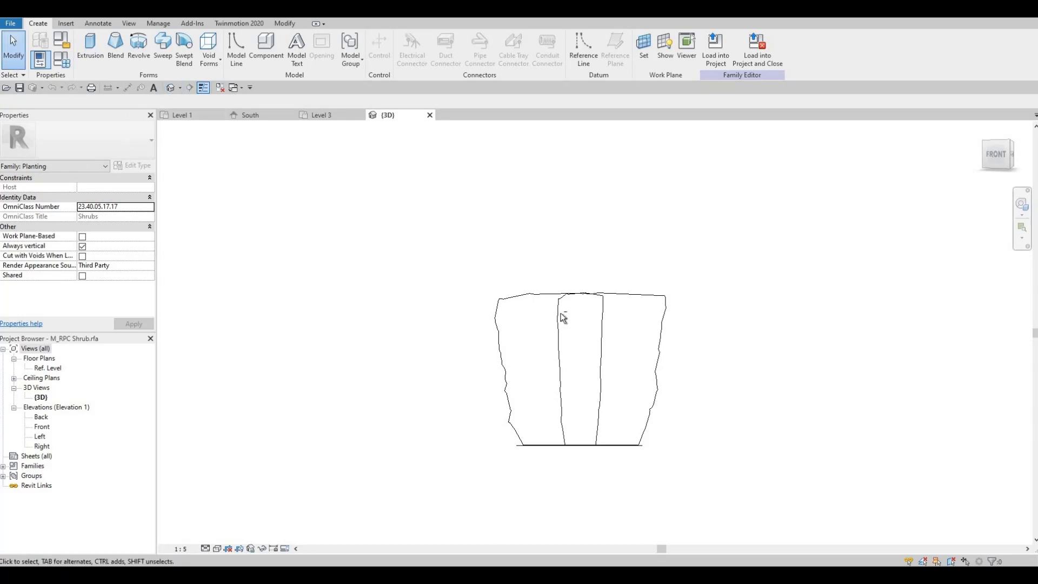
{"action": "middle_click_drag", "start_coordinate": [562, 394], "coordinate": [632, 318], "text": "shift"}
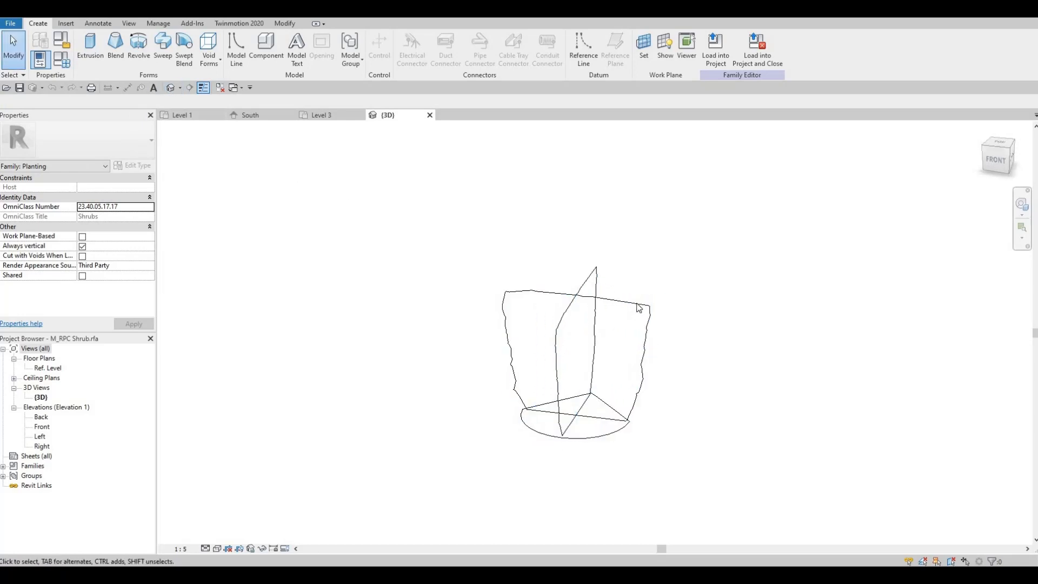
- Review the boxwood element's visibility settings and load the shrub family back into the project
{"action": "left_click", "coordinate": [639, 308]}
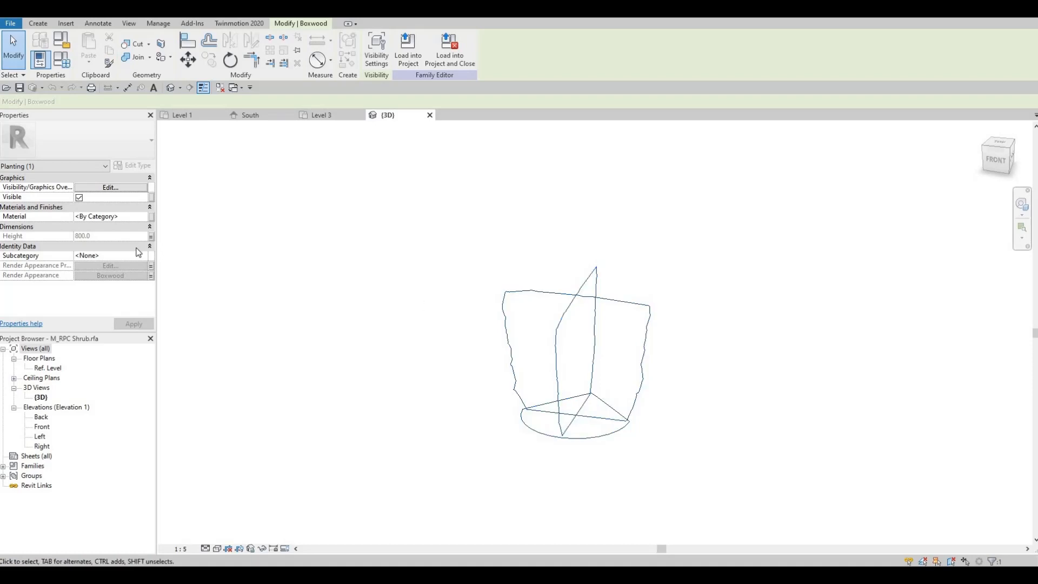
{"action": "left_click", "coordinate": [125, 189]}
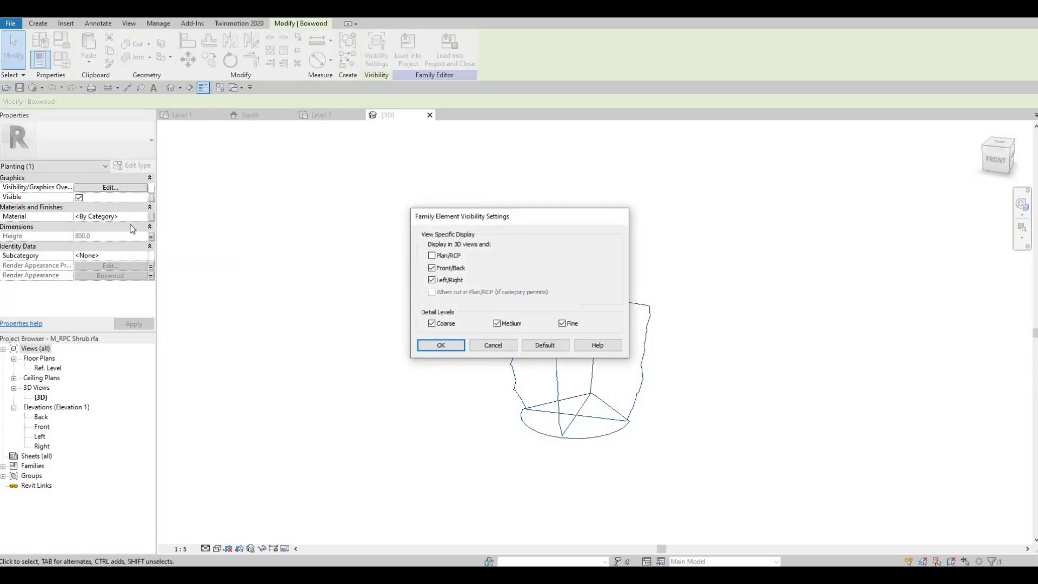
{"action": "key", "text": "Return"}
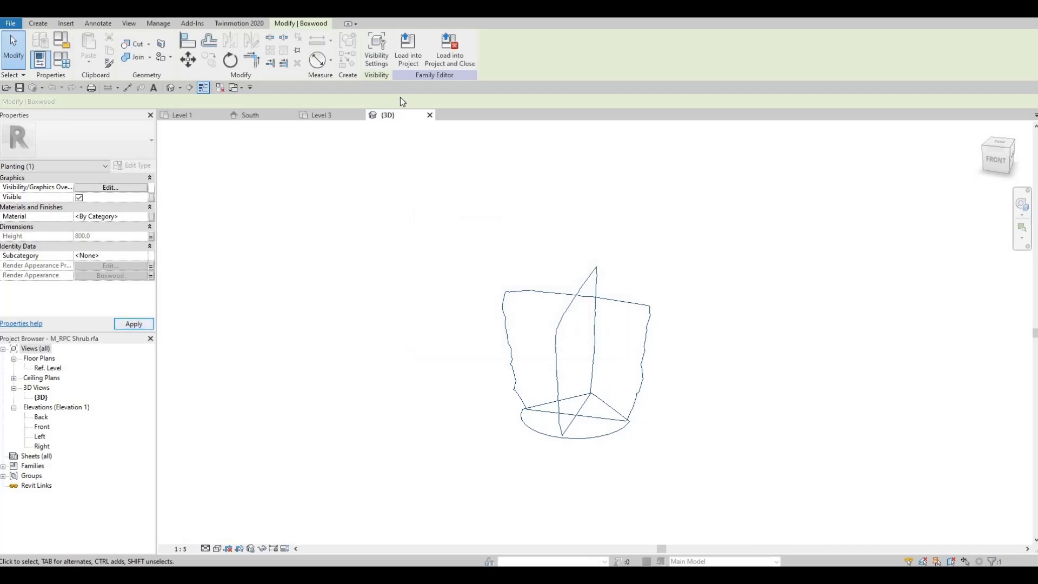
{"action": "key", "text": "Escape"}
{"action": "left_click", "coordinate": [376, 51]}
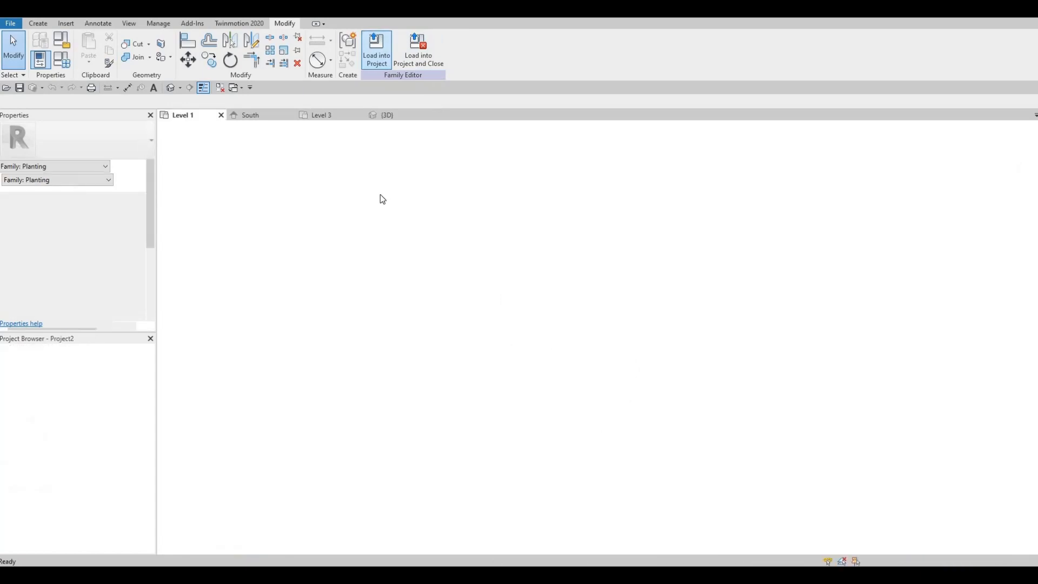
- Nudge the sitting-area shrub slightly up toward the bedroom closet wall on the Level 1 plan
{"action": "middle_click_drag", "start_coordinate": [471, 318], "coordinate": [435, 341]}
{"action": "scroll", "coordinate": [446, 310], "scroll_direction": "down", "scroll_amount": 3}
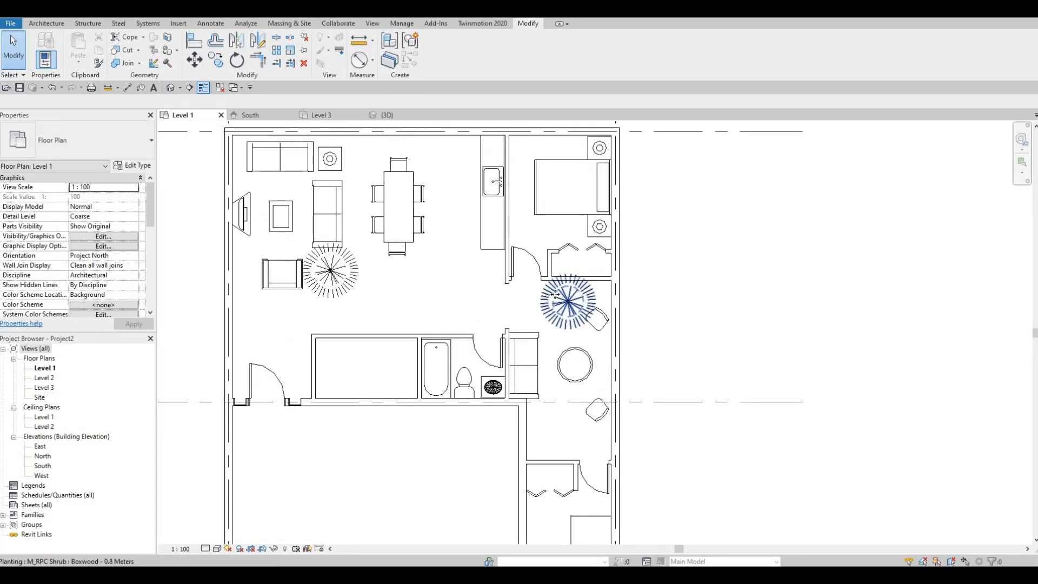
{"action": "left_click", "coordinate": [555, 294]}
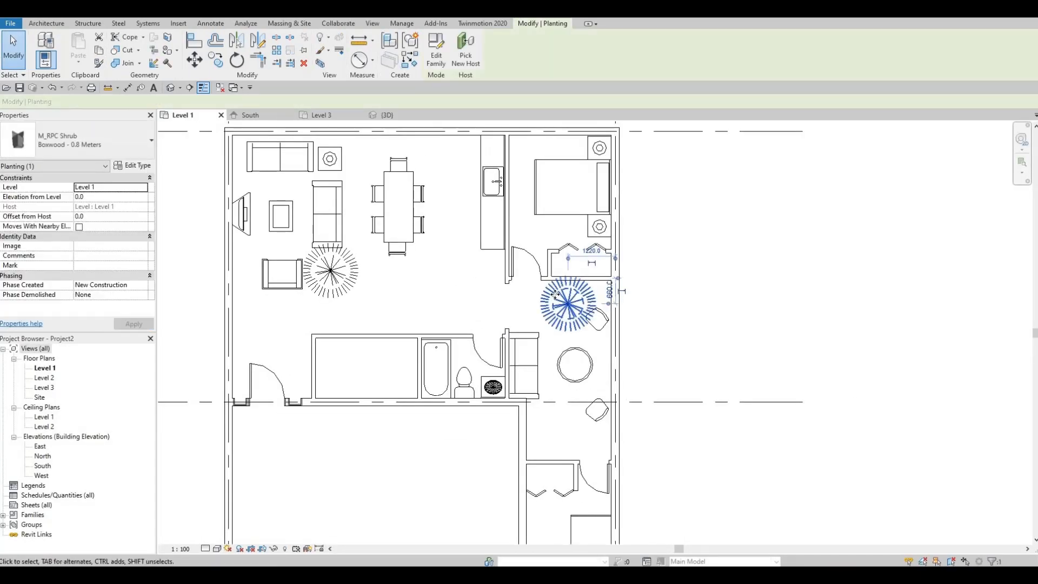
{"action": "key", "text": "Up"}
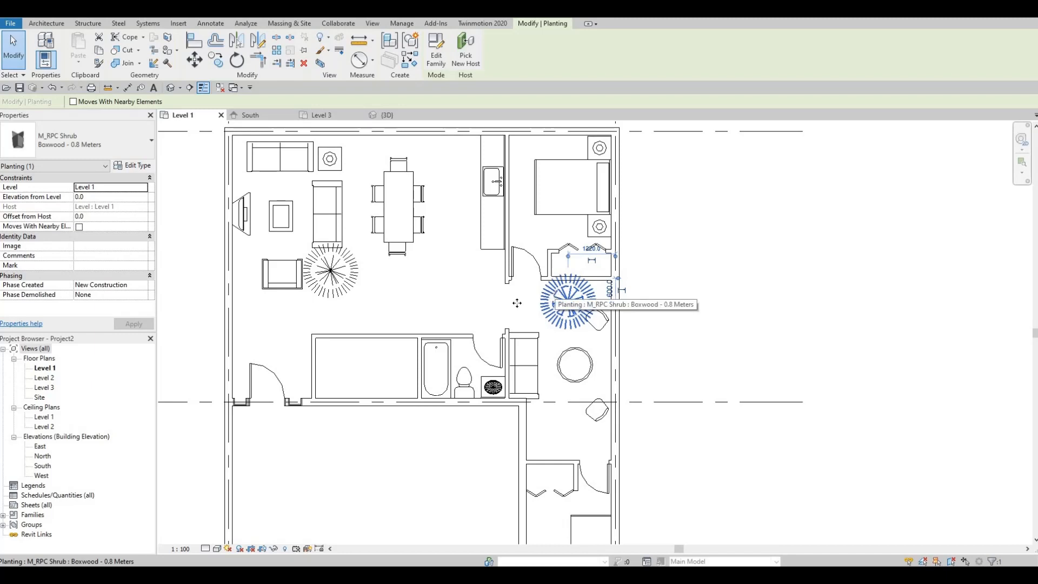
{"action": "left_click", "coordinate": [443, 315]}
- Nudge the living-area armchair slightly left, away from the adjacent shrub
{"action": "scroll", "coordinate": [472, 308], "scroll_direction": "down", "scroll_amount": 1}
{"action": "middle_click_drag", "start_coordinate": [474, 308], "coordinate": [524, 318]}
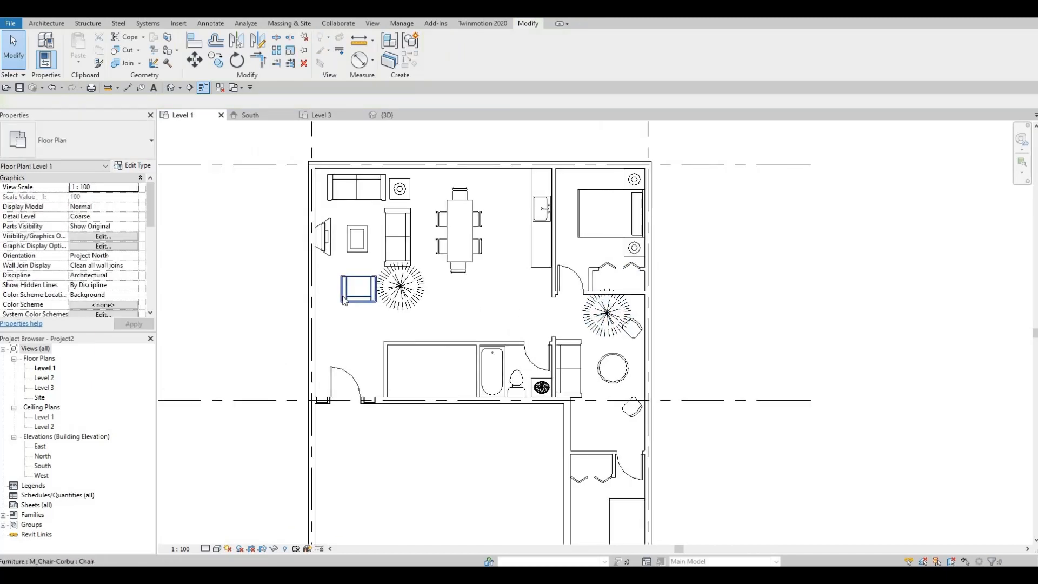
{"action": "left_click", "coordinate": [343, 300]}
{"action": "key", "text": "Left"}
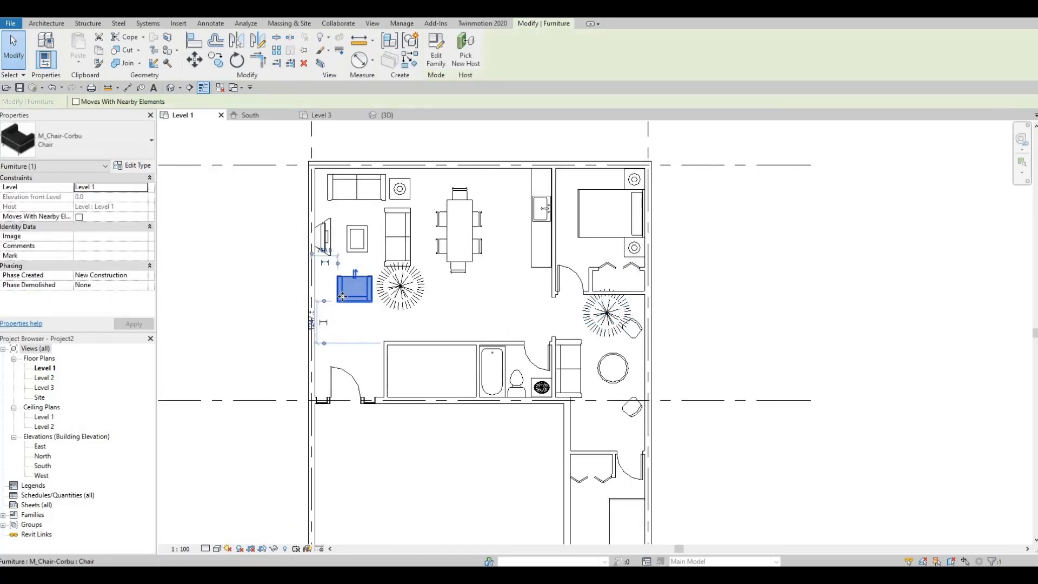
{"action": "key", "text": "Escape"}
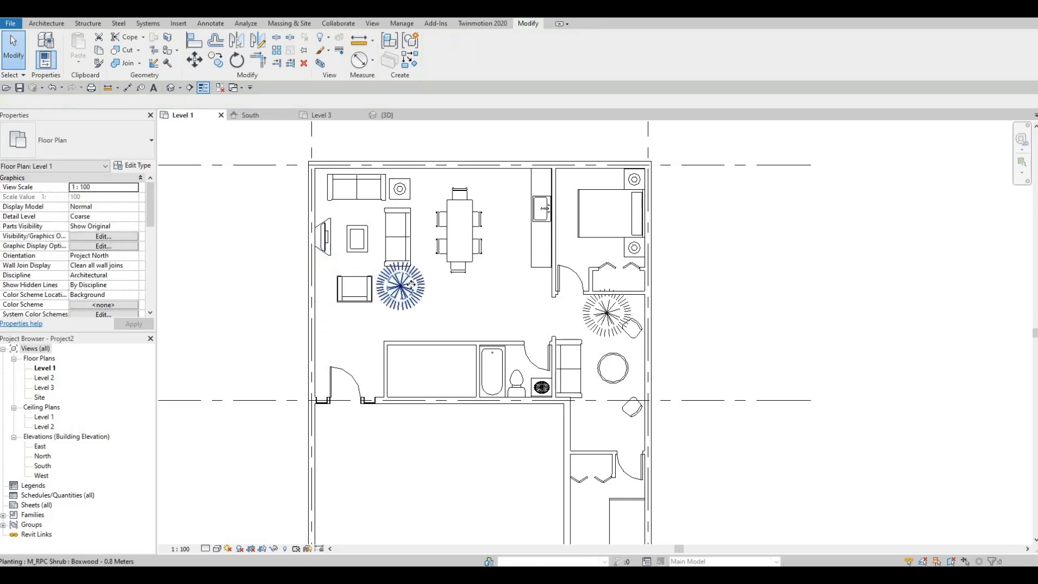
- Nudge the living-area shrub slightly left and down so it sits closer to the armchair
{"action": "left_click", "coordinate": [409, 284]}
{"action": "key", "text": "Left"}
{"action": "key", "text": "Left"}
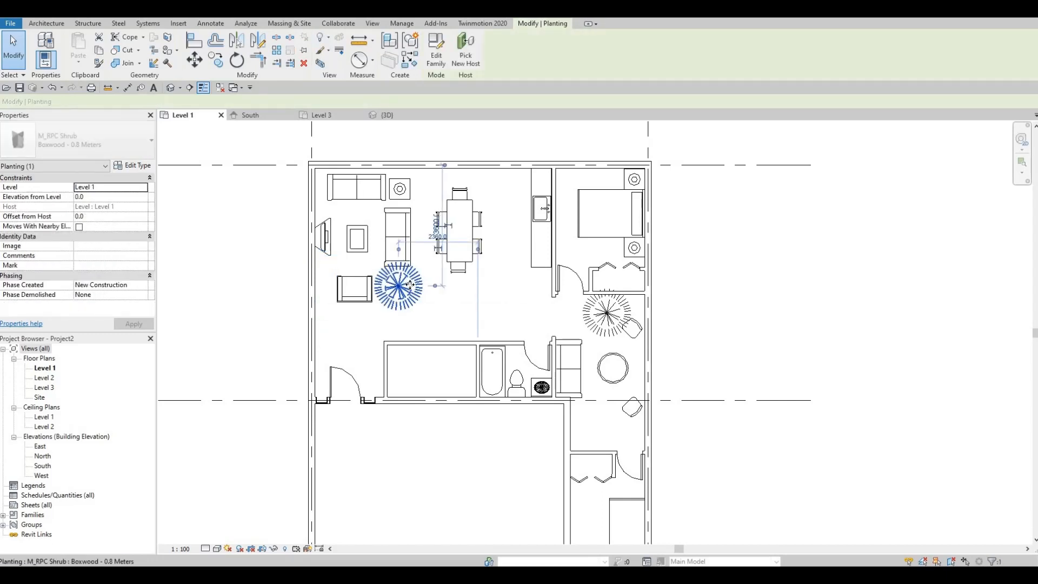
{"action": "key", "text": "Down"}
{"action": "key", "text": "Escape"}
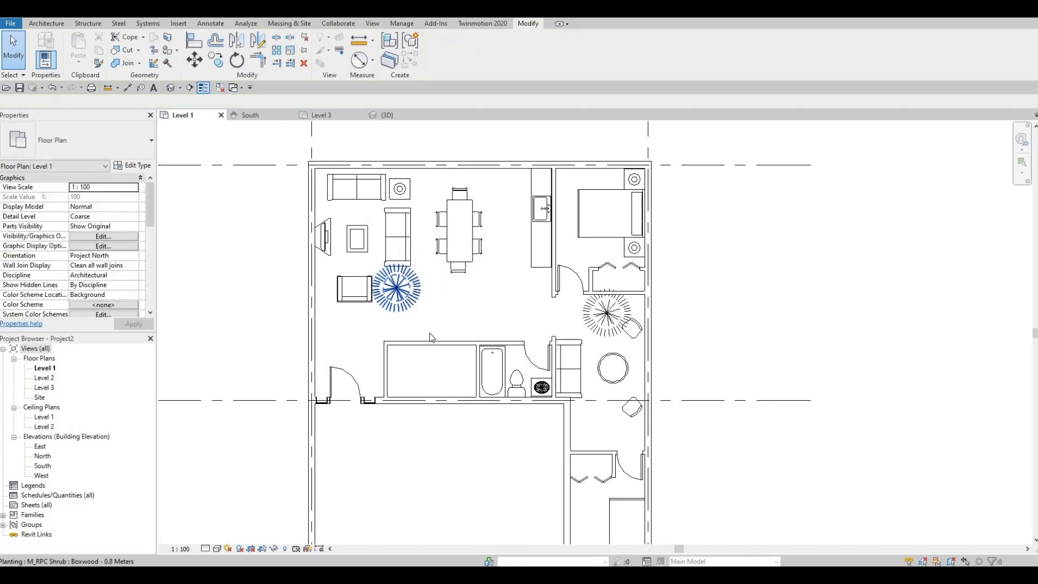
- Start a stair from Level 1 to Level 2 and draw a 2200 mm horizontal first run from the small room's outer wall toward the bathroom
{"action": "scroll", "coordinate": [431, 336], "scroll_direction": "up", "scroll_amount": 1}
{"action": "scroll", "coordinate": [345, 295], "scroll_direction": "down", "scroll_amount": 1}
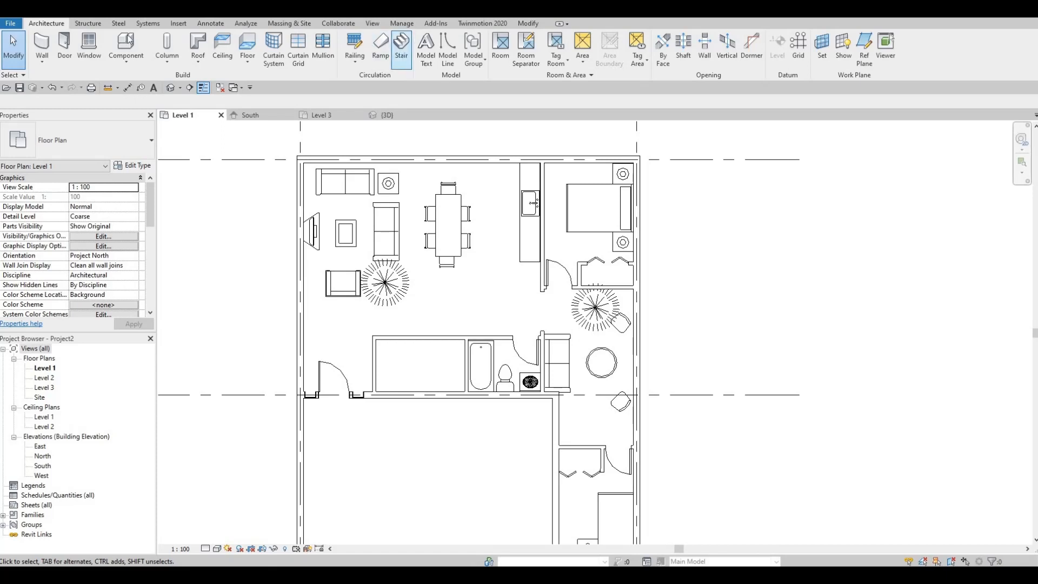
{"action": "left_click", "coordinate": [400, 47]}
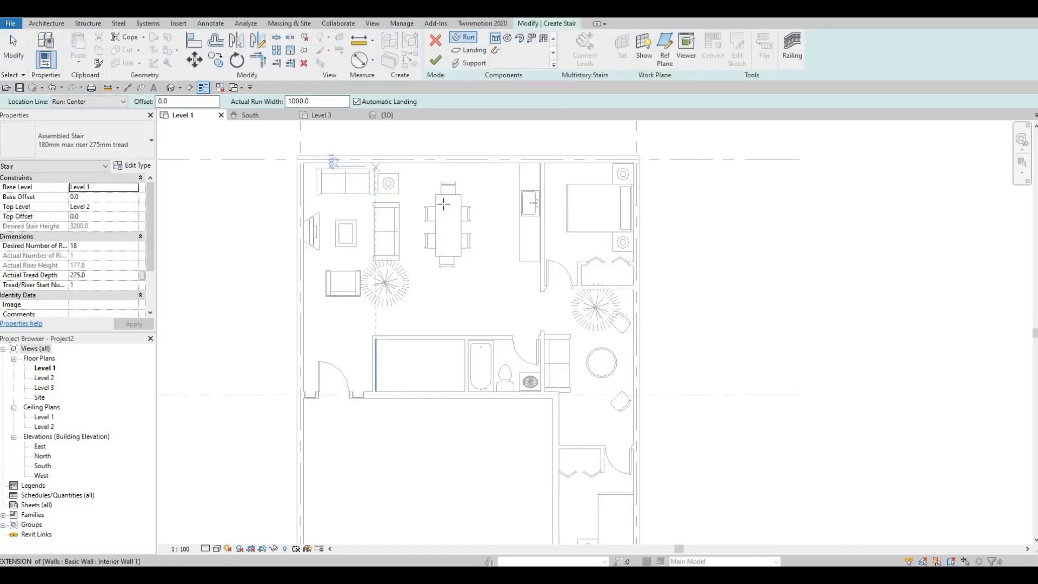
{"action": "scroll", "coordinate": [387, 325], "scroll_direction": "up", "scroll_amount": 3}
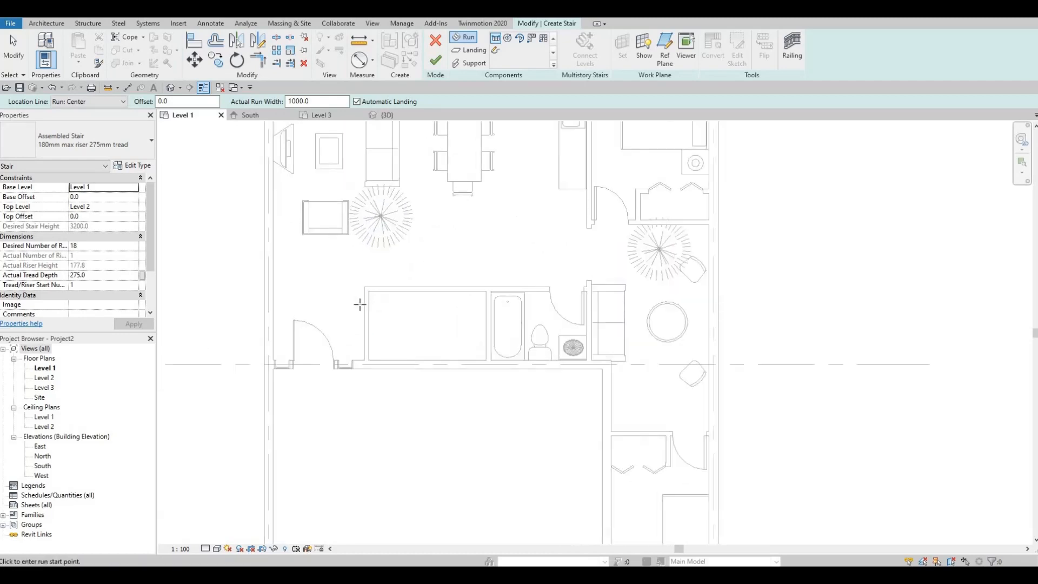
{"action": "scroll", "coordinate": [359, 305], "scroll_direction": "up", "scroll_amount": 2}
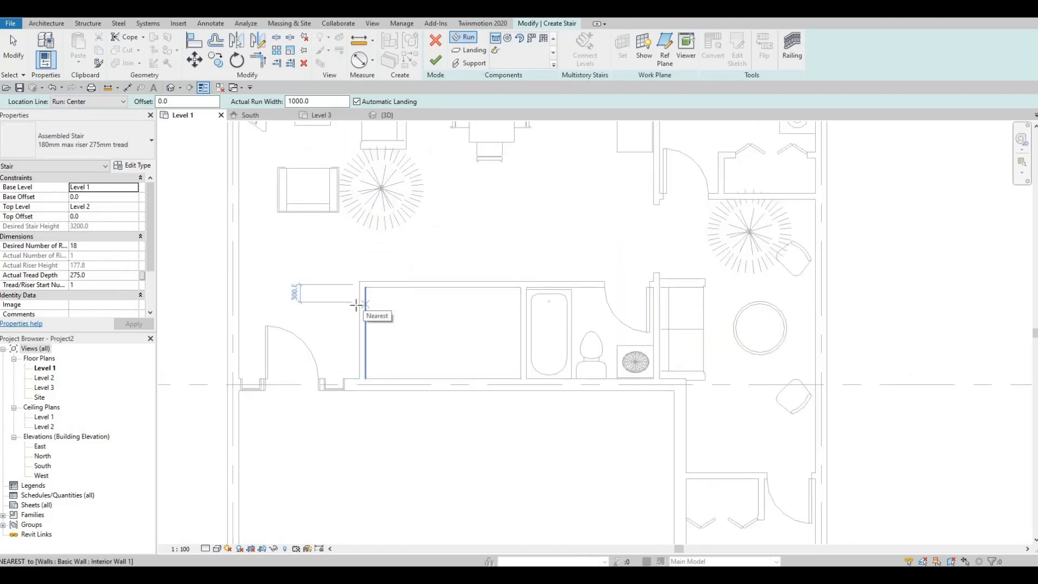
{"action": "left_click", "coordinate": [360, 302]}
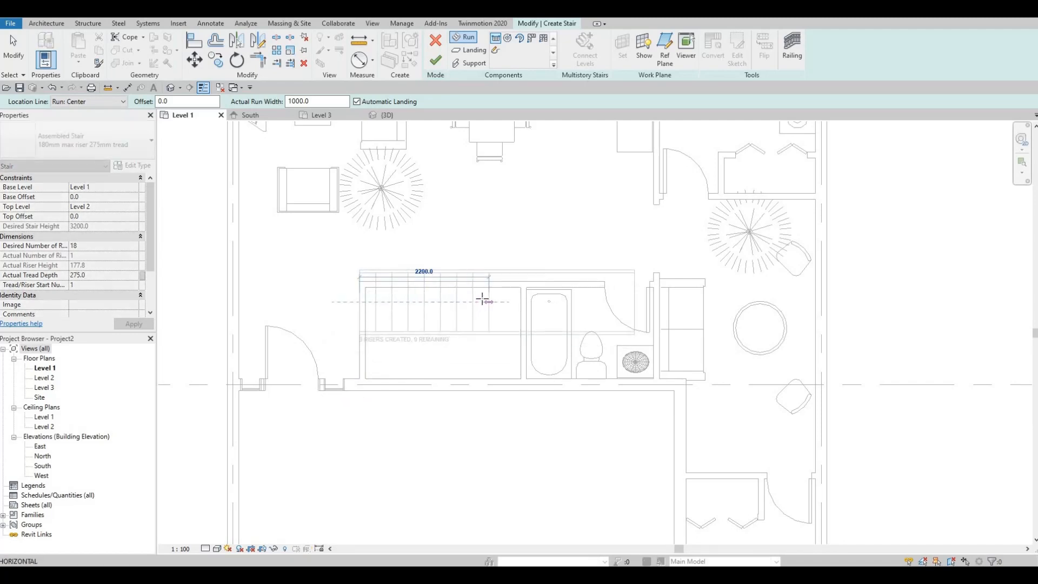
{"action": "left_click", "coordinate": [483, 300]}
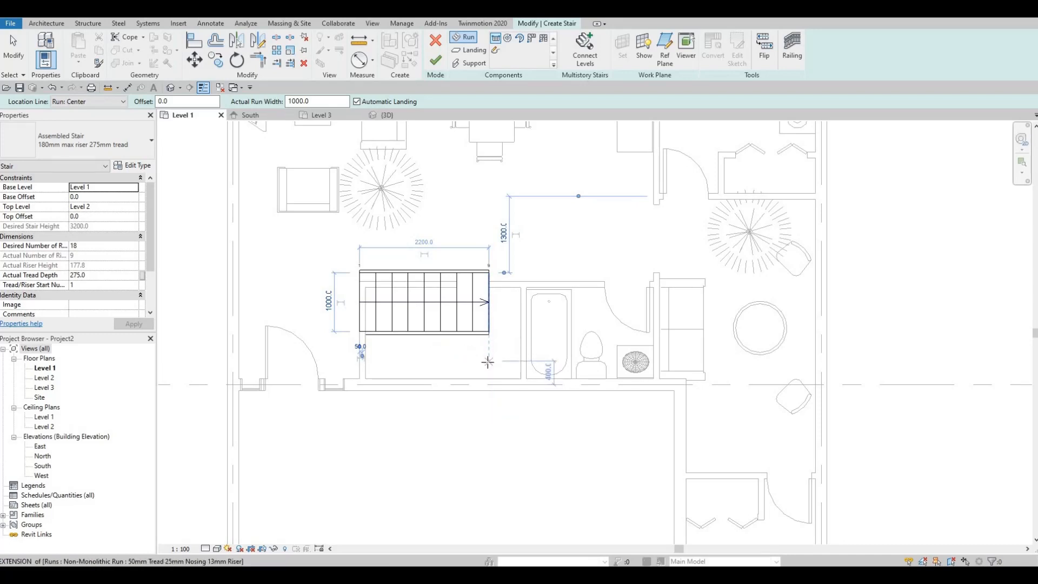
- Draw the parallel 2200 mm return run below the first, completing the 18-riser U-shaped stair with an automatic landing
{"action": "left_click", "coordinate": [477, 362]}
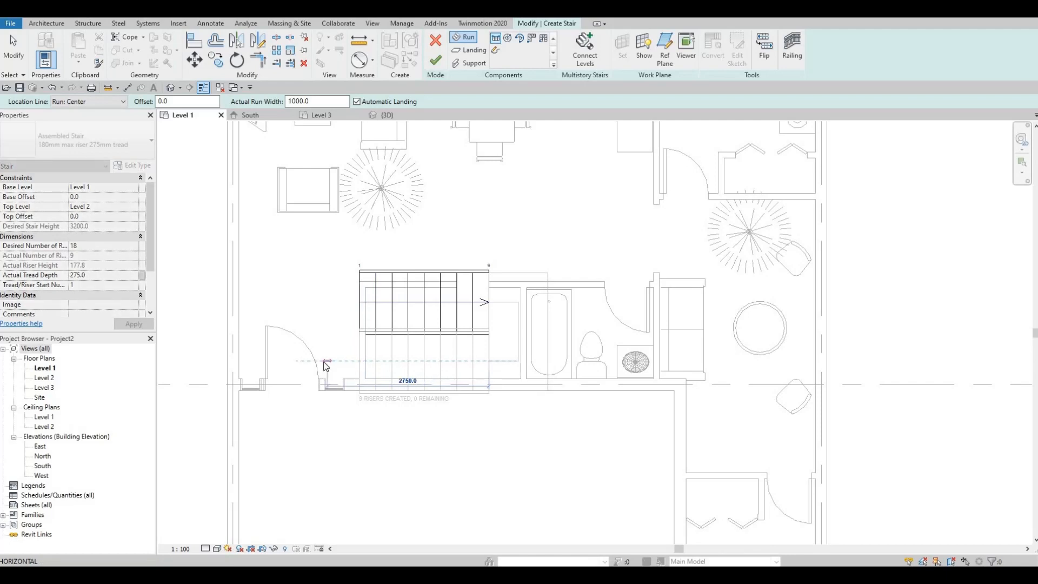
{"action": "left_click", "coordinate": [361, 362]}
{"action": "key", "text": "Escape"}
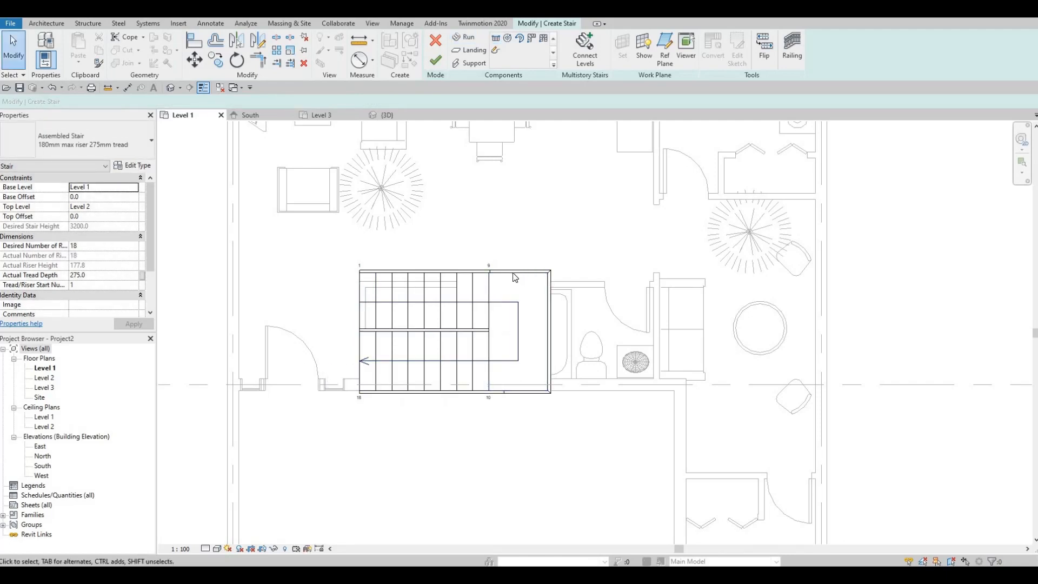
- Narrow the first stair run to a width of 850 mm by pulling in its outer edge
{"action": "left_click", "coordinate": [516, 279]}
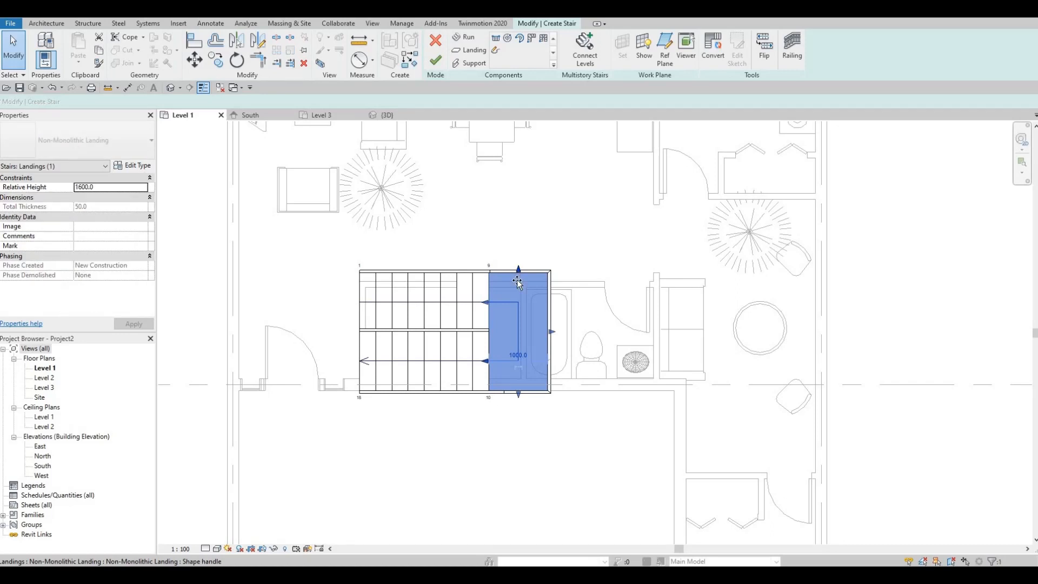
{"action": "left_click_drag", "start_coordinate": [517, 280], "coordinate": [517, 287]}
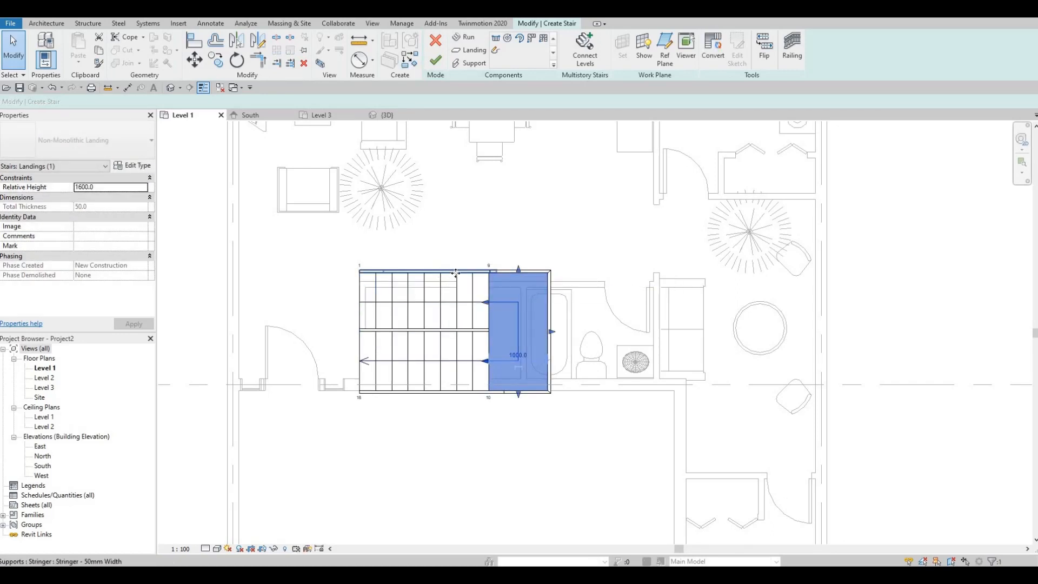
{"action": "left_click", "coordinate": [426, 273]}
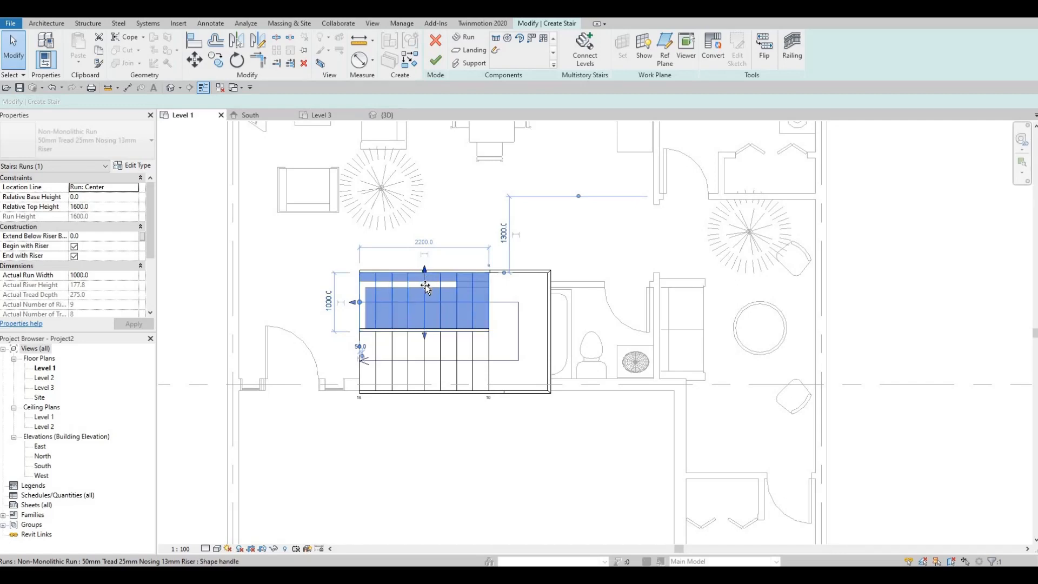
{"action": "left_click_drag", "start_coordinate": [425, 285], "coordinate": [425, 293]}
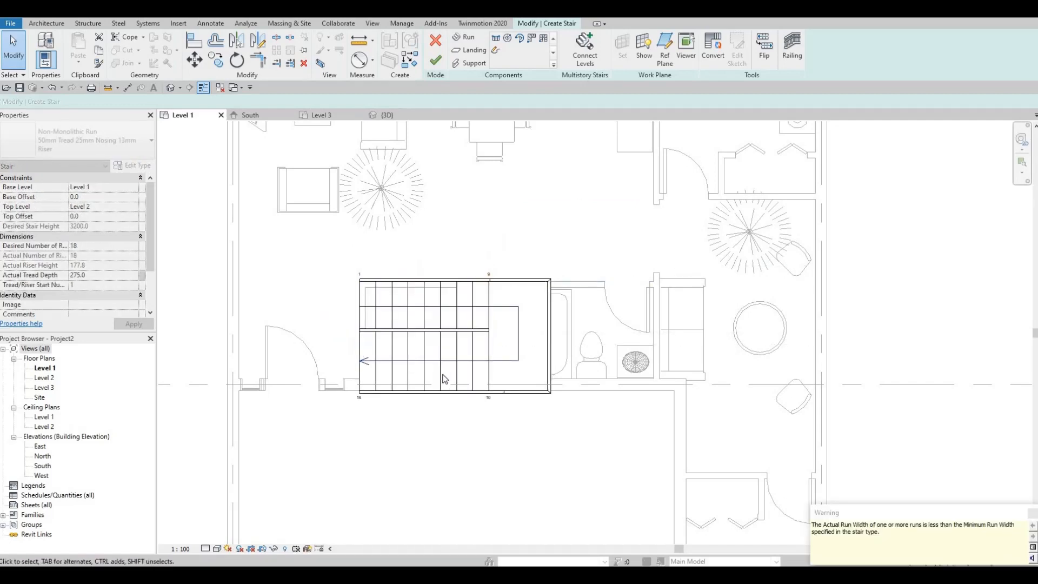
- Narrow the return run to about 722 mm so its outer edge sits inside the exterior wall
{"action": "left_click", "coordinate": [439, 394]}
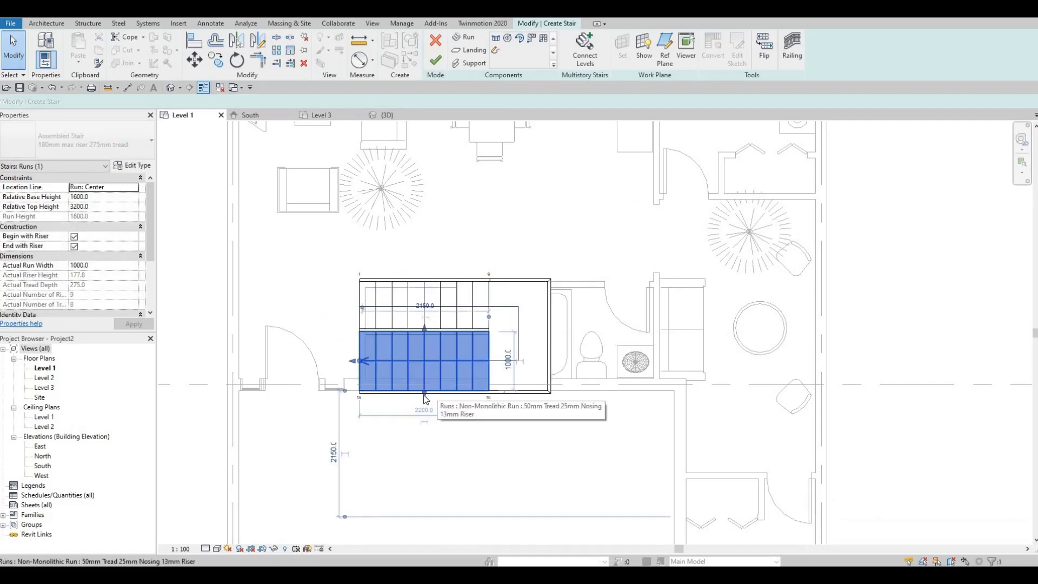
{"action": "left_click_drag", "start_coordinate": [424, 394], "coordinate": [426, 374]}
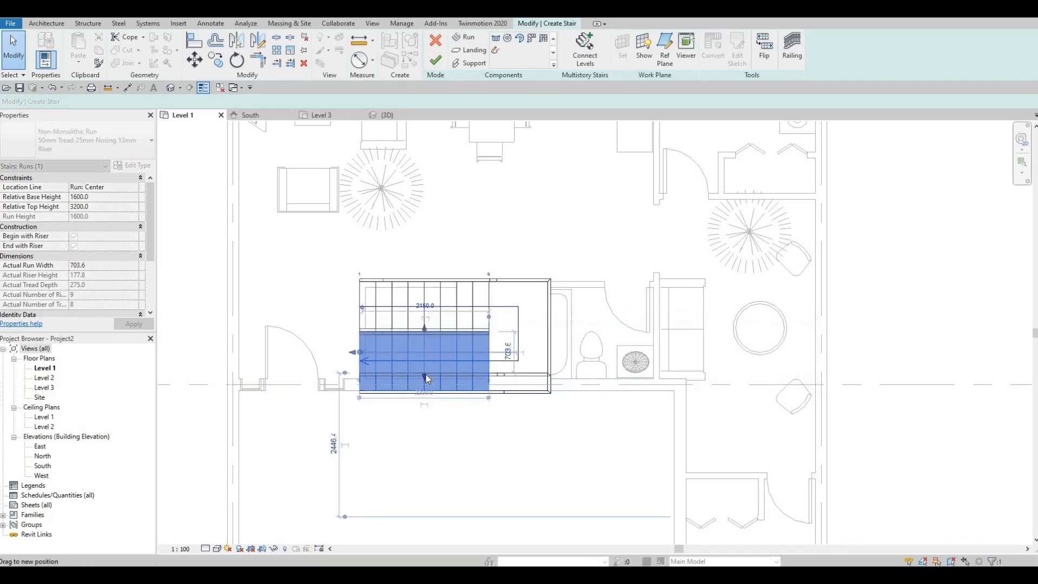
{"action": "key", "text": "Escape"}
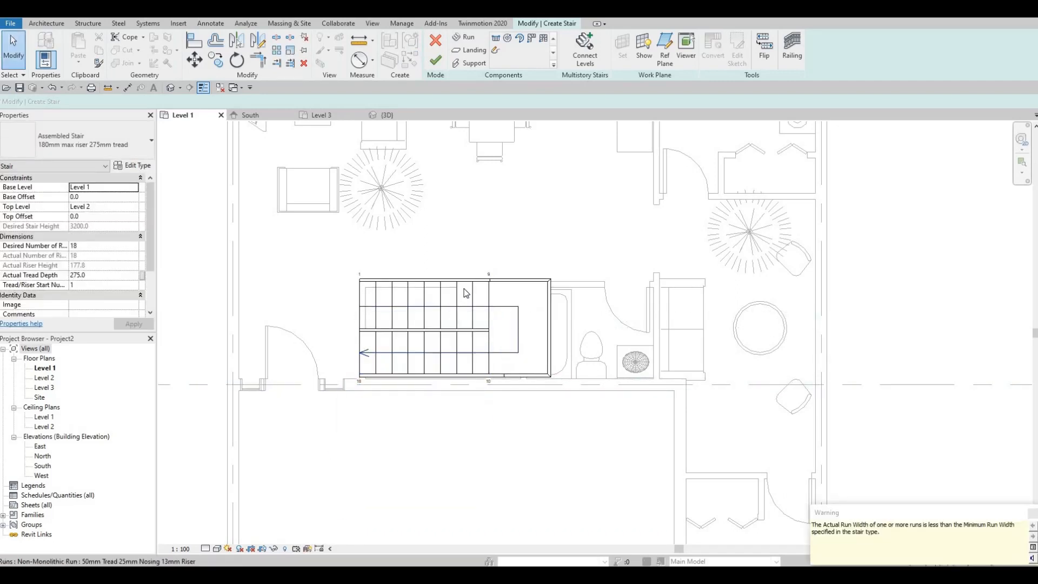
- Check both stair runs and narrow the first run to a width of 800 mm
{"action": "left_click", "coordinate": [423, 282]}
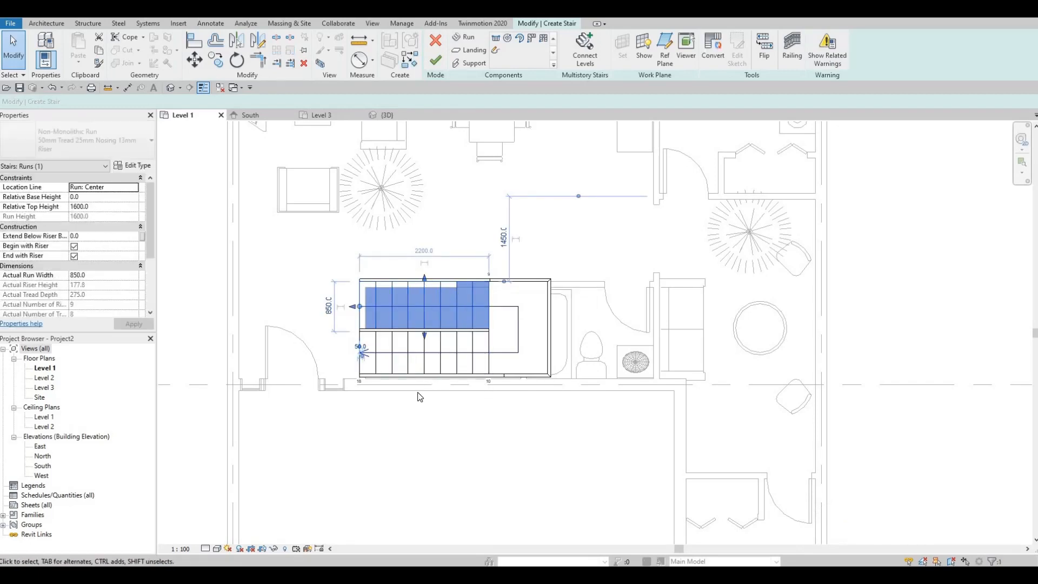
{"action": "left_click", "coordinate": [410, 376]}
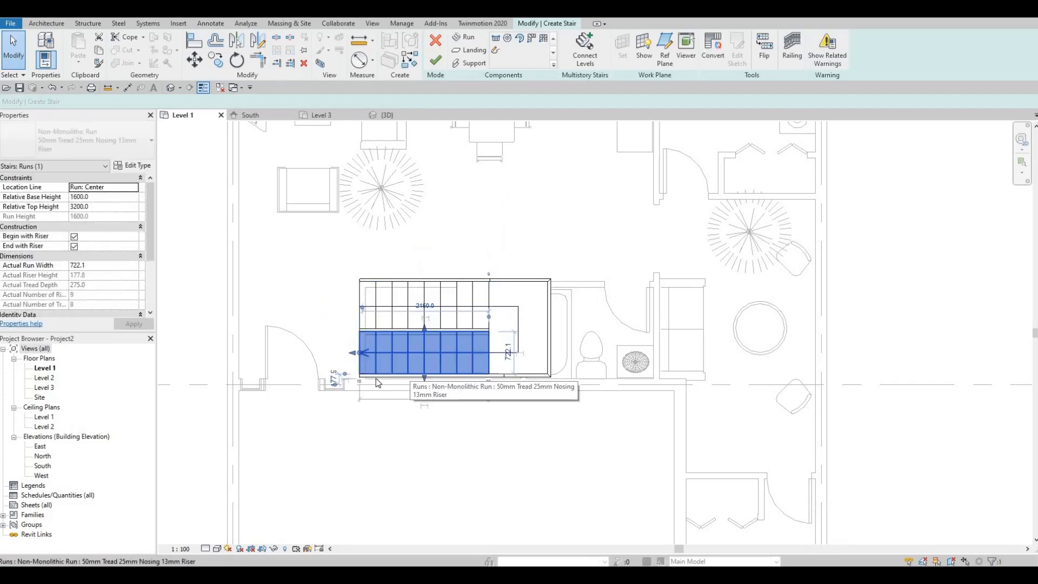
{"action": "scroll", "coordinate": [408, 375], "scroll_direction": "up", "scroll_amount": 3}
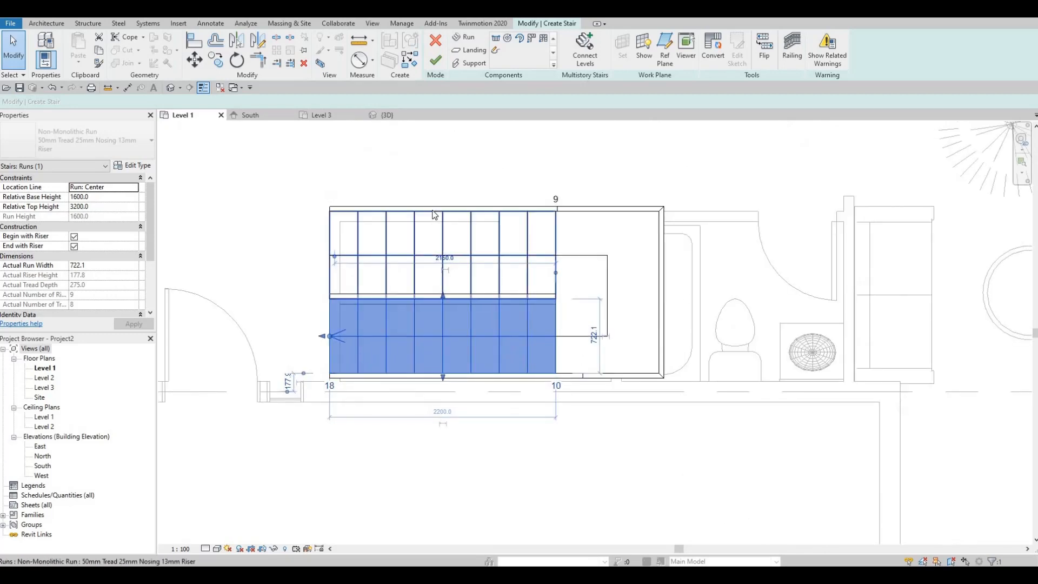
{"action": "left_click", "coordinate": [431, 206]}
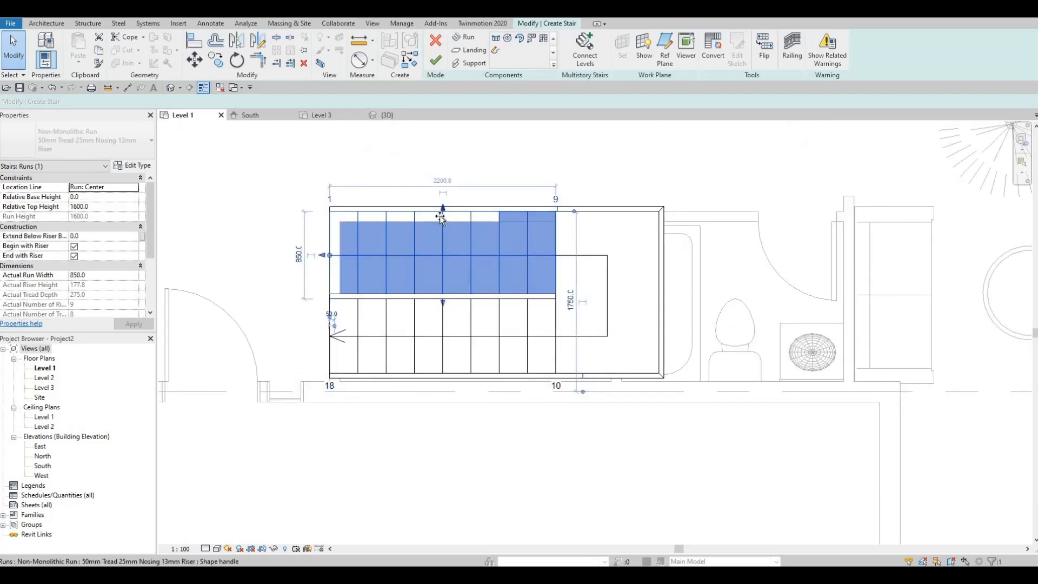
{"action": "left_click_drag", "start_coordinate": [439, 215], "coordinate": [440, 218]}
- Shorten the stair landing by pulling its outer edge back from the bathtub to the bathroom partition wall
{"action": "left_click", "coordinate": [664, 232]}
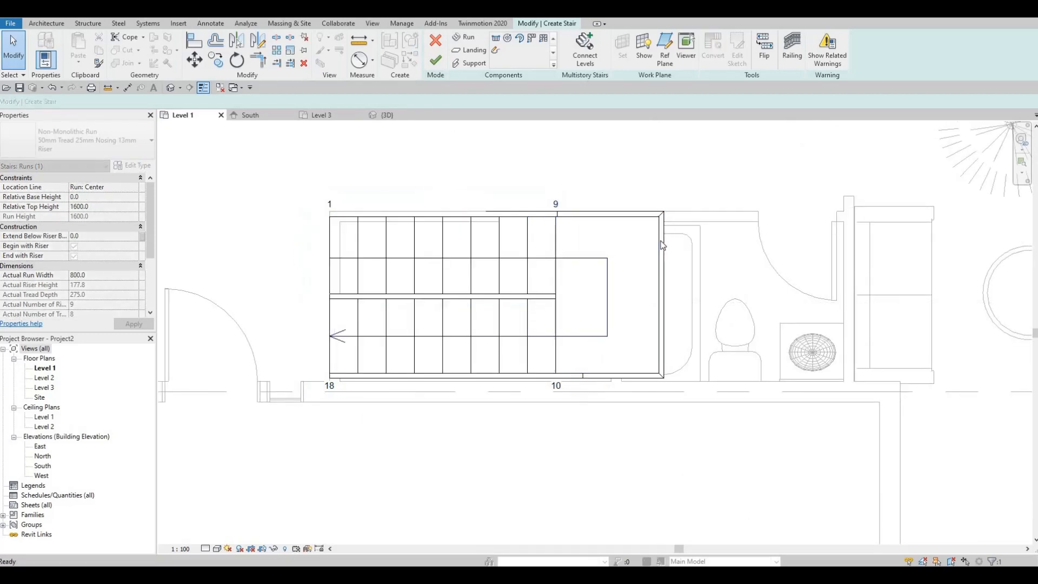
{"action": "left_click", "coordinate": [659, 243]}
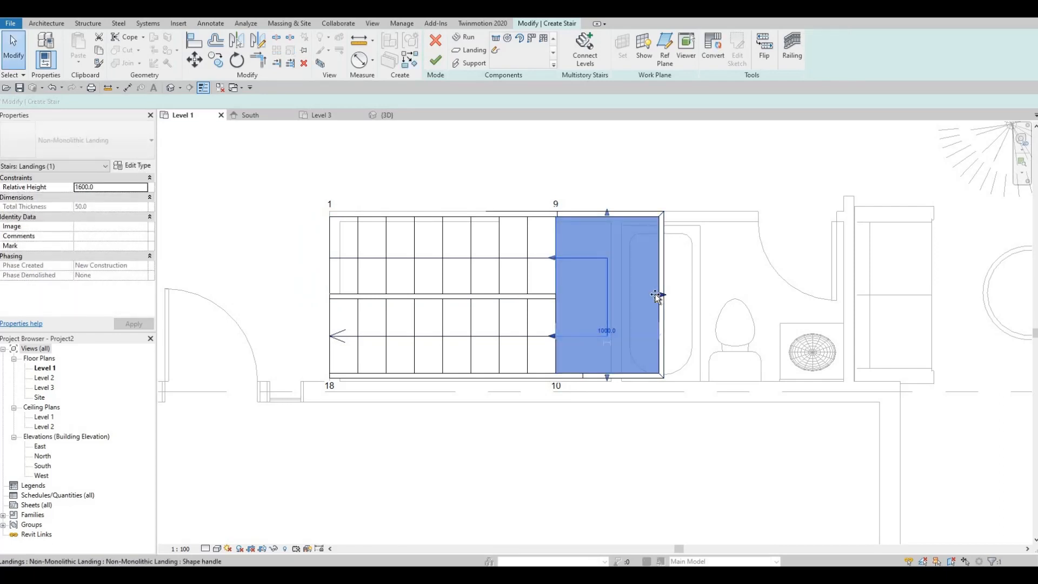
{"action": "left_click_drag", "start_coordinate": [620, 297], "coordinate": [609, 296]}
{"action": "key", "text": "Escape"}
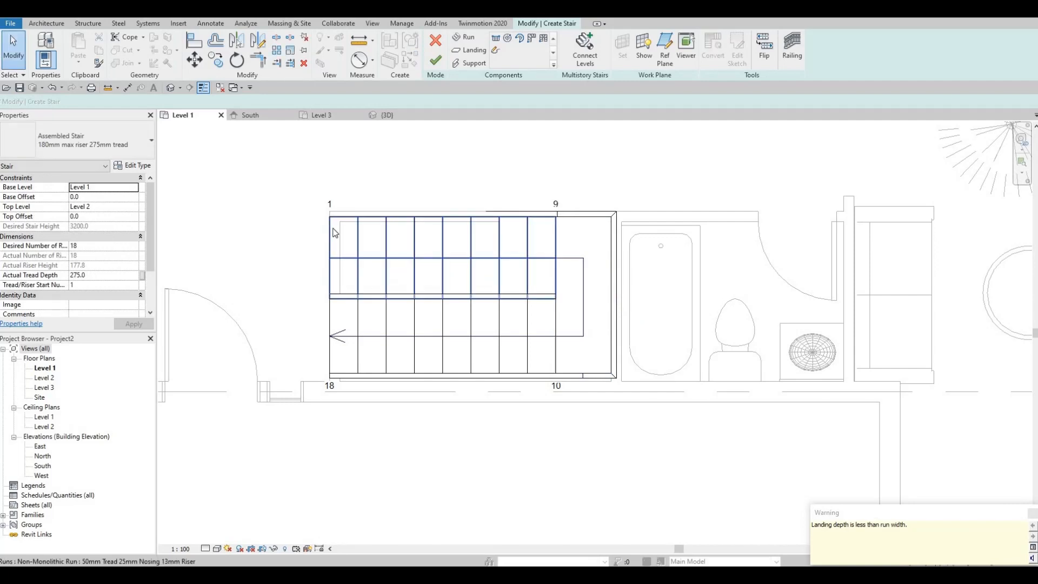
- Select both runs and the landing together and nudge the whole stair slightly left and down against the exterior wall
{"action": "key", "text": "Tab"}
{"action": "left_click", "coordinate": [333, 233]}
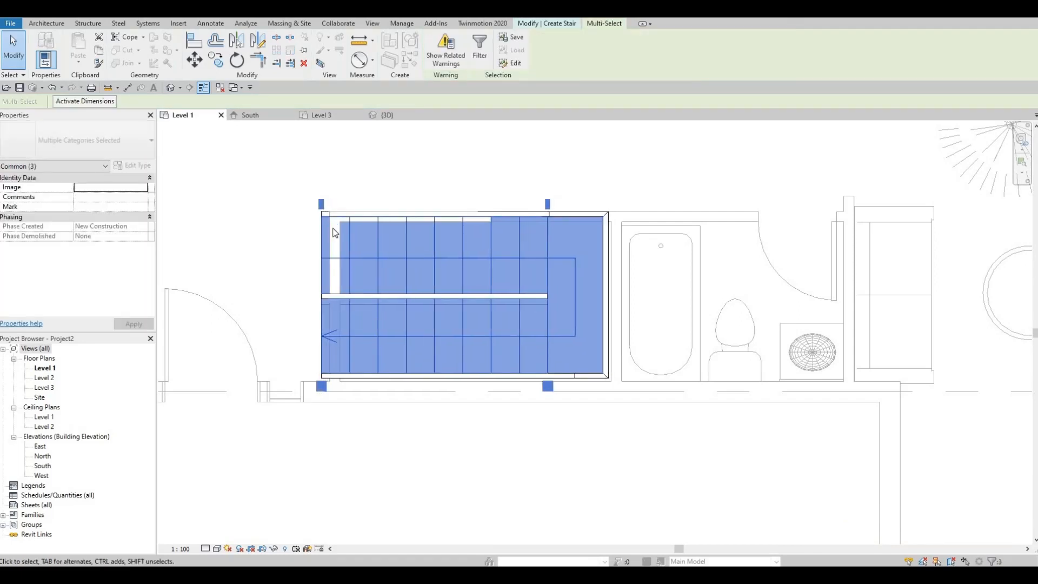
{"action": "key", "text": "Down"}
{"action": "key", "text": "Down"}
{"action": "key", "text": "Up"}
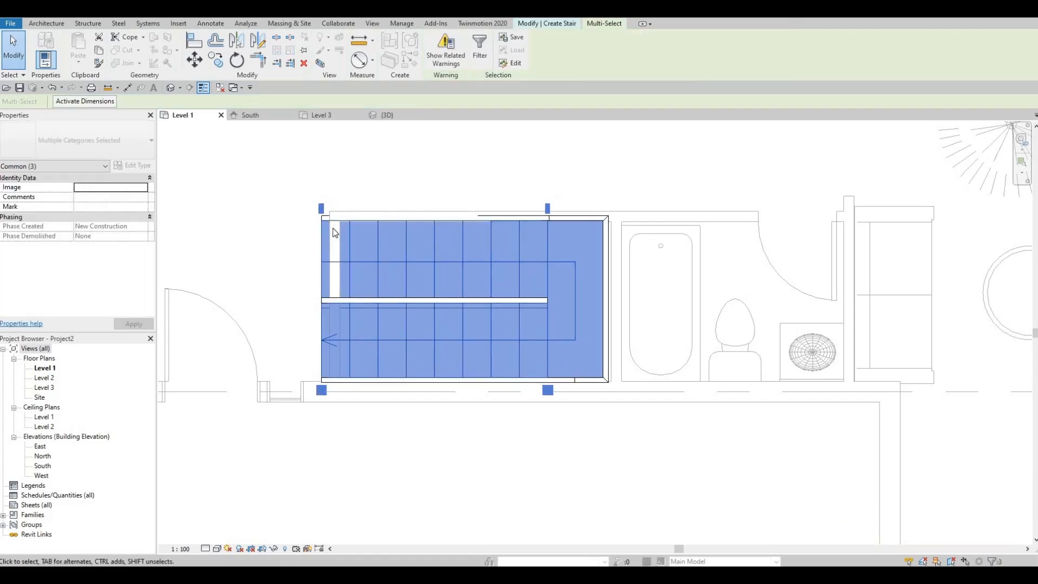
{"action": "key", "text": "Left"}
{"action": "key", "text": "Left"}
{"action": "key", "text": "Right"}
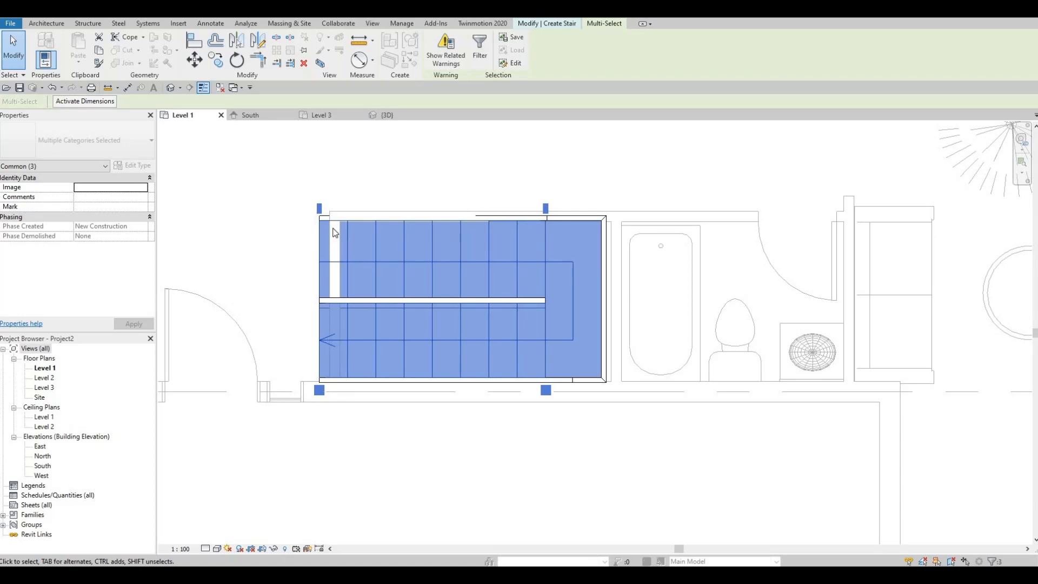
{"action": "key", "text": "Down"}
{"action": "key", "text": "Escape"}
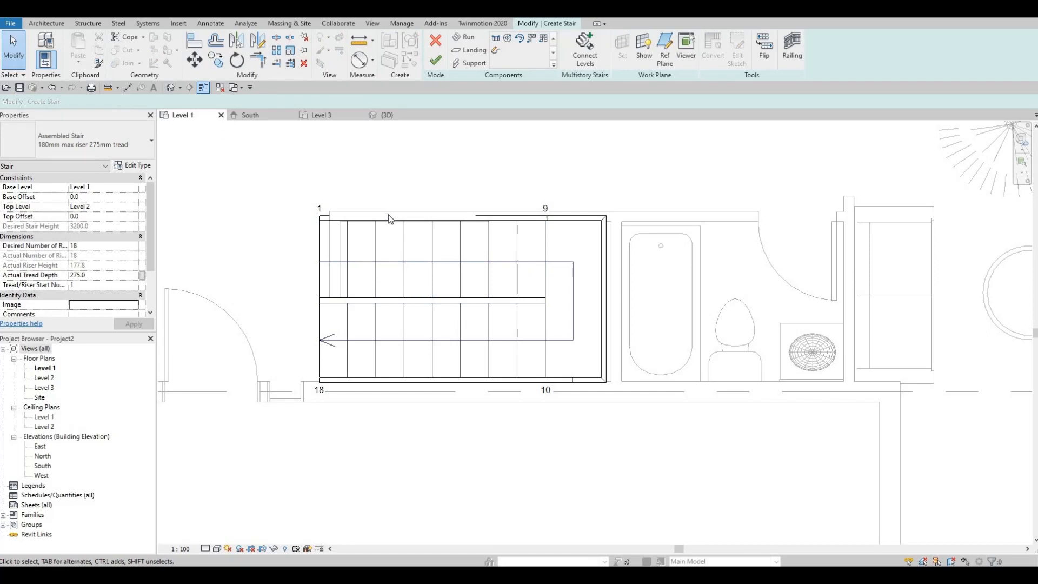
- Narrow the first run to 790 mm and extend the landing's outer edge toward the bathroom wall to a depth of about 600 mm
{"action": "left_click", "coordinate": [430, 216]}
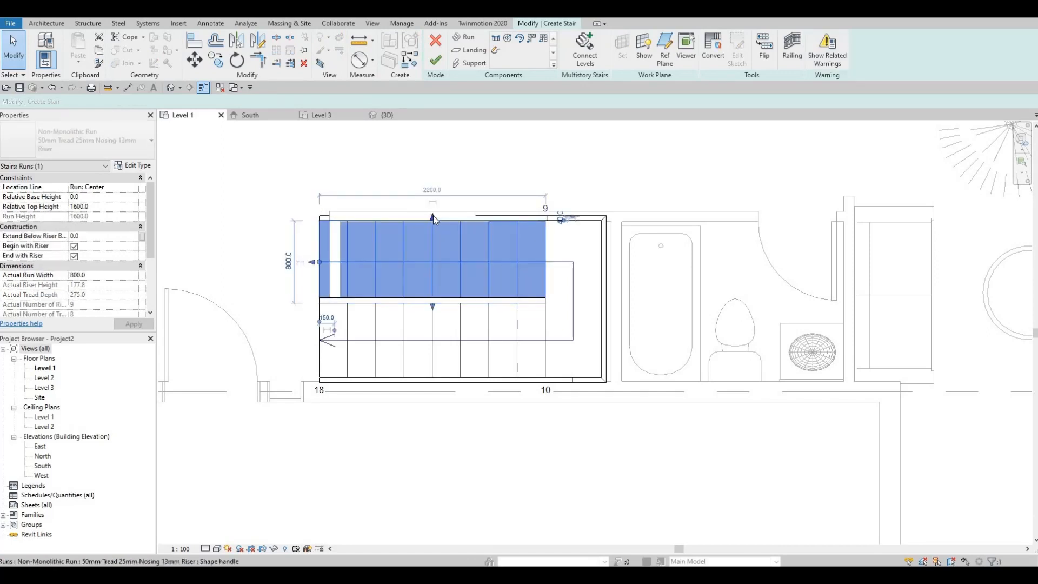
{"action": "left_click_drag", "start_coordinate": [433, 218], "coordinate": [433, 221]}
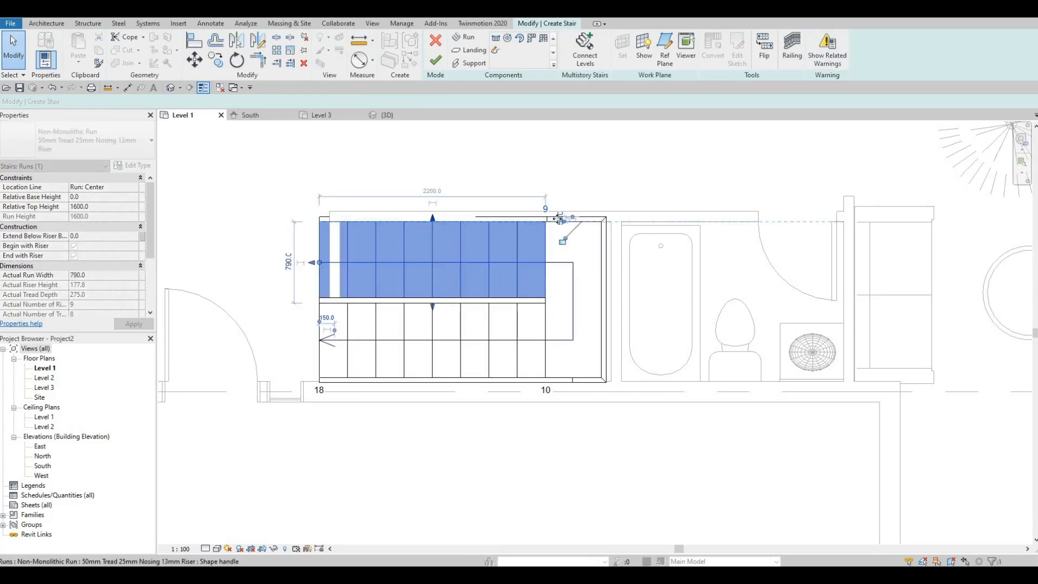
{"action": "left_click", "coordinate": [606, 277]}
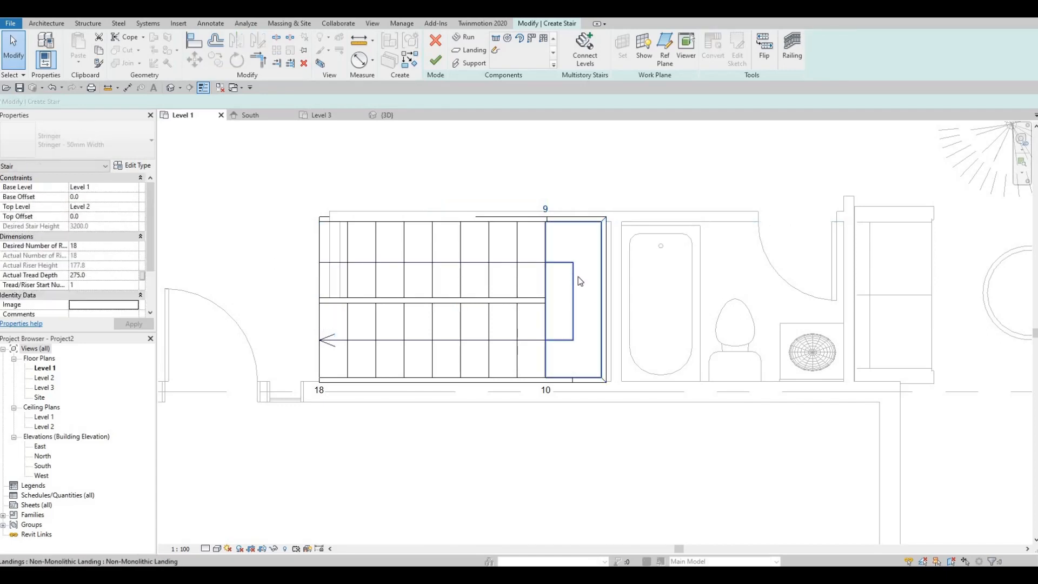
{"action": "left_click", "coordinate": [580, 281]}
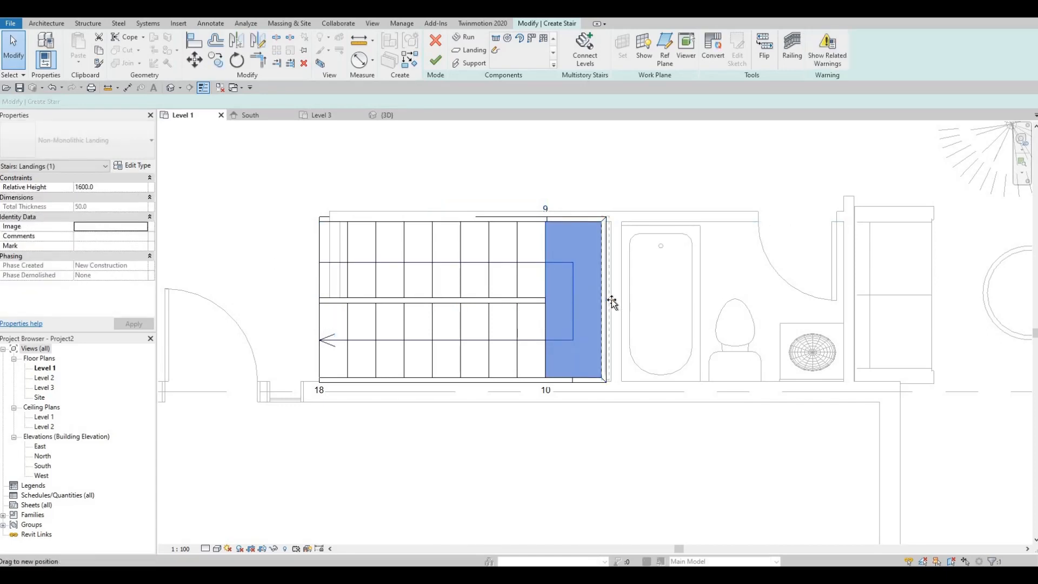
{"action": "left_click_drag", "start_coordinate": [608, 300], "coordinate": [608, 301]}
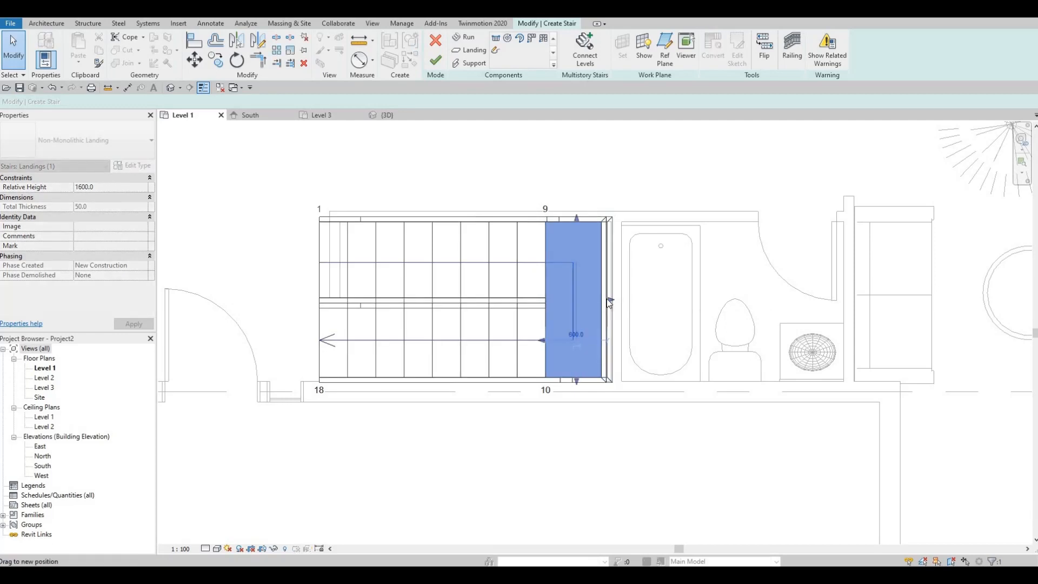
{"action": "key", "text": "Escape"}
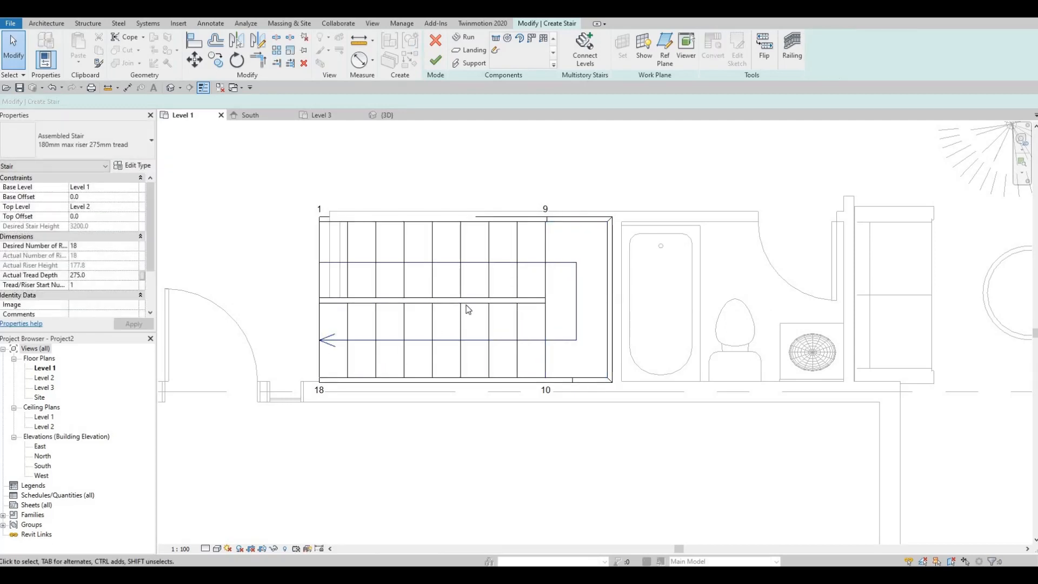
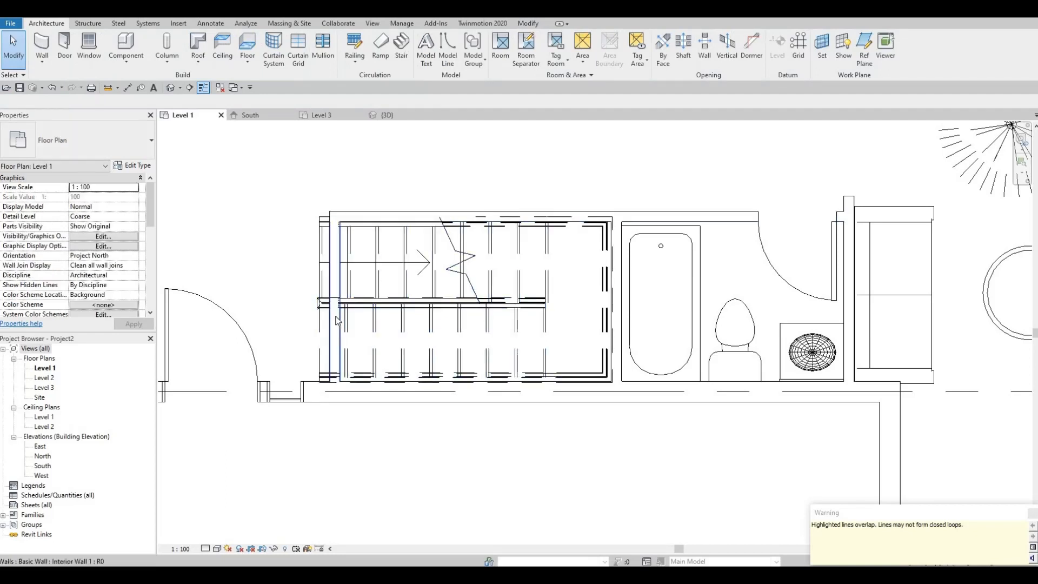
- Nudge the interior wall crossing the stair's start outward until it clears the steps, about 2940 mm from the bathroom partition
{"action": "left_click", "coordinate": [336, 332]}
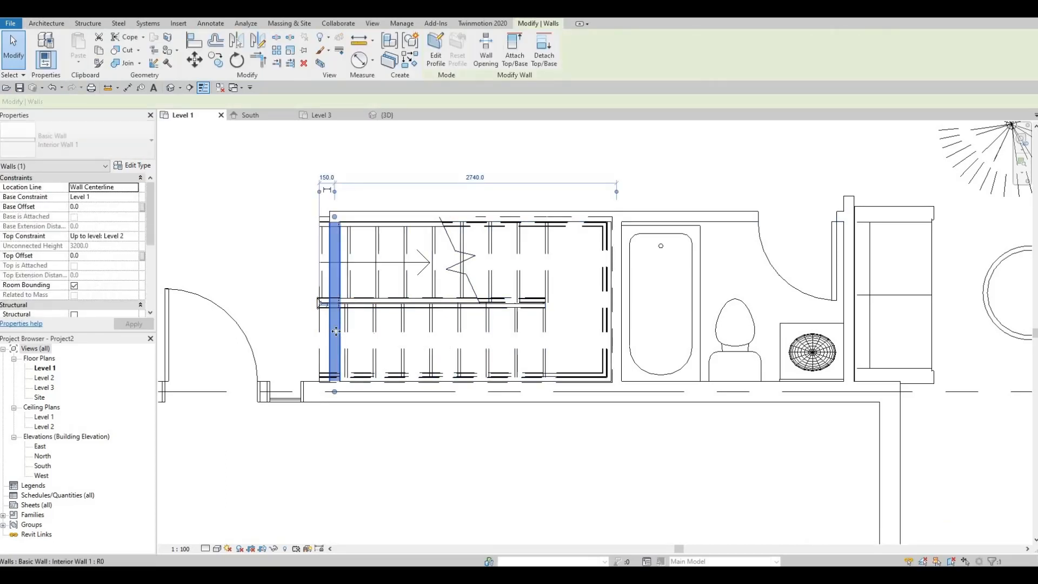
{"action": "key", "text": "Left"}
{"action": "key", "text": "Left"}
{"action": "key", "text": "Left"}
{"action": "key", "text": "Left"}
{"action": "key", "text": "Left"}
{"action": "key", "text": "Left"}
{"action": "key", "text": "Left"}
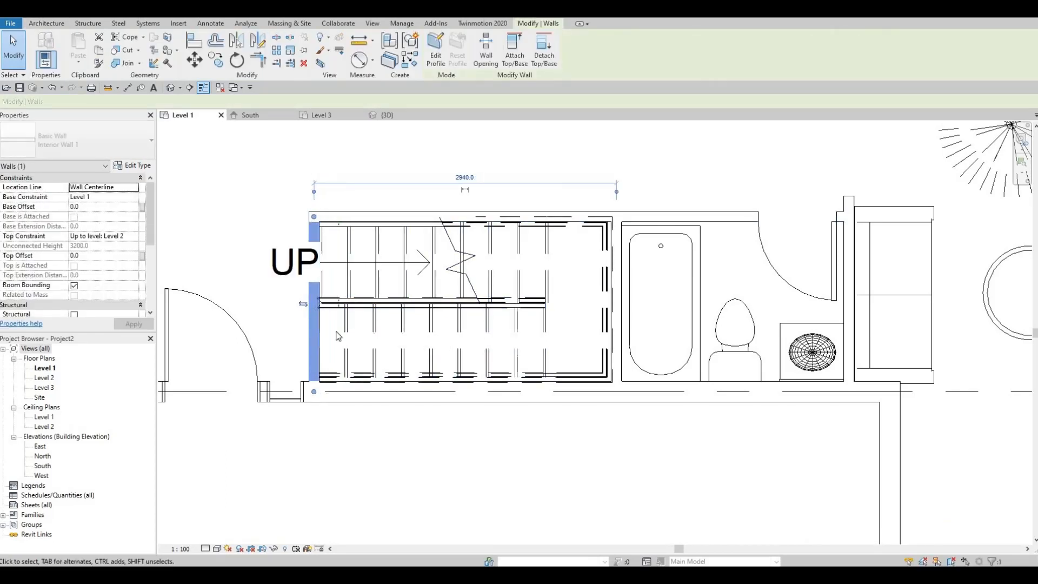
{"action": "key", "text": "Right"}
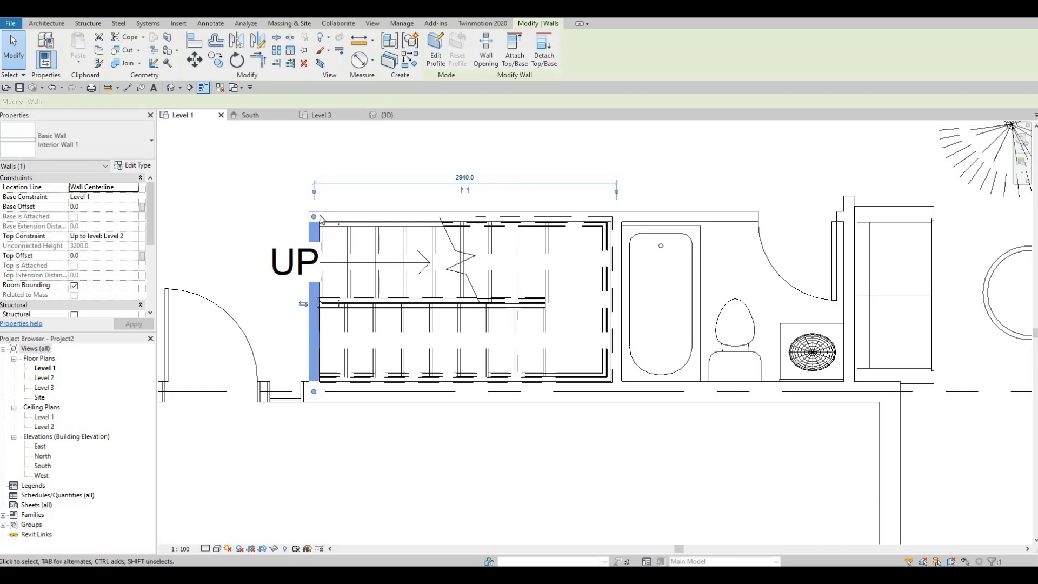
- Shorten that wall's upper end down to the middle railing, leaving a stub about 870 mm long beside the second run
{"action": "left_click_drag", "start_coordinate": [314, 217], "coordinate": [317, 302]}
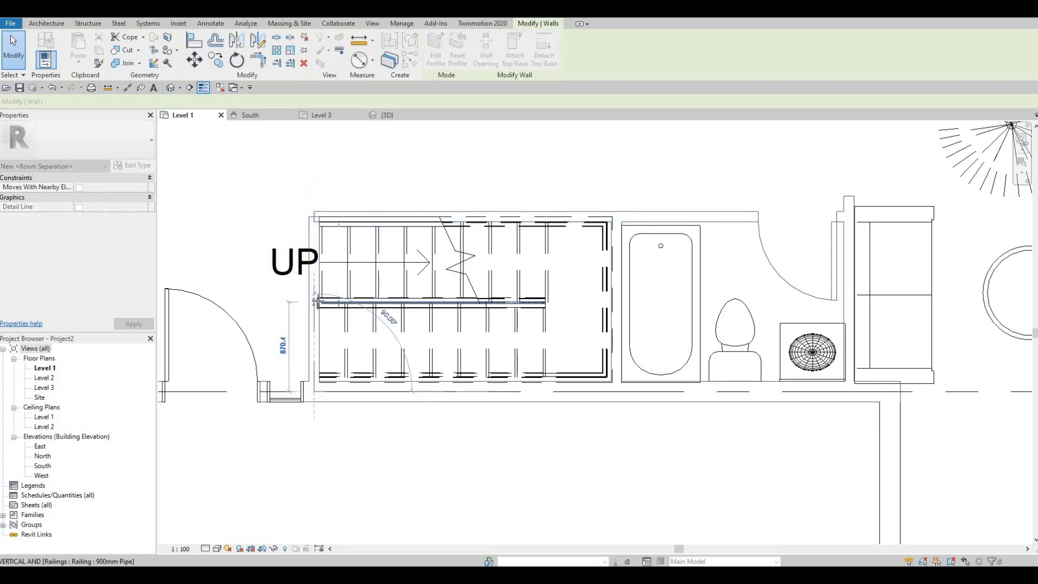
{"action": "left_click", "coordinate": [306, 306]}
{"action": "key", "text": "Escape"}
{"action": "key", "text": "Escape"}
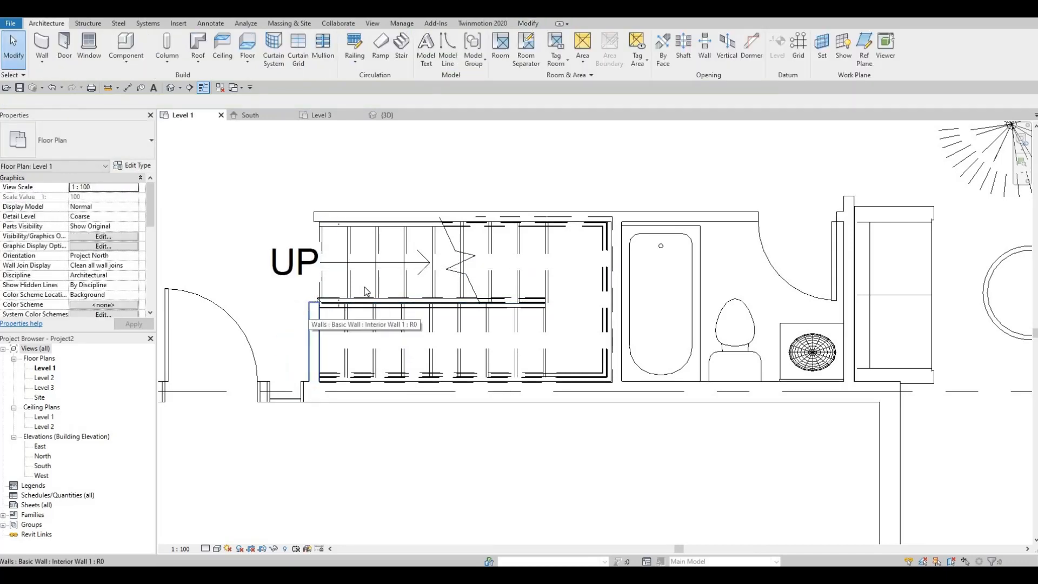
- Pull the free end of the long wall above the stair back to the first riser, making it about 5160 mm long
{"action": "left_click", "coordinate": [321, 216]}
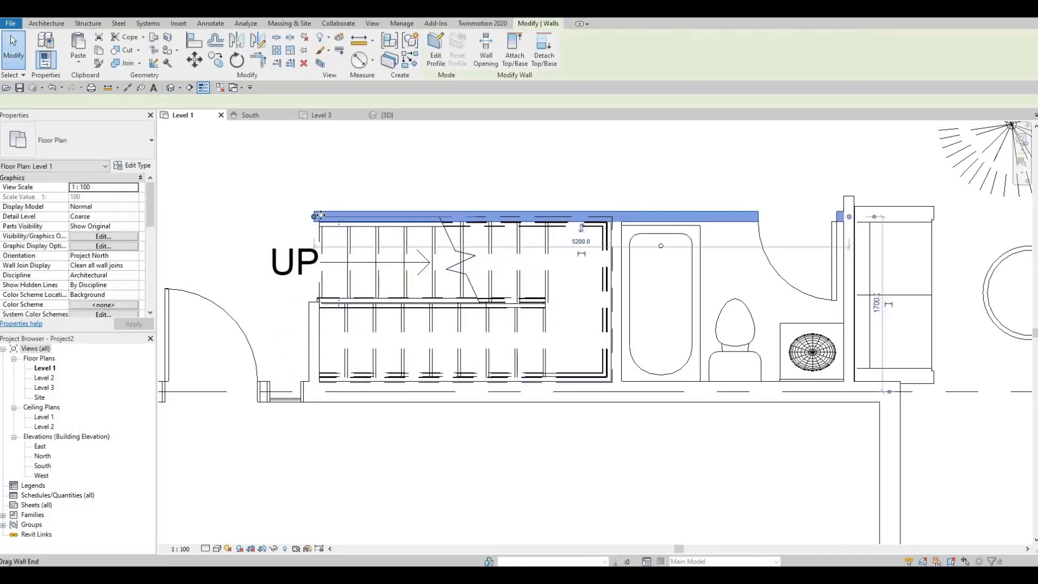
{"action": "left_click_drag", "start_coordinate": [315, 216], "coordinate": [403, 237]}
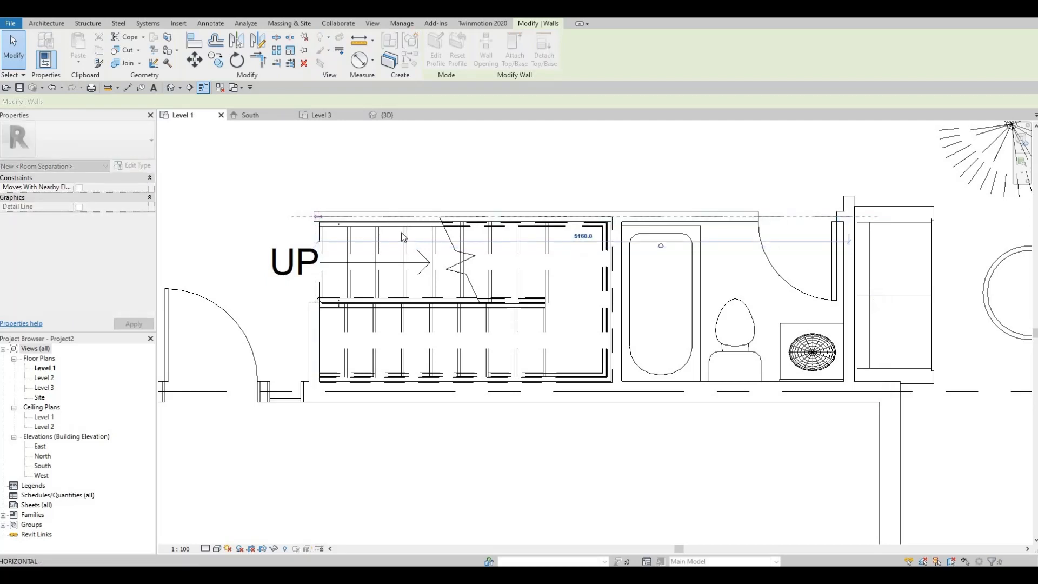
{"action": "left_click", "coordinate": [268, 317]}
{"action": "key", "text": "Tab"}
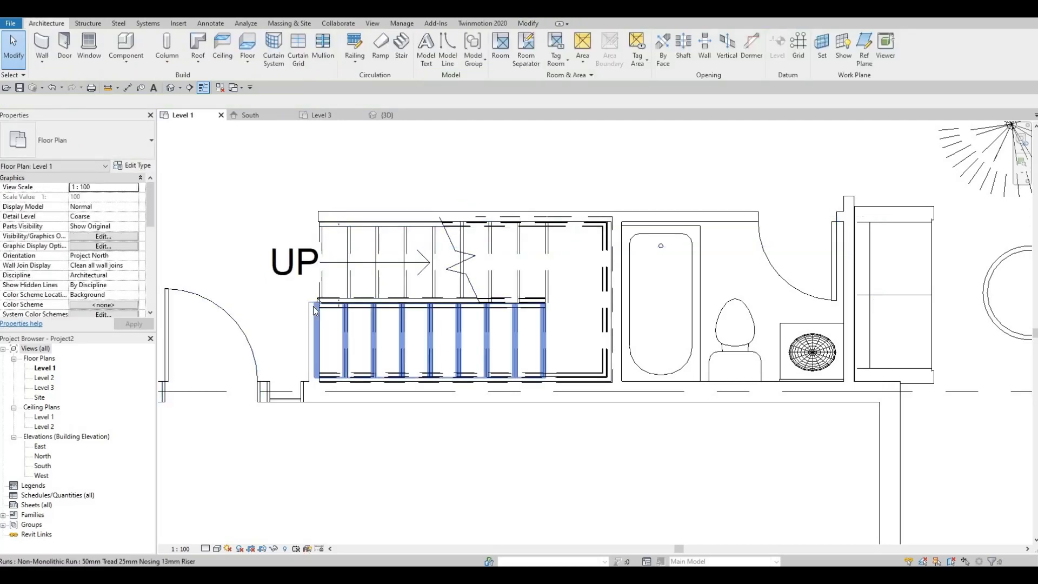
- Stretch the upper end of the short wall beside the stair slightly to a length of about 880 mm
{"action": "left_click", "coordinate": [311, 309]}
{"action": "key", "text": "Escape"}
{"action": "left_click", "coordinate": [314, 307]}
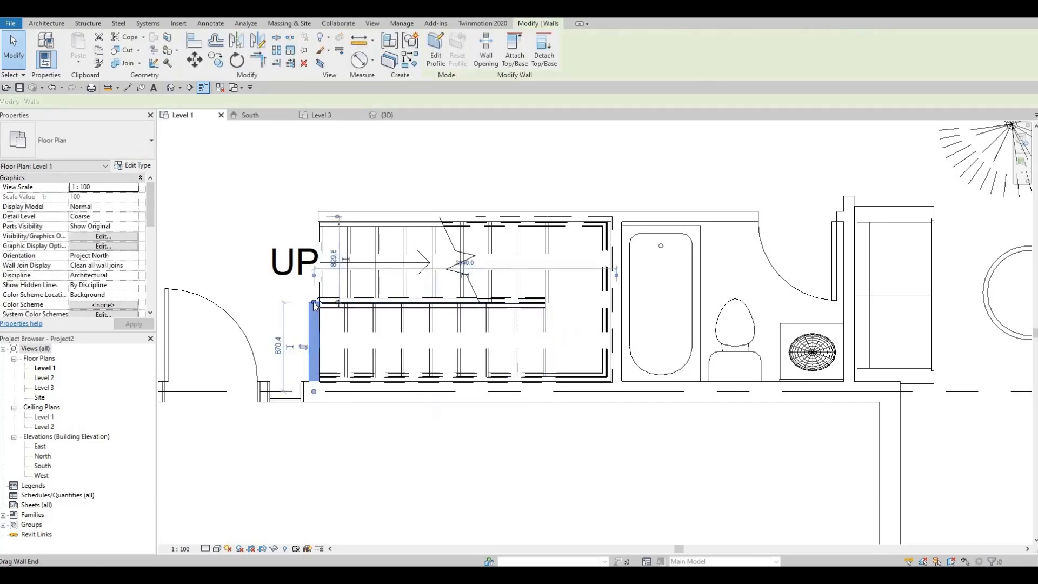
{"action": "left_click_drag", "start_coordinate": [314, 302], "coordinate": [314, 300]}
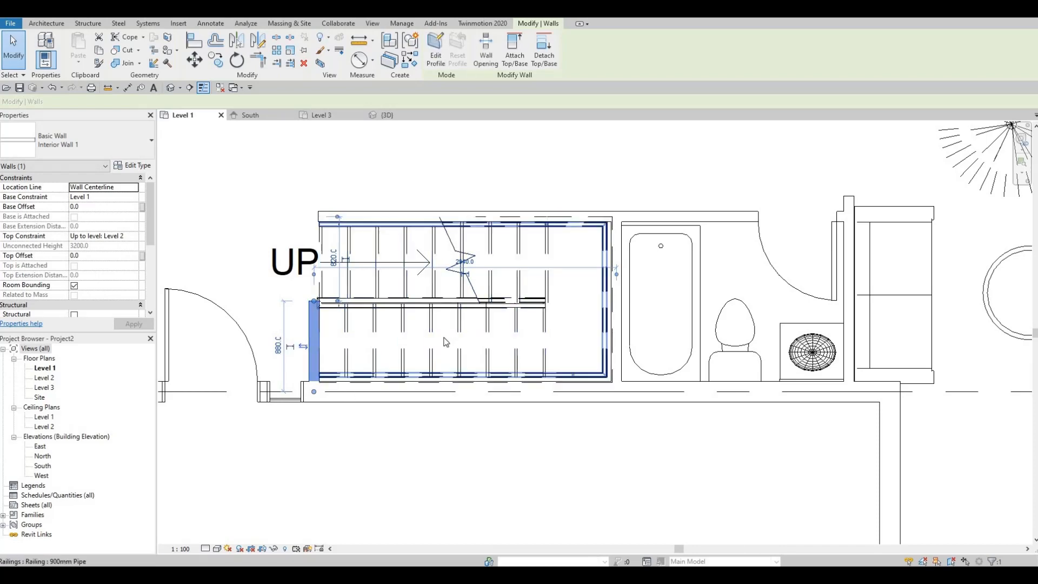
{"action": "key", "text": "Escape"}
- Place a 900 x 2000mm M_Door-Exterior-Single-Entry-Half Arch Glass-Wood_Clad door in the vertical exterior wall below the bathroom, swinging into the hallway
{"action": "middle_click_drag", "start_coordinate": [477, 306], "coordinate": [559, 253]}
{"action": "scroll", "coordinate": [559, 252], "scroll_direction": "down", "scroll_amount": 1}
{"action": "scroll", "coordinate": [635, 300], "scroll_direction": "down", "scroll_amount": 2}
{"action": "scroll", "coordinate": [587, 359], "scroll_direction": "down", "scroll_amount": 1}
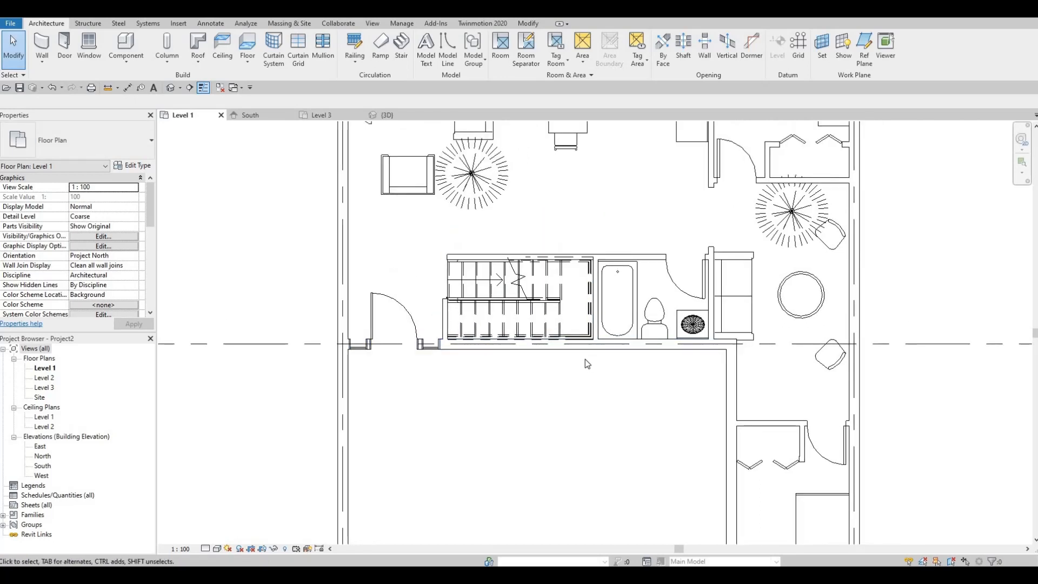
{"action": "left_click", "coordinate": [69, 44]}
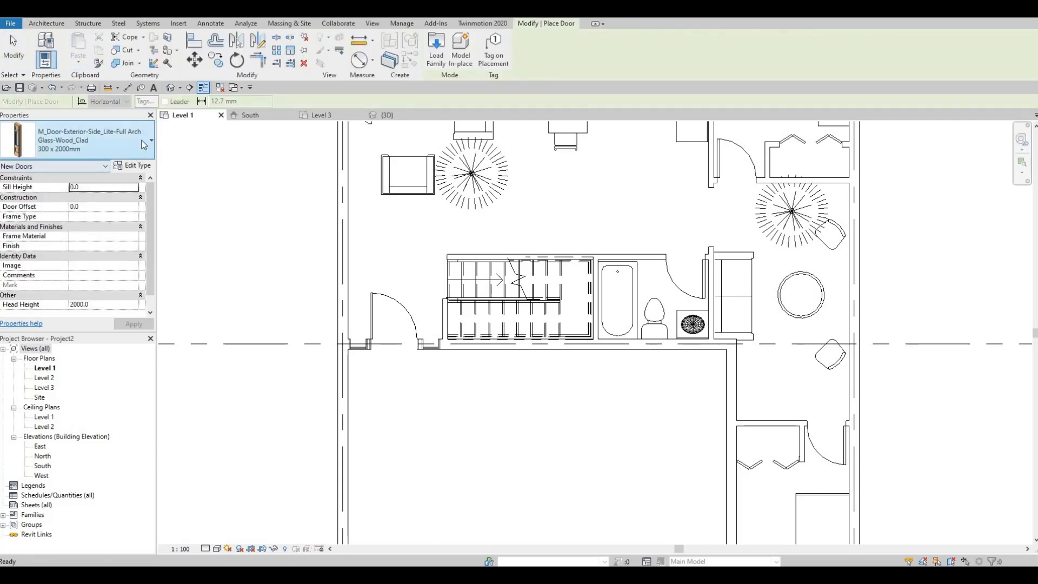
{"action": "left_click", "coordinate": [147, 142]}
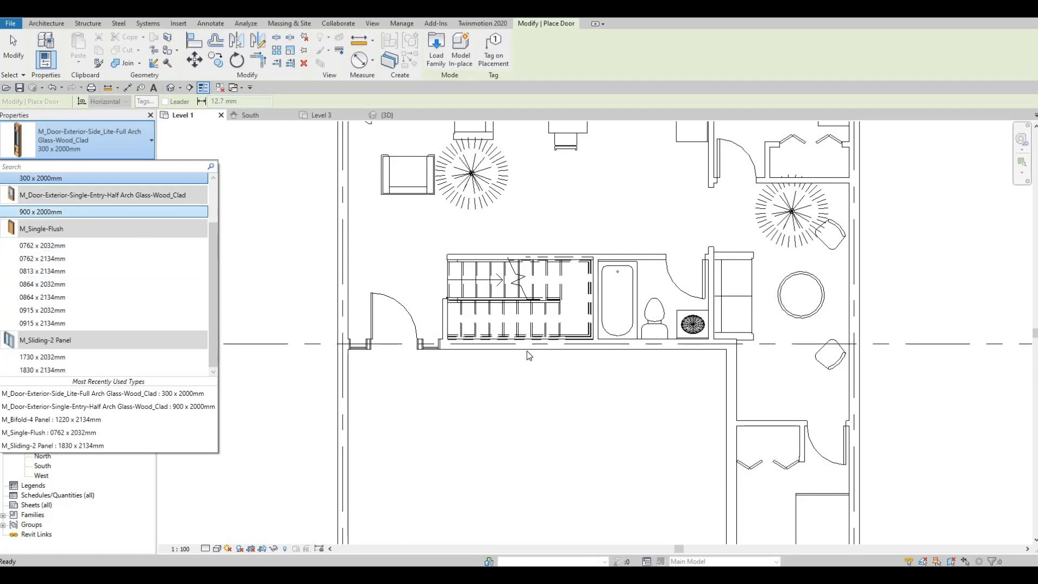
{"action": "left_click", "coordinate": [41, 212]}
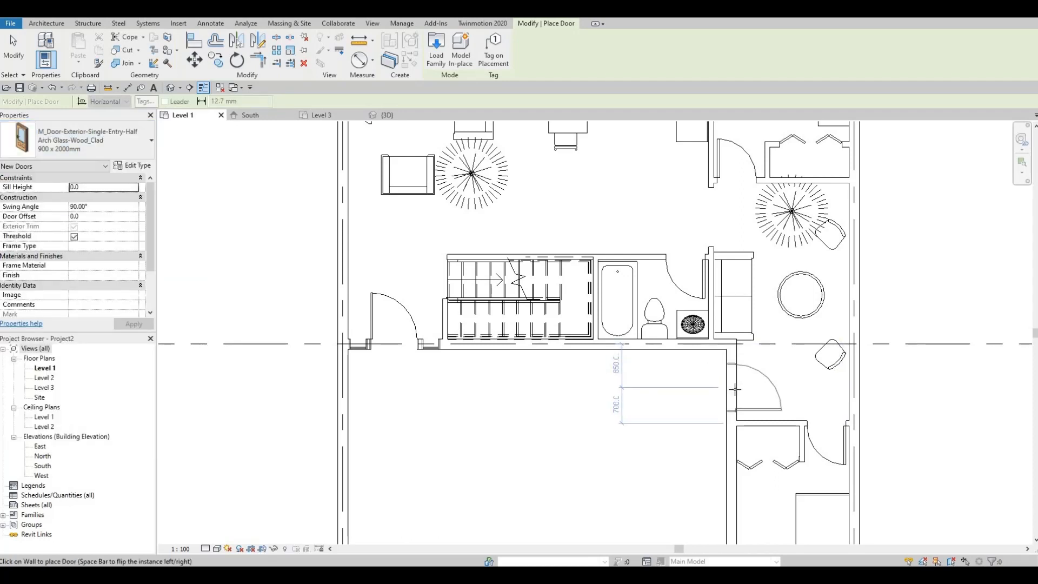
{"action": "left_click", "coordinate": [734, 390]}
{"action": "key", "text": "Escape"}
{"action": "key", "text": "Escape"}
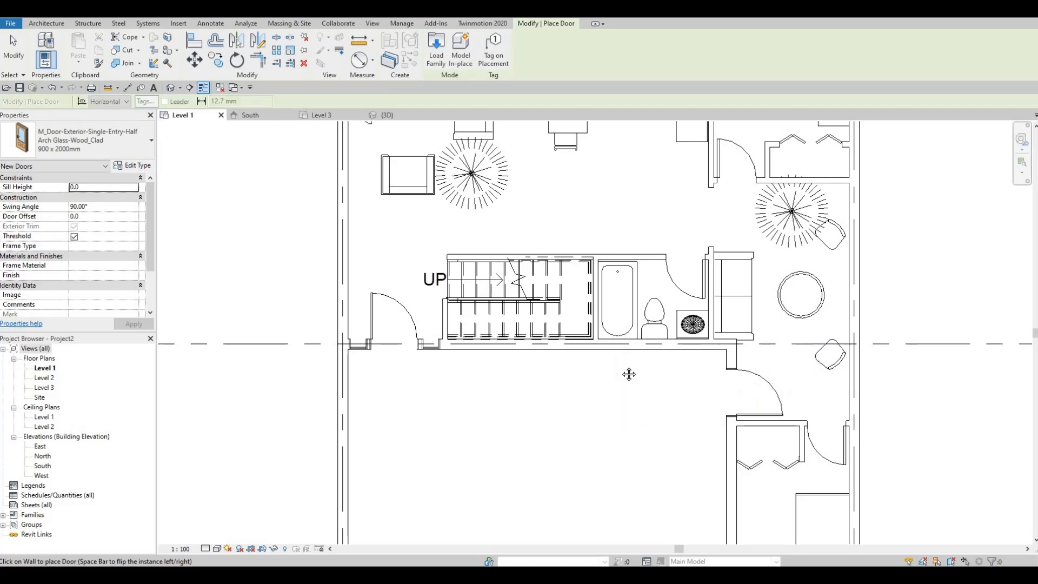
- Start loading a family and open the Windows folder of the Canada library
{"action": "middle_click_drag", "start_coordinate": [559, 386], "coordinate": [527, 354]}
{"action": "scroll", "coordinate": [527, 354], "scroll_direction": "down", "scroll_amount": 3}
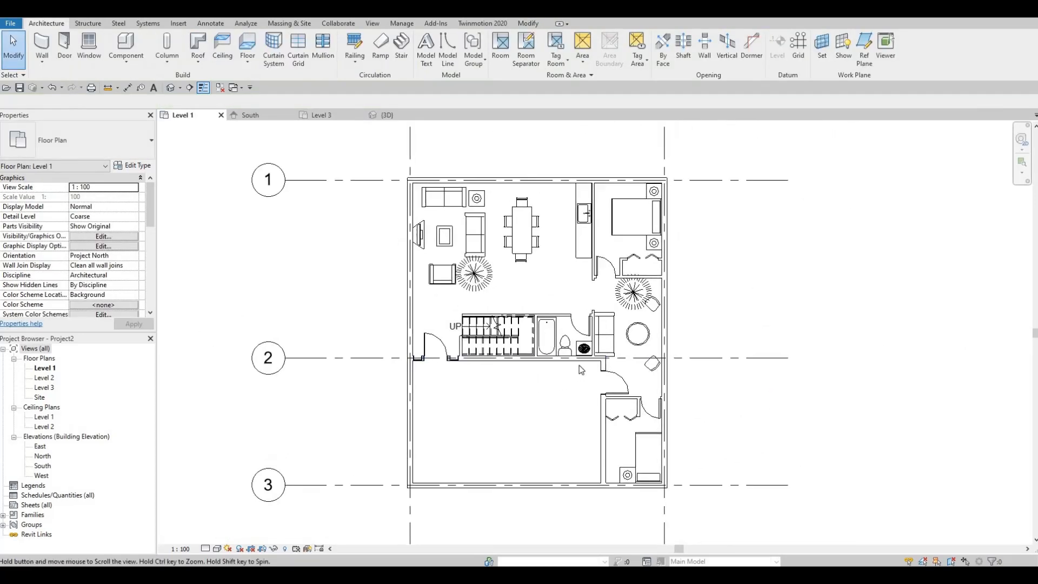
{"action": "left_click", "coordinate": [178, 24]}
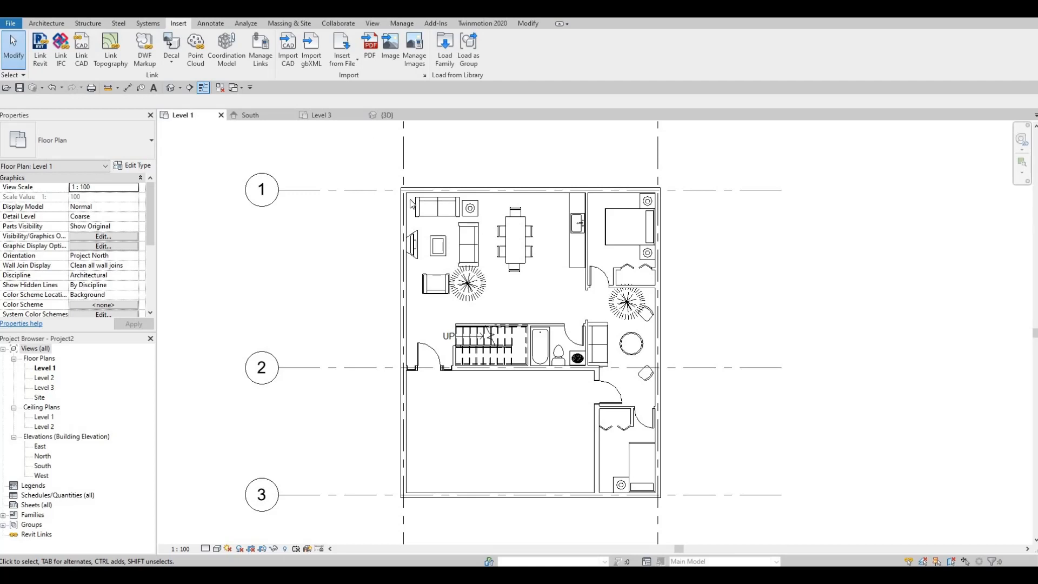
{"action": "middle_click_drag", "start_coordinate": [390, 203], "coordinate": [283, 212]}
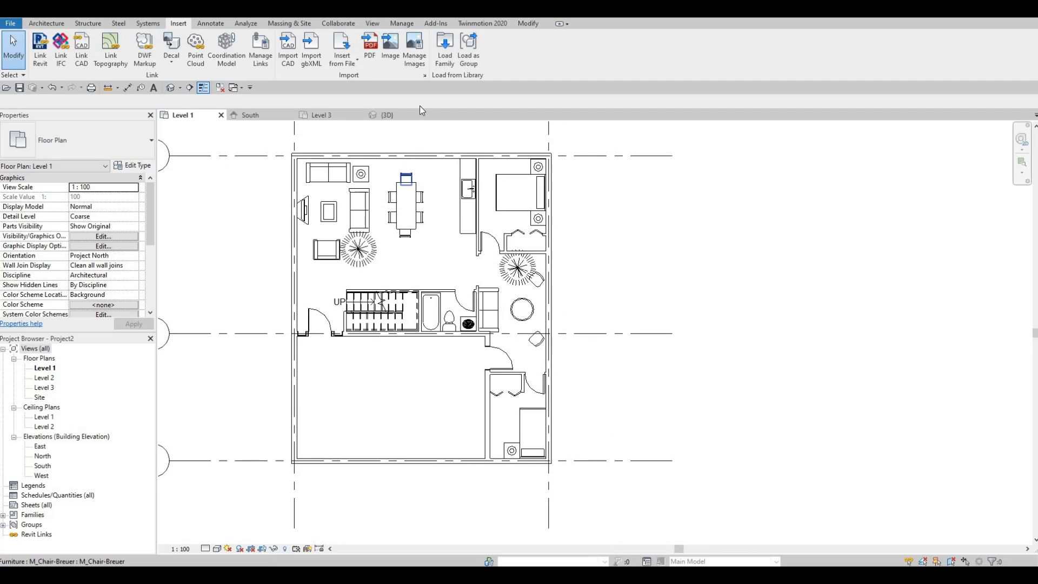
{"action": "left_click", "coordinate": [444, 54]}
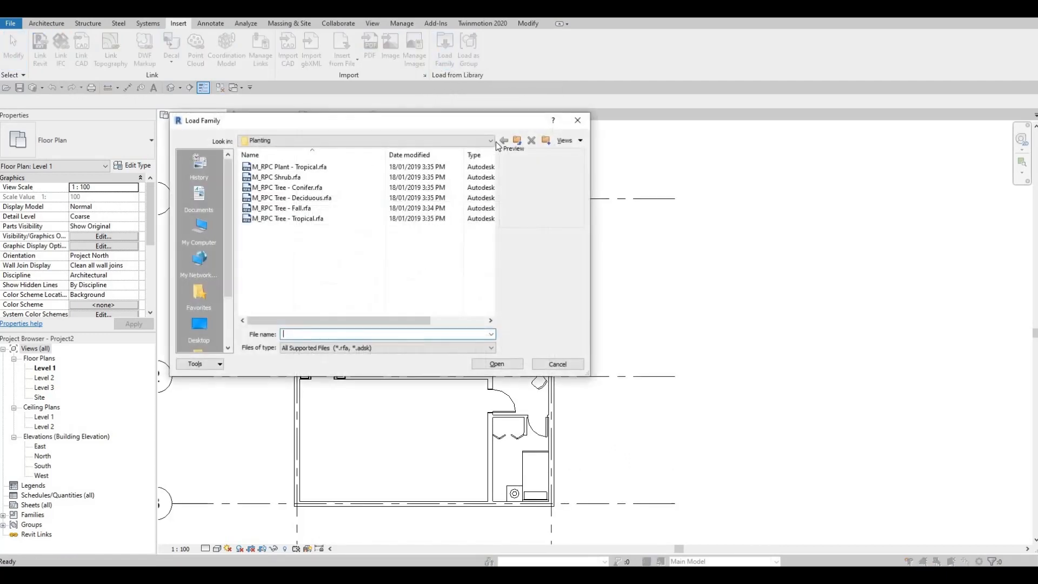
{"action": "left_click", "coordinate": [490, 140]}
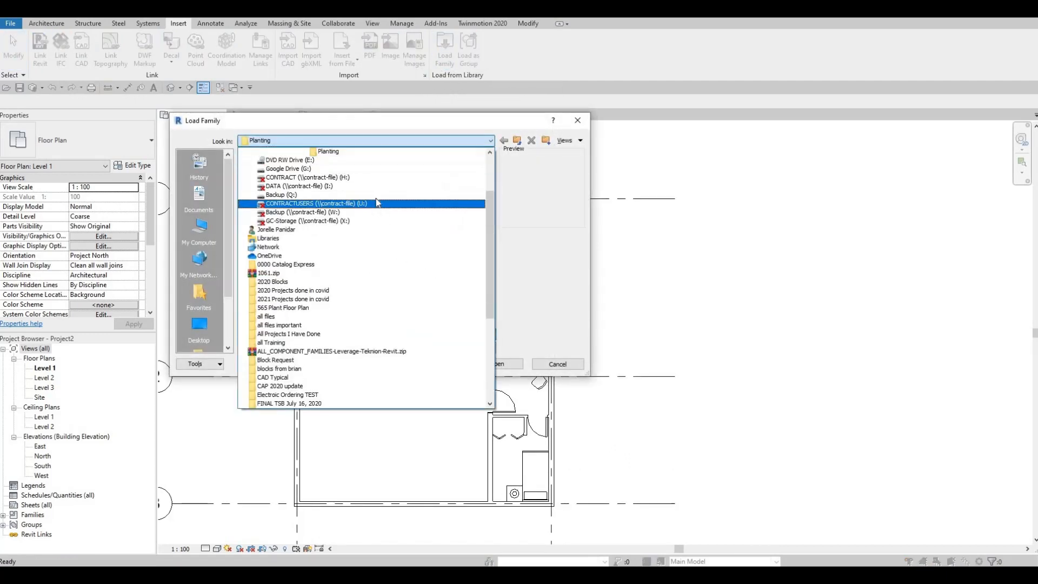
{"action": "left_click", "coordinate": [475, 190]}
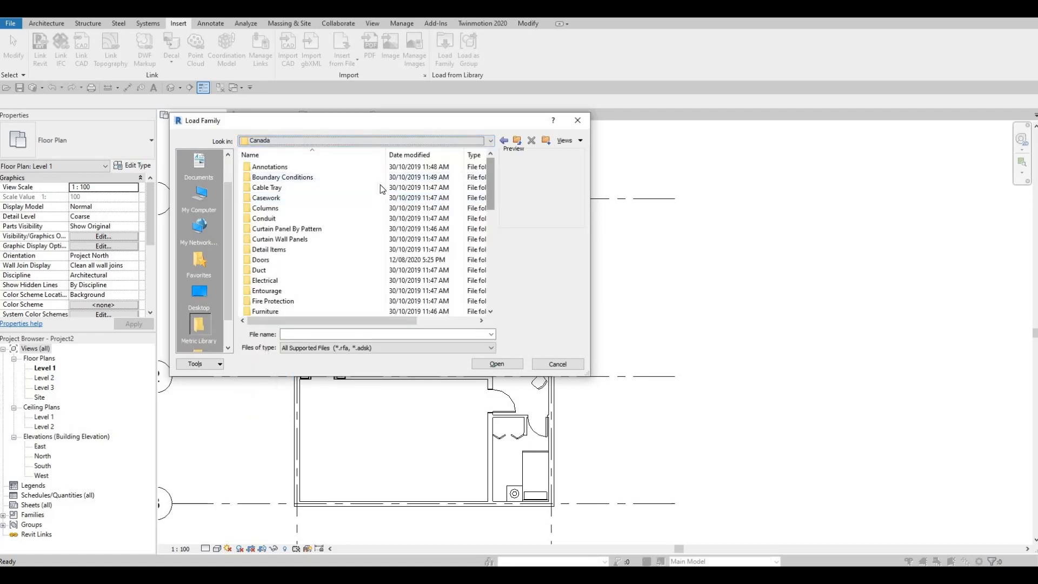
{"action": "left_click_drag", "start_coordinate": [487, 167], "coordinate": [492, 270]}
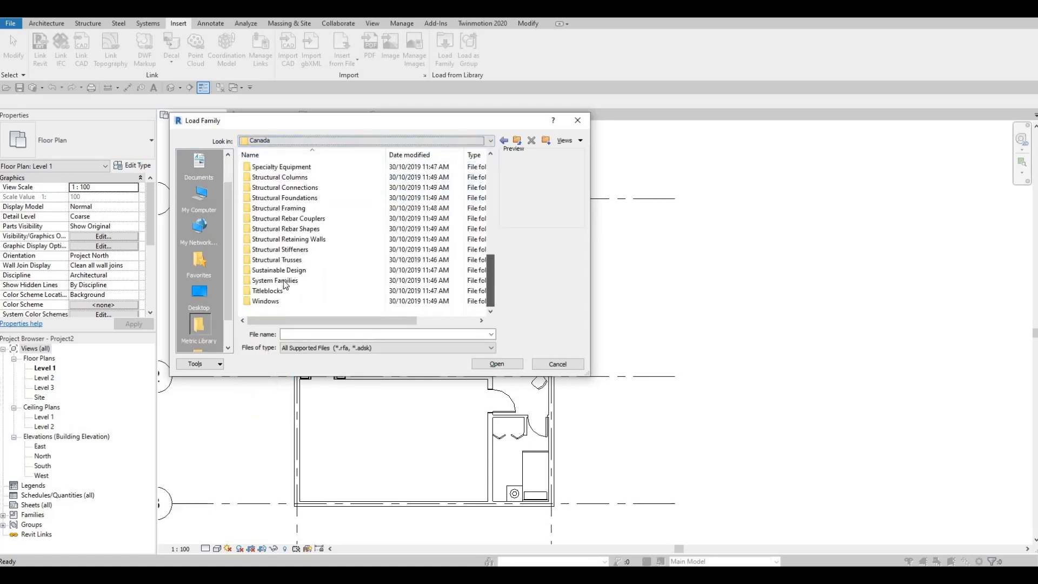
{"action": "double_click", "coordinate": [265, 301]}
{"action": "left_click", "coordinate": [292, 177]}
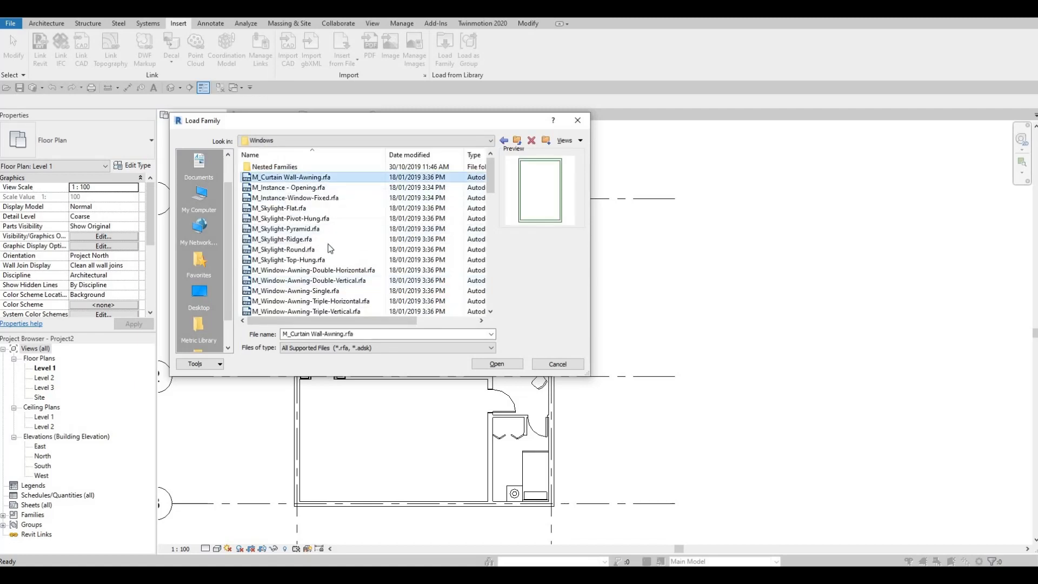
- Examine the previews of the sliding, hung and fixed window families to compare their styles
{"action": "scroll", "coordinate": [287, 259], "scroll_direction": "down", "scroll_amount": 4}
{"action": "scroll", "coordinate": [378, 260], "scroll_direction": "down", "scroll_amount": 10}
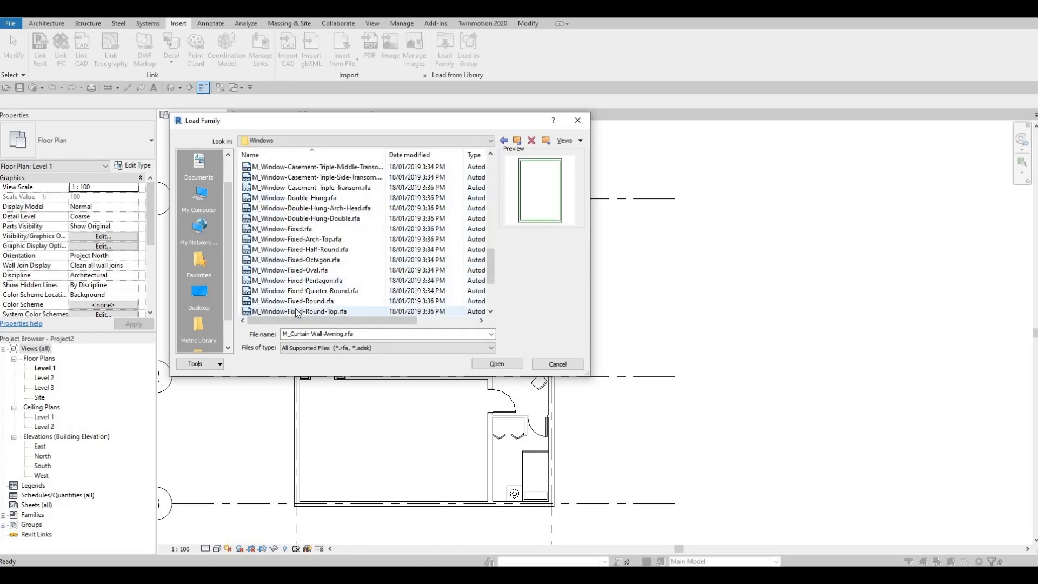
{"action": "key", "text": "End"}
{"action": "key", "text": "Up"}
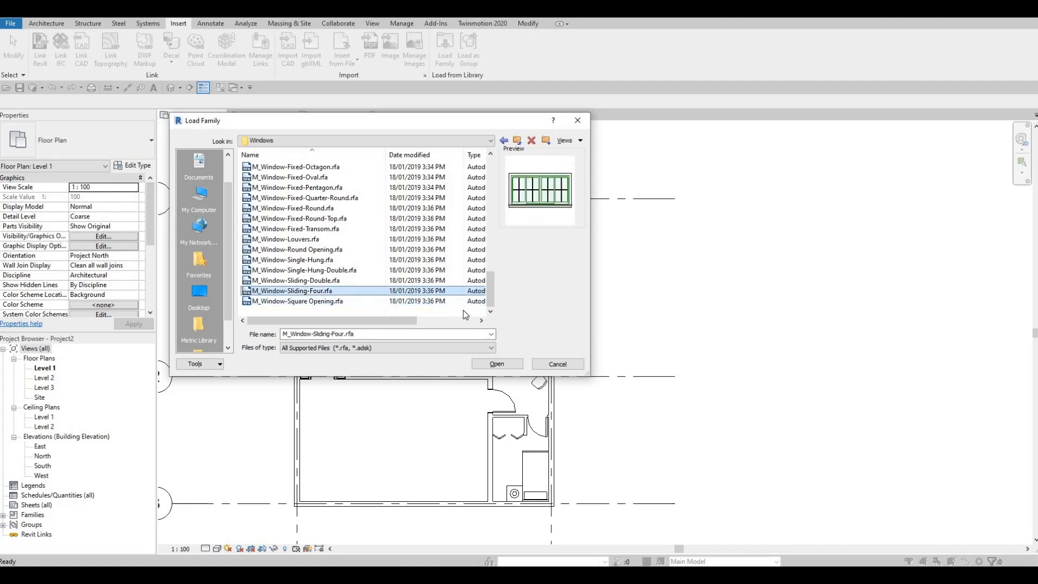
{"action": "key", "text": "Down"}
{"action": "key", "text": "Up"}
{"action": "key", "text": "Up"}
{"action": "key", "text": "Up"}
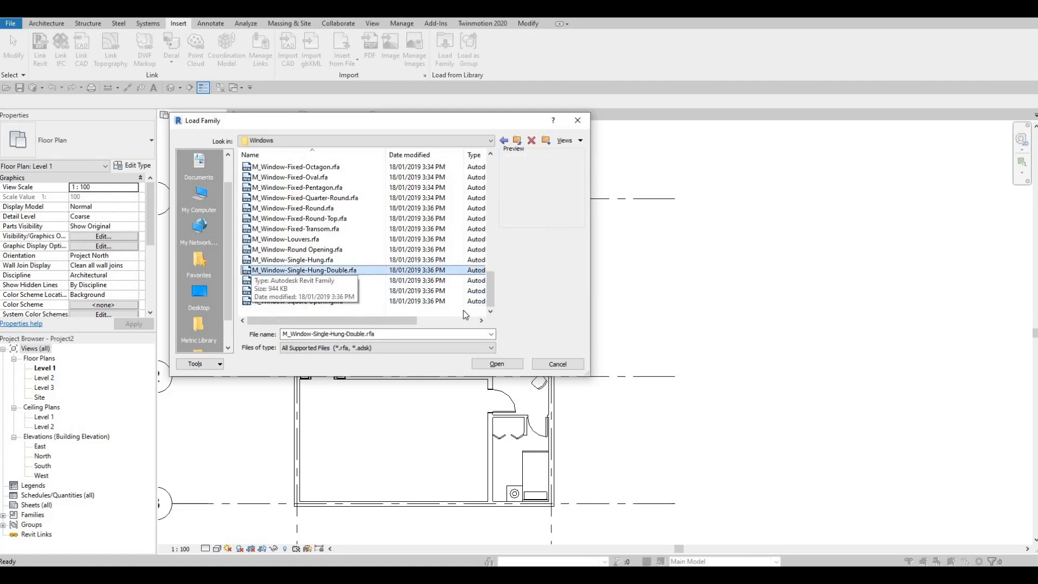
{"action": "key", "text": "Up"}
{"action": "key", "text": "Up"}
{"action": "key", "text": "Down"}
{"action": "key", "text": "Down"}
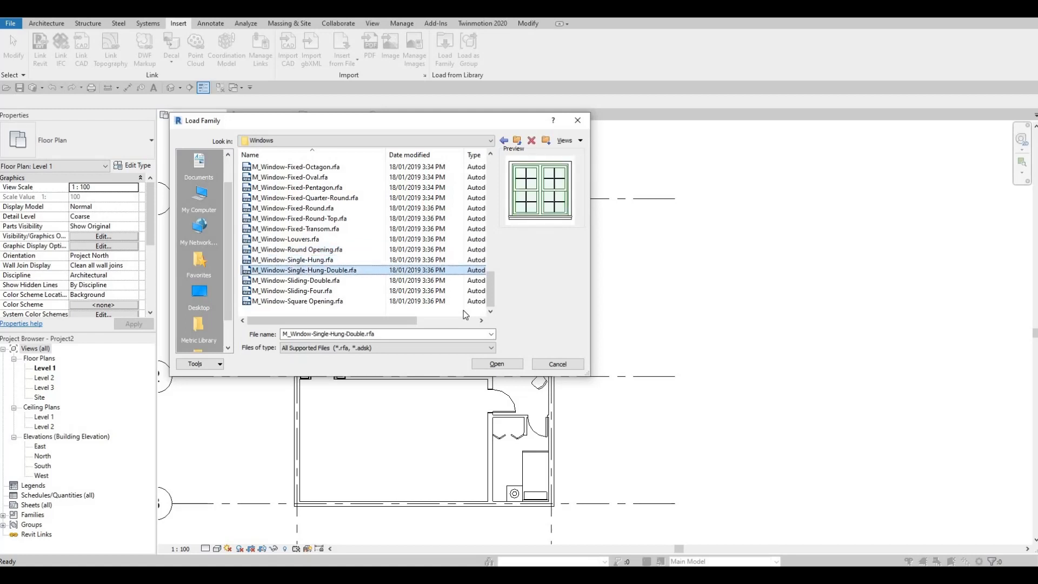
{"action": "key", "text": "Down"}
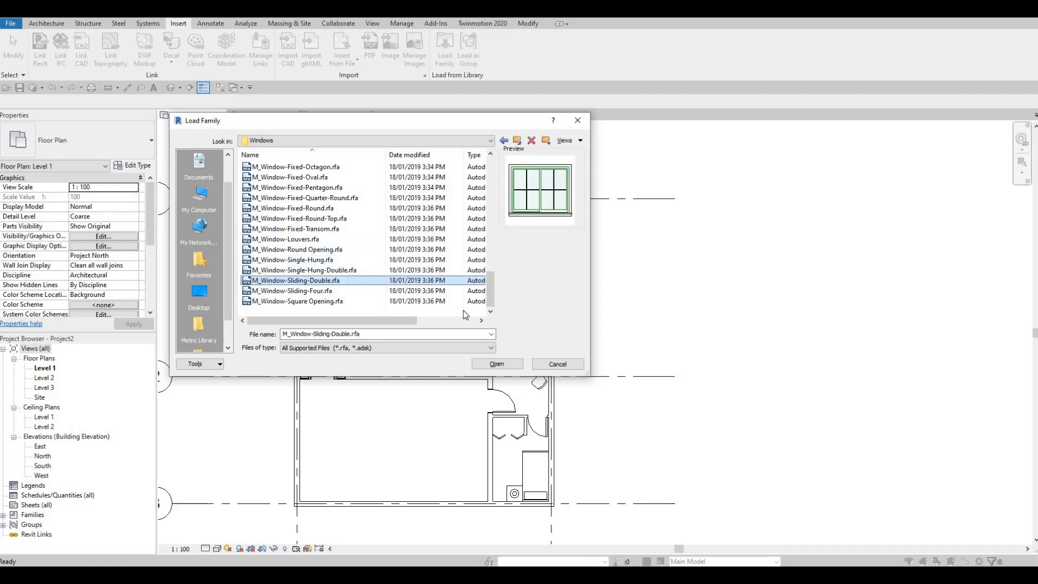
{"action": "key", "text": "Down"}
{"action": "key", "text": "Down"}
{"action": "key", "text": "Up"}
{"action": "key", "text": "Up"}
{"action": "key", "text": "Up"}
{"action": "key", "text": "Up"}
{"action": "key", "text": "Up"}
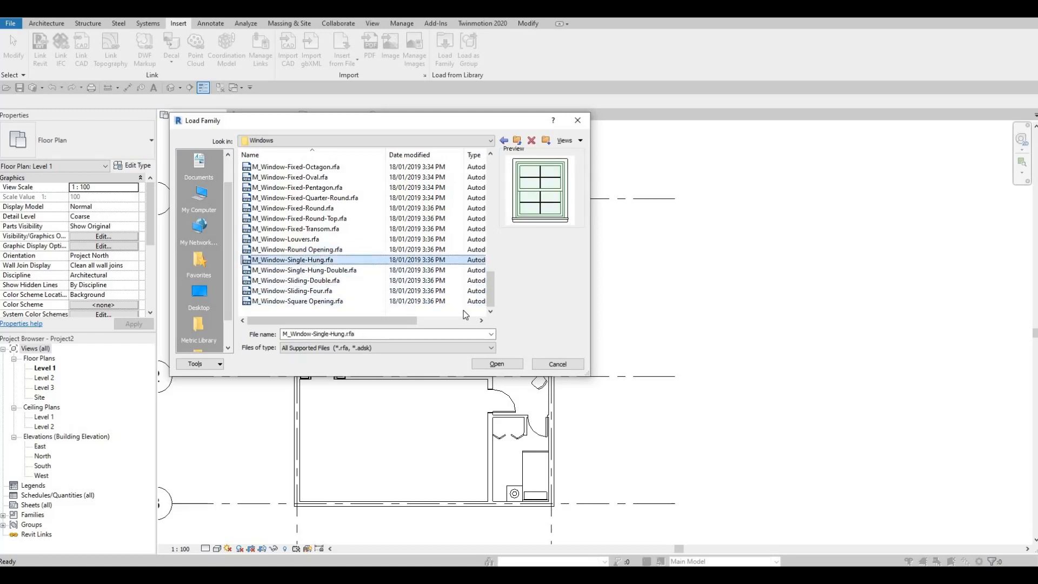
{"action": "key", "text": "Up"}
{"action": "key", "text": "Up"}
{"action": "key", "text": "Up"}
{"action": "key", "text": "Up"}
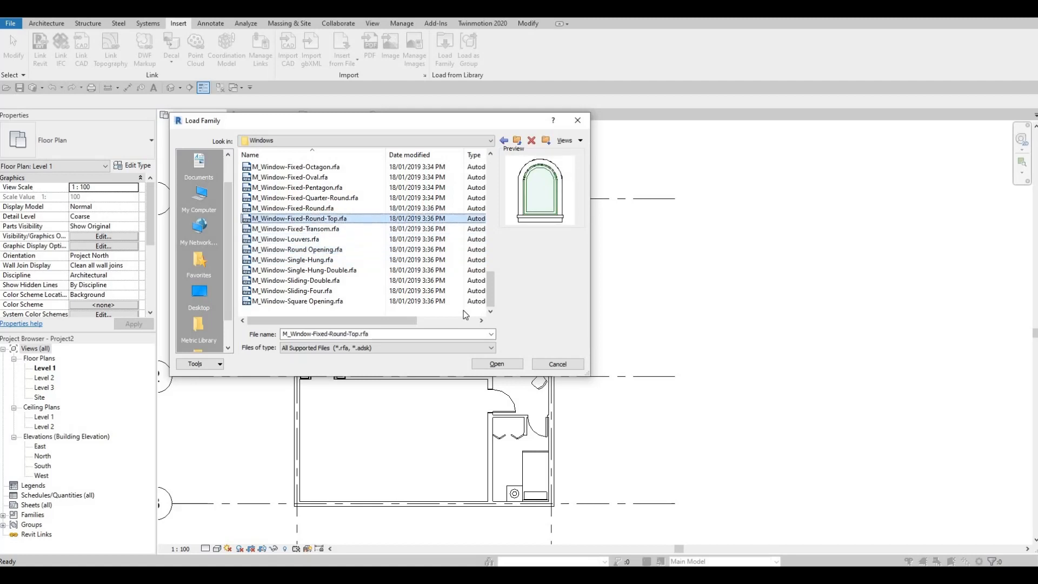
{"action": "key", "text": "Up"}
{"action": "key", "text": "Up"}
{"action": "key", "text": "Up"}
{"action": "key", "text": "Up"}
{"action": "key", "text": "Up"}
{"action": "key", "text": "Up"}
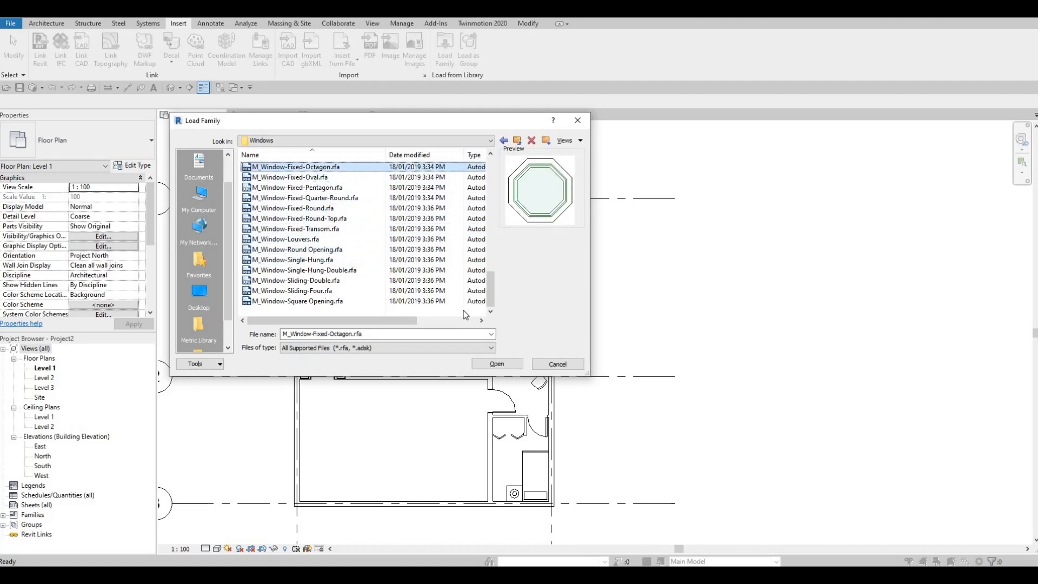
{"action": "key", "text": "Up"}
{"action": "key", "text": "Up"}
{"action": "key", "text": "Up"}
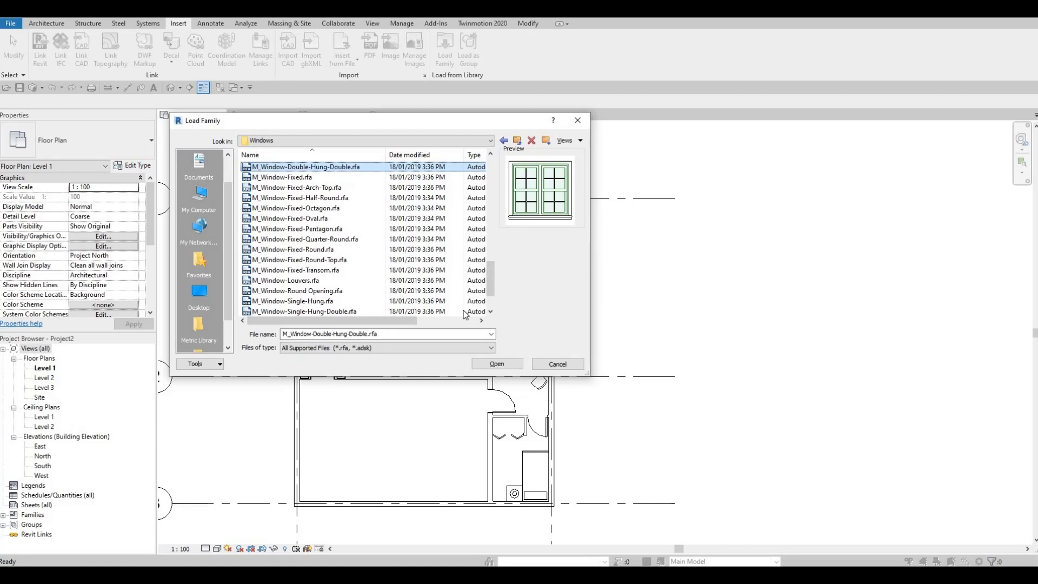
- Load the M_Window-Double-Hung-Double.rfa window family into the project
{"action": "key", "text": "Down"}
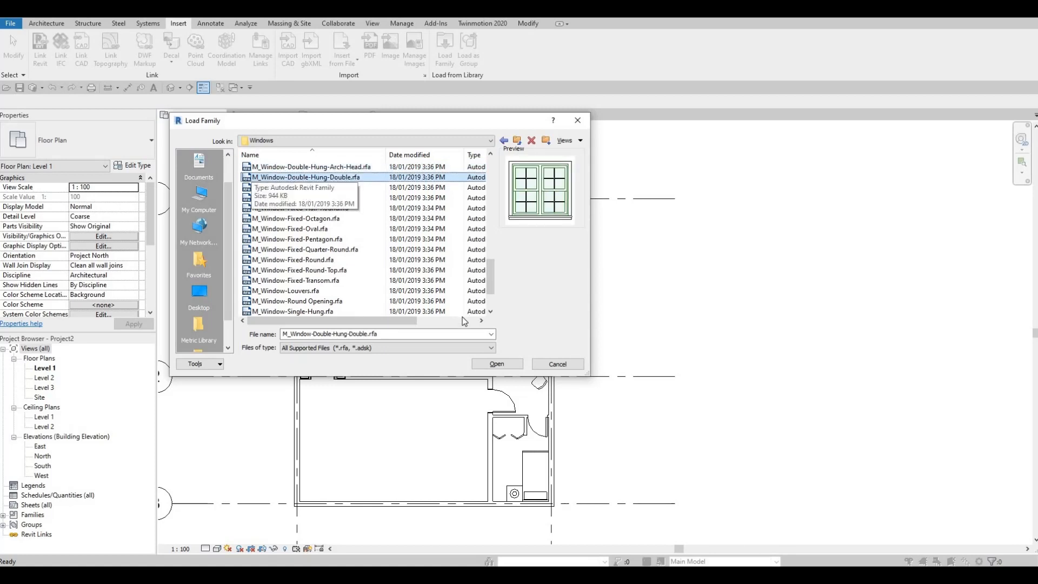
{"action": "left_click", "coordinate": [340, 167], "text": "ctrl"}
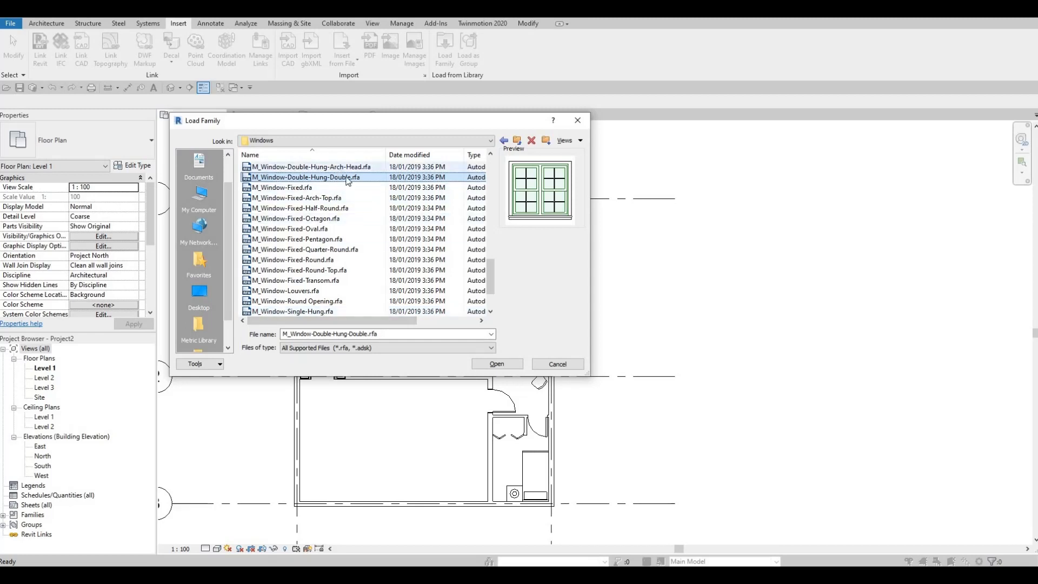
{"action": "left_click", "coordinate": [495, 364]}
{"action": "left_click", "coordinate": [573, 347]}
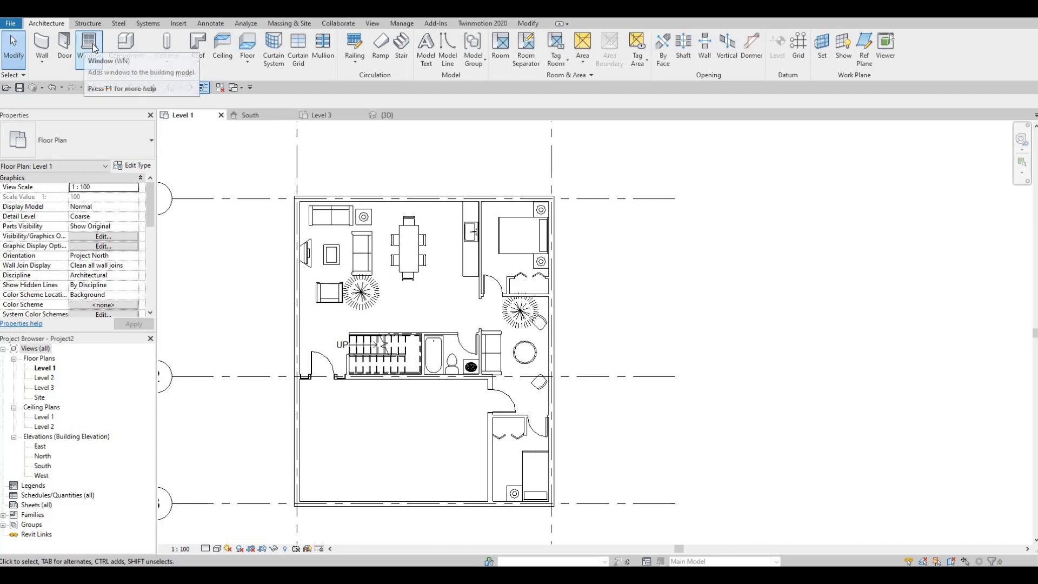
- Place two 1200 x 1100mm M_Window-Double-Hung-Double windows in the upper exterior wall, one 1300 mm from the left grid, one 2950 mm further right
{"action": "left_click", "coordinate": [88, 47]}
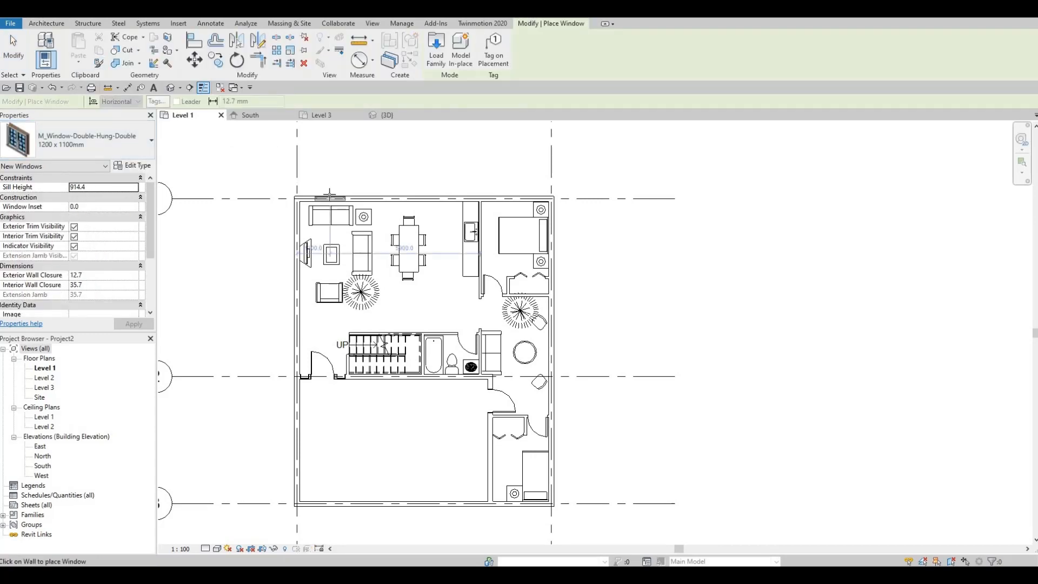
{"action": "scroll", "coordinate": [329, 194], "scroll_direction": "up", "scroll_amount": 3}
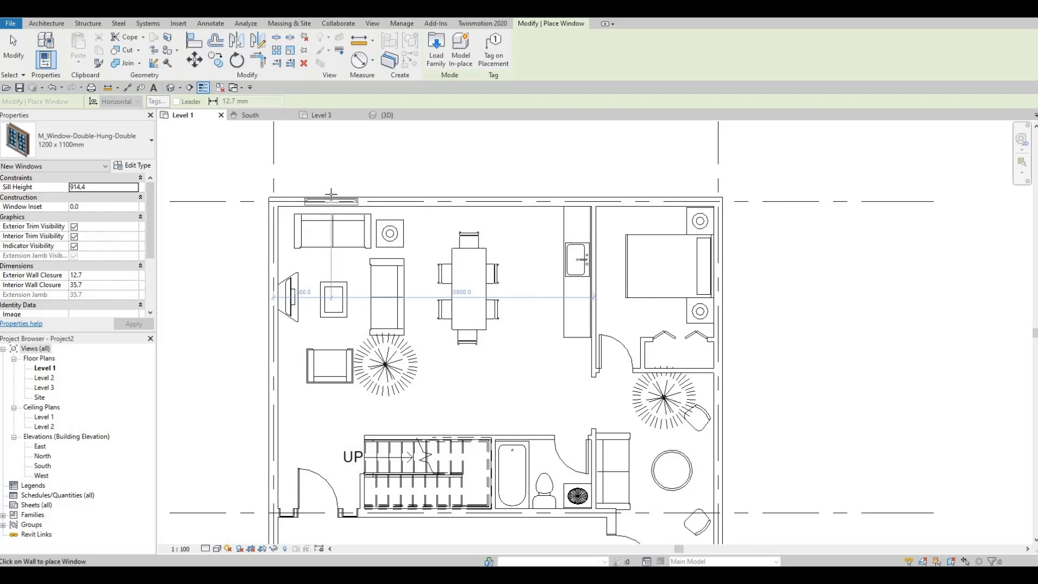
{"action": "left_click", "coordinate": [331, 189]}
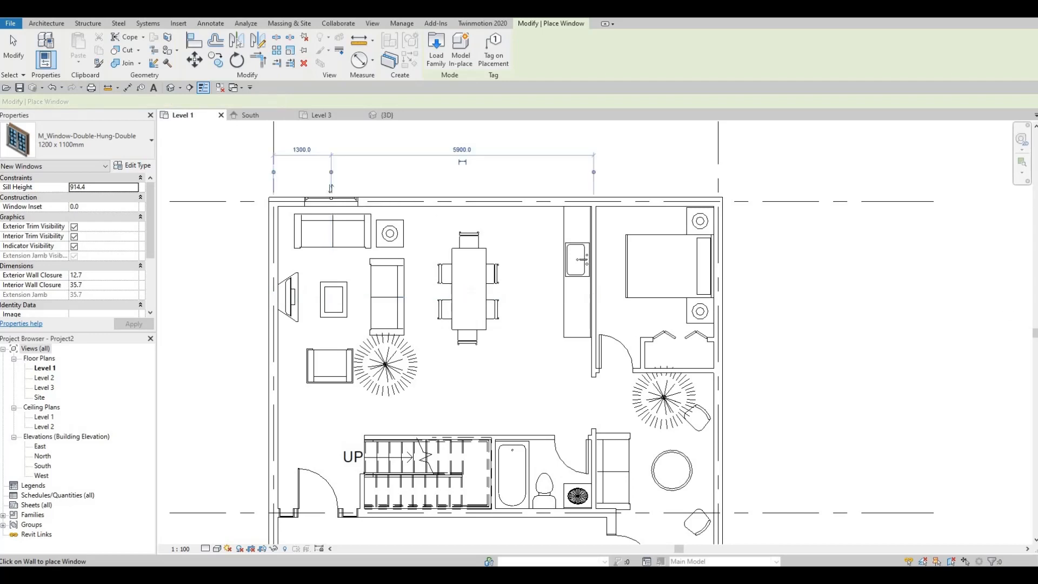
{"action": "scroll", "coordinate": [447, 200], "scroll_direction": "up", "scroll_amount": 1}
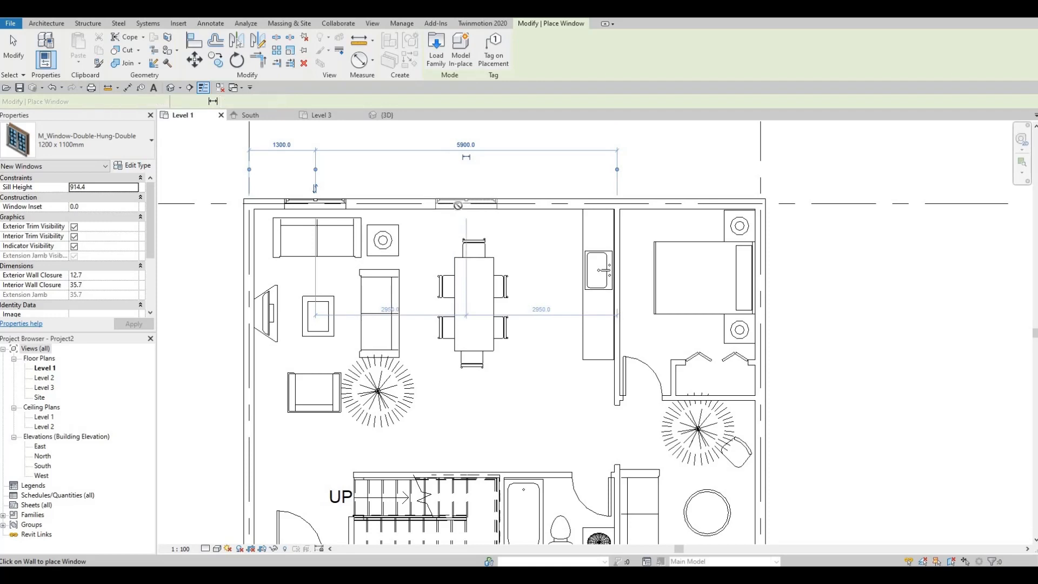
{"action": "left_click", "coordinate": [468, 201]}
- Place another 1200 x 1100mm double-hung double window centred in the upper-right bedroom's upper exterior wall, 1400 mm from each side
{"action": "middle_click_drag", "start_coordinate": [463, 244], "coordinate": [450, 129]}
{"action": "scroll", "coordinate": [452, 270], "scroll_direction": "down", "scroll_amount": 4}
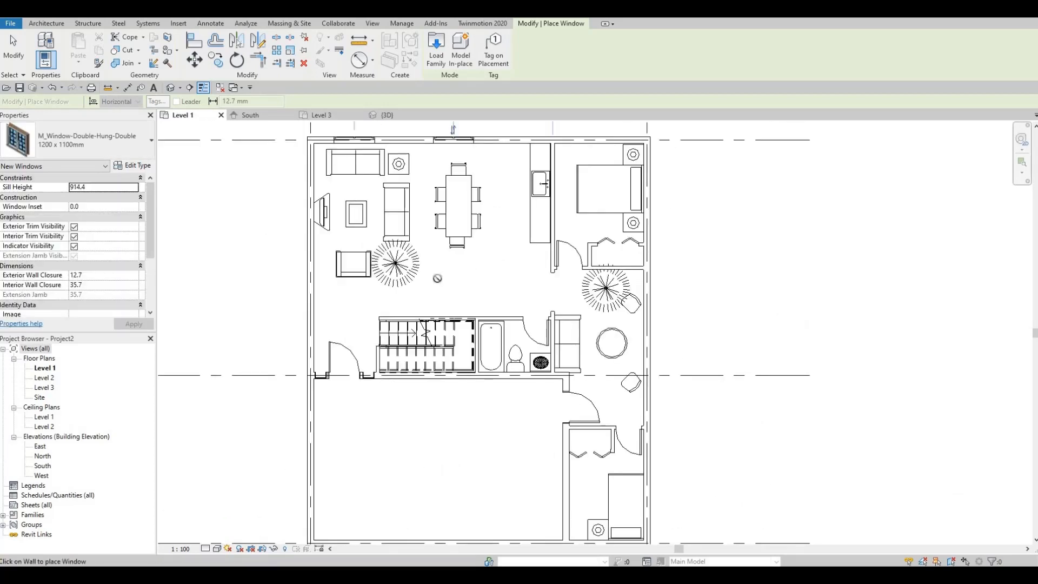
{"action": "middle_click_drag", "start_coordinate": [465, 302], "coordinate": [452, 240]}
{"action": "middle_click_drag", "start_coordinate": [546, 355], "coordinate": [528, 420]}
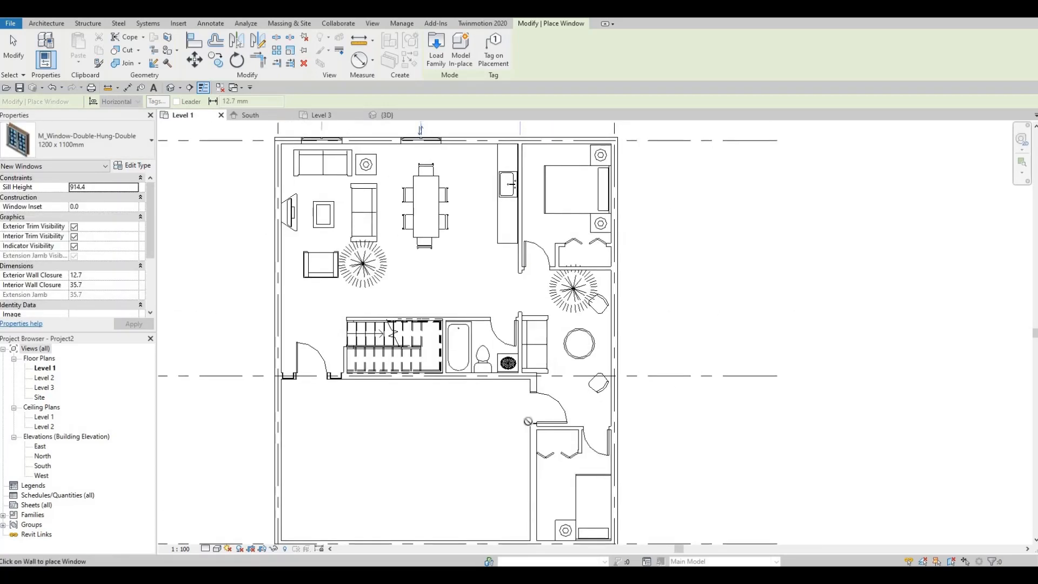
{"action": "middle_click_drag", "start_coordinate": [565, 142], "coordinate": [524, 283]}
{"action": "scroll", "coordinate": [523, 282], "scroll_direction": "up", "scroll_amount": 2}
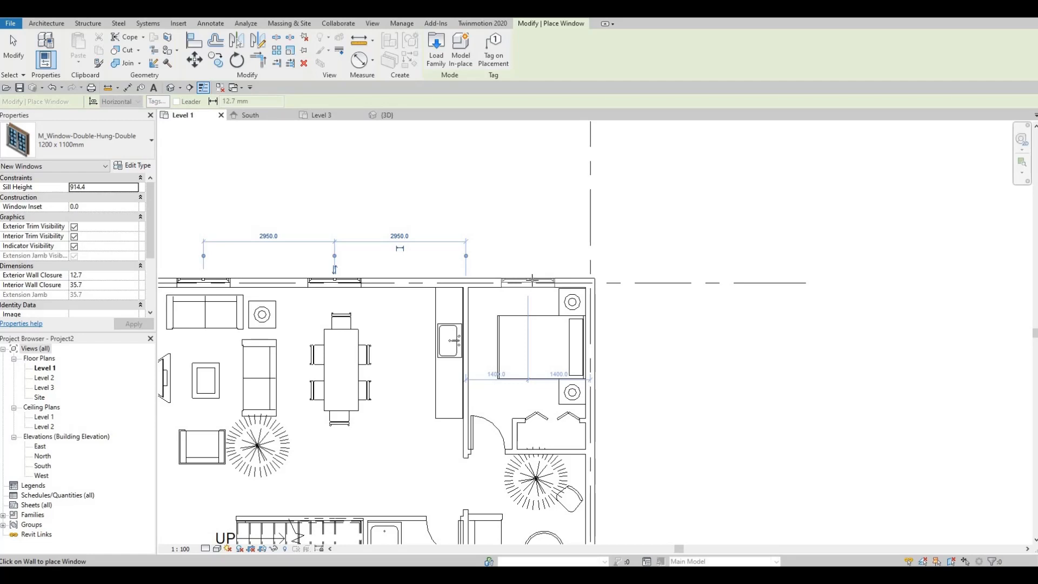
{"action": "left_click", "coordinate": [531, 282]}
- Place a 1200 x 1100mm double-hung double window centred in the lower bedroom's bottom exterior wall, 1200 mm from each side
{"action": "scroll", "coordinate": [529, 300], "scroll_direction": "down", "scroll_amount": 3}
{"action": "middle_click_drag", "start_coordinate": [529, 300], "coordinate": [536, 141]}
{"action": "scroll", "coordinate": [541, 432], "scroll_direction": "up", "scroll_amount": 1}
{"action": "middle_click_drag", "start_coordinate": [551, 438], "coordinate": [553, 354]}
{"action": "scroll", "coordinate": [530, 415], "scroll_direction": "down", "scroll_amount": 1}
{"action": "middle_click_drag", "start_coordinate": [531, 409], "coordinate": [530, 329]}
{"action": "scroll", "coordinate": [531, 329], "scroll_direction": "up", "scroll_amount": 1}
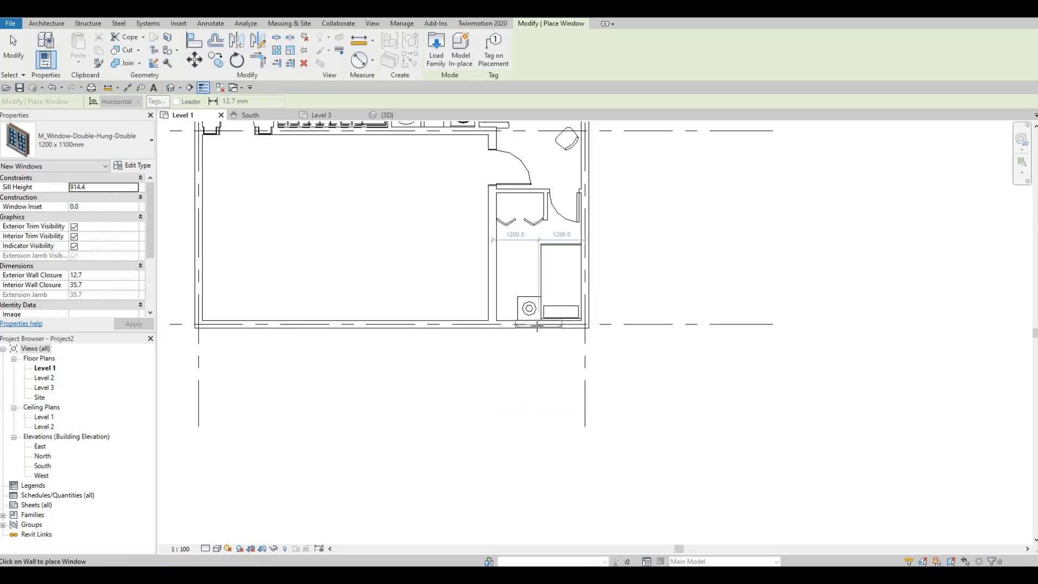
{"action": "left_click", "coordinate": [537, 325]}
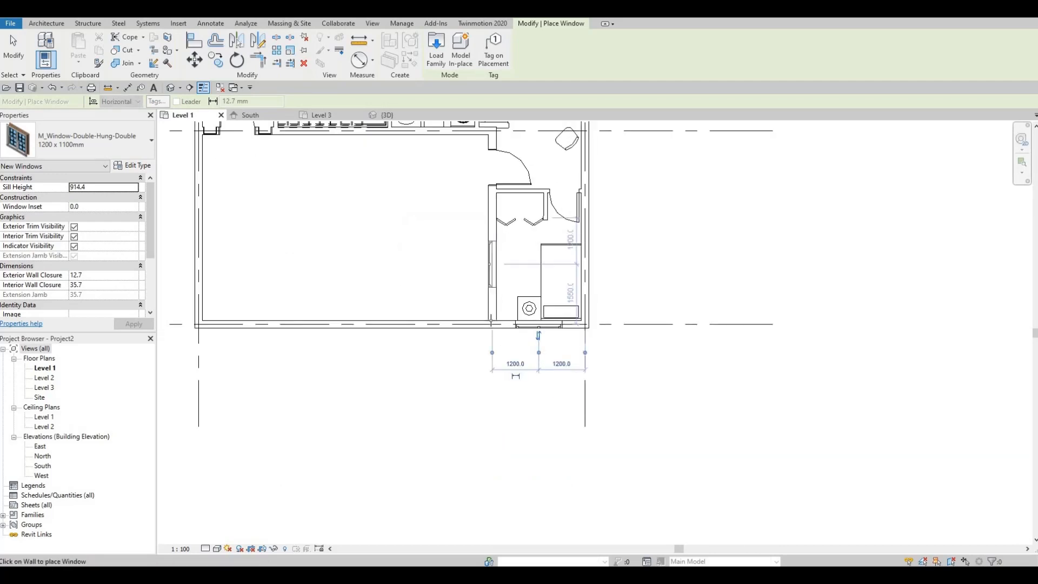
{"action": "middle_click_drag", "start_coordinate": [491, 205], "coordinate": [493, 314]}
{"action": "left_click", "coordinate": [115, 143]}
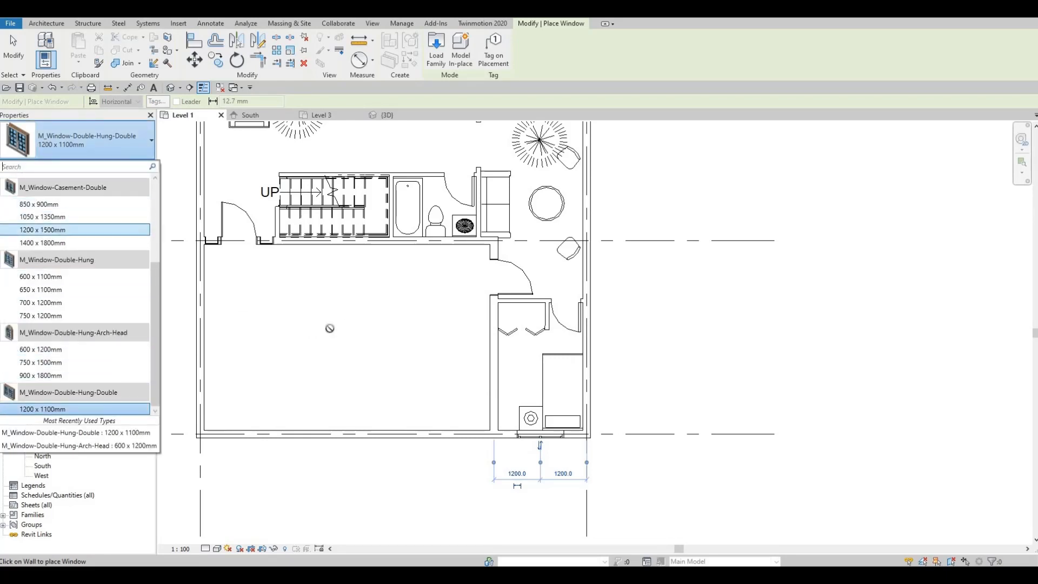
{"action": "middle_click_drag", "start_coordinate": [419, 385], "coordinate": [421, 387]}
{"action": "middle_click_drag", "start_coordinate": [471, 283], "coordinate": [479, 375]}
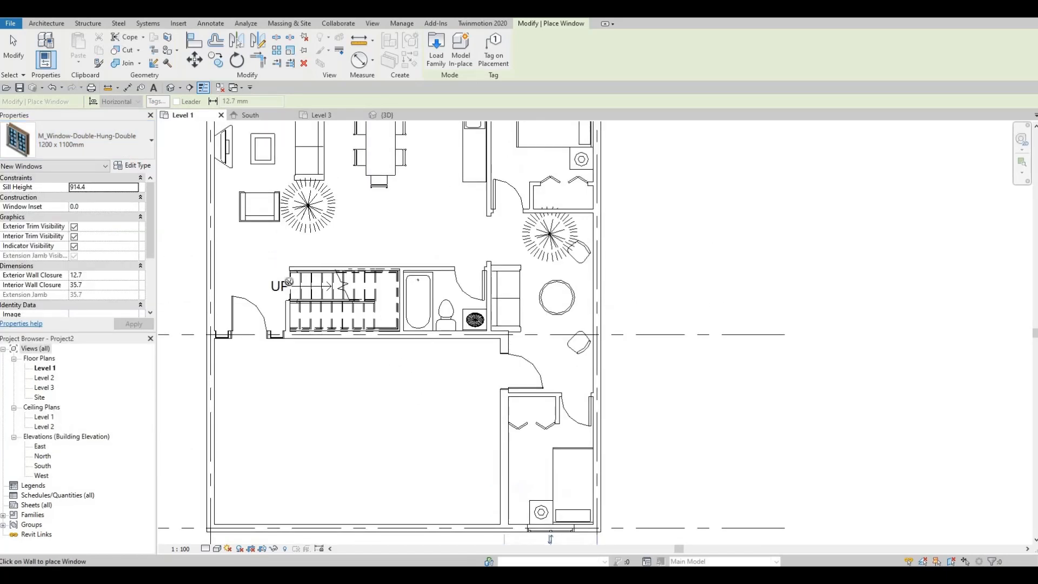
{"action": "left_click", "coordinate": [107, 141]}
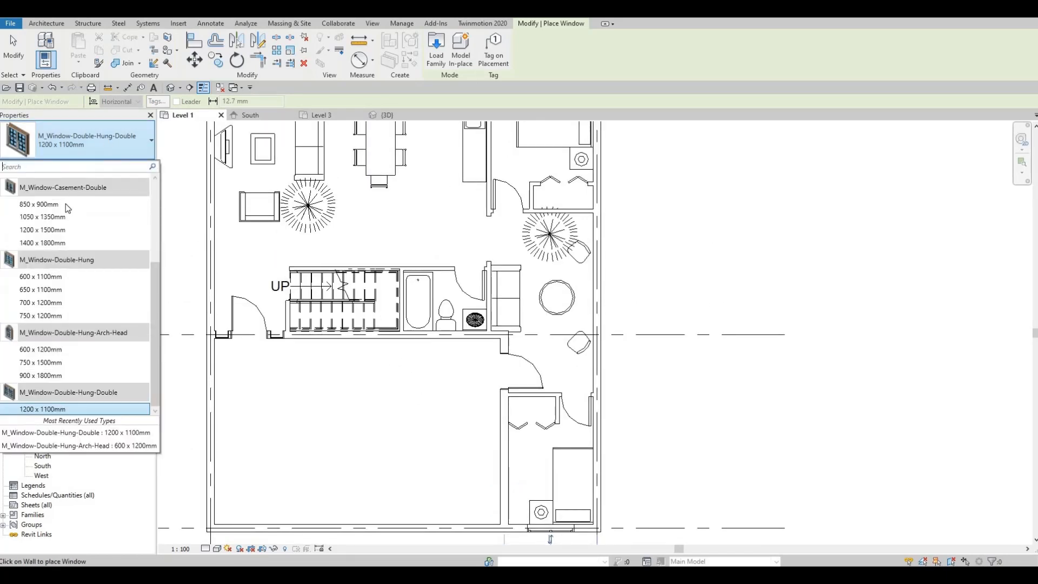
{"action": "left_click", "coordinate": [65, 207]}
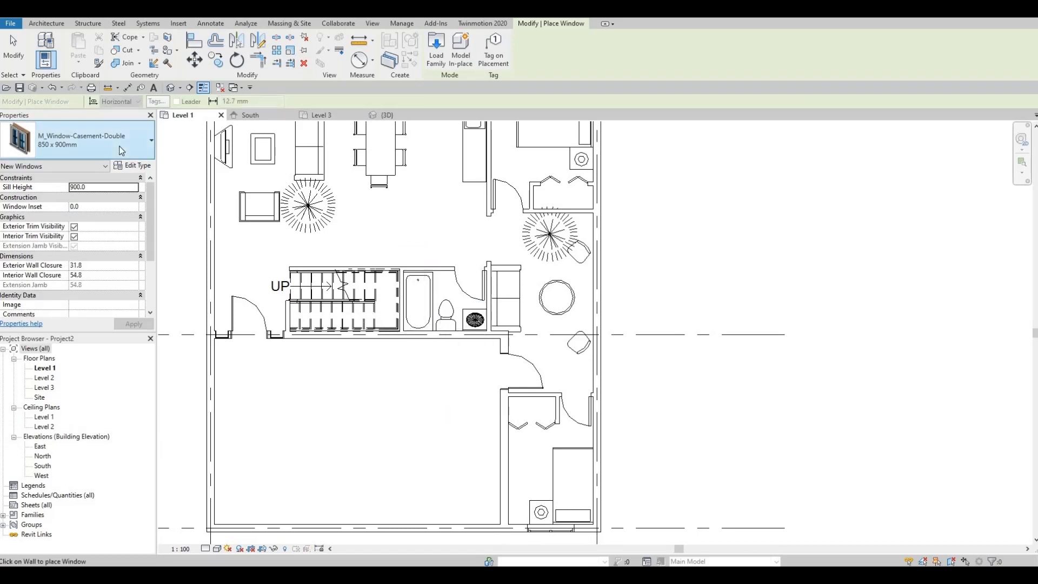
- Place a 600 x 1100mm M_Window-Double-Hung window in the bathroom's exterior wall behind the toilet, 1160 mm from the tub-side wall
{"action": "left_click", "coordinate": [81, 142]}
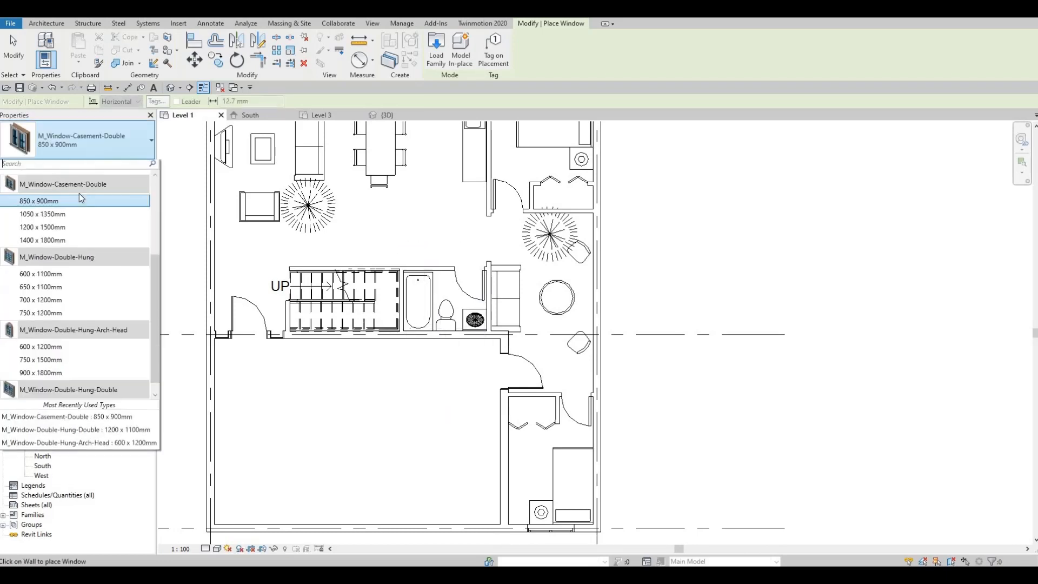
{"action": "left_click", "coordinate": [68, 276]}
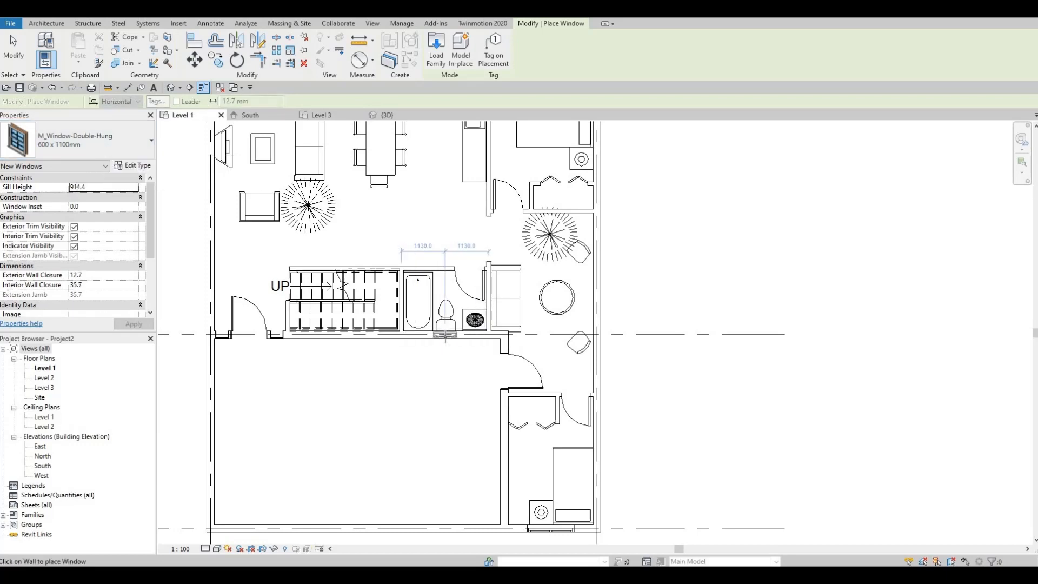
{"action": "scroll", "coordinate": [444, 336], "scroll_direction": "up", "scroll_amount": 3}
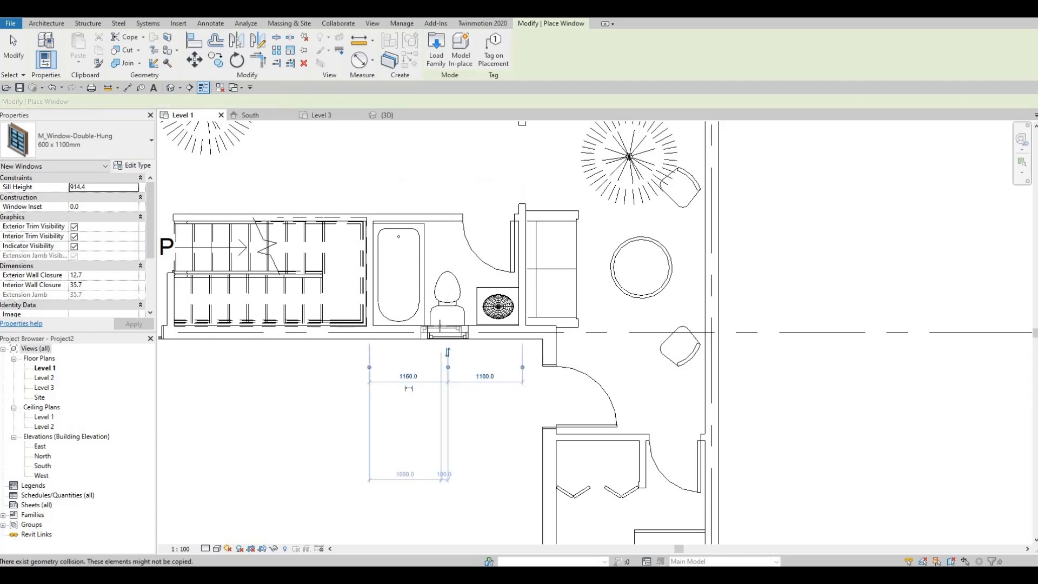
{"action": "scroll", "coordinate": [452, 348], "scroll_direction": "down", "scroll_amount": 3}
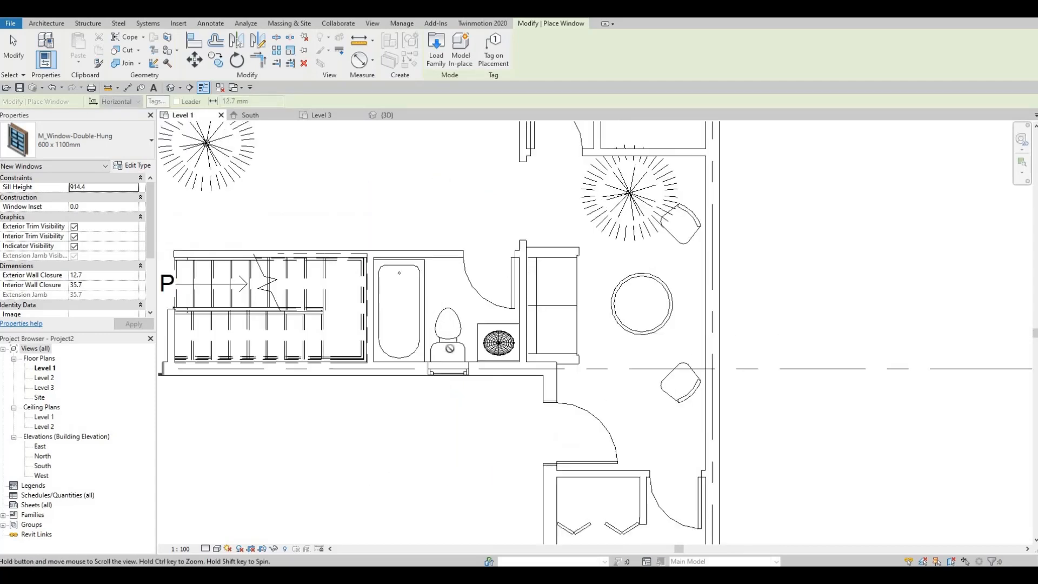
{"action": "key", "text": "Escape"}
{"action": "middle_click_drag", "start_coordinate": [436, 247], "coordinate": [430, 345]}
{"action": "scroll", "coordinate": [430, 346], "scroll_direction": "down", "scroll_amount": 1}
{"action": "middle_click_drag", "start_coordinate": [393, 304], "coordinate": [388, 342]}
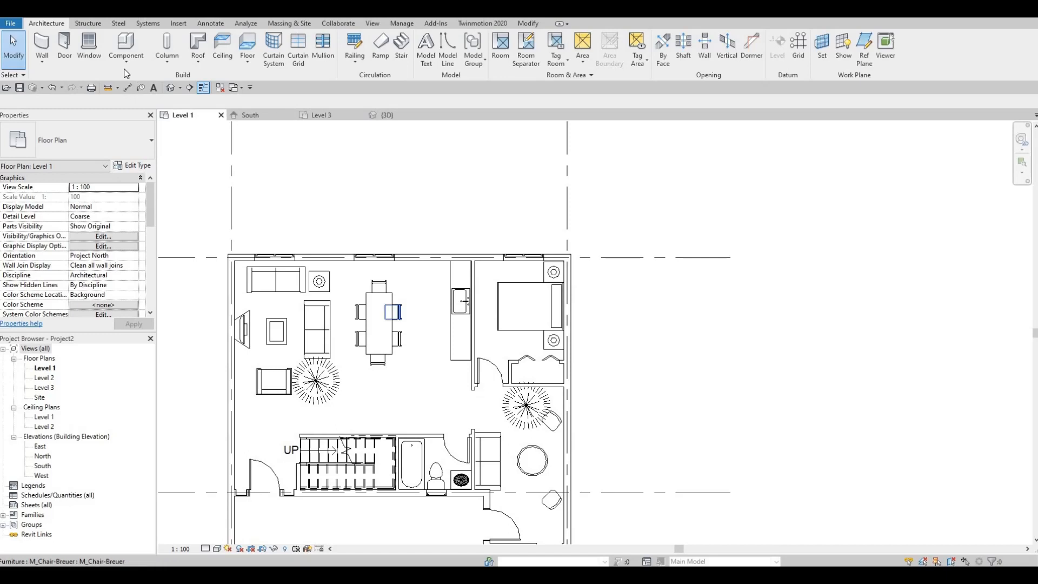
{"action": "left_click", "coordinate": [65, 61]}
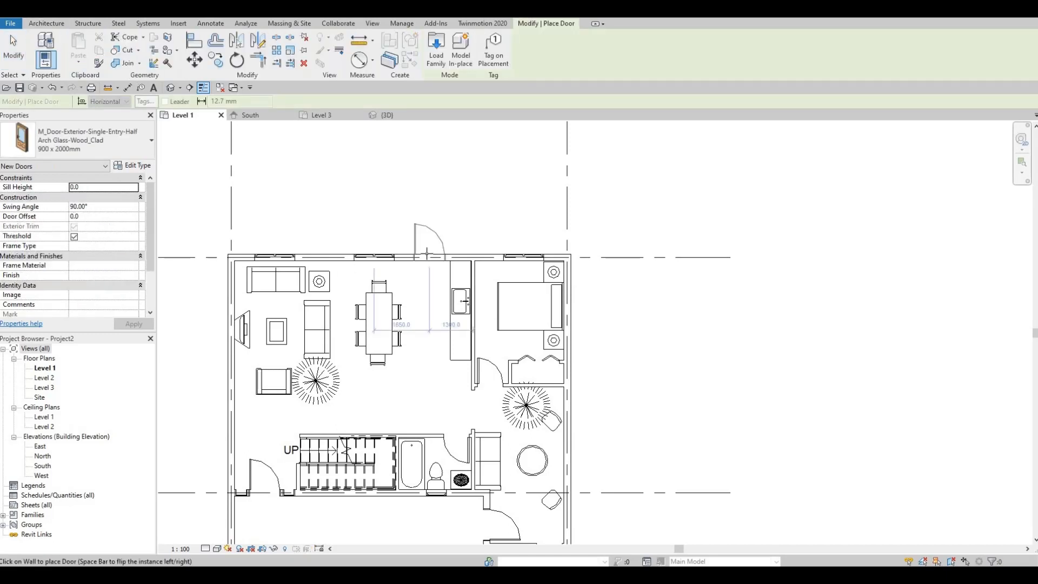
{"action": "left_click", "coordinate": [144, 154]}
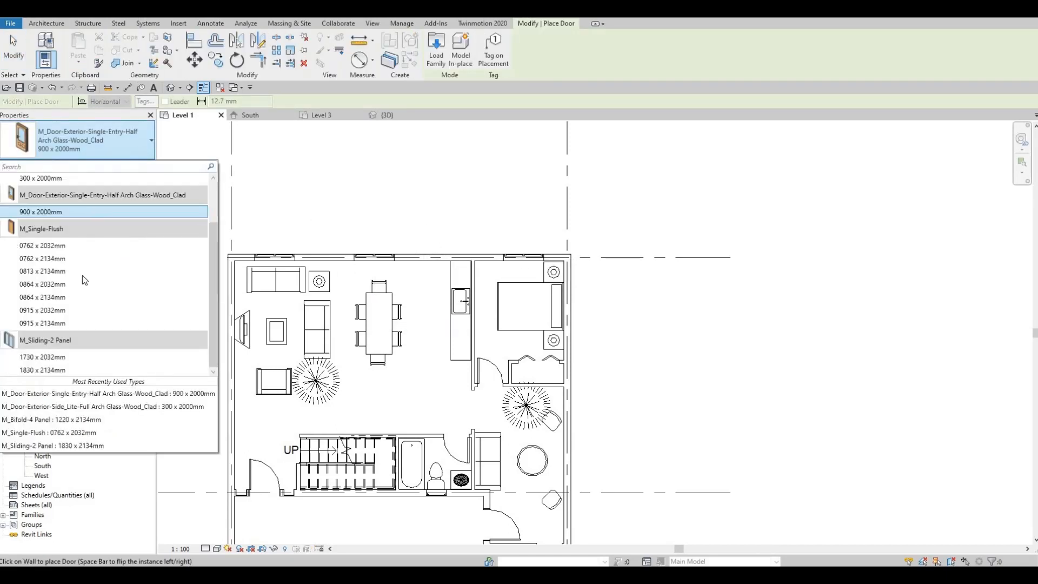
{"action": "left_click", "coordinate": [47, 359]}
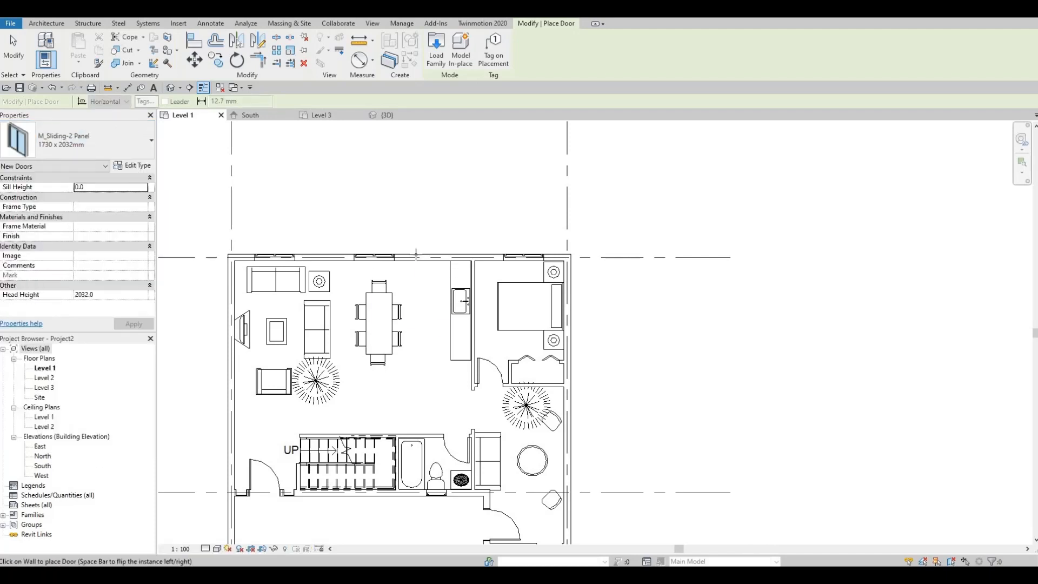
{"action": "scroll", "coordinate": [433, 257], "scroll_direction": "up", "scroll_amount": 3}
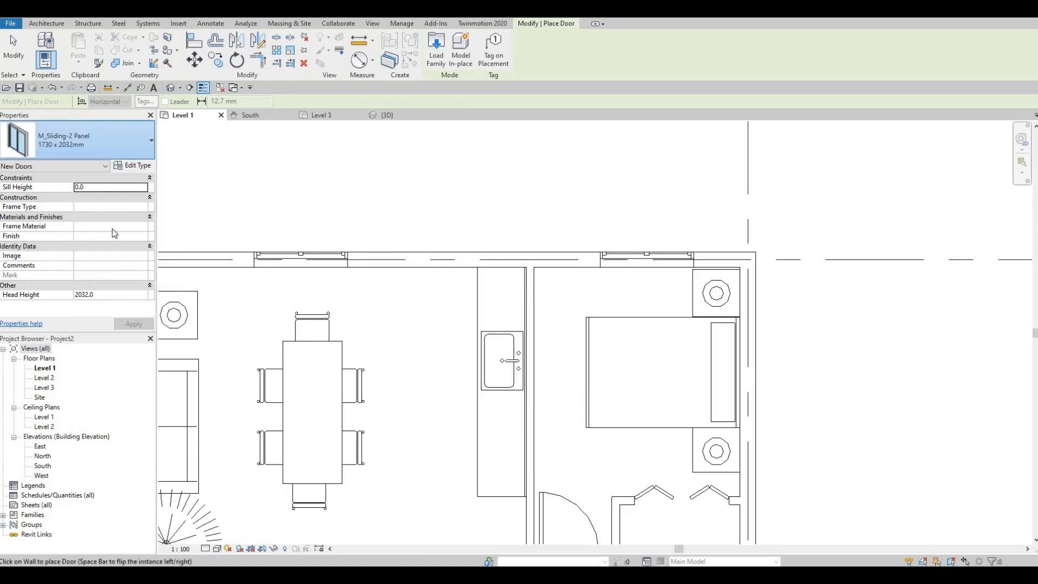
{"action": "left_click", "coordinate": [151, 140]}
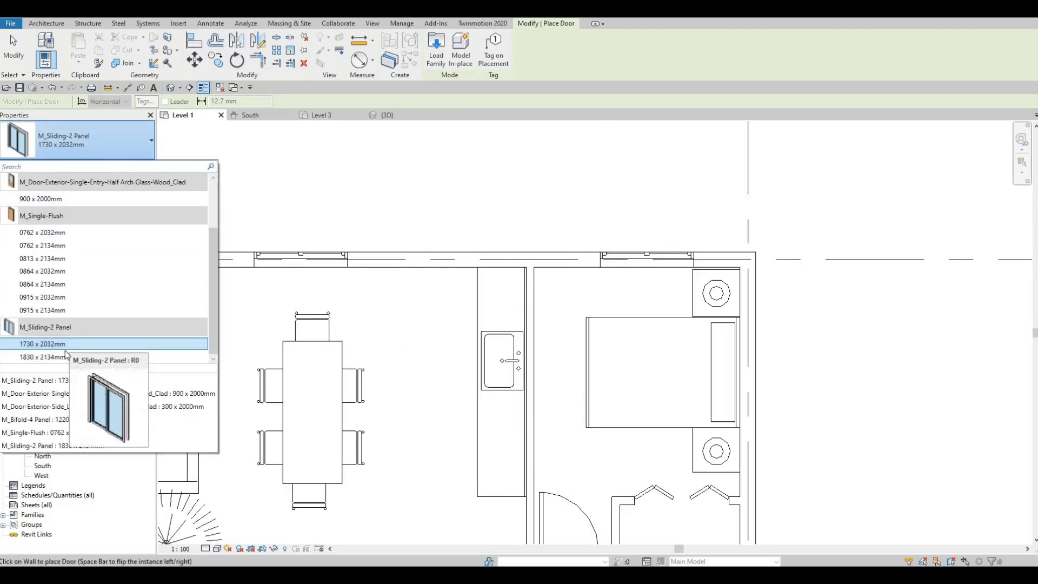
{"action": "key", "text": "Escape"}
{"action": "key", "text": "Escape"}
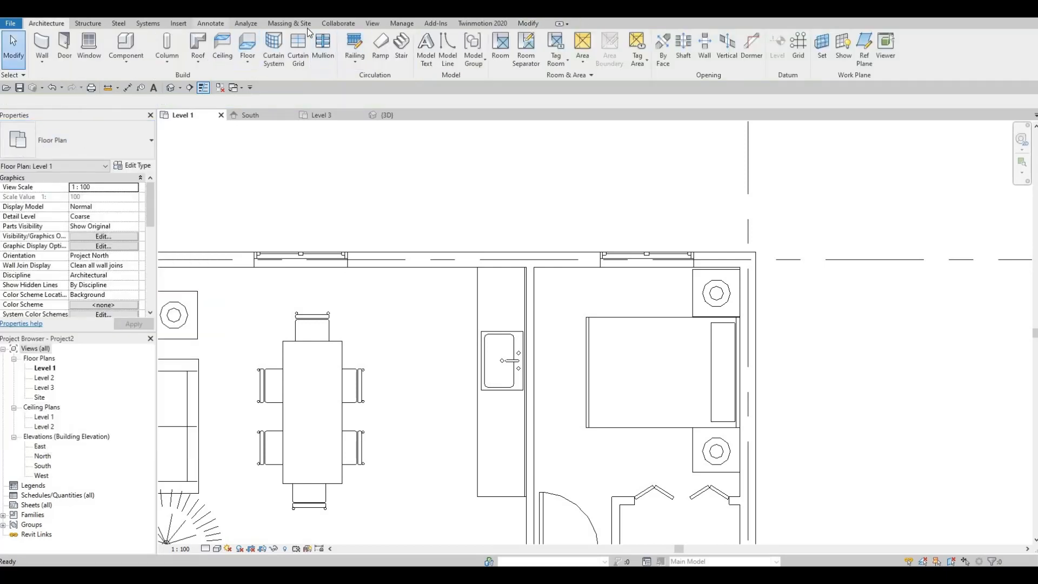
- Start loading a family and open the Residential subfolder of Doors in the Canada library
{"action": "left_click", "coordinate": [178, 23]}
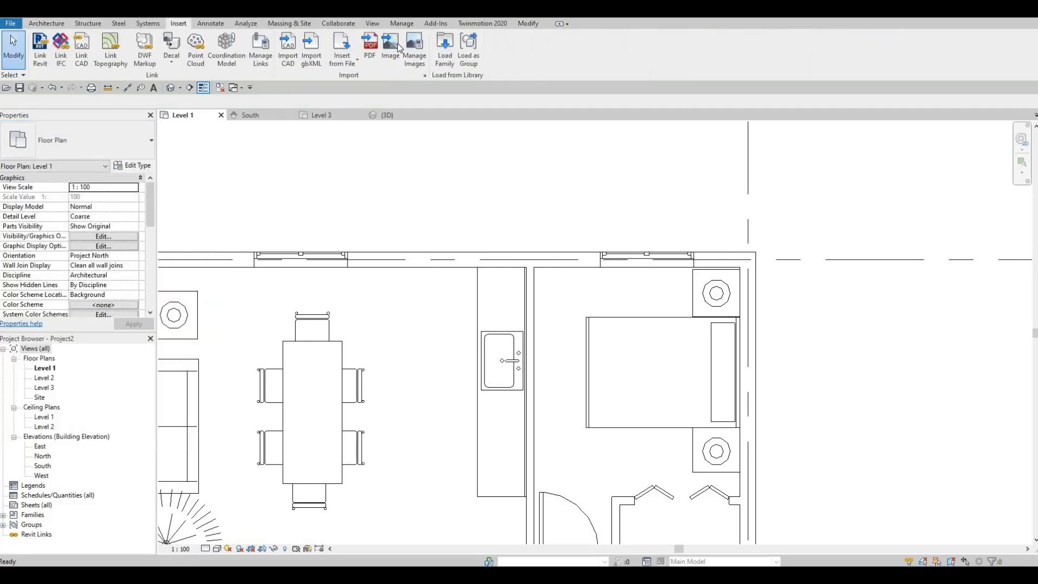
{"action": "left_click", "coordinate": [451, 60]}
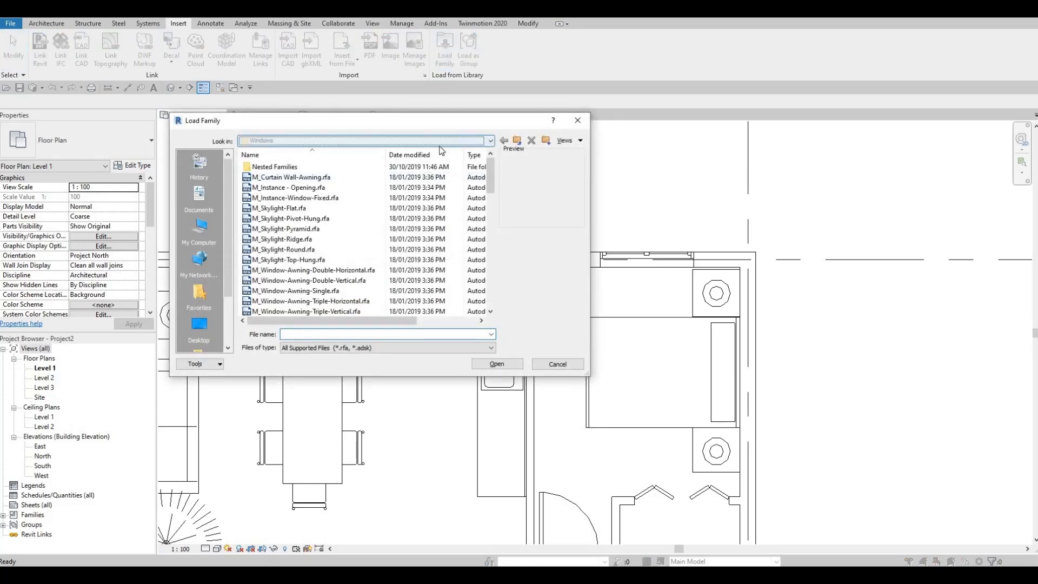
{"action": "left_click", "coordinate": [440, 142]}
{"action": "scroll", "coordinate": [326, 216], "scroll_direction": "up", "scroll_amount": 3}
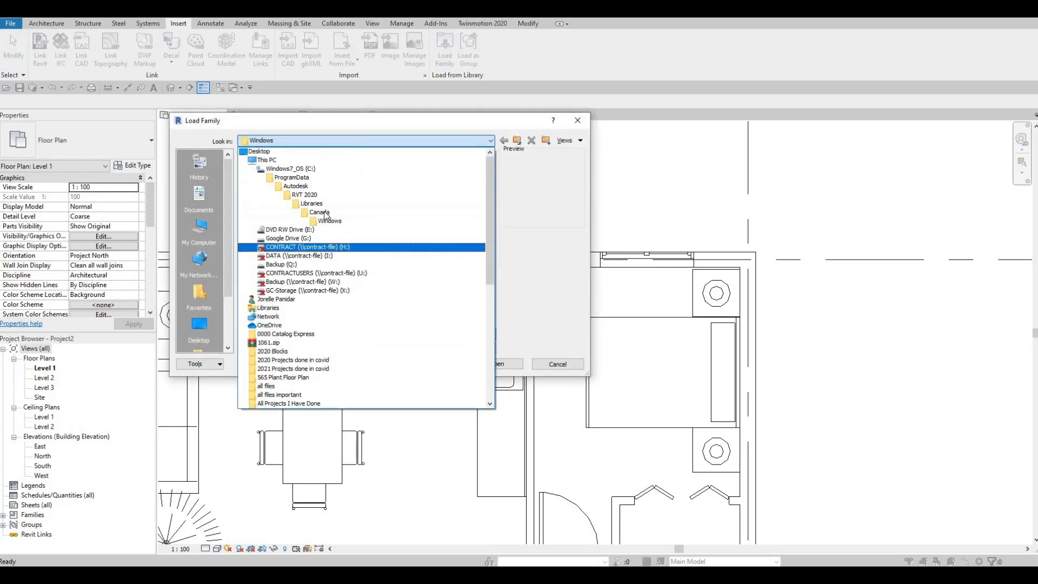
{"action": "left_click", "coordinate": [323, 213]}
{"action": "scroll", "coordinate": [283, 247], "scroll_direction": "down", "scroll_amount": 3}
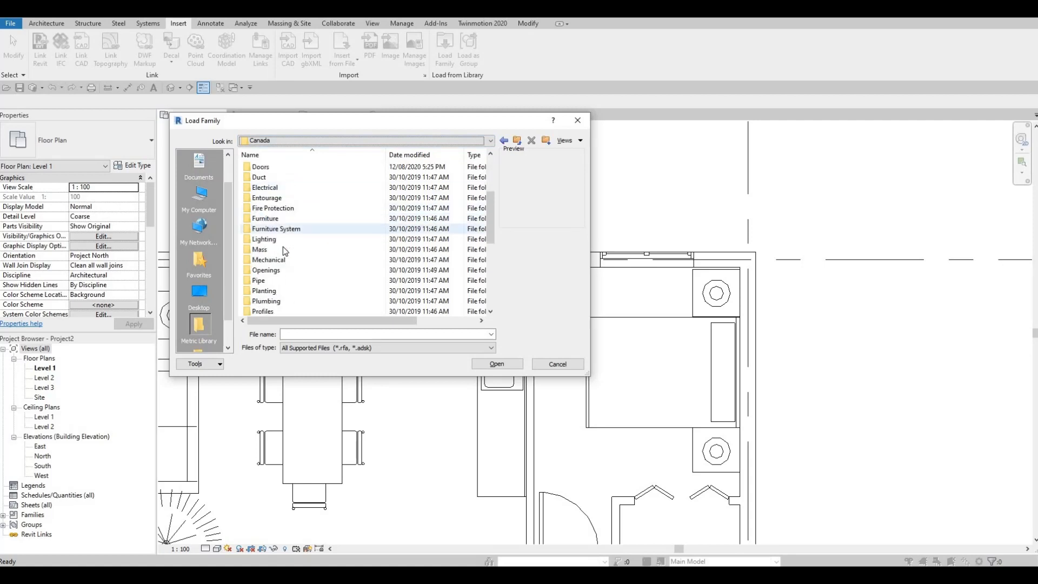
{"action": "scroll", "coordinate": [286, 259], "scroll_direction": "down", "scroll_amount": 1}
{"action": "scroll", "coordinate": [281, 278], "scroll_direction": "down", "scroll_amount": 4}
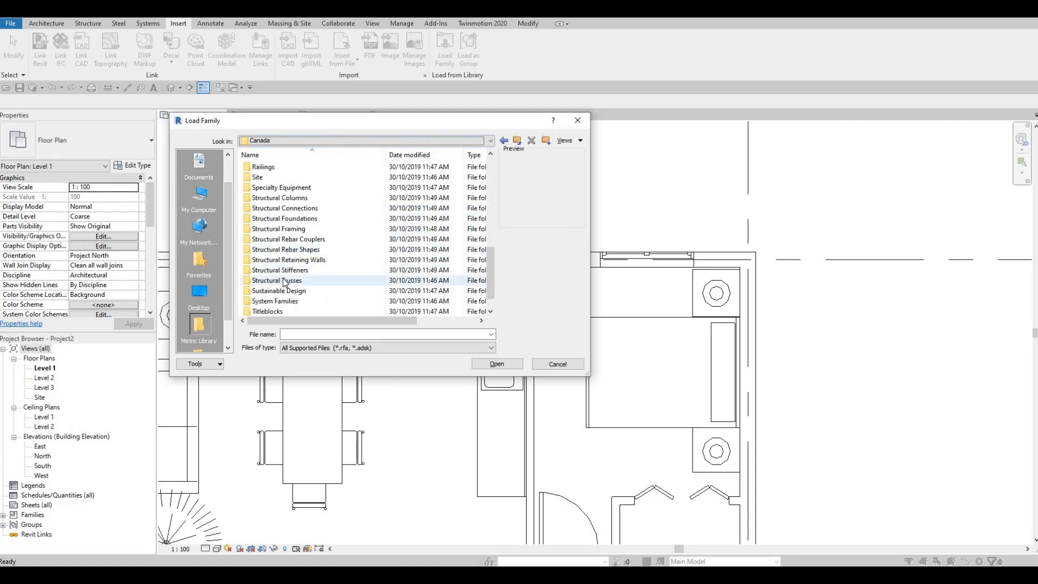
{"action": "scroll", "coordinate": [284, 283], "scroll_direction": "up", "scroll_amount": 8}
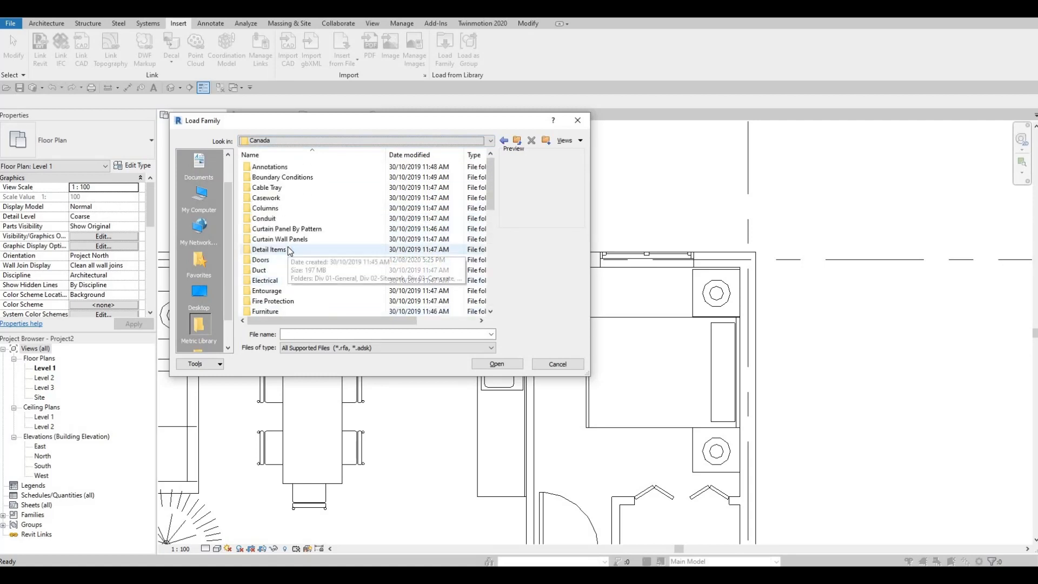
{"action": "scroll", "coordinate": [288, 261], "scroll_direction": "down", "scroll_amount": 2}
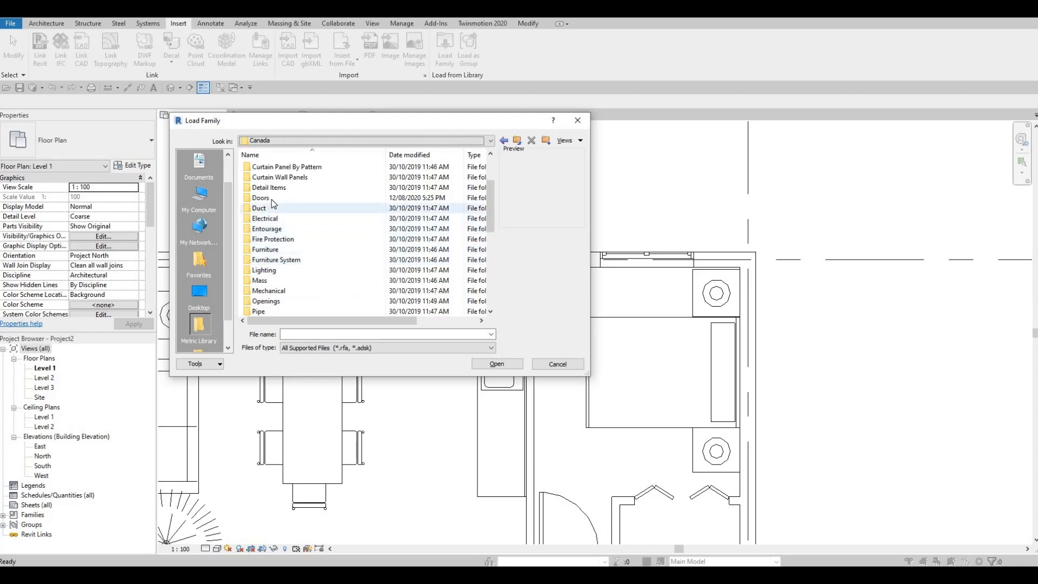
{"action": "double_click", "coordinate": [272, 198]}
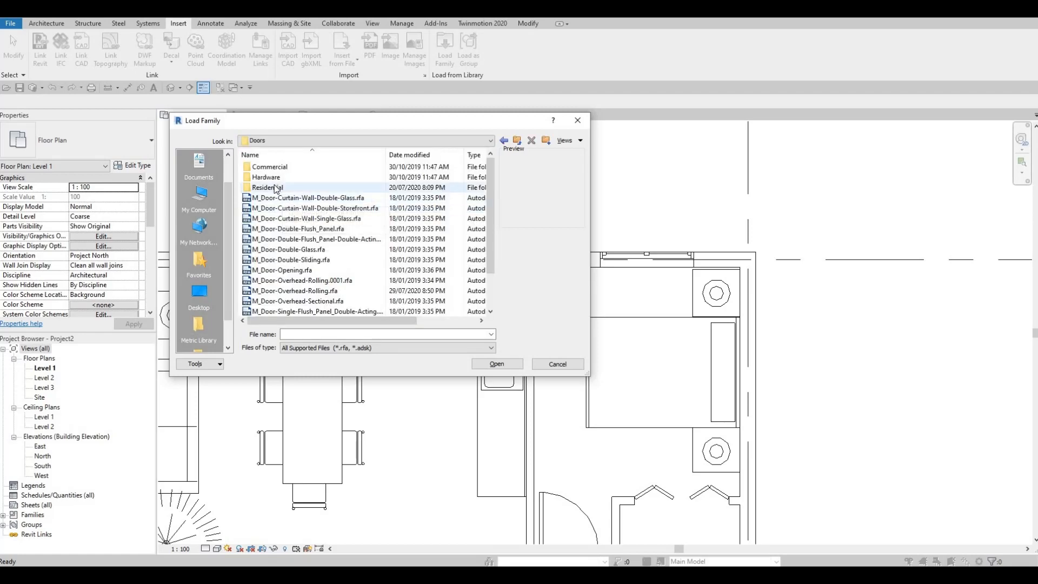
{"action": "double_click", "coordinate": [269, 188]}
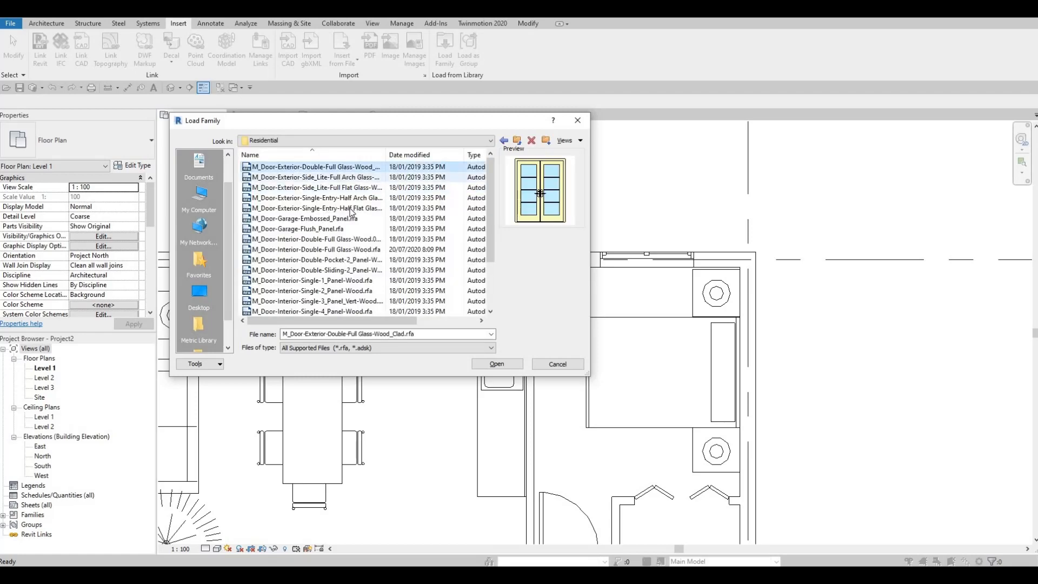
- Browse the residential door families and load M_Door-Interior-Single-Full Glass-Wood with the default type selection
{"action": "key", "text": "Down"}
{"action": "key", "text": "Down"}
{"action": "key", "text": "Down"}
{"action": "key", "text": "Down"}
{"action": "key", "text": "Down"}
{"action": "key", "text": "Down"}
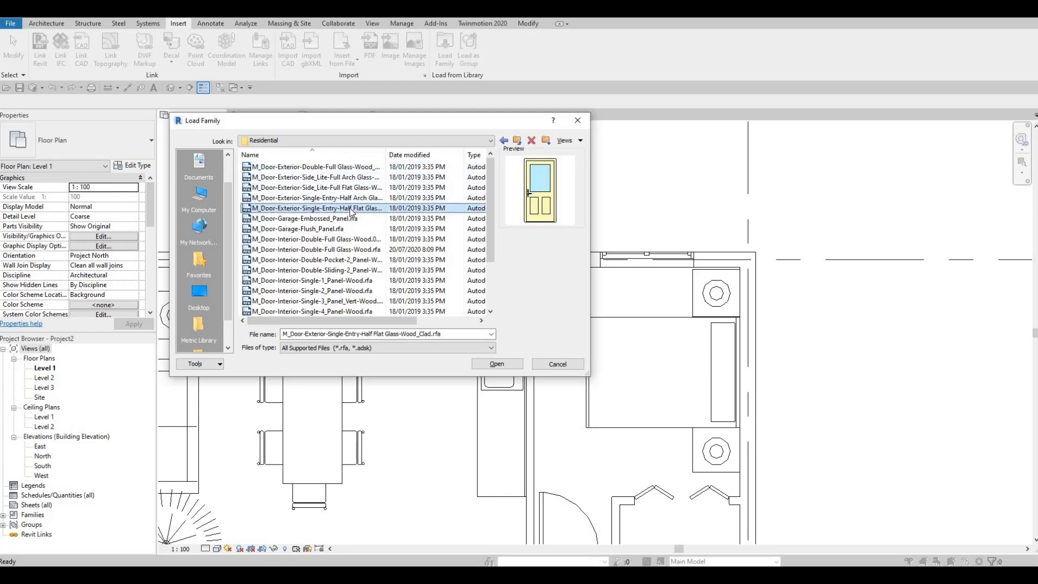
{"action": "key", "text": "Down"}
{"action": "key", "text": "Down"}
{"action": "key", "text": "Down"}
{"action": "key", "text": "Down"}
{"action": "key", "text": "Down"}
{"action": "key", "text": "Down"}
{"action": "key", "text": "Down"}
{"action": "key", "text": "Down"}
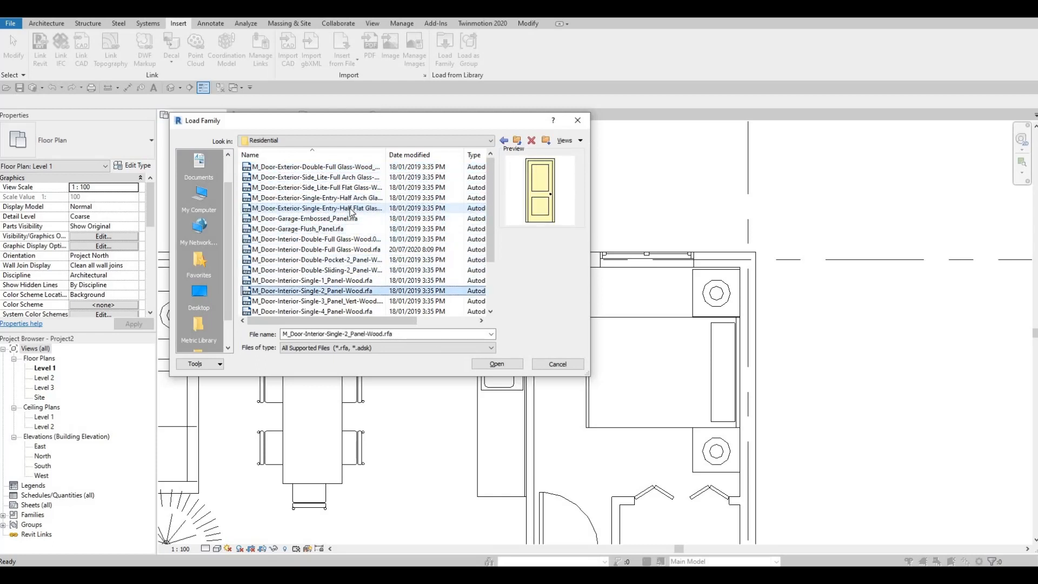
{"action": "key", "text": "Down"}
{"action": "key", "text": "Down"}
{"action": "key", "text": "Down"}
{"action": "key", "text": "Down"}
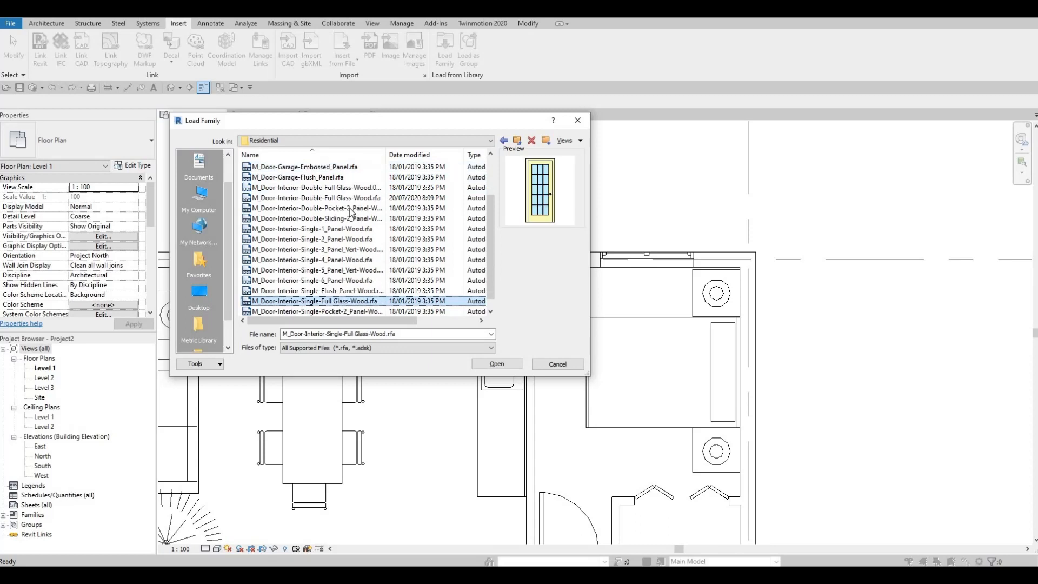
{"action": "key", "text": "Down"}
{"action": "key", "text": "Up"}
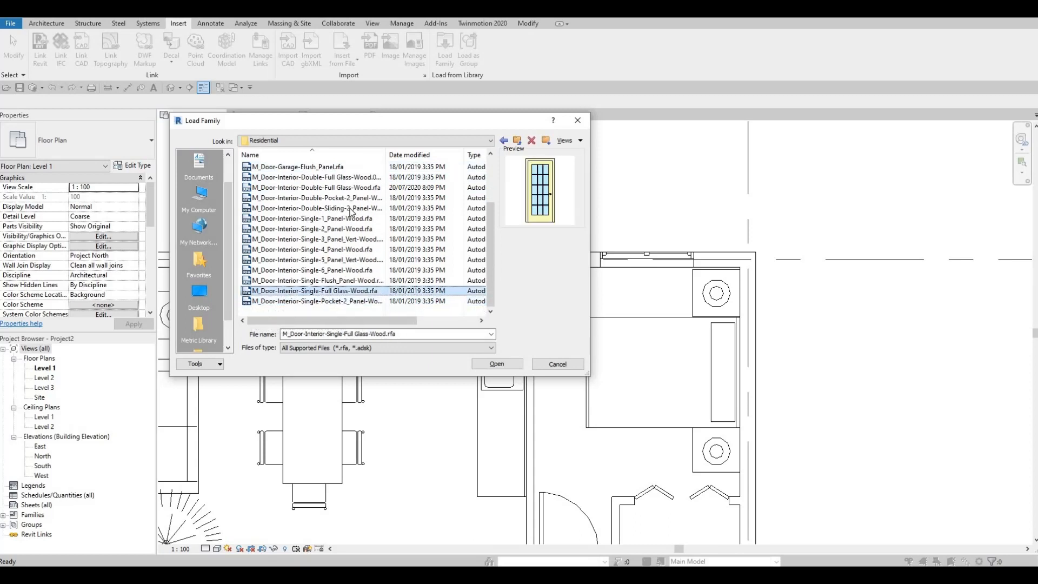
{"action": "left_click", "coordinate": [492, 365]}
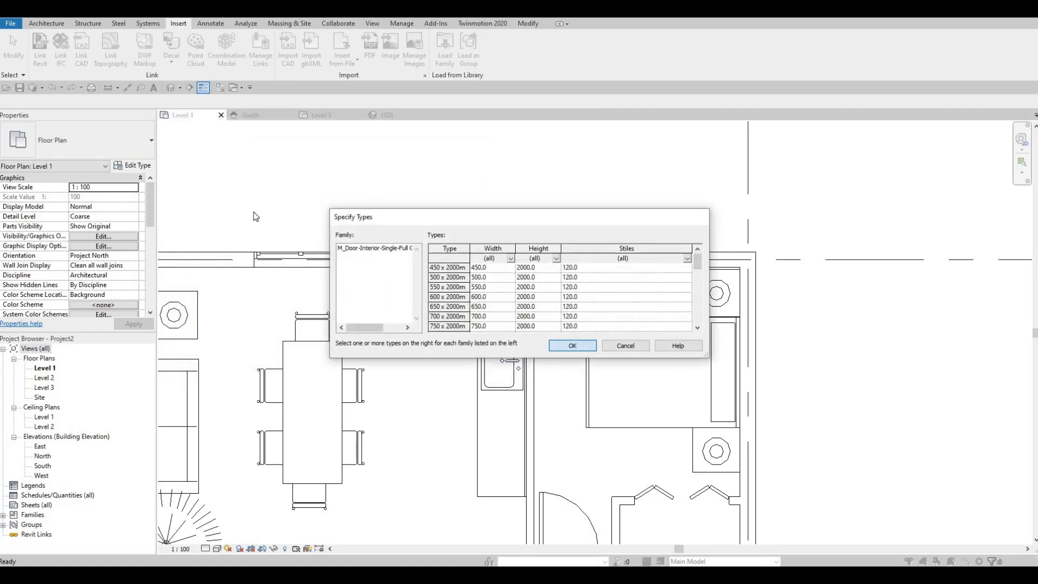
{"action": "key", "text": "Return"}
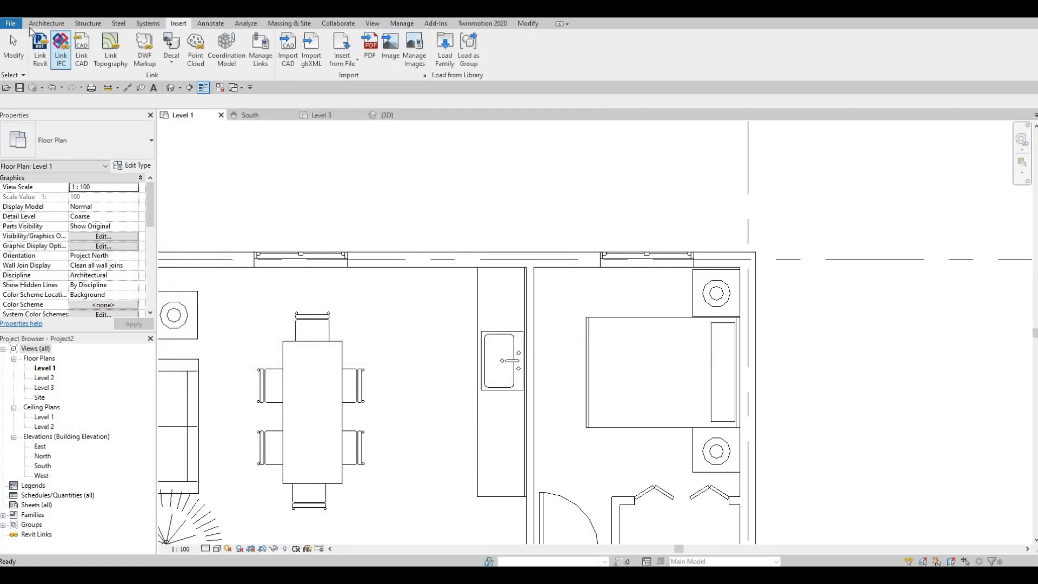
- Place an M_Door-Interior-Single-Full Glass-Wood door in the dining area's upper exterior wall, 1400 mm from the window centre, swinging outward
{"action": "left_click", "coordinate": [45, 23]}
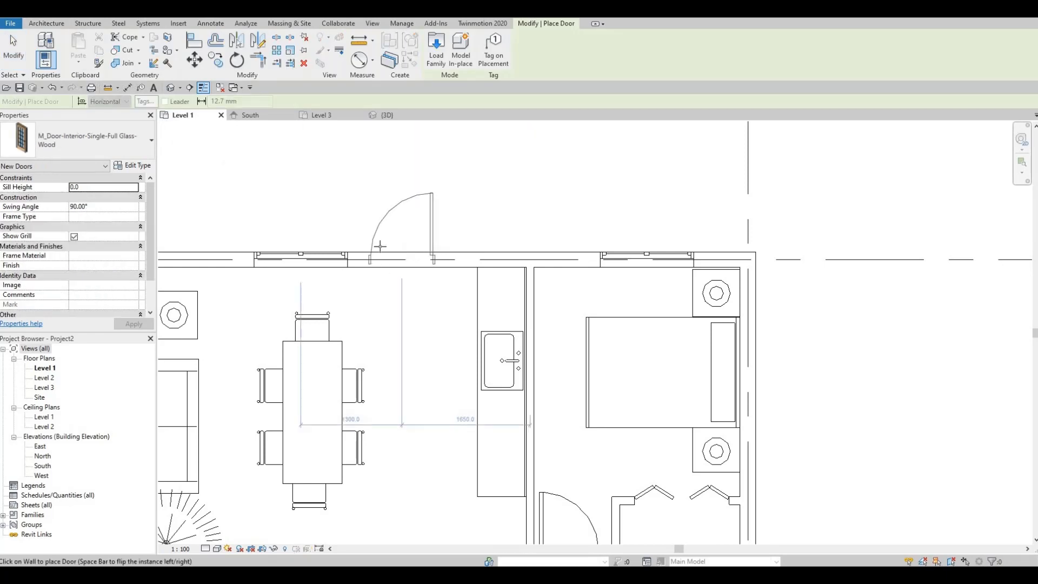
{"action": "left_click", "coordinate": [102, 144]}
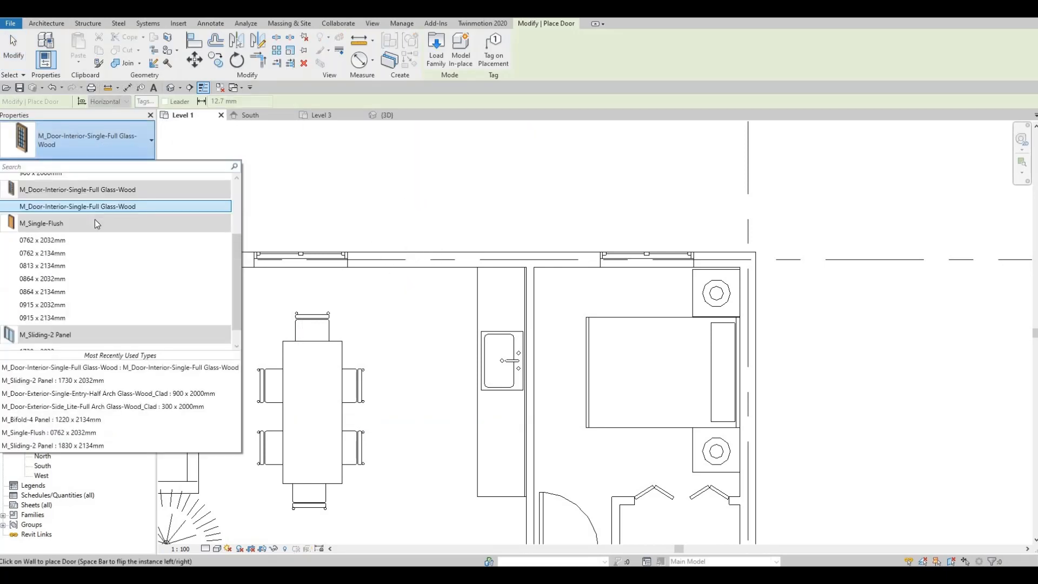
{"action": "scroll", "coordinate": [95, 219], "scroll_direction": "up", "scroll_amount": 1}
{"action": "scroll", "coordinate": [82, 254], "scroll_direction": "down", "scroll_amount": 2}
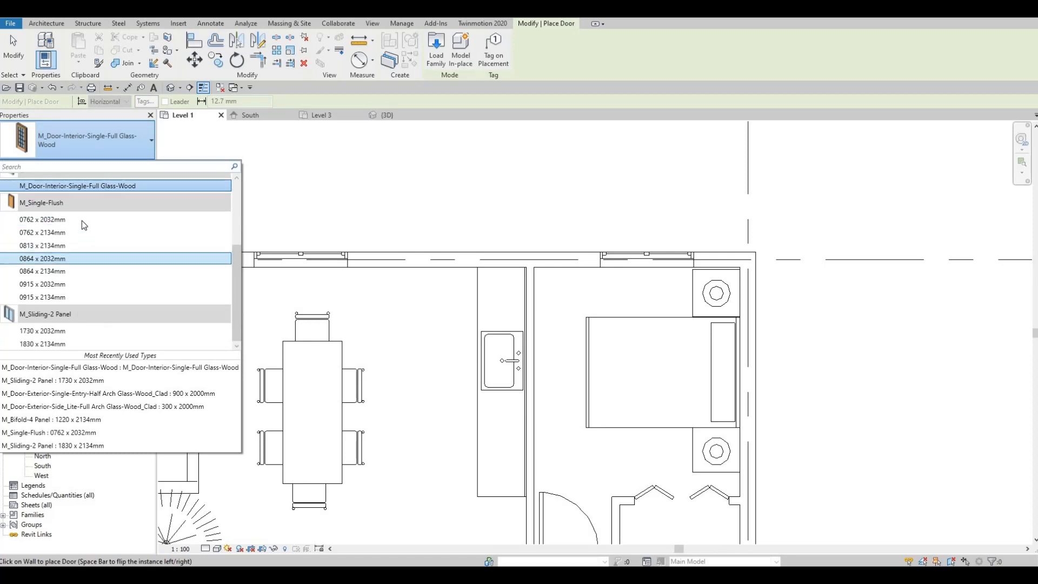
{"action": "scroll", "coordinate": [84, 249], "scroll_direction": "up", "scroll_amount": 3}
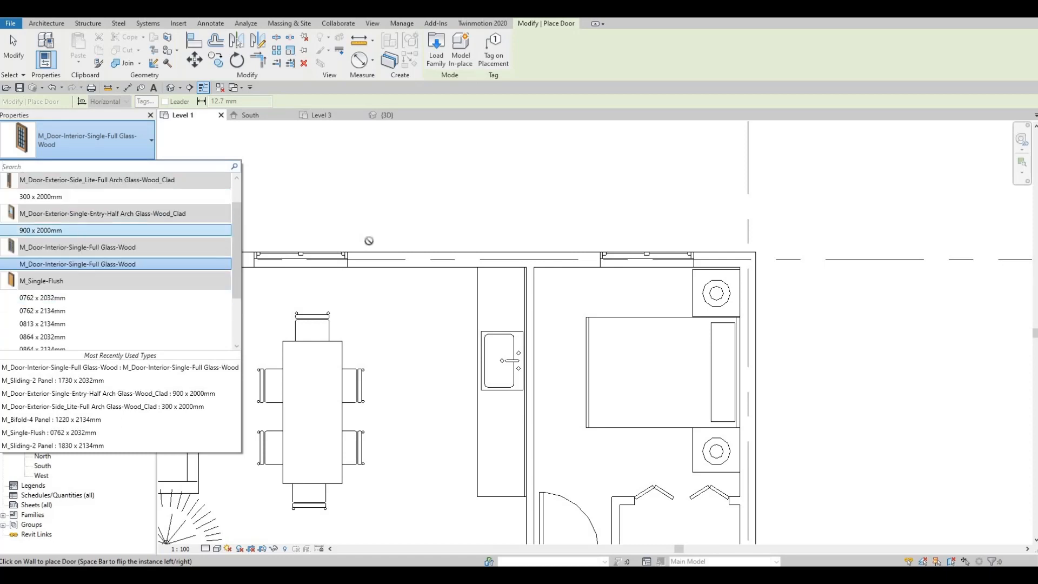
{"action": "left_click", "coordinate": [361, 236]}
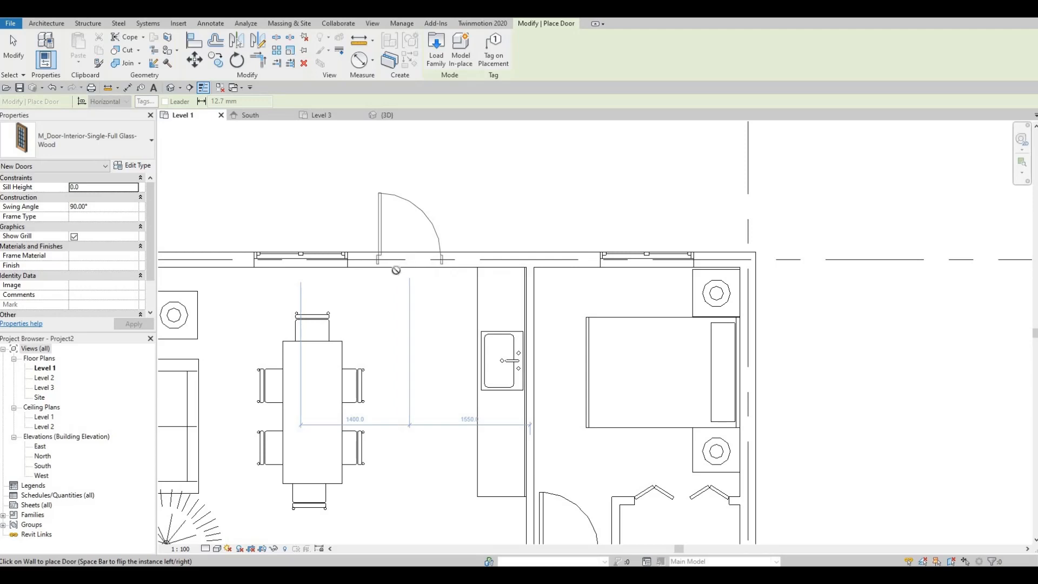
{"action": "left_click", "coordinate": [397, 264]}
{"action": "key", "text": "Escape"}
{"action": "key", "text": "Escape"}
{"action": "scroll", "coordinate": [416, 218], "scroll_direction": "down", "scroll_amount": 2}
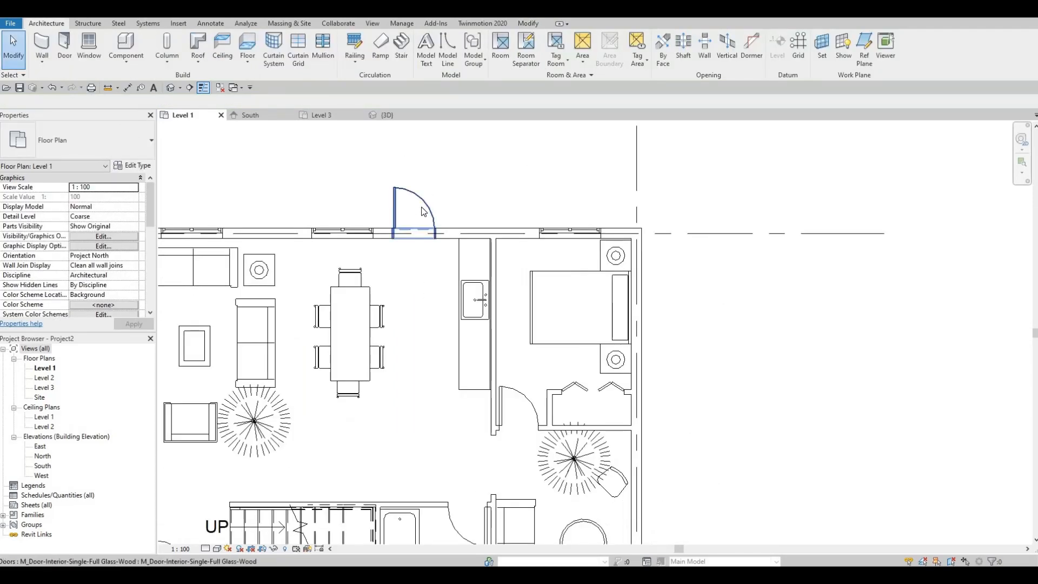
- Delete the glass door just placed in the dining area's upper exterior wall
{"action": "left_click", "coordinate": [424, 221]}
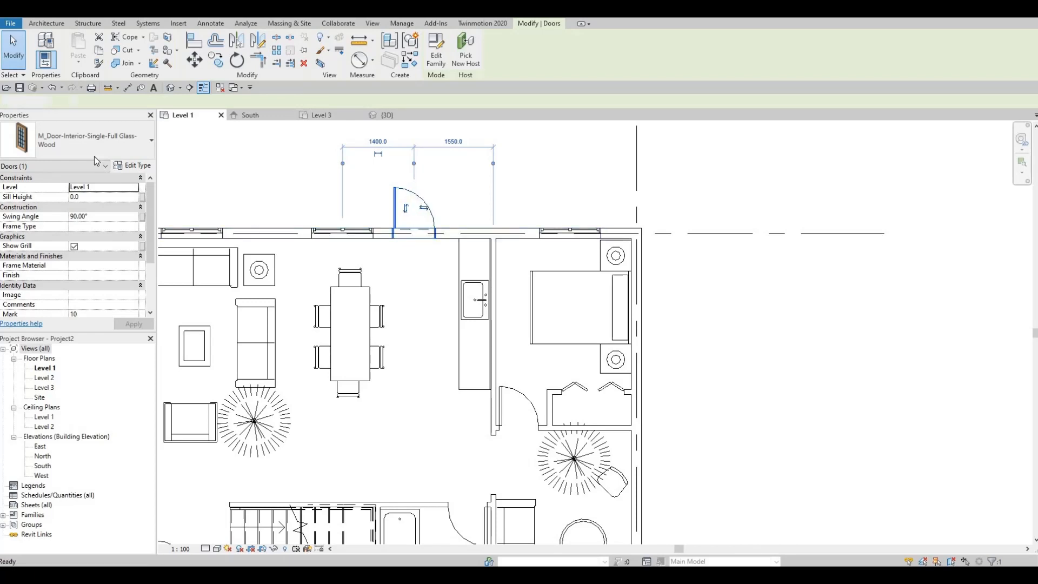
{"action": "key", "text": "Escape"}
{"action": "left_click", "coordinate": [111, 127]}
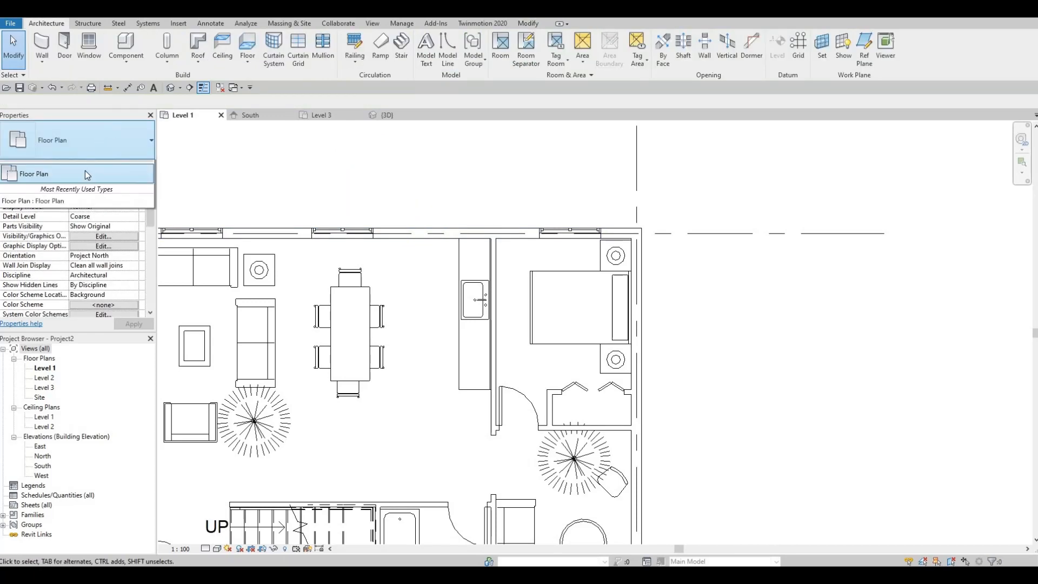
- Place an outward-swinging M_Door-Interior-Single-Full Glass-Wood door hinged on the kitchen side, 1400 mm from the dining window's centre and 1550 mm from the bedroom wall
{"action": "left_click", "coordinate": [65, 46]}
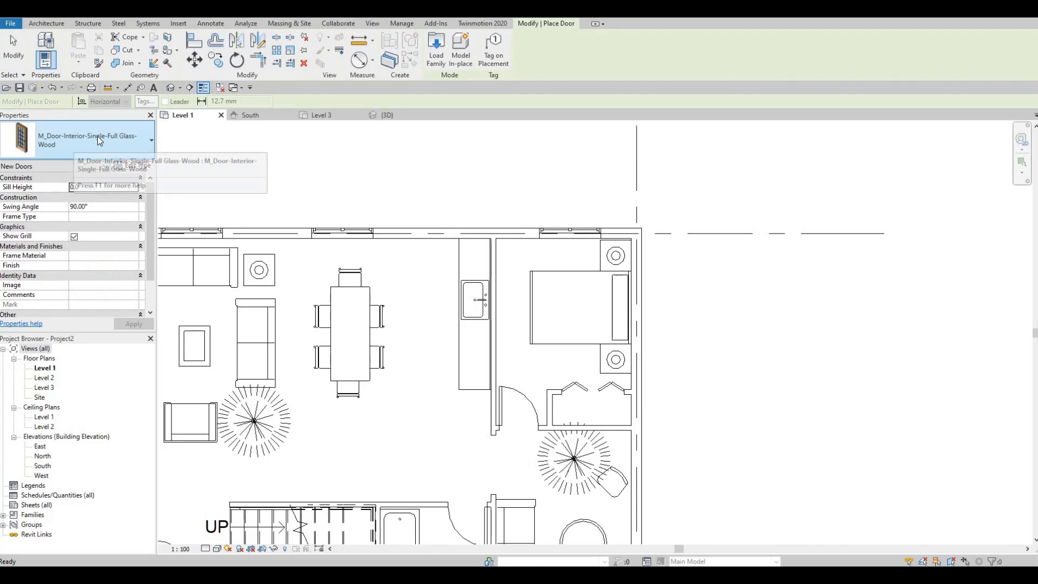
{"action": "left_click", "coordinate": [97, 136]}
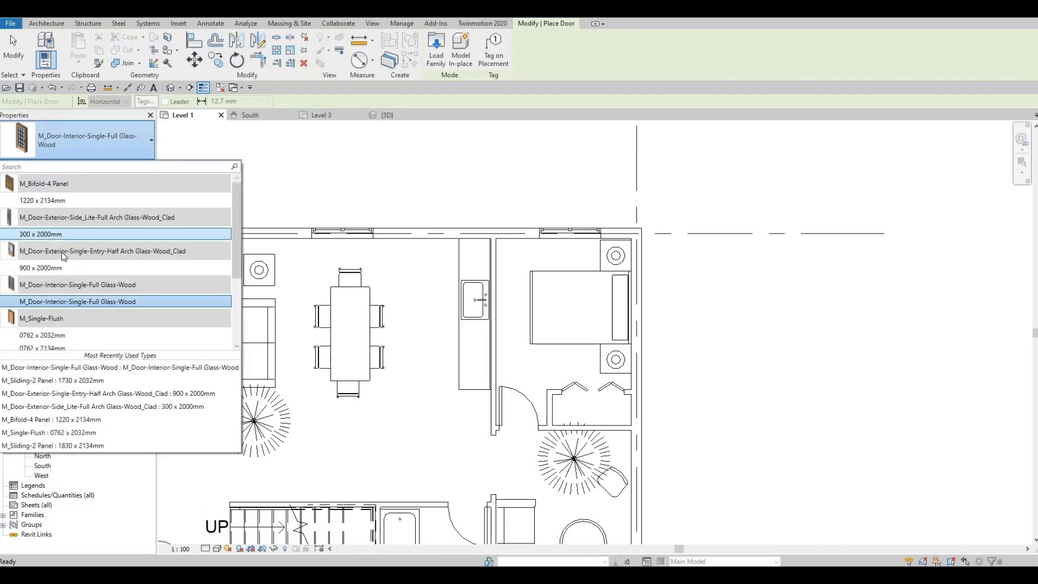
{"action": "left_click_drag", "start_coordinate": [60, 268], "coordinate": [60, 269]}
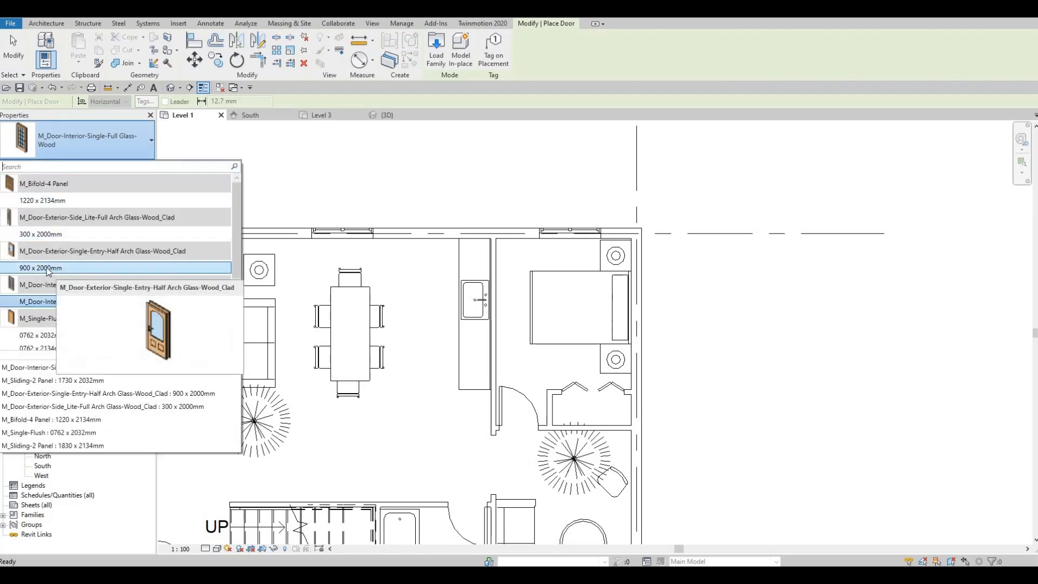
{"action": "left_click", "coordinate": [47, 268]}
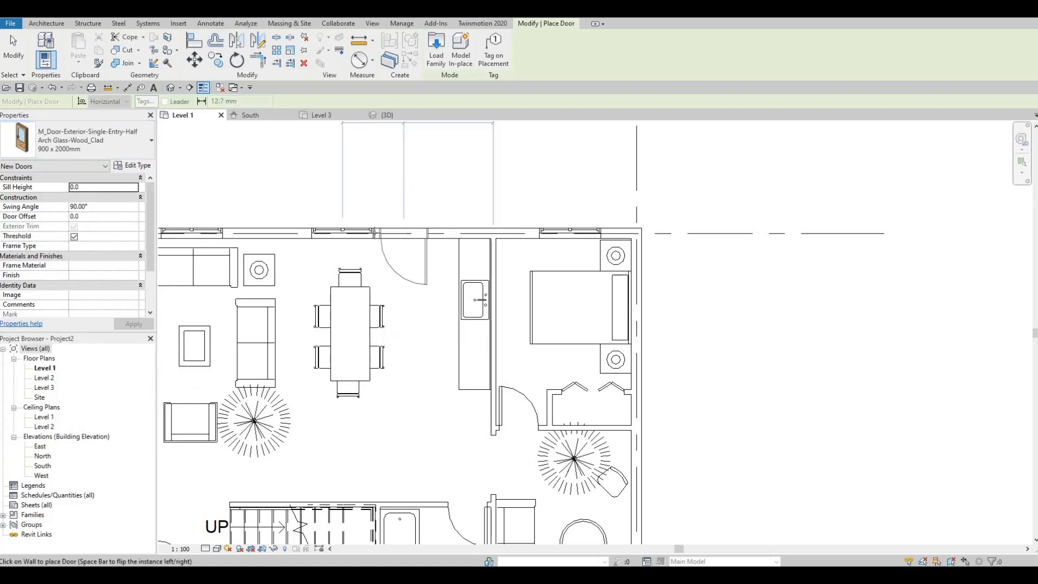
{"action": "left_click", "coordinate": [89, 141]}
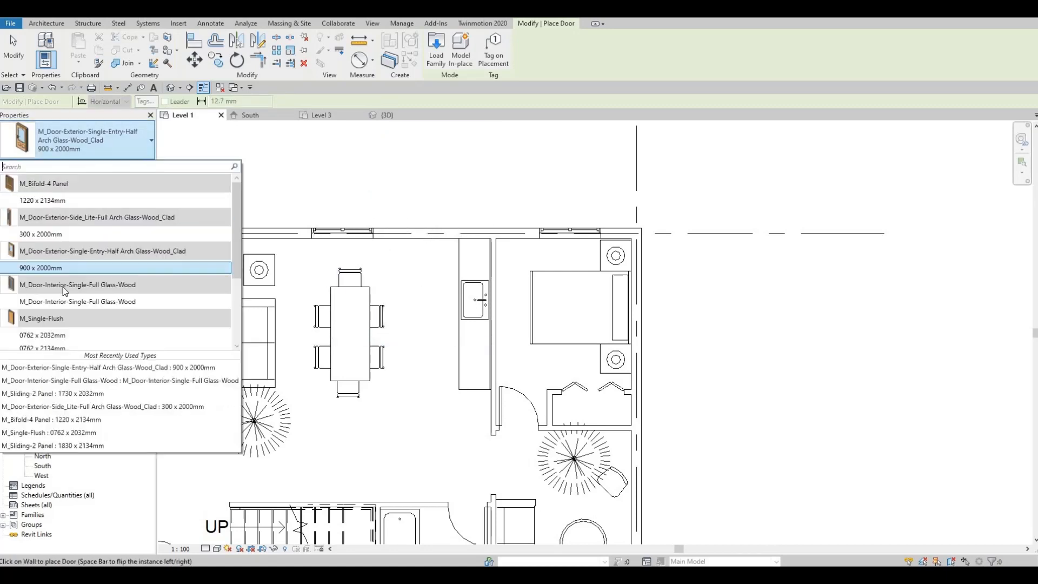
{"action": "left_click", "coordinate": [63, 302]}
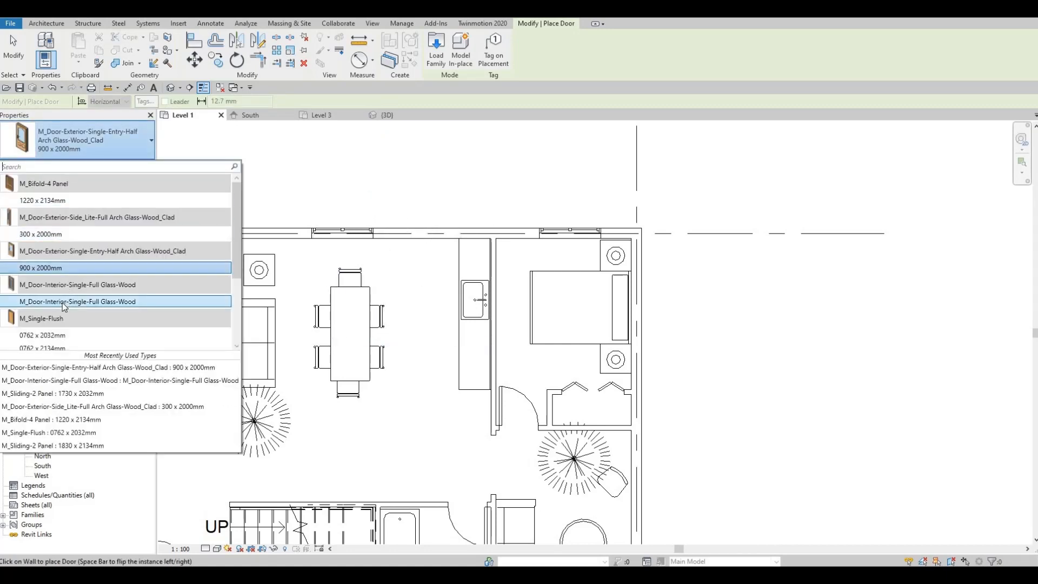
{"action": "key", "text": "space"}
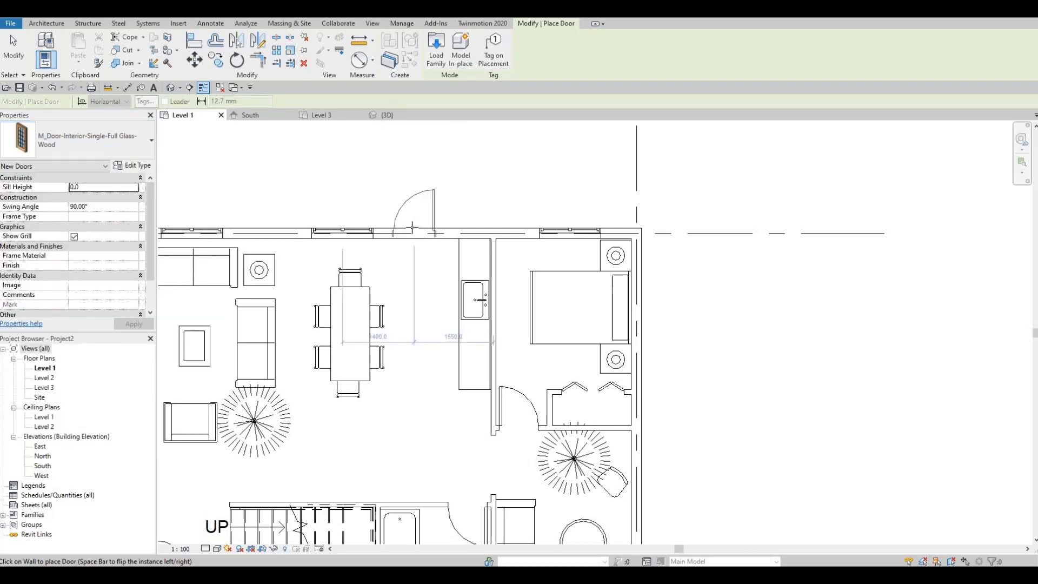
{"action": "key", "text": "Escape"}
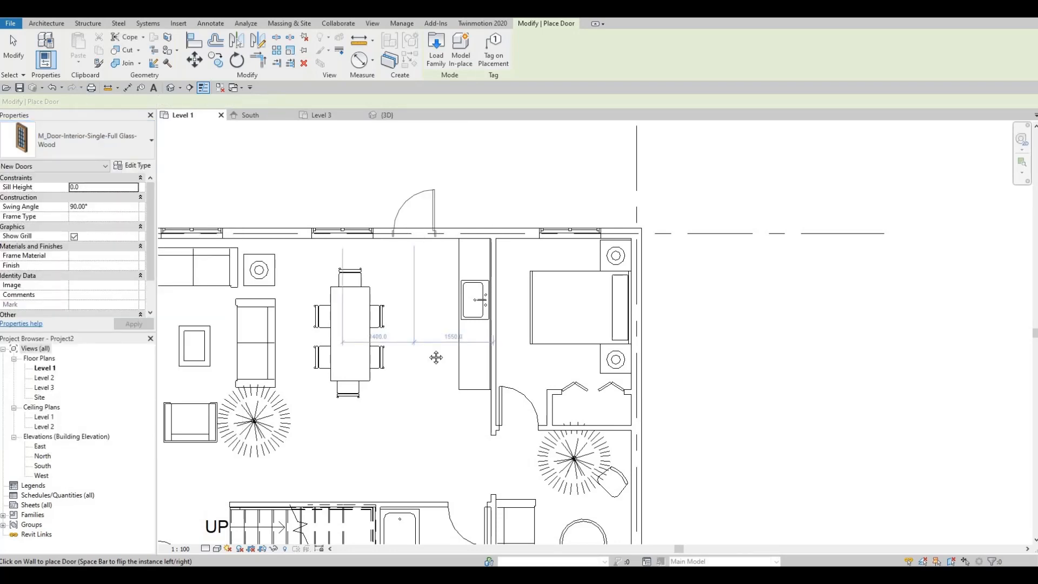
- Nudge the lower bedroom's night stand and its lamp together a short distance away from the bed, along the exterior wall
{"action": "scroll", "coordinate": [438, 314], "scroll_direction": "up", "scroll_amount": 1}
{"action": "middle_click_drag", "start_coordinate": [435, 357], "coordinate": [451, 303]}
{"action": "scroll", "coordinate": [447, 187], "scroll_direction": "down", "scroll_amount": 3}
{"action": "left_click", "coordinate": [446, 312]}
{"action": "scroll", "coordinate": [414, 299], "scroll_direction": "down", "scroll_amount": 4}
{"action": "middle_click_drag", "start_coordinate": [416, 269], "coordinate": [392, 219]}
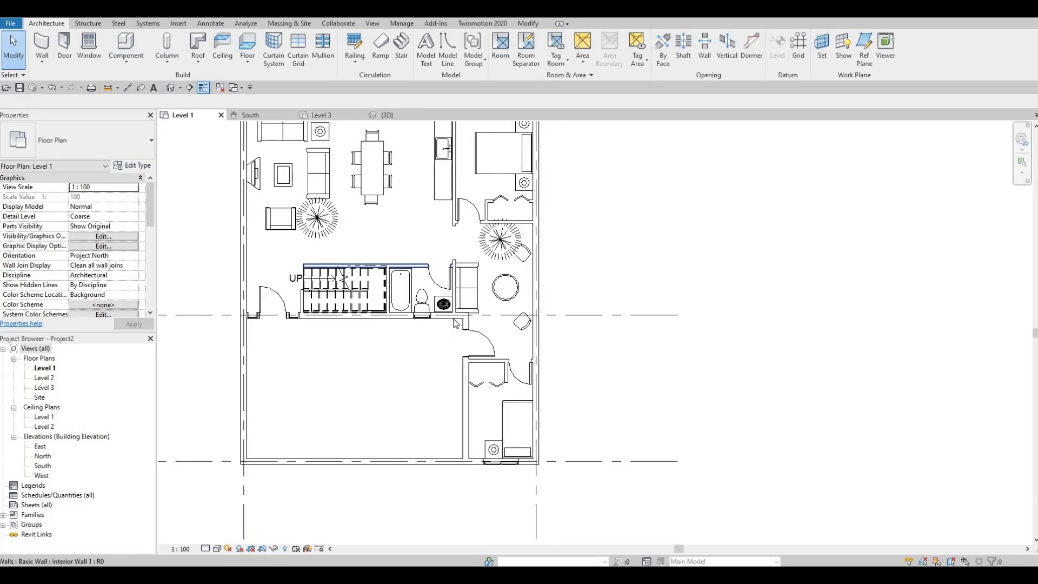
{"action": "scroll", "coordinate": [464, 410], "scroll_direction": "up", "scroll_amount": 1}
{"action": "scroll", "coordinate": [510, 452], "scroll_direction": "up", "scroll_amount": 4}
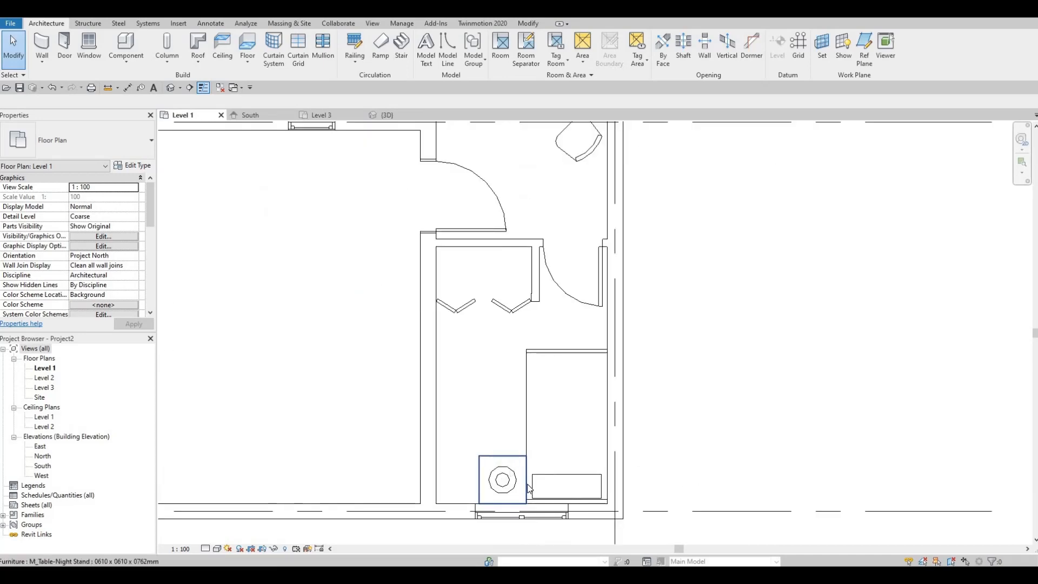
{"action": "left_click", "coordinate": [486, 436]}
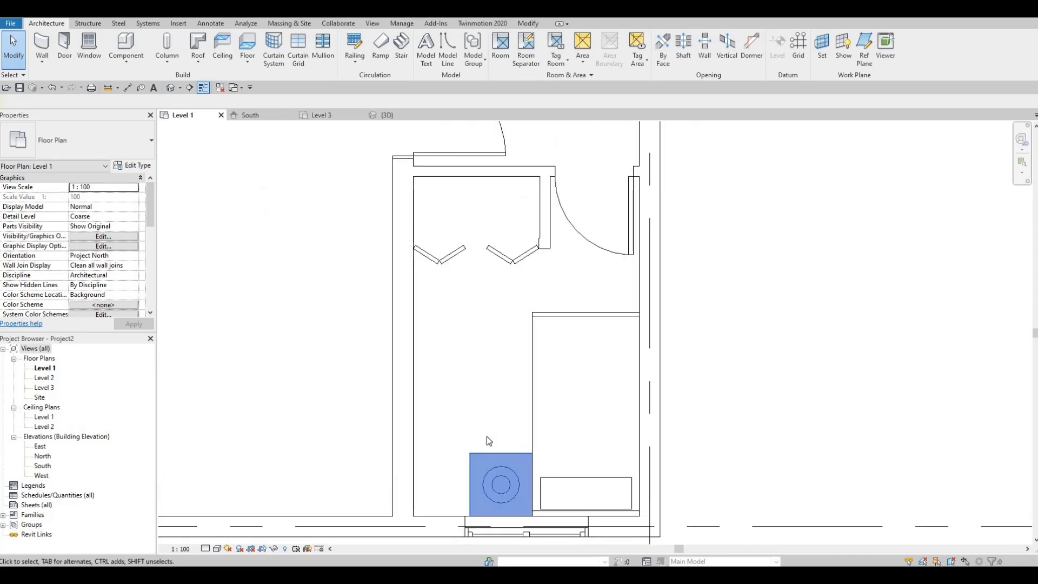
{"action": "key", "text": "Left"}
{"action": "key", "text": "Left"}
{"action": "key", "text": "Left"}
{"action": "key", "text": "Left"}
{"action": "key", "text": "Left"}
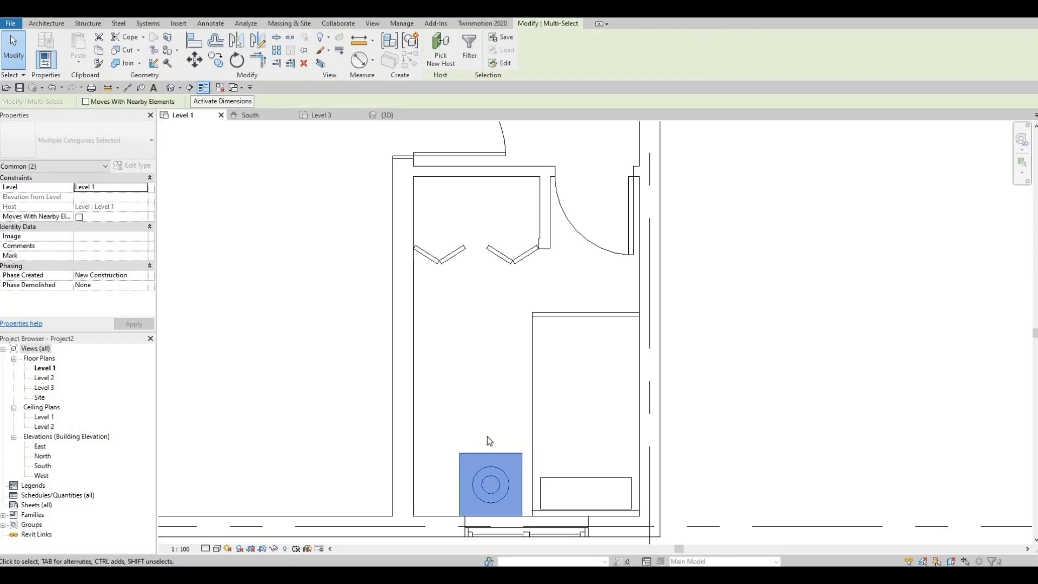
{"action": "key", "text": "Escape"}
- Start the Room command and turn on Show Area in the M_Room Tag type properties
{"action": "scroll", "coordinate": [479, 383], "scroll_direction": "down", "scroll_amount": 2}
{"action": "scroll", "coordinate": [479, 383], "scroll_direction": "down", "scroll_amount": 3}
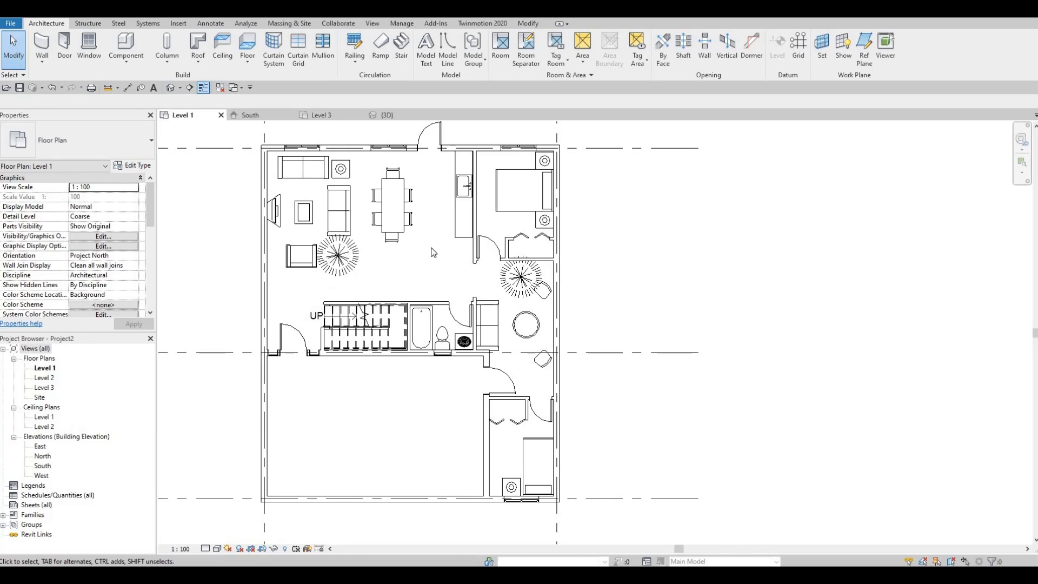
{"action": "middle_click_drag", "start_coordinate": [438, 266], "coordinate": [453, 299]}
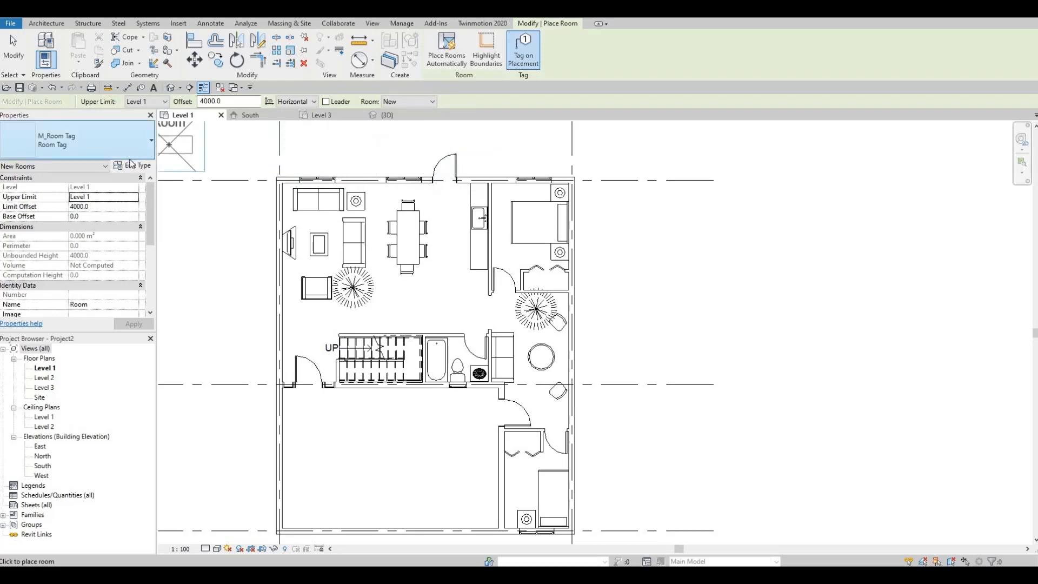
{"action": "left_click", "coordinate": [135, 166]}
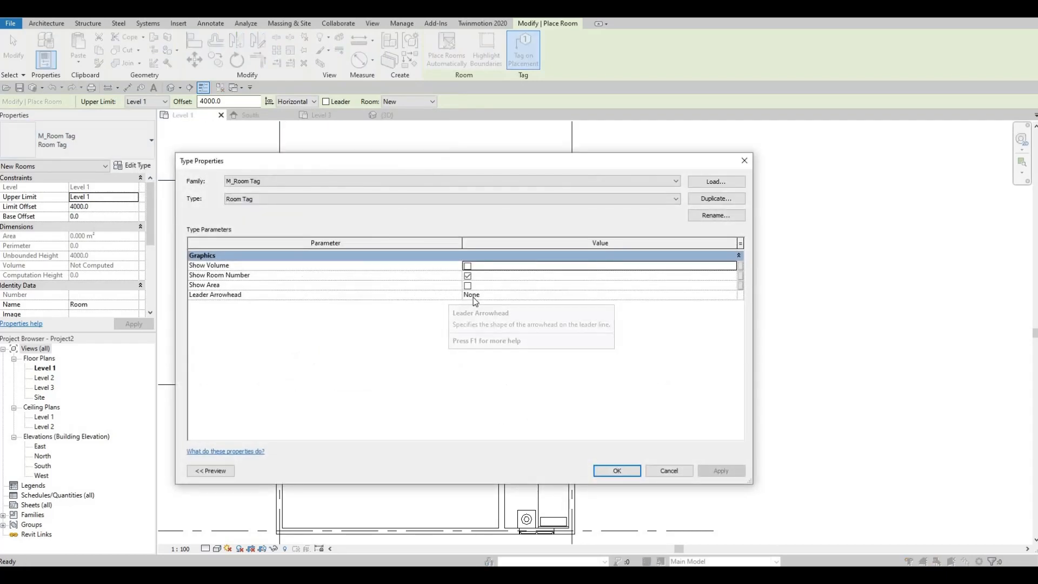
{"action": "left_click", "coordinate": [468, 286]}
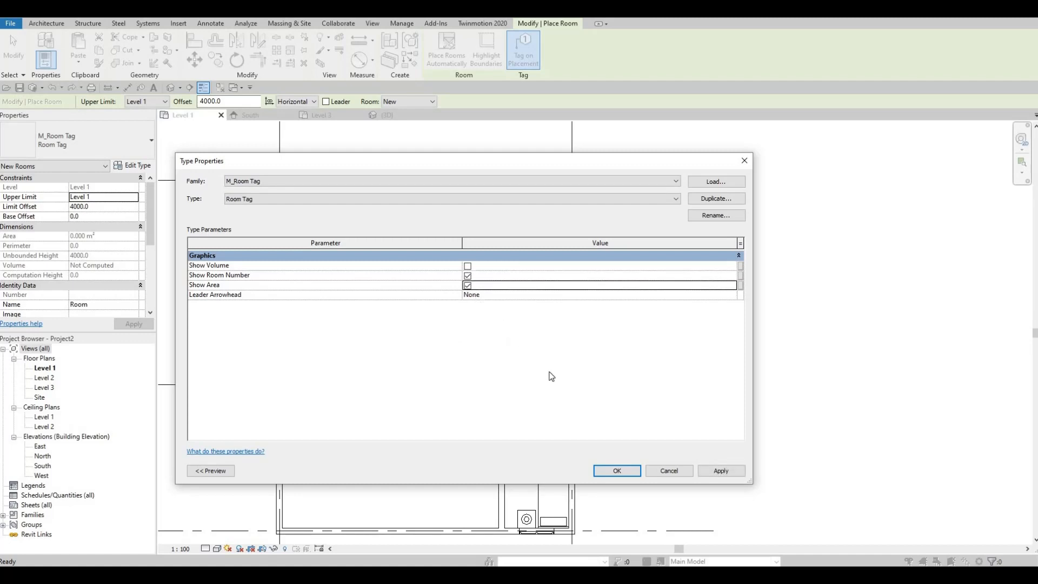
{"action": "left_click", "coordinate": [628, 472]}
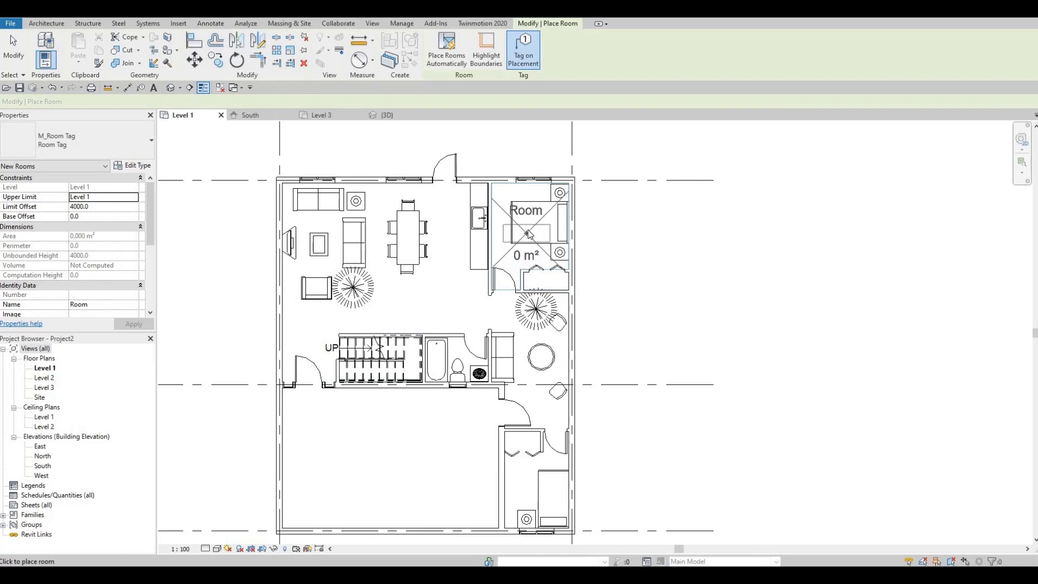
- Place tagged rooms in the upper-right bedroom and the lower bedroom
{"action": "scroll", "coordinate": [530, 233], "scroll_direction": "up", "scroll_amount": 2}
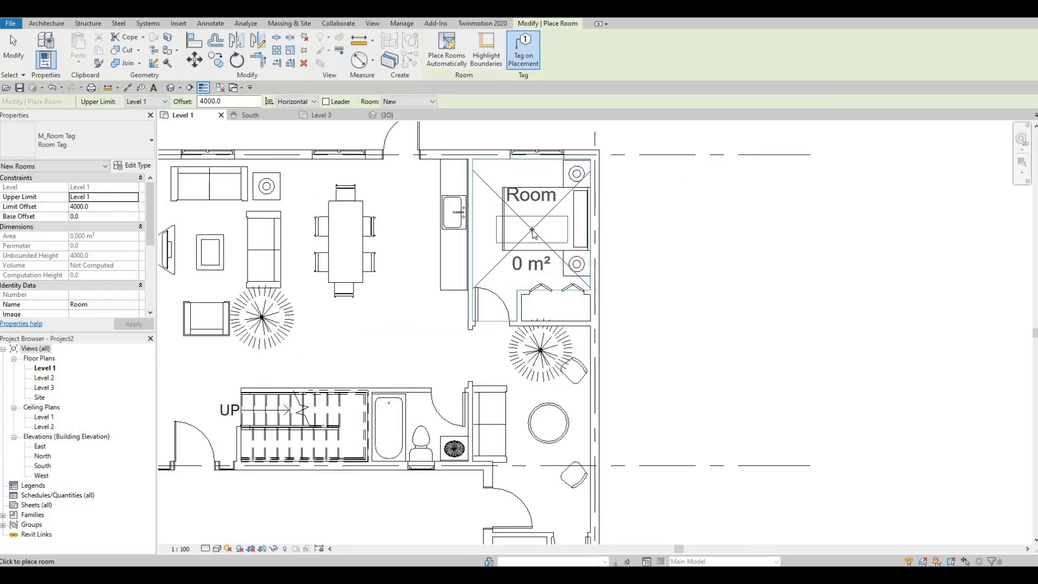
{"action": "left_click", "coordinate": [533, 234]}
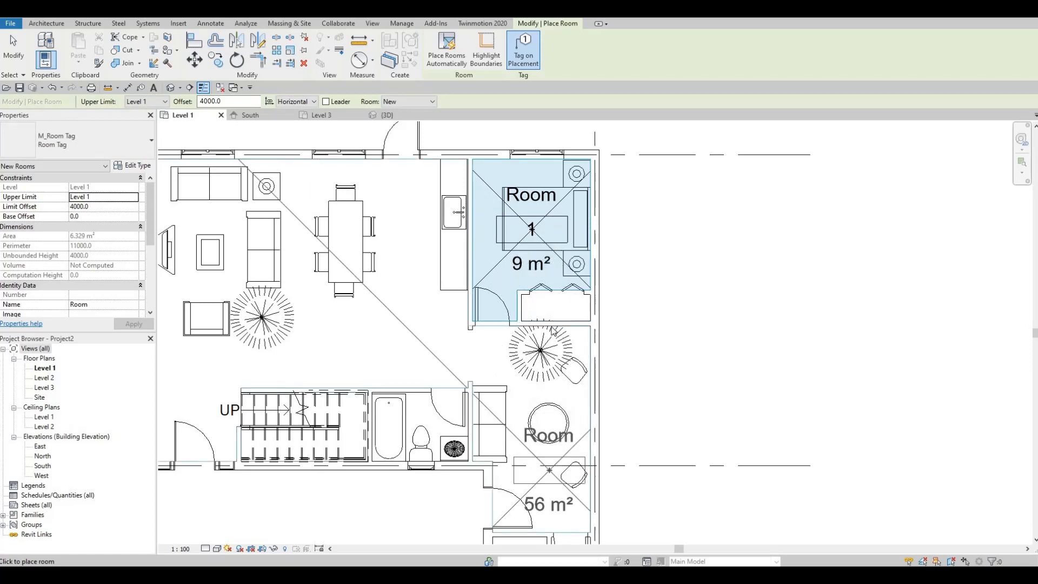
{"action": "scroll", "coordinate": [550, 476], "scroll_direction": "down", "scroll_amount": 2}
{"action": "middle_click_drag", "start_coordinate": [550, 476], "coordinate": [551, 326]}
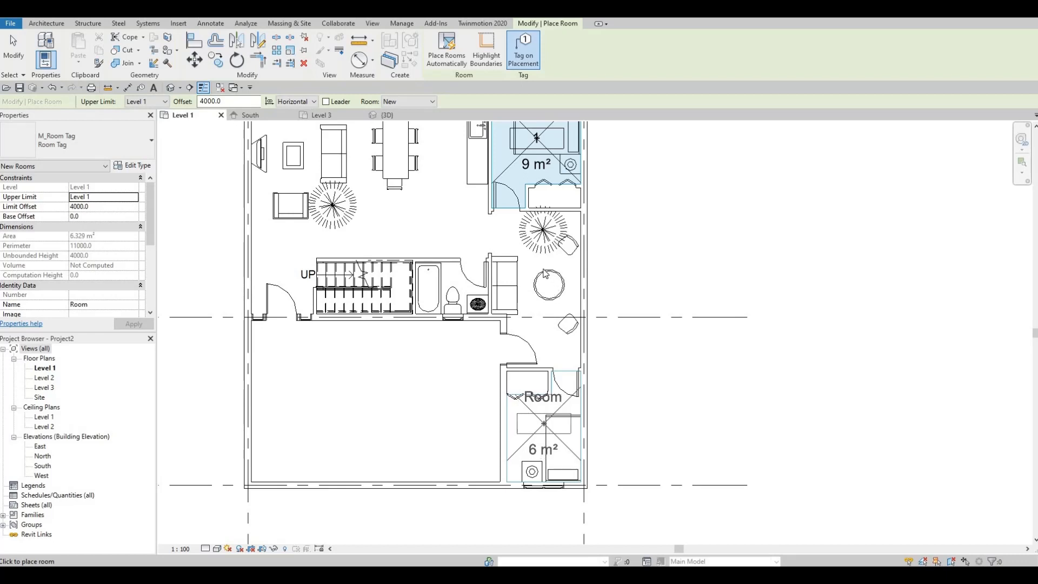
{"action": "left_click", "coordinate": [545, 273]}
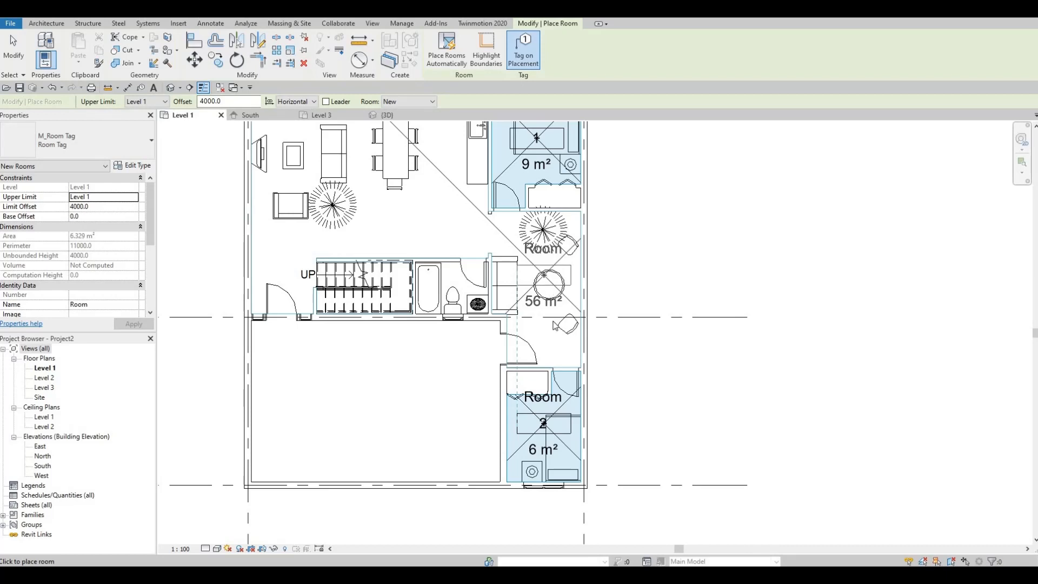
- Place a tagged room covering the sitting area and the open living, dining and kitchen space
{"action": "left_click", "coordinate": [554, 324]}
{"action": "key", "text": "Escape"}
{"action": "key", "text": "Escape"}
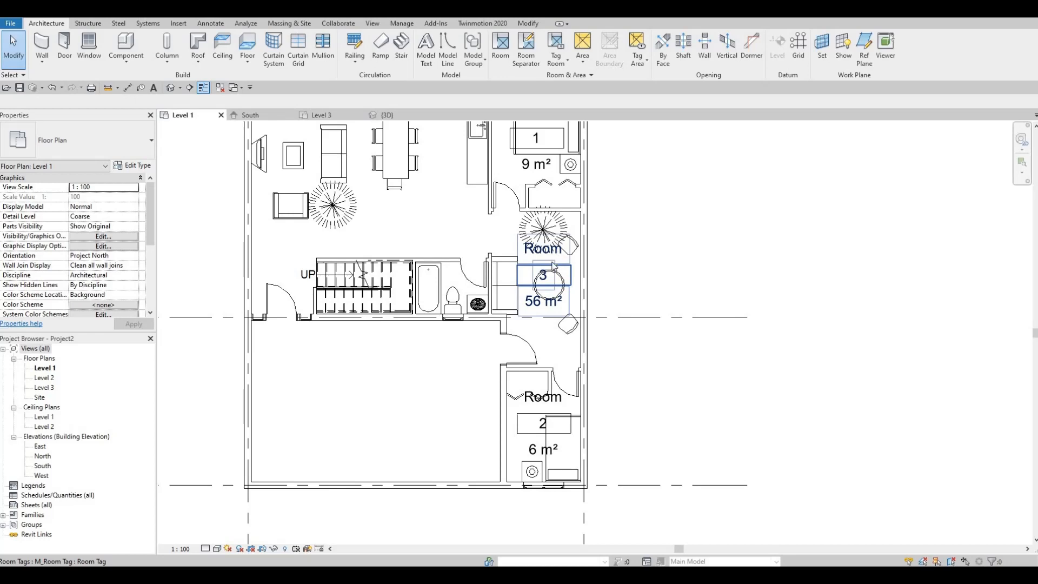
{"action": "left_click", "coordinate": [558, 255]}
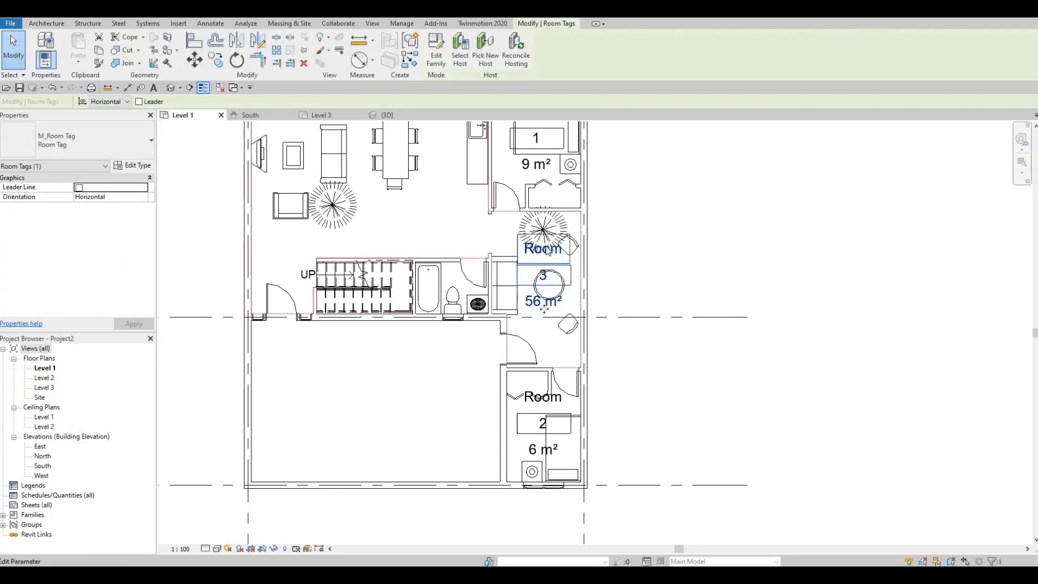
{"action": "middle_click_drag", "start_coordinate": [551, 288], "coordinate": [550, 320]}
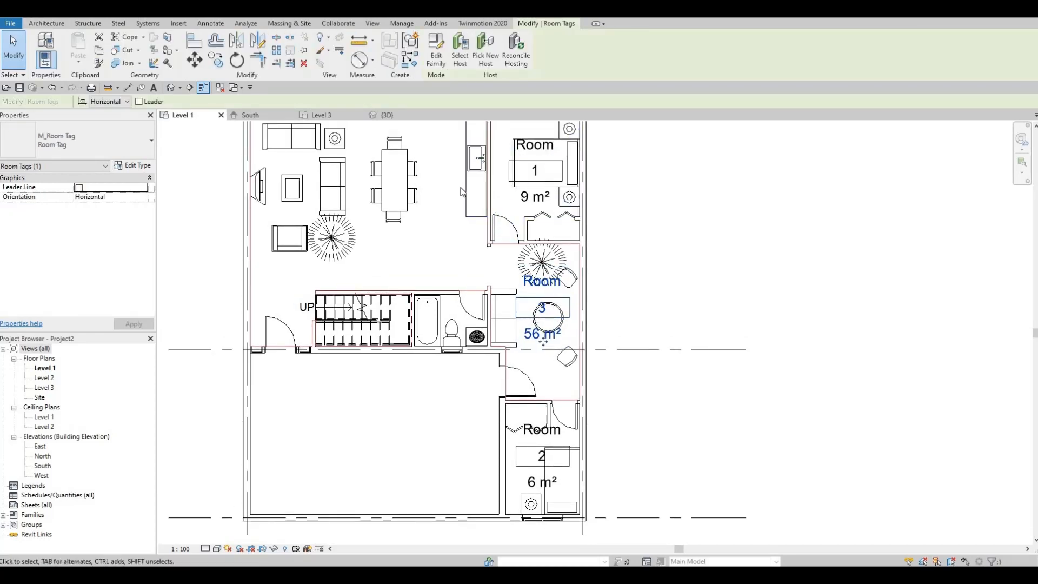
{"action": "middle_click_drag", "start_coordinate": [491, 261], "coordinate": [480, 288]}
{"action": "key", "text": "Escape"}
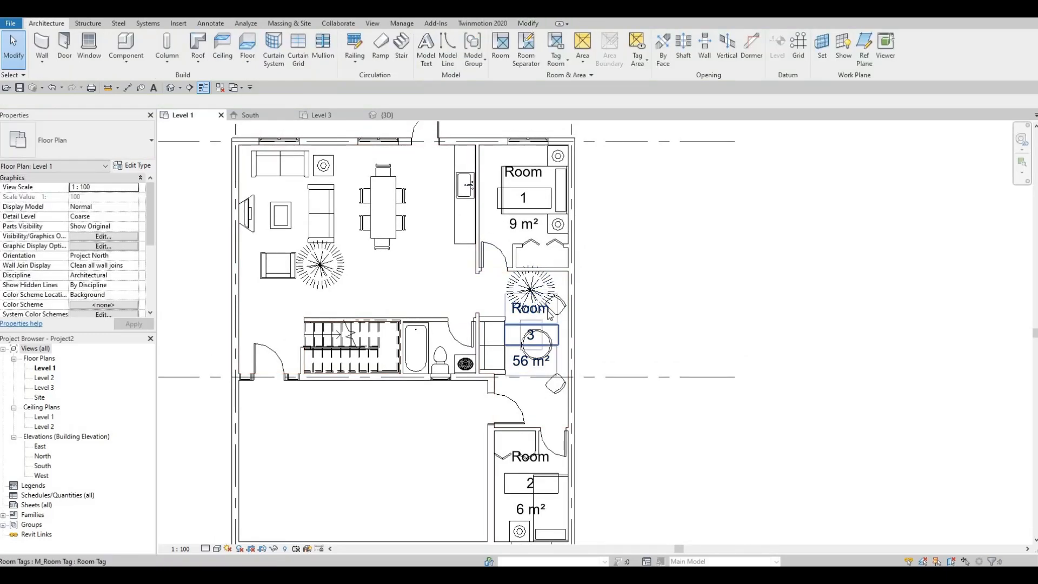
{"action": "left_click", "coordinate": [550, 315]}
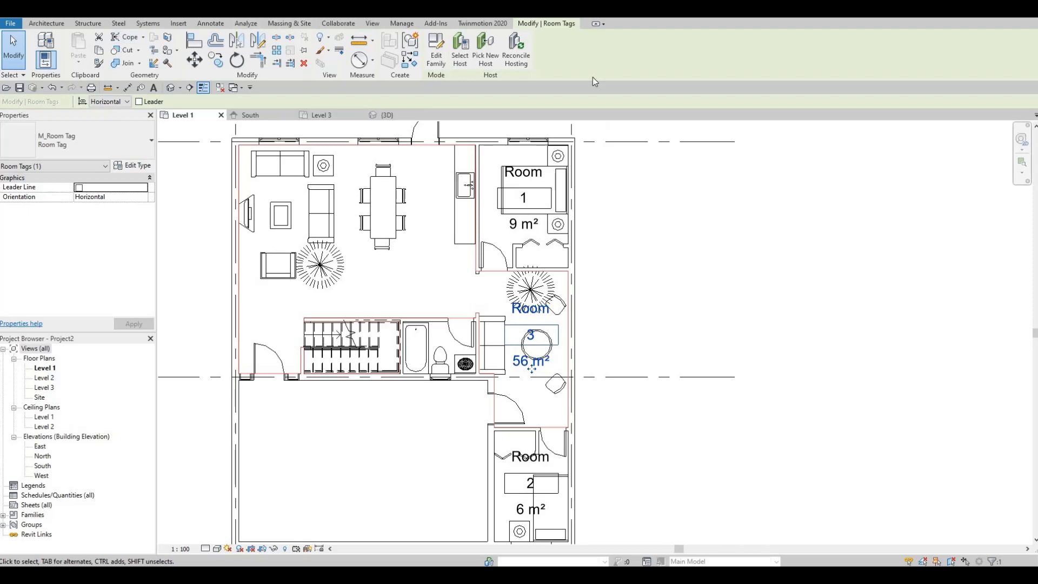
{"action": "key", "text": "Escape"}
- Create a Rentable area plan for Level 1 with area boundary lines generated automatically from all external walls
{"action": "left_click", "coordinate": [582, 54]}
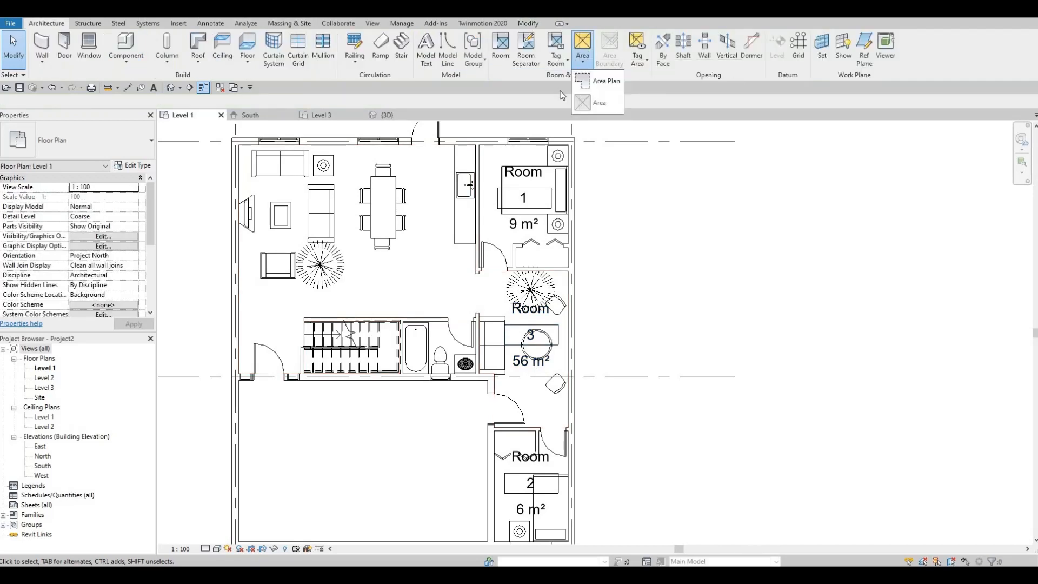
{"action": "left_click", "coordinate": [607, 84]}
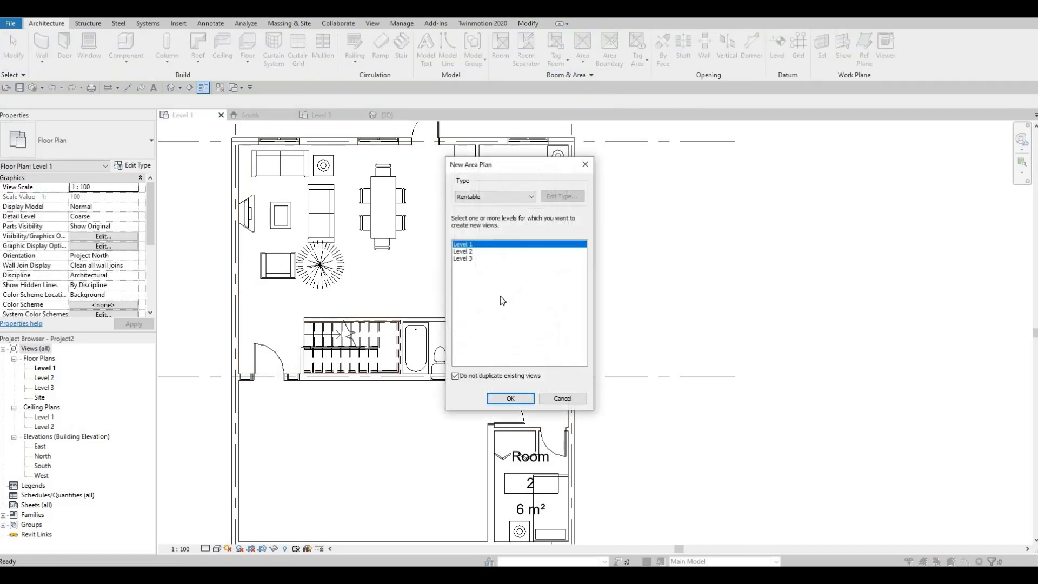
{"action": "left_click", "coordinate": [510, 398]}
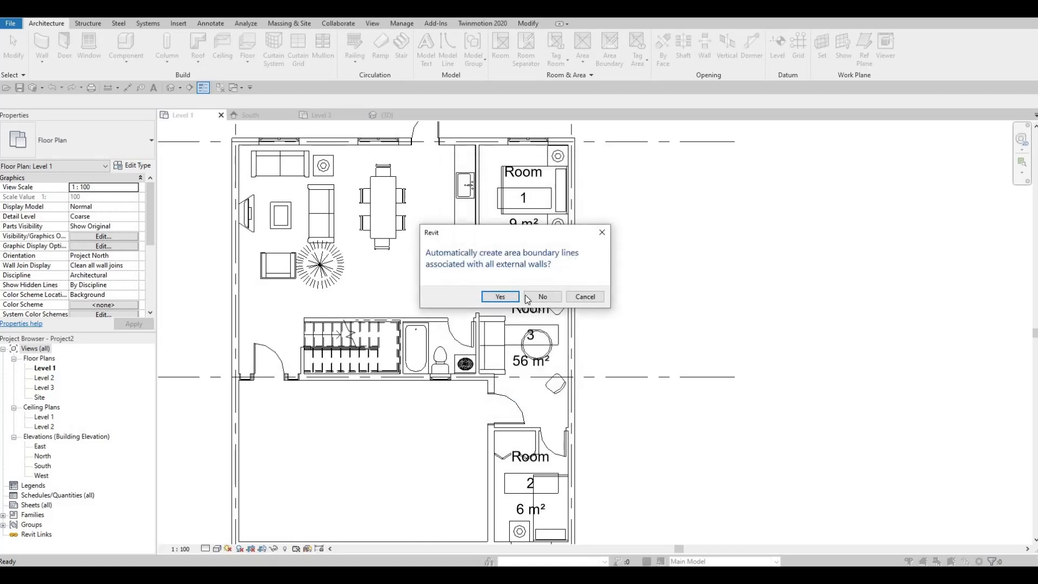
{"action": "left_click", "coordinate": [488, 300]}
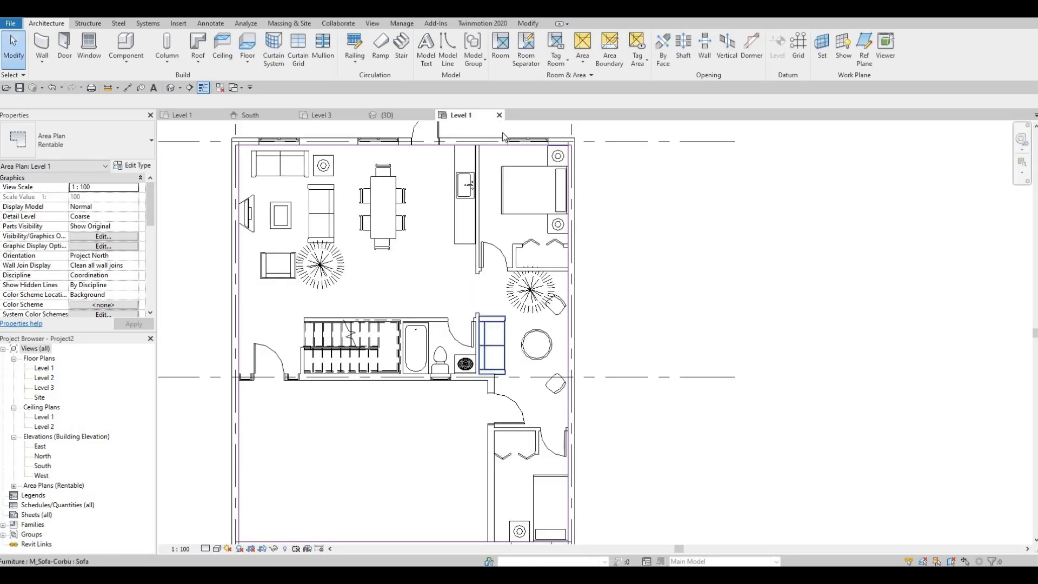
- Discard the Rentable area plan and delete the combined room spanning the living and sitting areas
{"action": "left_click", "coordinate": [479, 300]}
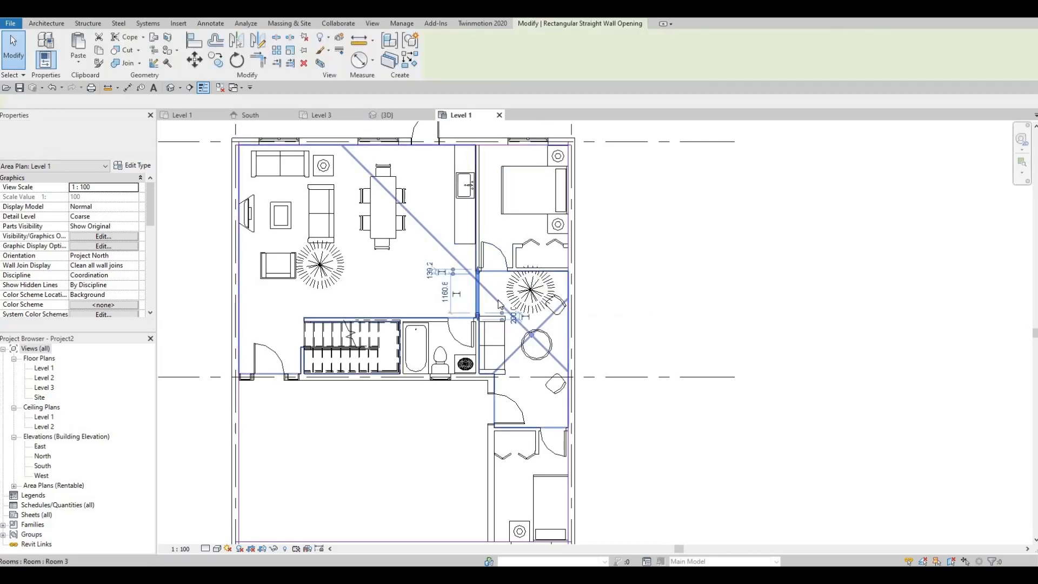
{"action": "key", "text": "Escape"}
{"action": "left_click", "coordinate": [505, 313]}
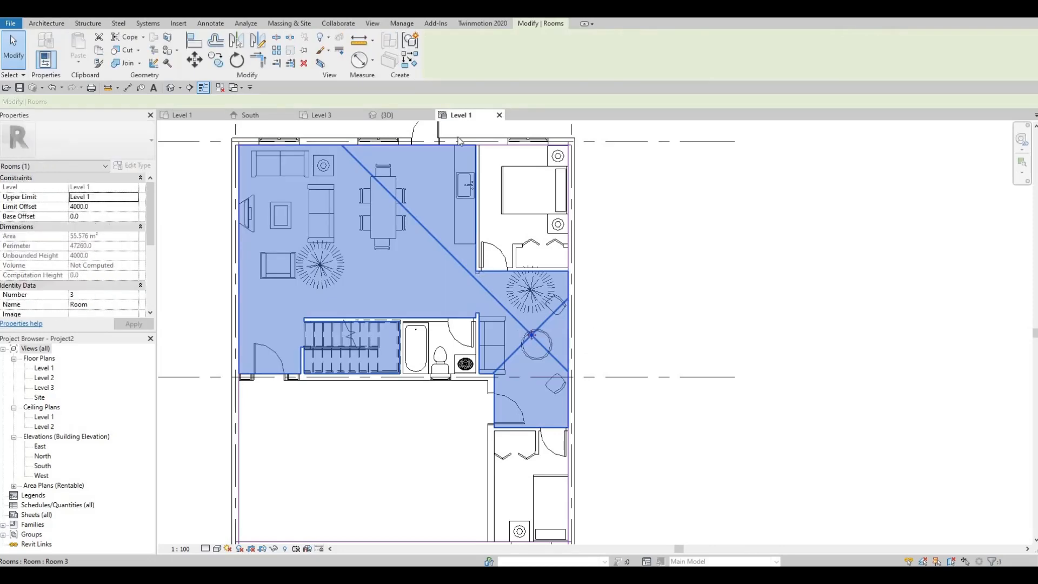
{"action": "key", "text": "Escape"}
{"action": "left_click", "coordinate": [499, 303]}
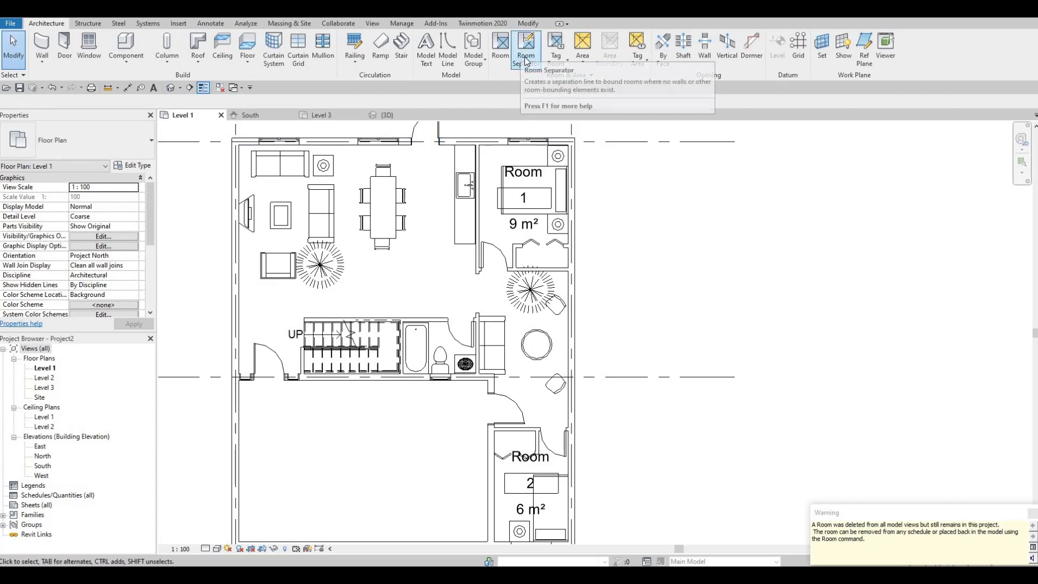
- Draw a room separation line across the wall opening between the living space and the sitting area
{"action": "left_click", "coordinate": [524, 59]}
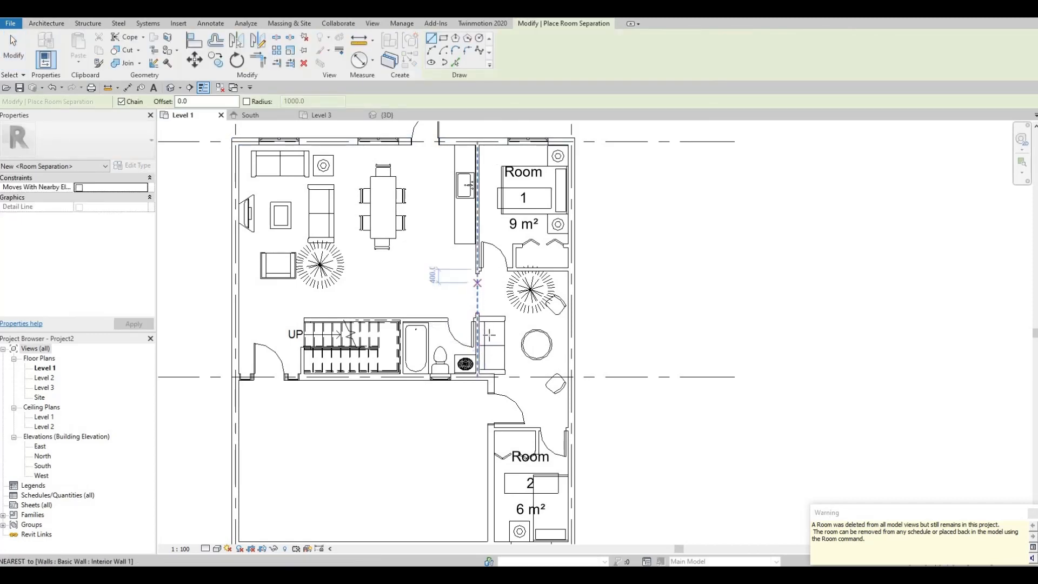
{"action": "scroll", "coordinate": [476, 318], "scroll_direction": "up", "scroll_amount": 4}
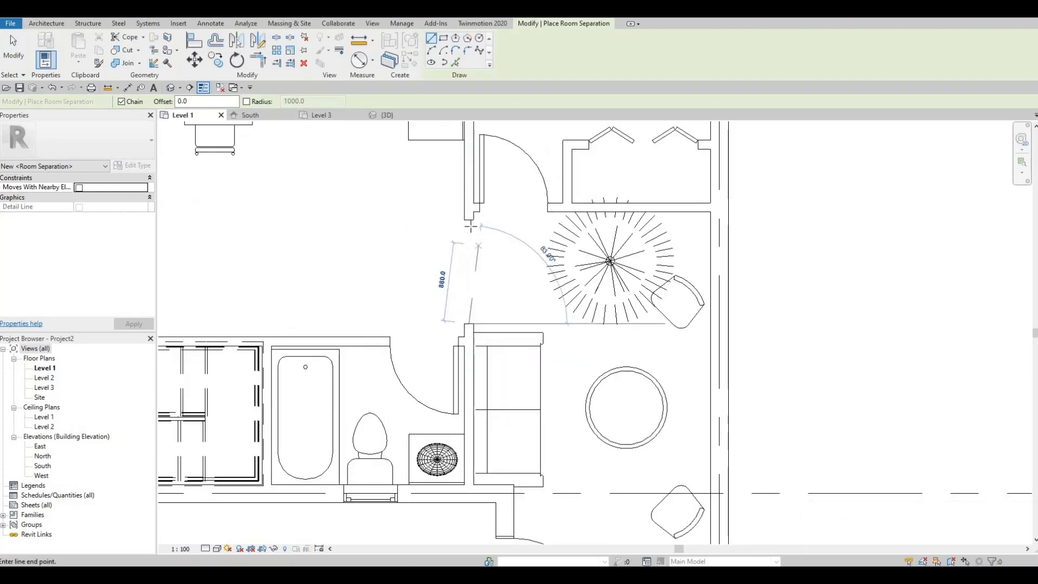
{"action": "left_click", "coordinate": [469, 220]}
{"action": "key", "text": "Escape"}
{"action": "key", "text": "Escape"}
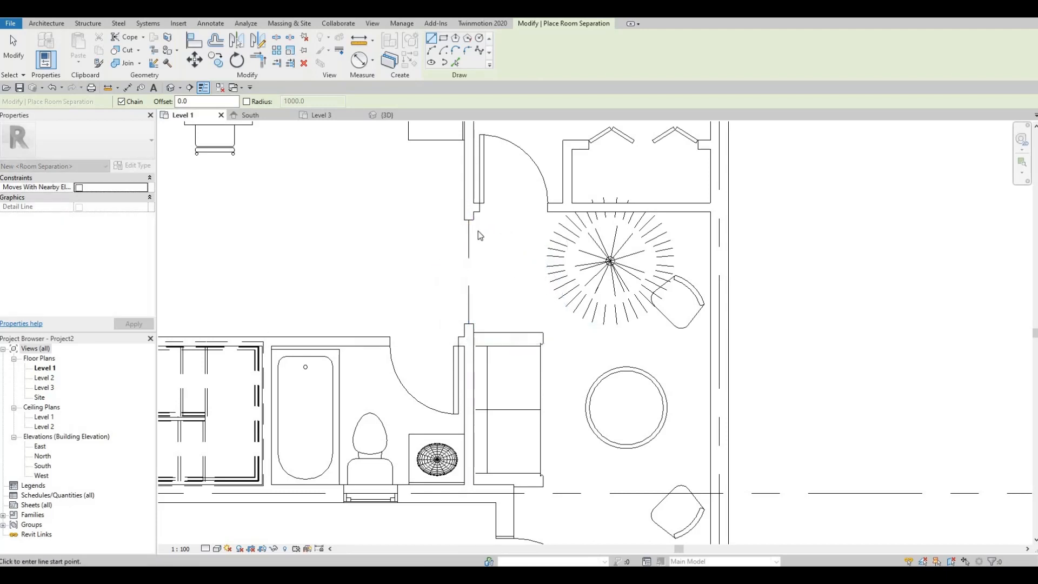
- Place separate tagged rooms in the sitting area and in the open living, dining and kitchen space
{"action": "left_click", "coordinate": [493, 45]}
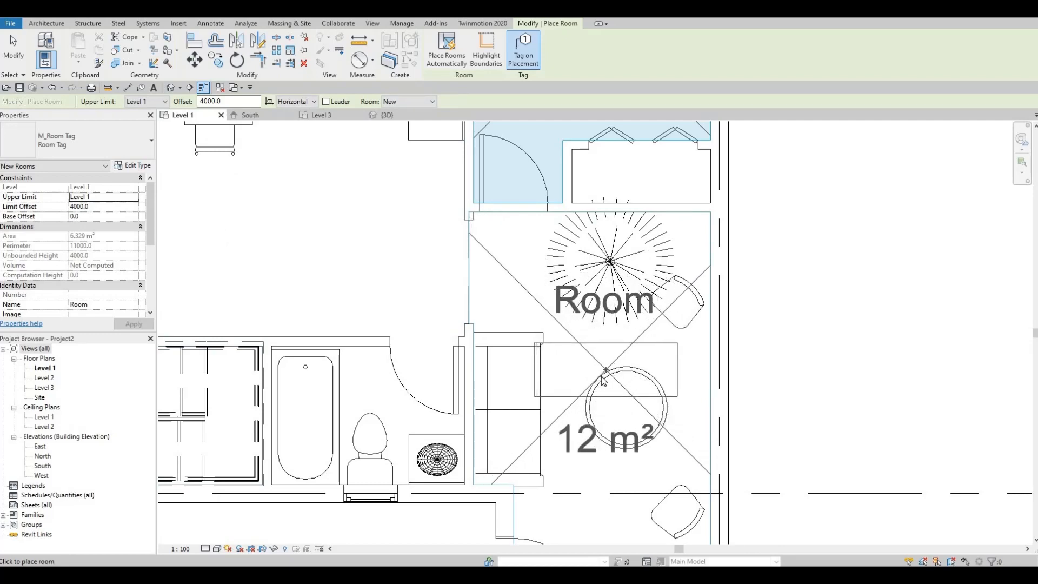
{"action": "left_click", "coordinate": [606, 372]}
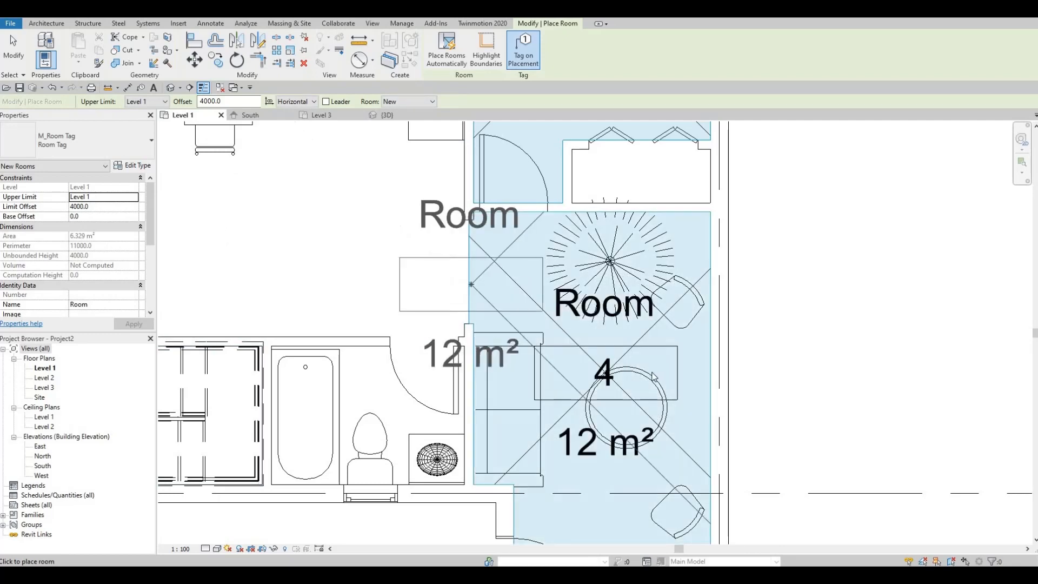
{"action": "scroll", "coordinate": [483, 291], "scroll_direction": "down", "scroll_amount": 1}
{"action": "scroll", "coordinate": [649, 366], "scroll_direction": "down", "scroll_amount": 1}
{"action": "middle_click_drag", "start_coordinate": [492, 292], "coordinate": [637, 368]}
{"action": "scroll", "coordinate": [522, 302], "scroll_direction": "down", "scroll_amount": 1}
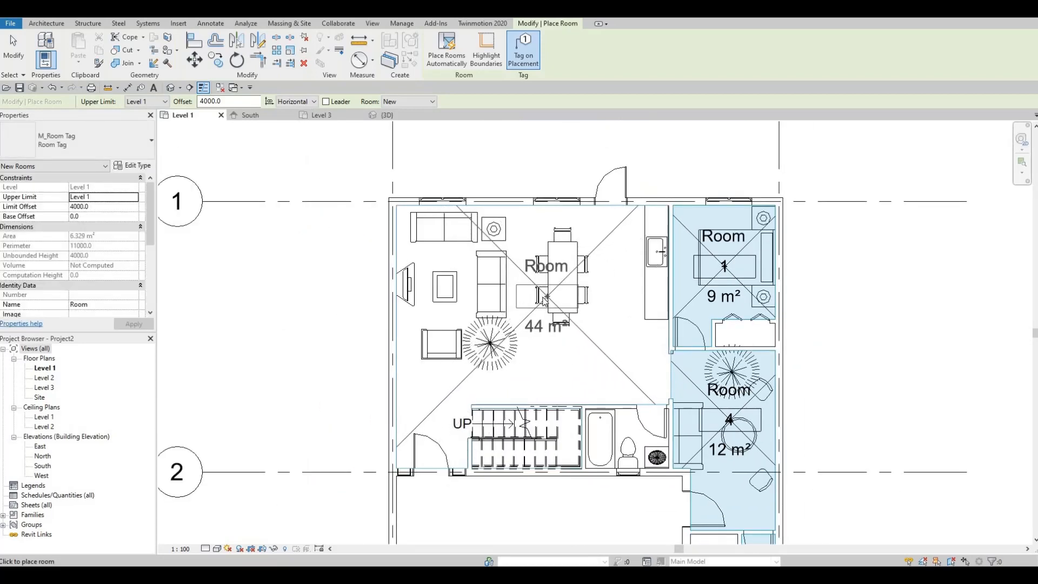
{"action": "left_click", "coordinate": [542, 320]}
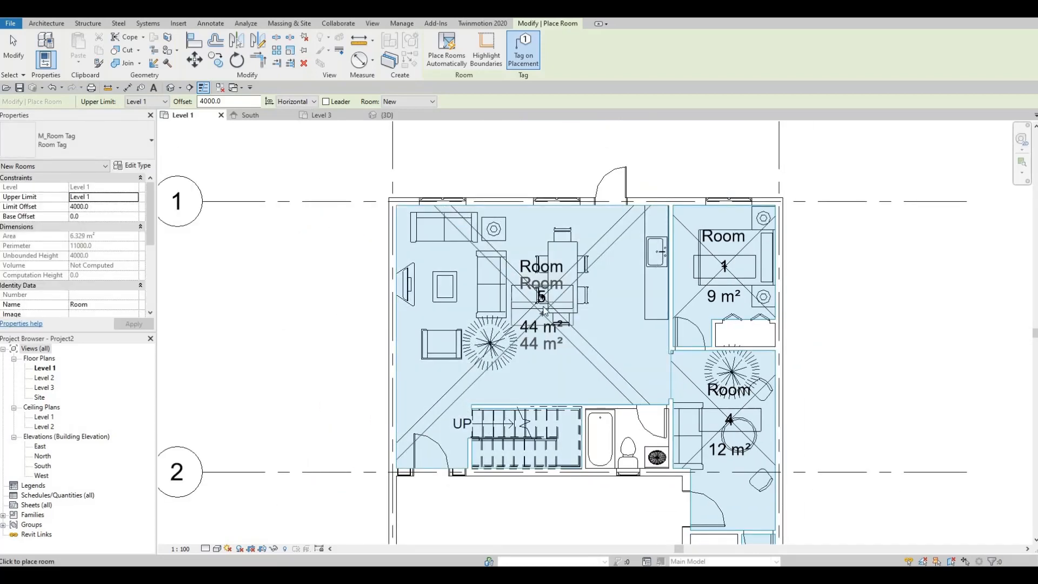
{"action": "key", "text": "Escape"}
{"action": "key", "text": "Escape"}
- Rename the large open room to Living Dining Kitchen through its room tag
{"action": "left_click", "coordinate": [544, 273]}
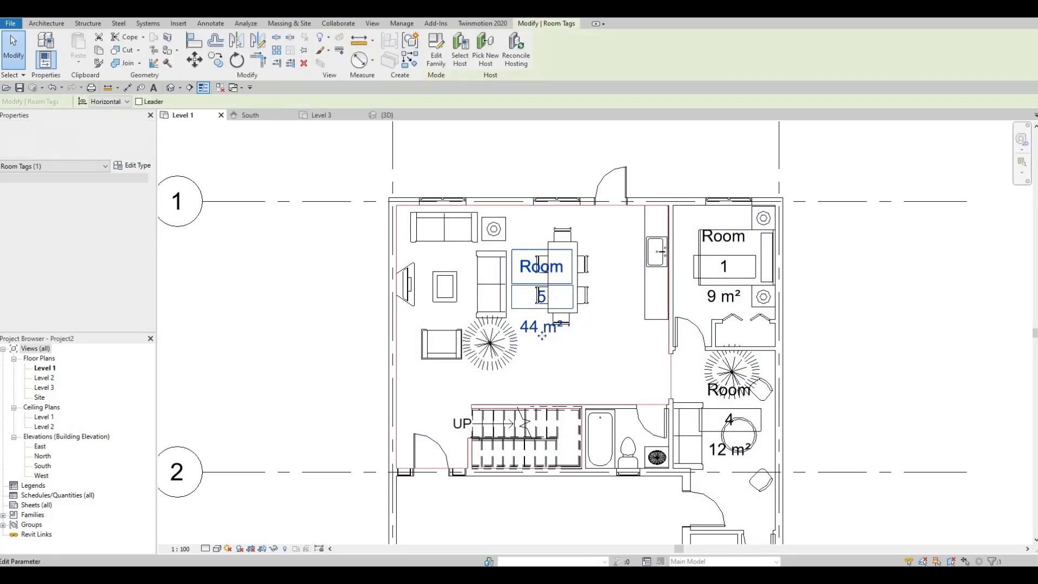
{"action": "left_click", "coordinate": [543, 268]}
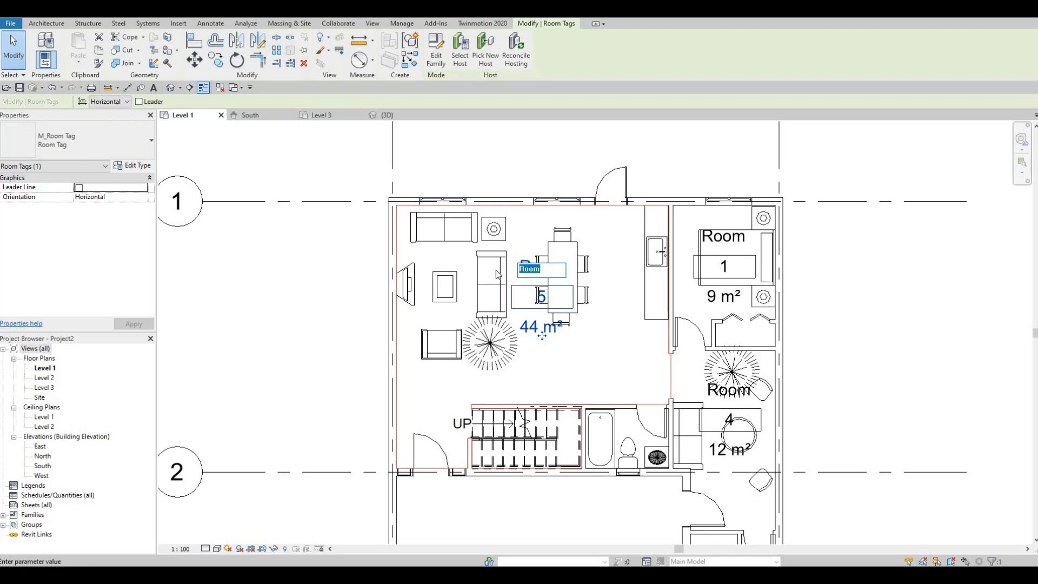
{"action": "type", "text": "Li"}
{"action": "left_click", "coordinate": [607, 323]}
{"action": "key", "text": "Escape"}
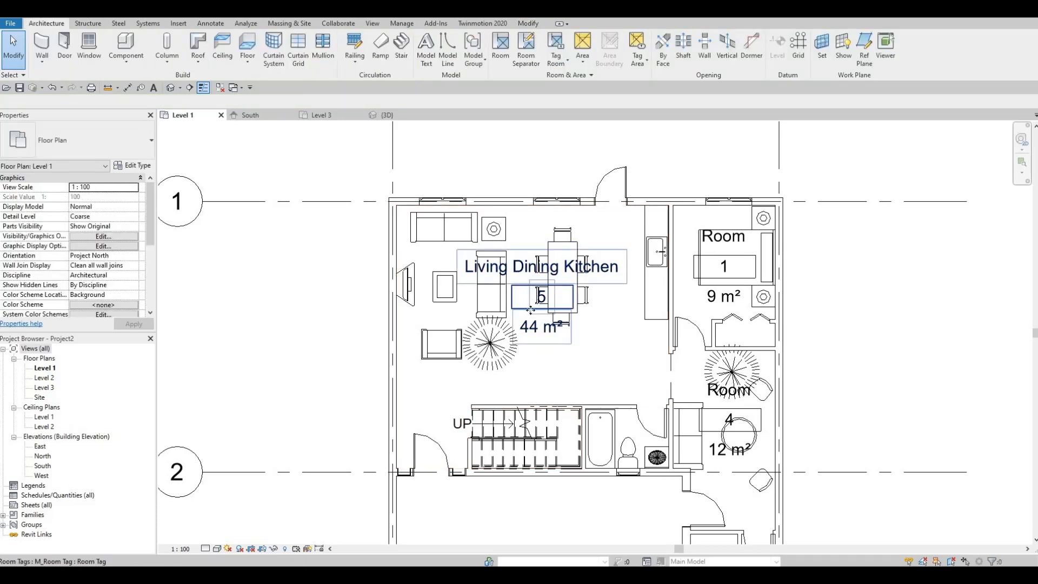
- Move the Living Dining Kitchen tag off the dining furniture into the open floor below the table
{"action": "left_click", "coordinate": [530, 310]}
{"action": "left_click_drag", "start_coordinate": [527, 309], "coordinate": [549, 368]}
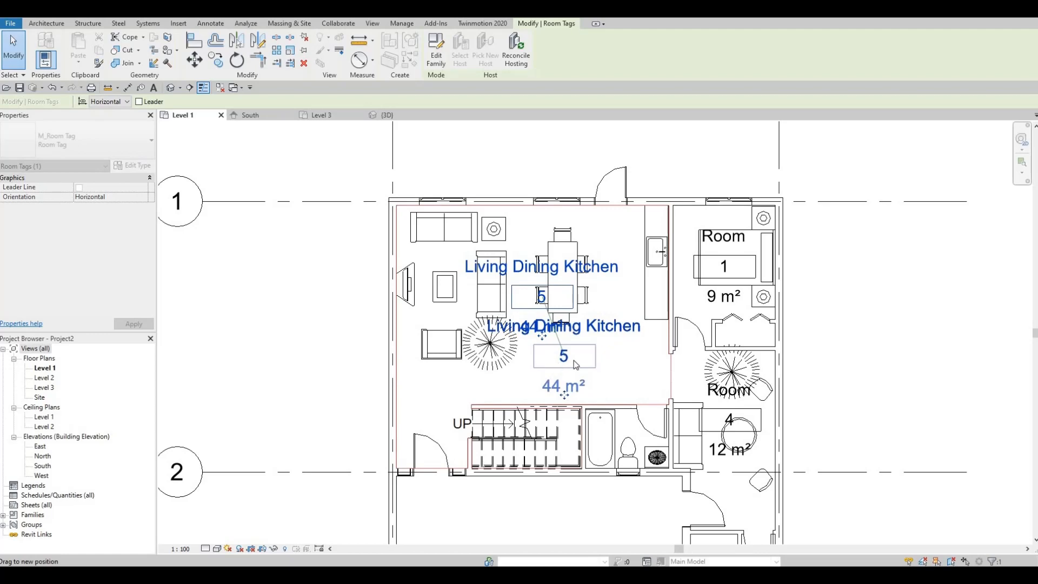
{"action": "key", "text": "Escape"}
{"action": "left_click", "coordinate": [595, 335]}
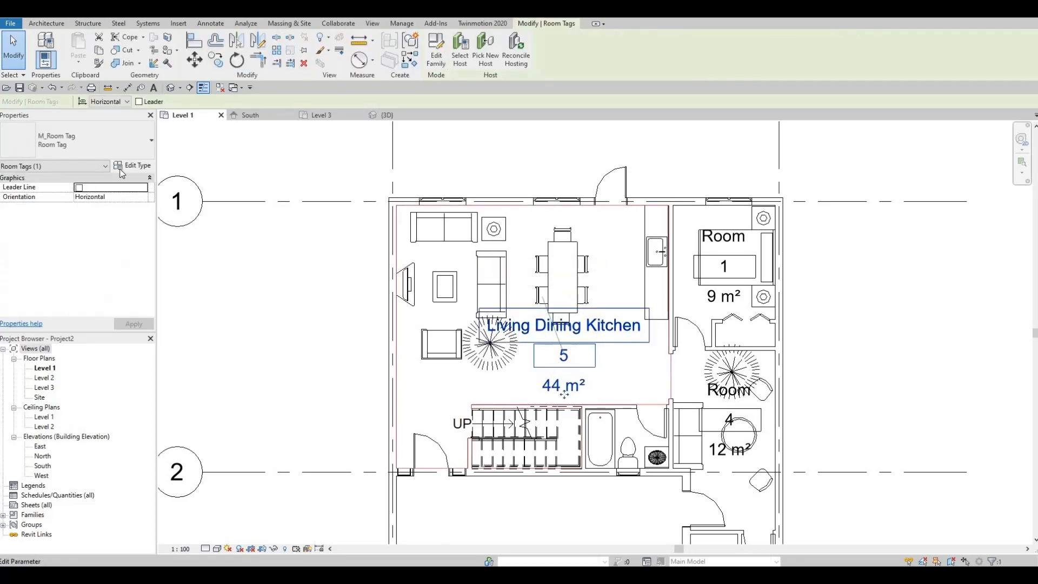
{"action": "left_click", "coordinate": [144, 169]}
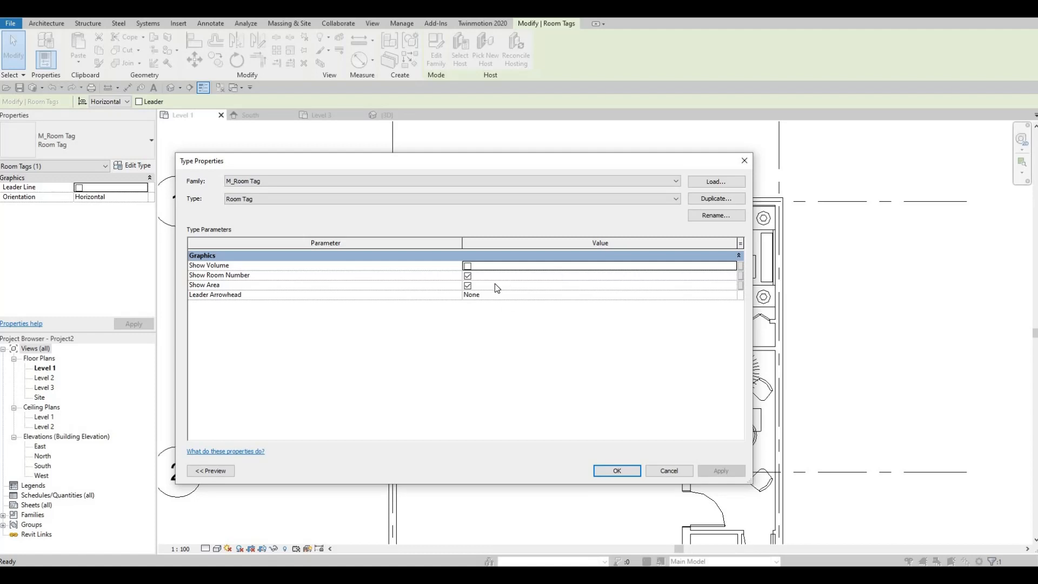
{"action": "key", "text": "Escape"}
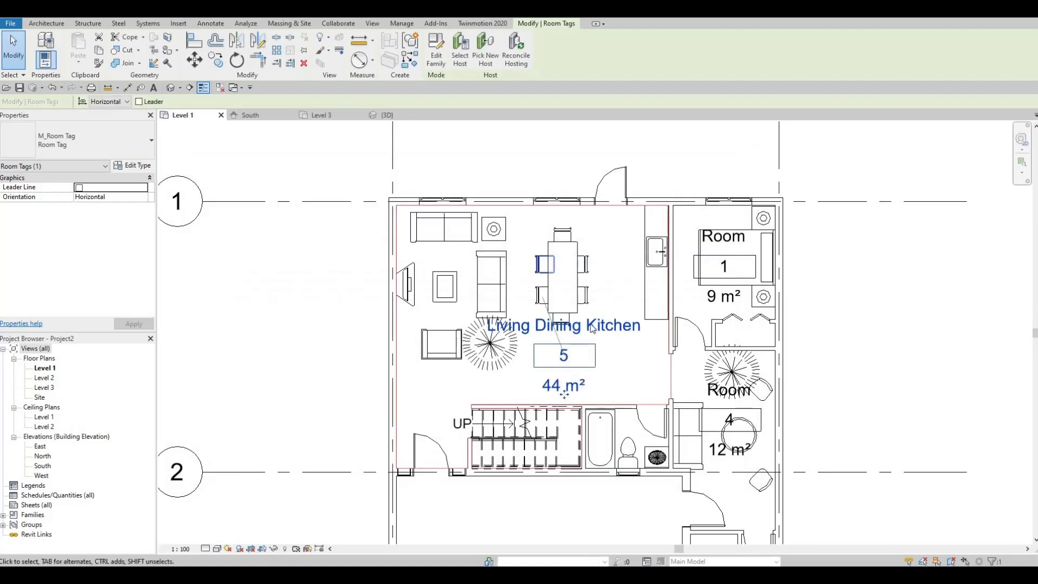
{"action": "left_click", "coordinate": [594, 327]}
{"action": "left_click", "coordinate": [586, 356]}
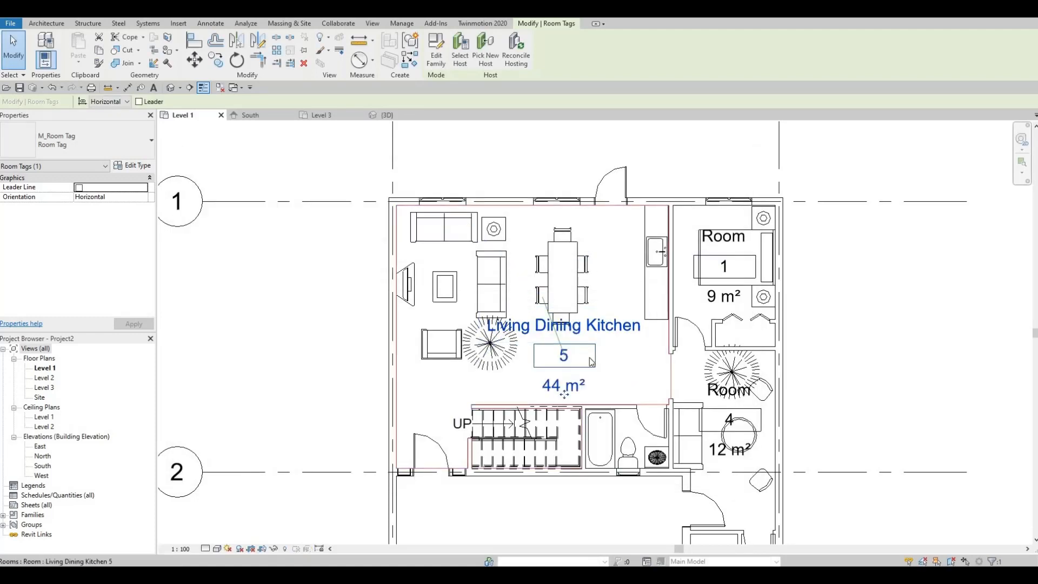
- Set the Level 1 floor plan's view scale to 1:50, trying 1:25 first
{"action": "left_click", "coordinate": [186, 549]}
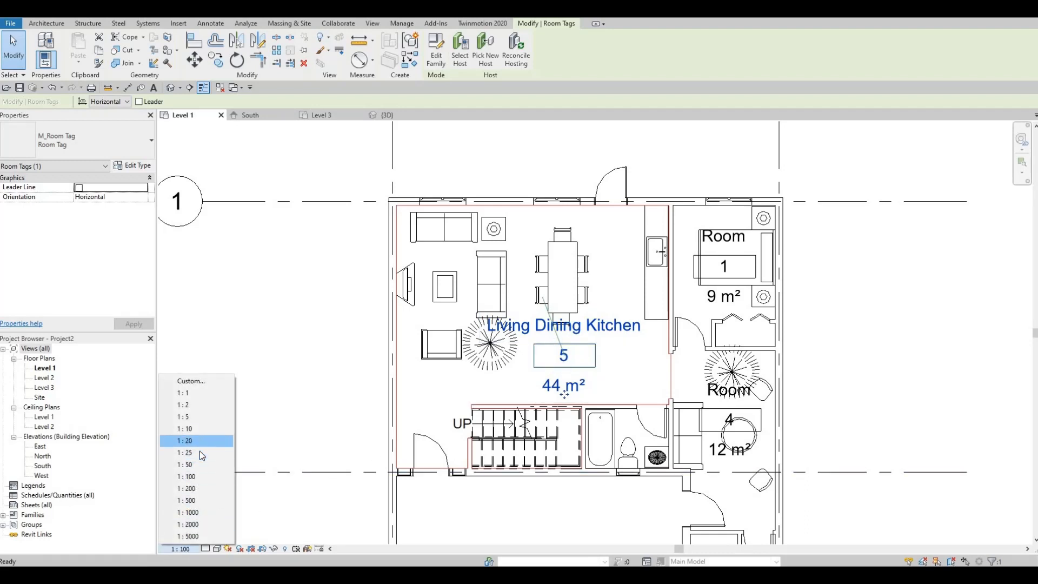
{"action": "left_click", "coordinate": [200, 452]}
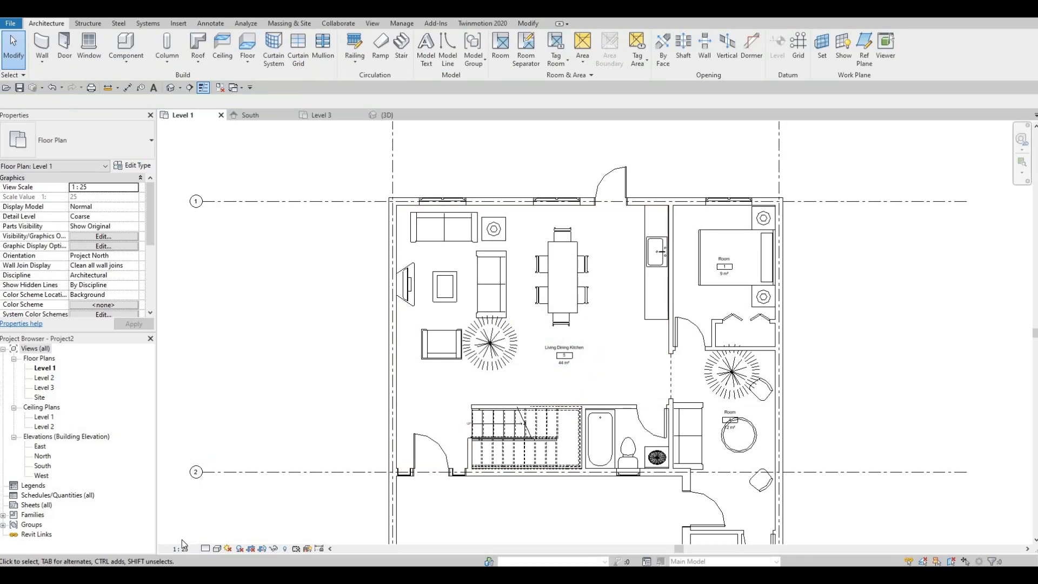
{"action": "left_click", "coordinate": [180, 548]}
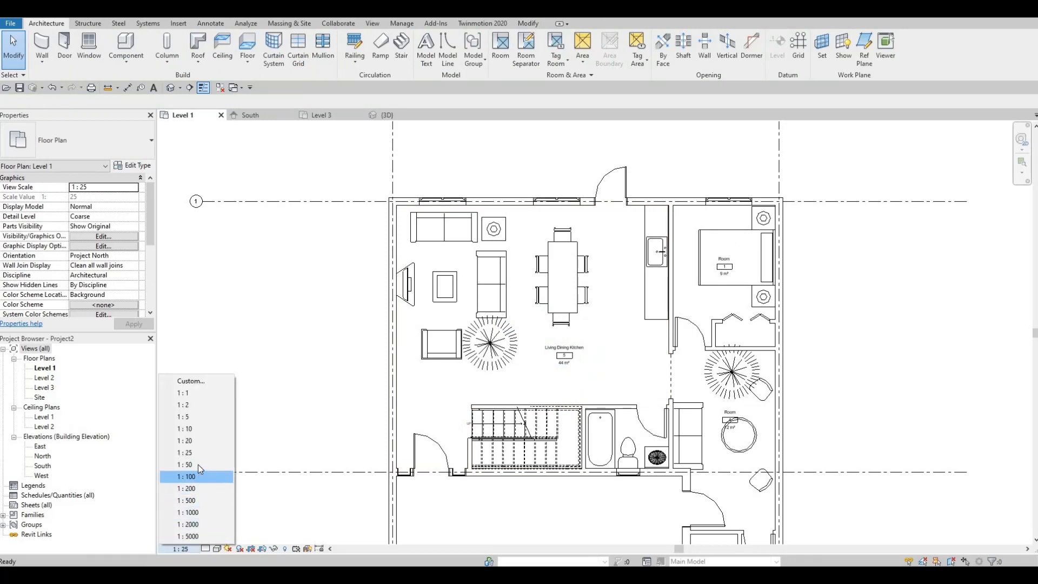
{"action": "left_click", "coordinate": [197, 465]}
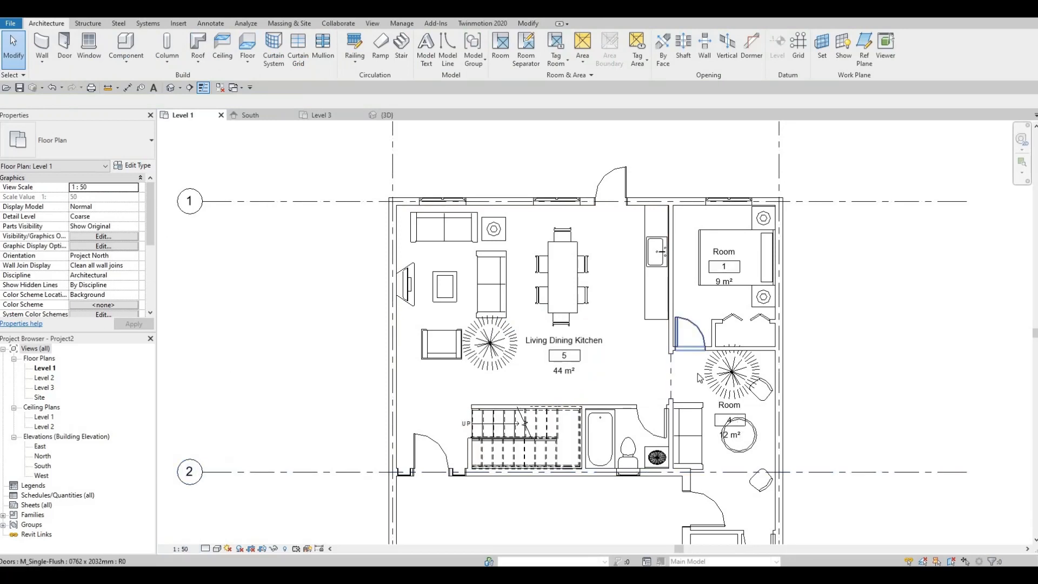
- Nudge the Living Dining Kitchen tag slightly farther from the dining table, down towards the bathroom
{"action": "middle_click_drag", "start_coordinate": [651, 387], "coordinate": [541, 327]}
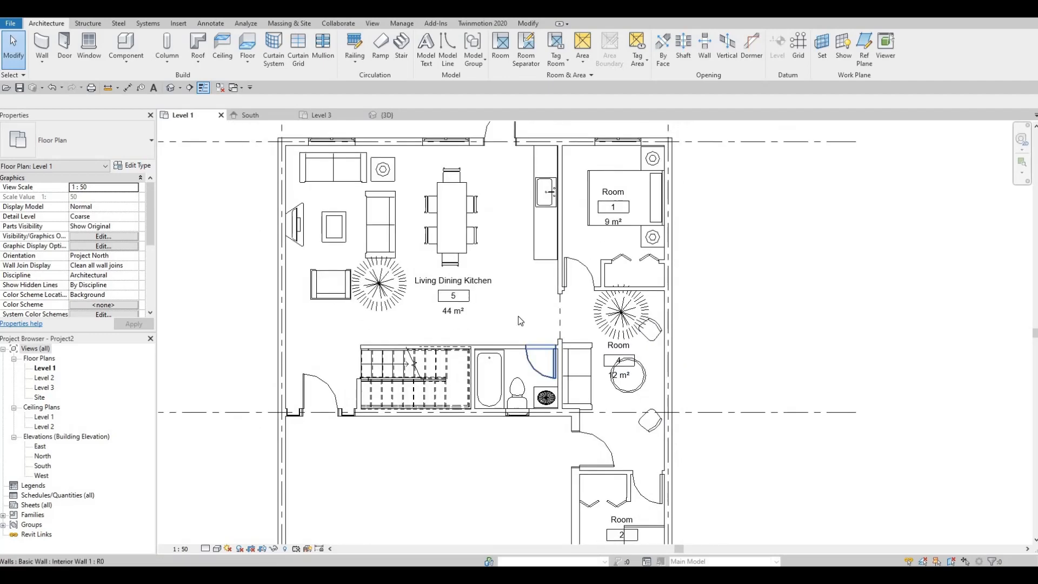
{"action": "left_click", "coordinate": [468, 301]}
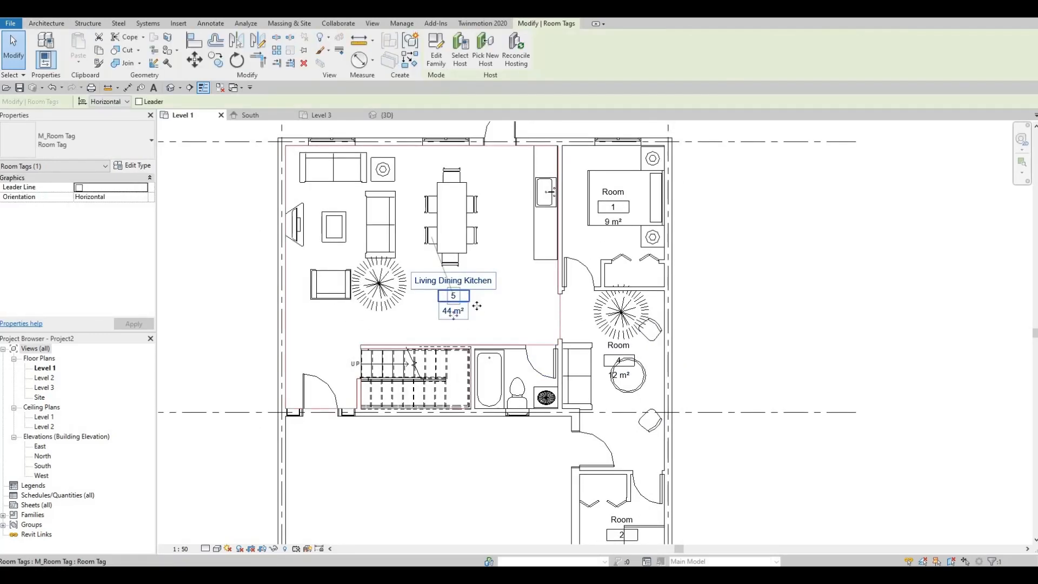
{"action": "left_click_drag", "start_coordinate": [453, 314], "coordinate": [463, 323]}
{"action": "key", "text": "Escape"}
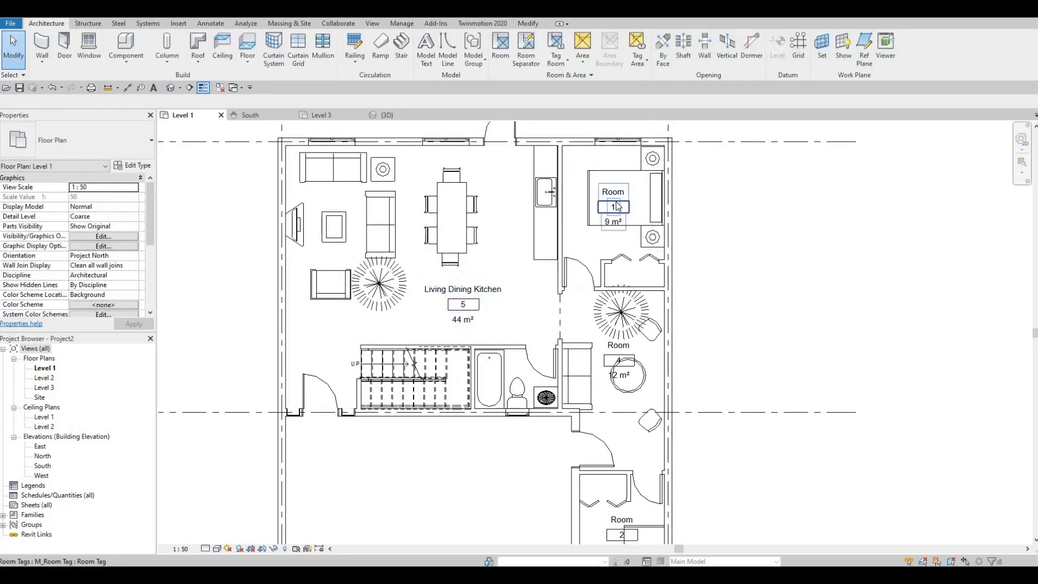
- Rename the bedroom beside the kitchen, room number 1, as Bedroom 1 through its room tag
{"action": "left_click", "coordinate": [619, 200]}
{"action": "left_click", "coordinate": [618, 190]}
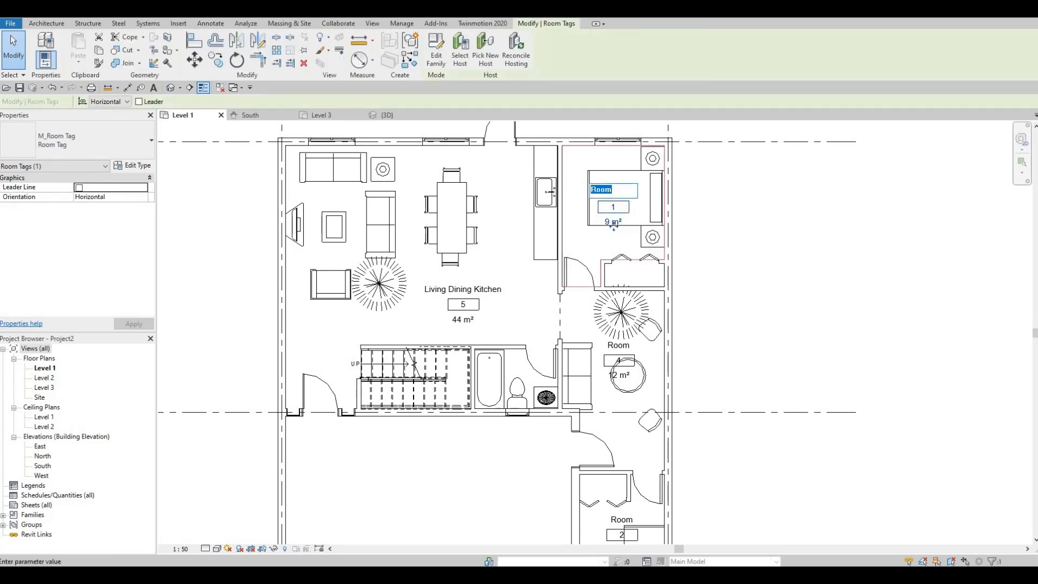
{"action": "type", "text": "Bedr"}
{"action": "key", "text": "Return"}
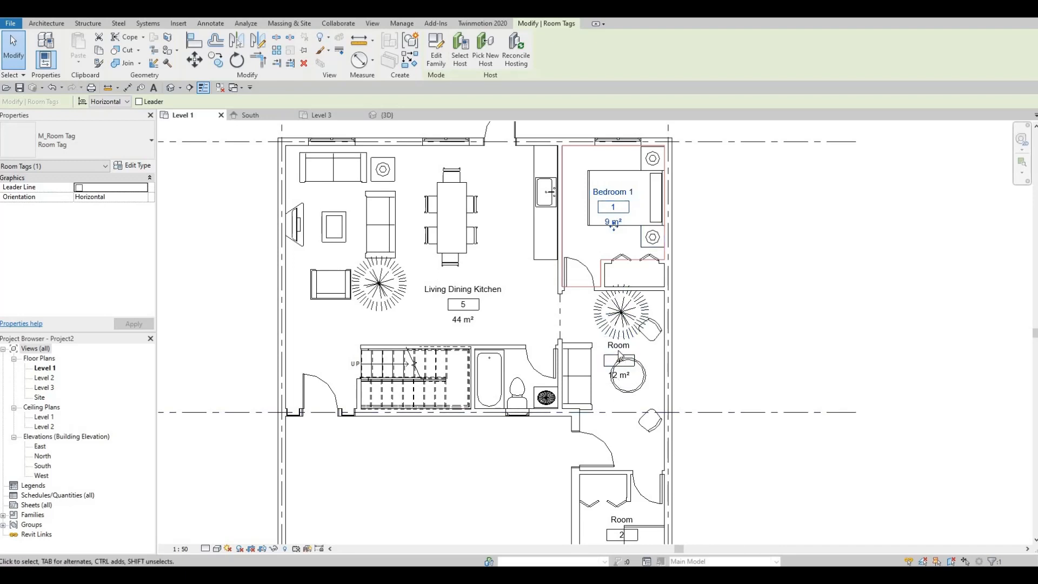
- Rename the room between the two bedrooms, room number 4, as Office through its room tag
{"action": "left_click", "coordinate": [617, 346]}
{"action": "left_click", "coordinate": [615, 345]}
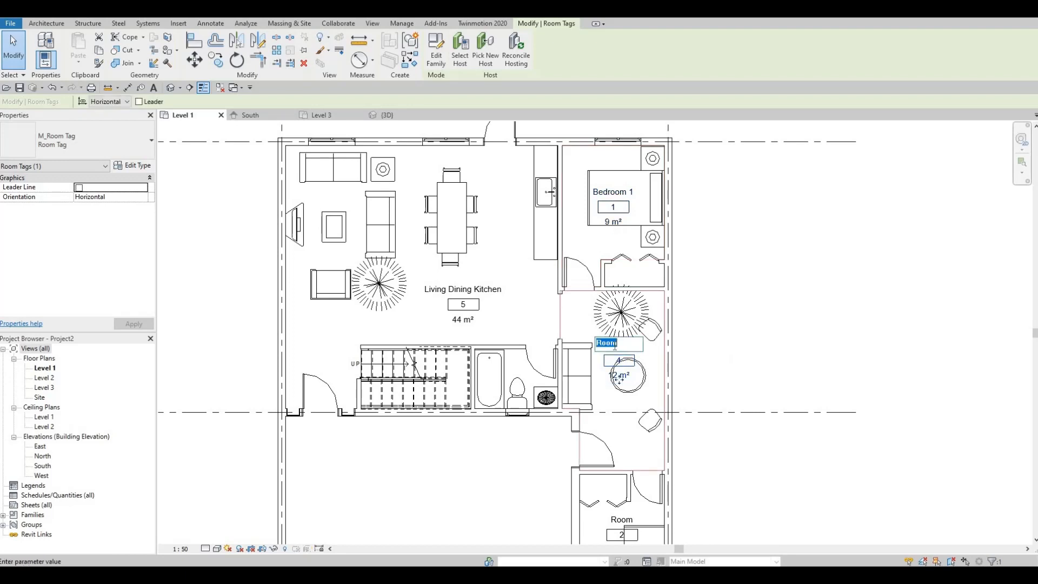
{"action": "type", "text": "Office"}
{"action": "key", "text": "Return"}
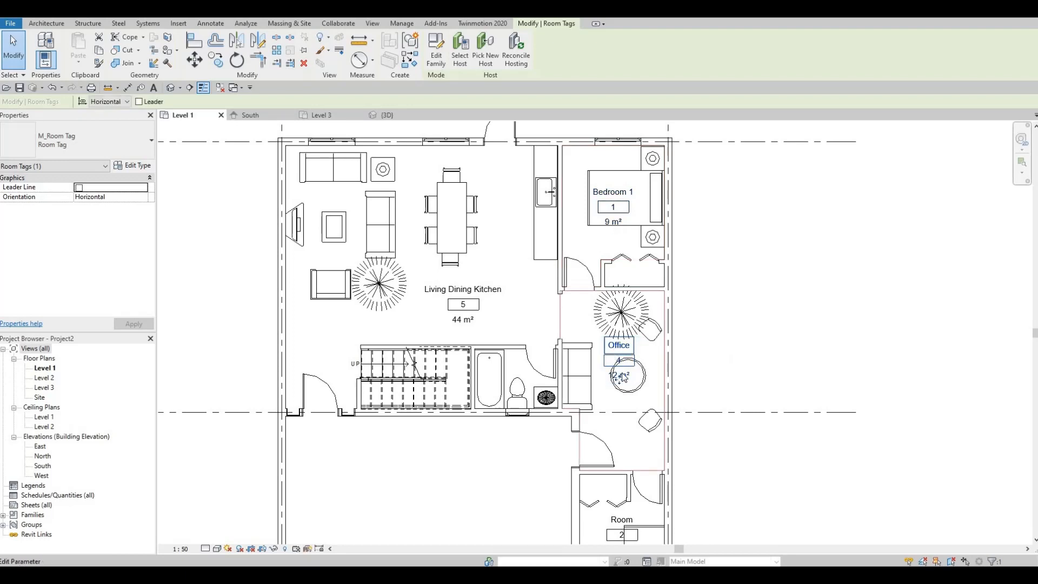
{"action": "left_click", "coordinate": [639, 283]}
- Rename the small bedroom near grid line 3, room number 2, as Bedroom 2 through its room tag
{"action": "scroll", "coordinate": [649, 422], "scroll_direction": "up", "scroll_amount": 1}
{"action": "middle_click_drag", "start_coordinate": [648, 421], "coordinate": [627, 291]}
{"action": "scroll", "coordinate": [627, 291], "scroll_direction": "down", "scroll_amount": 1}
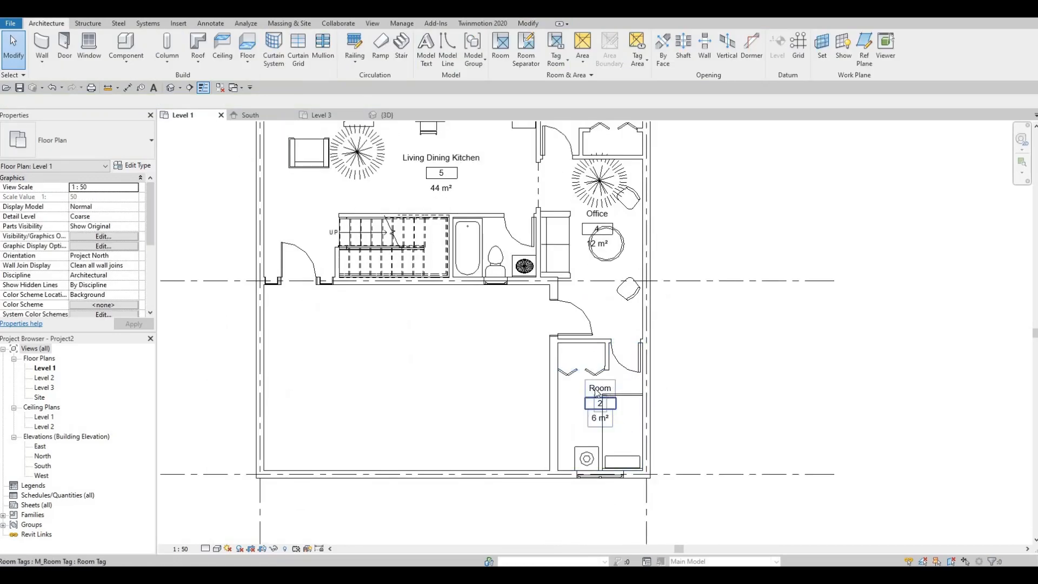
{"action": "left_click", "coordinate": [604, 391]}
{"action": "left_click", "coordinate": [599, 387]}
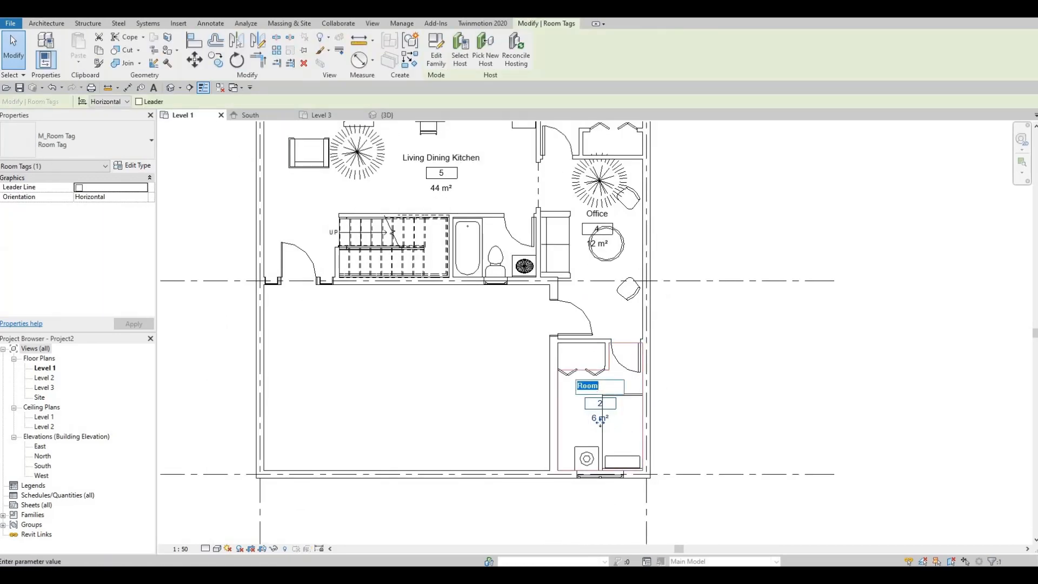
{"action": "type", "text": "Bedroom 2"}
{"action": "left_click", "coordinate": [416, 154]}
{"action": "scroll", "coordinate": [429, 132], "scroll_direction": "down", "scroll_amount": 1}
{"action": "middle_click_drag", "start_coordinate": [429, 133], "coordinate": [466, 225]}
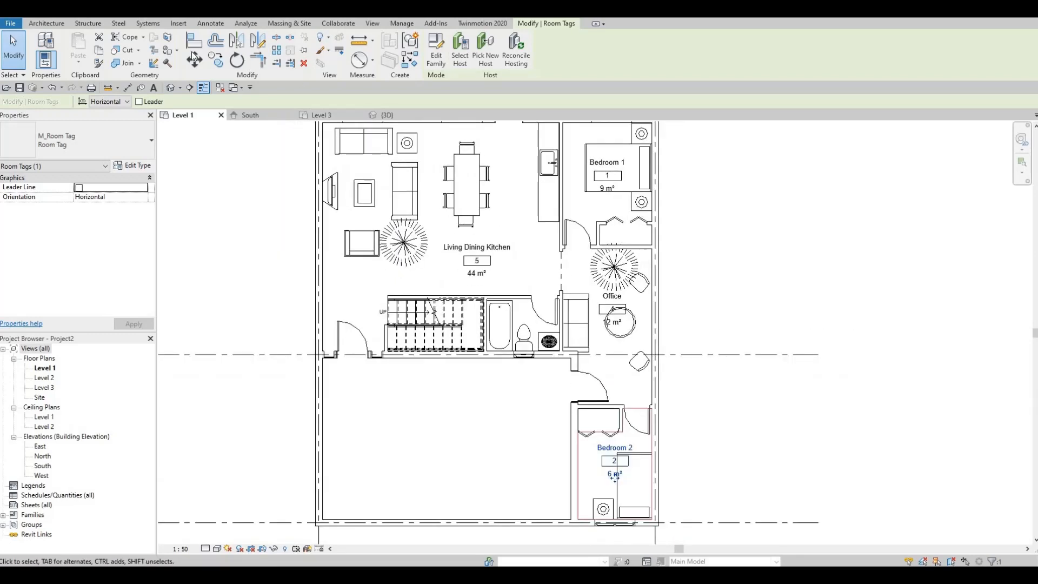
{"action": "key", "text": "Escape"}
- Place a room with its tag in the enclosed bathroom beside the stairs
{"action": "left_click", "coordinate": [503, 51]}
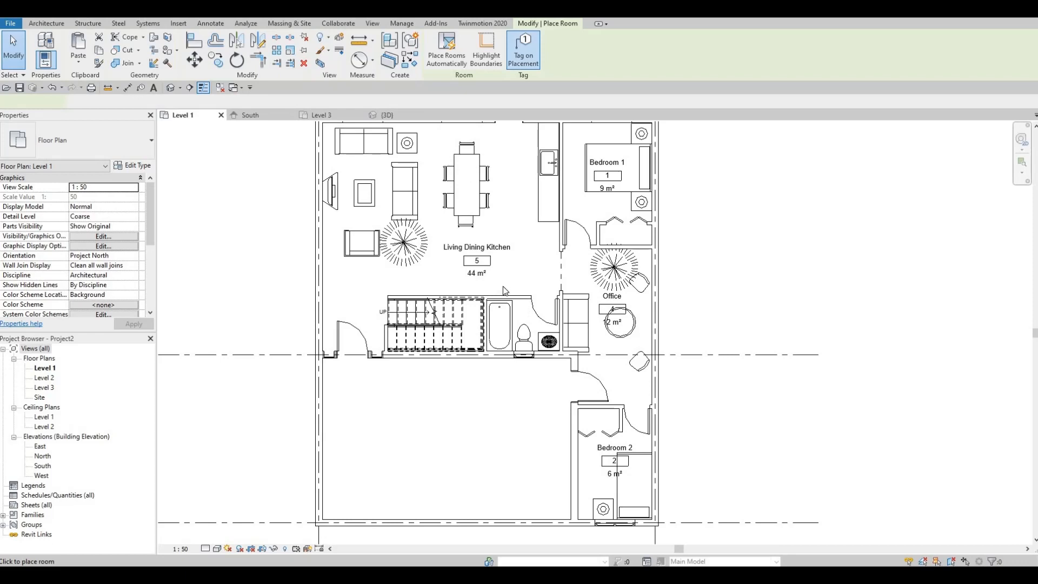
{"action": "left_click", "coordinate": [534, 326]}
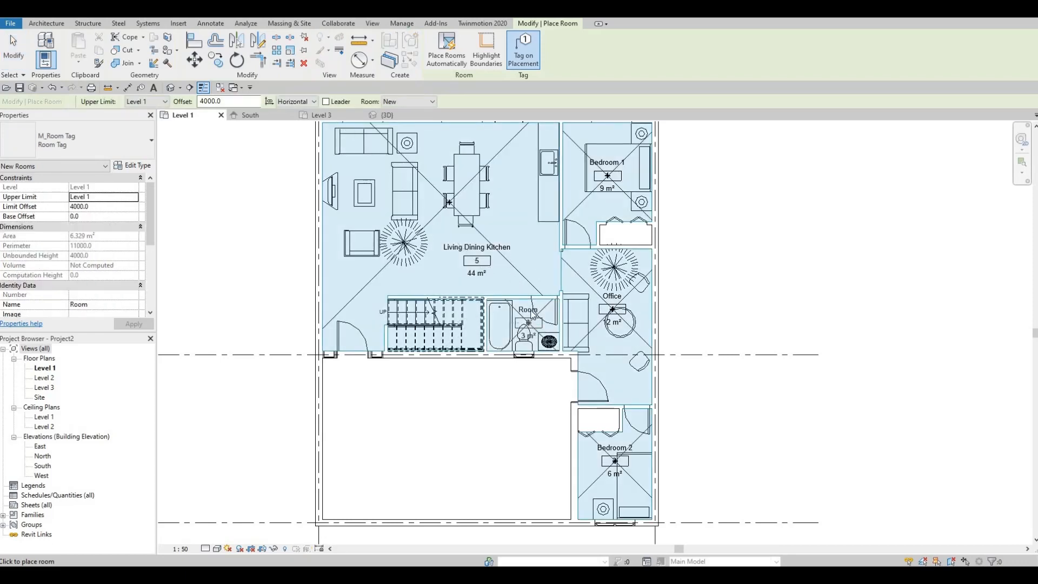
{"action": "key", "text": "Escape"}
{"action": "key", "text": "Escape"}
- Rename the newly placed bathroom room as Washroom through its room tag
{"action": "scroll", "coordinate": [527, 319], "scroll_direction": "up", "scroll_amount": 3}
{"action": "left_click", "coordinate": [524, 313]}
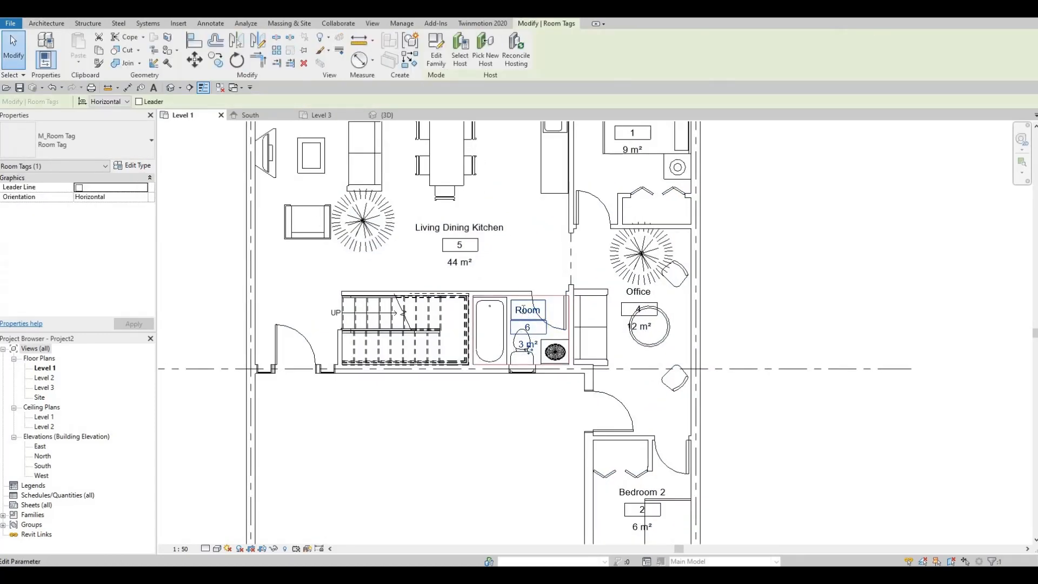
{"action": "left_click", "coordinate": [523, 310]}
{"action": "type", "text": "wa"}
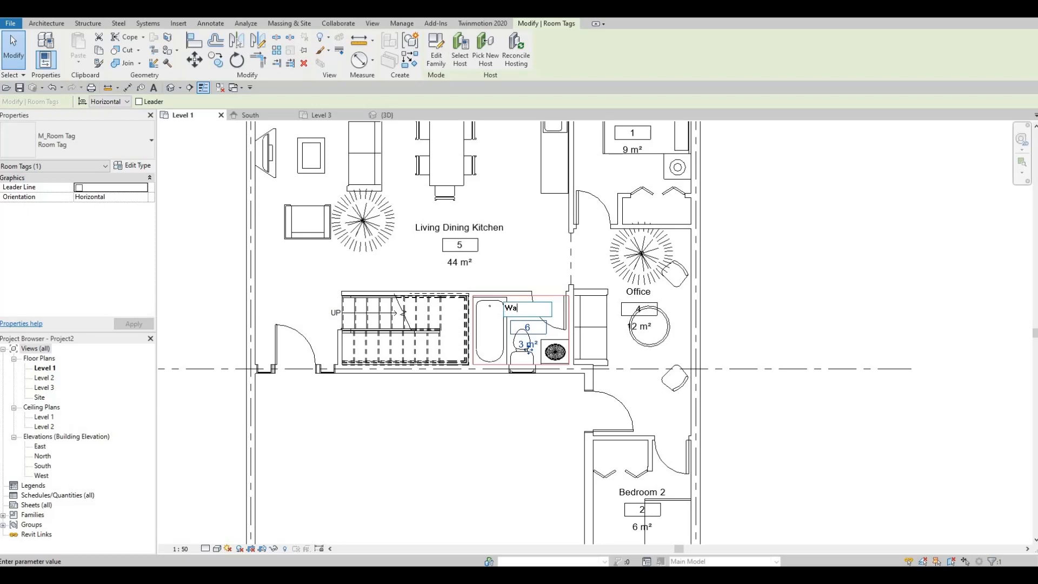
{"action": "left_click", "coordinate": [545, 275]}
{"action": "left_click", "coordinate": [546, 275]}
- Examine the Level 1 floor plan, checking the stair and entry area, the furniture layout and all the named room tags
{"action": "scroll", "coordinate": [442, 342], "scroll_direction": "down", "scroll_amount": 1}
{"action": "middle_click_drag", "start_coordinate": [442, 341], "coordinate": [487, 336]}
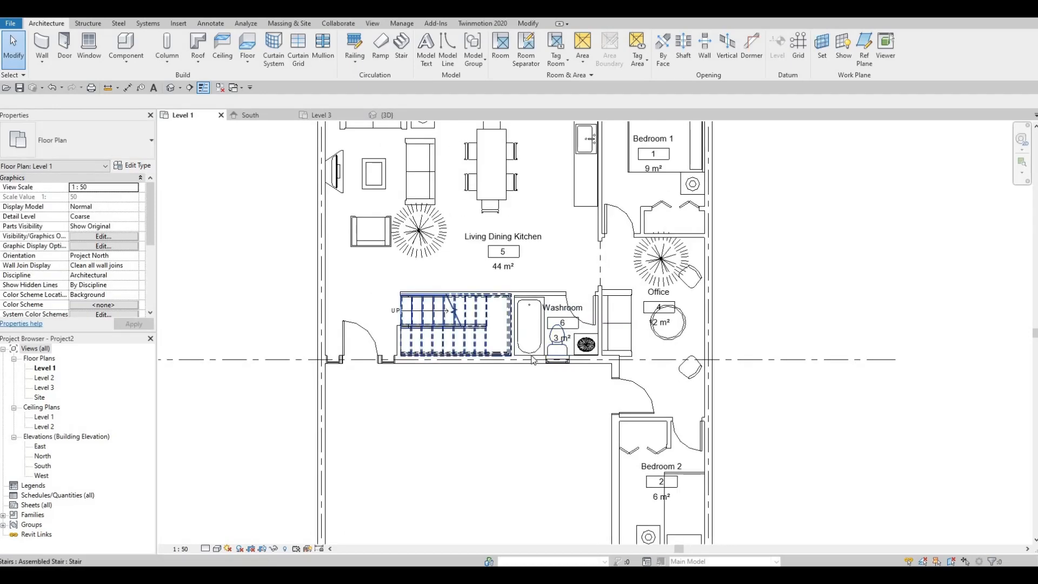
{"action": "scroll", "coordinate": [648, 356], "scroll_direction": "down", "scroll_amount": 1}
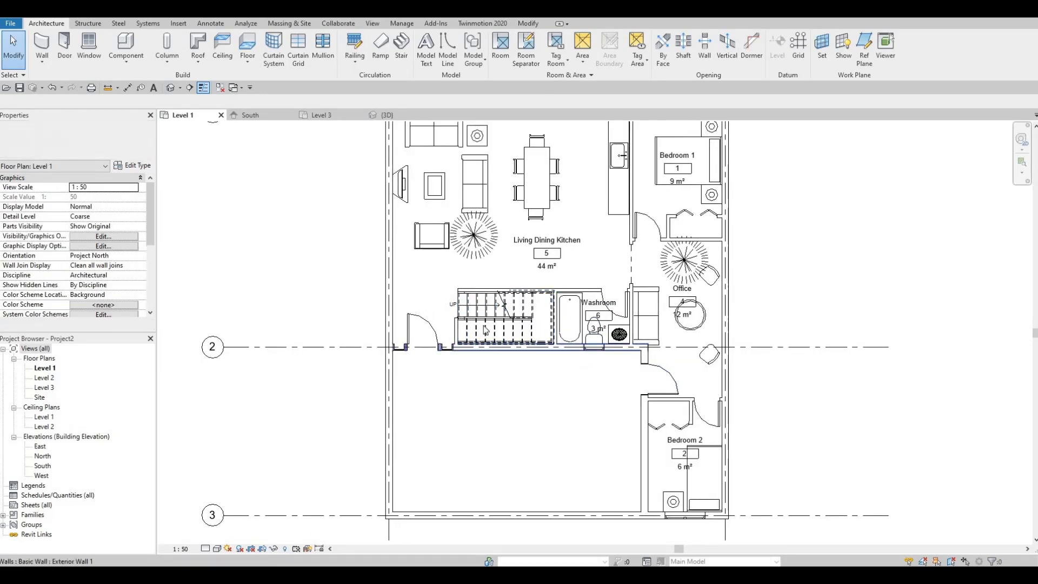
{"action": "scroll", "coordinate": [479, 327], "scroll_direction": "up", "scroll_amount": 3}
{"action": "middle_click_drag", "start_coordinate": [474, 330], "coordinate": [524, 321]}
{"action": "middle_click_drag", "start_coordinate": [429, 315], "coordinate": [444, 296]}
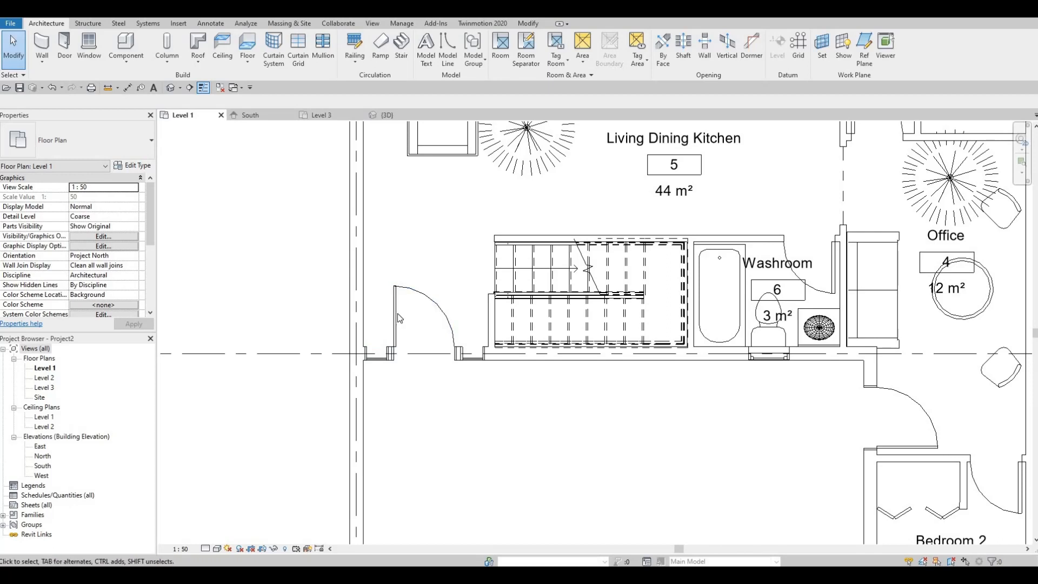
{"action": "middle_click_drag", "start_coordinate": [392, 337], "coordinate": [366, 385]}
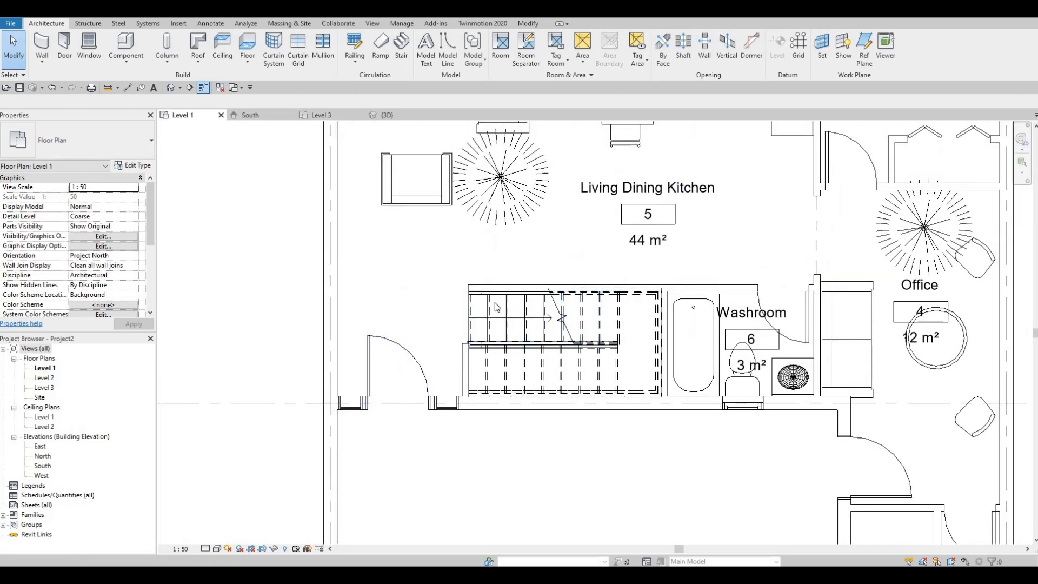
{"action": "scroll", "coordinate": [498, 326], "scroll_direction": "down", "scroll_amount": 5}
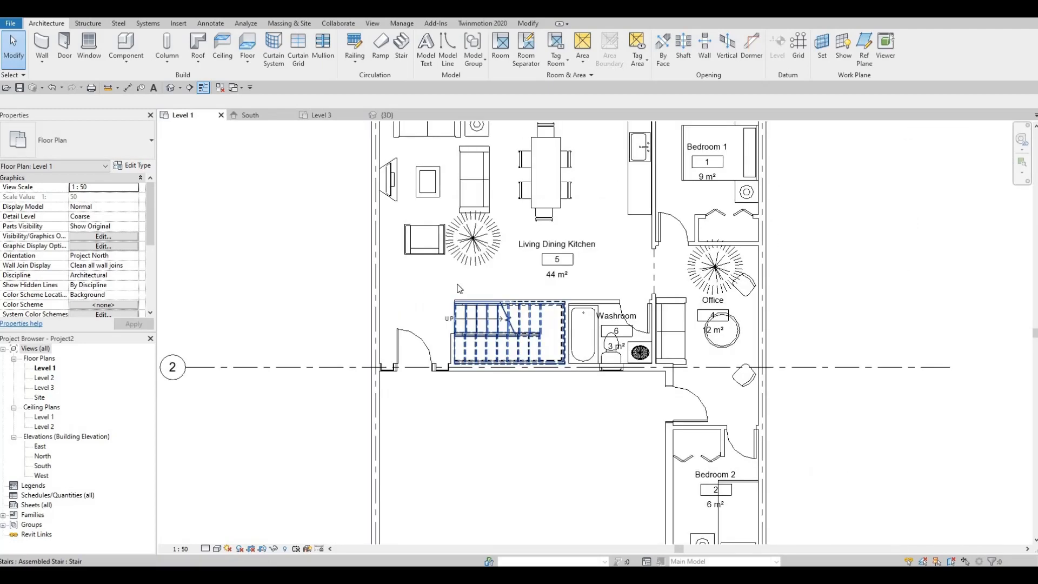
{"action": "scroll", "coordinate": [540, 353], "scroll_direction": "up", "scroll_amount": 3}
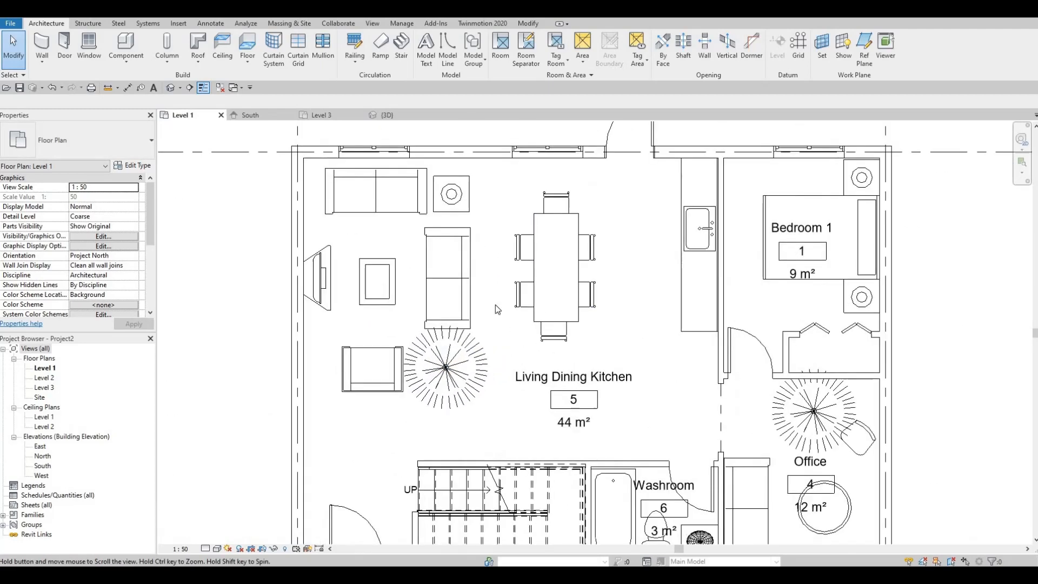
{"action": "middle_click_drag", "start_coordinate": [495, 304], "coordinate": [497, 282]}
{"action": "scroll", "coordinate": [508, 308], "scroll_direction": "down", "scroll_amount": 1}
{"action": "middle_click_drag", "start_coordinate": [523, 334], "coordinate": [506, 307]}
{"action": "scroll", "coordinate": [519, 307], "scroll_direction": "down", "scroll_amount": 3}
{"action": "scroll", "coordinate": [553, 310], "scroll_direction": "down", "scroll_amount": 2}
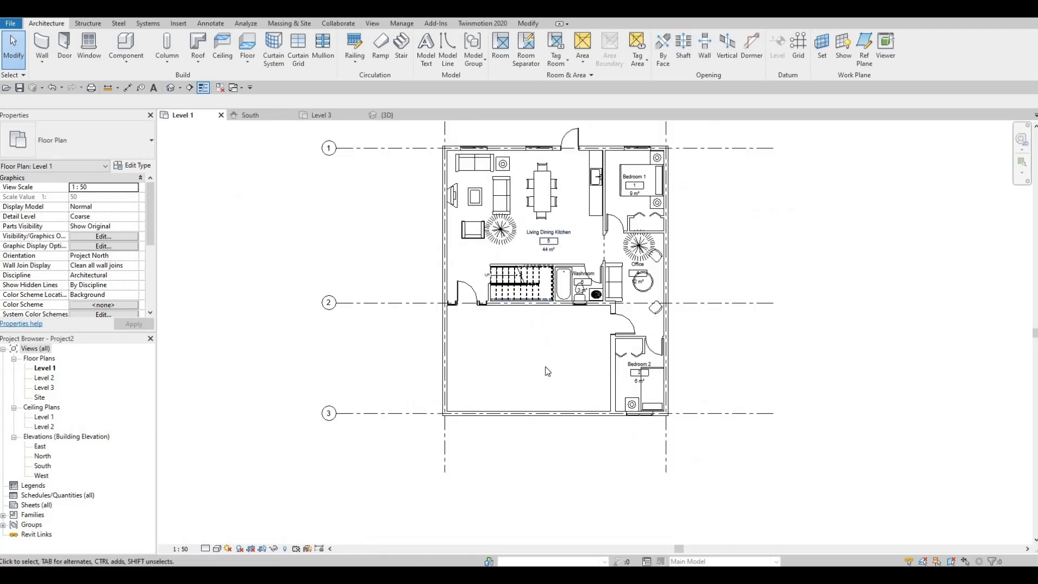
{"action": "middle_click_drag", "start_coordinate": [455, 356], "coordinate": [452, 307]}
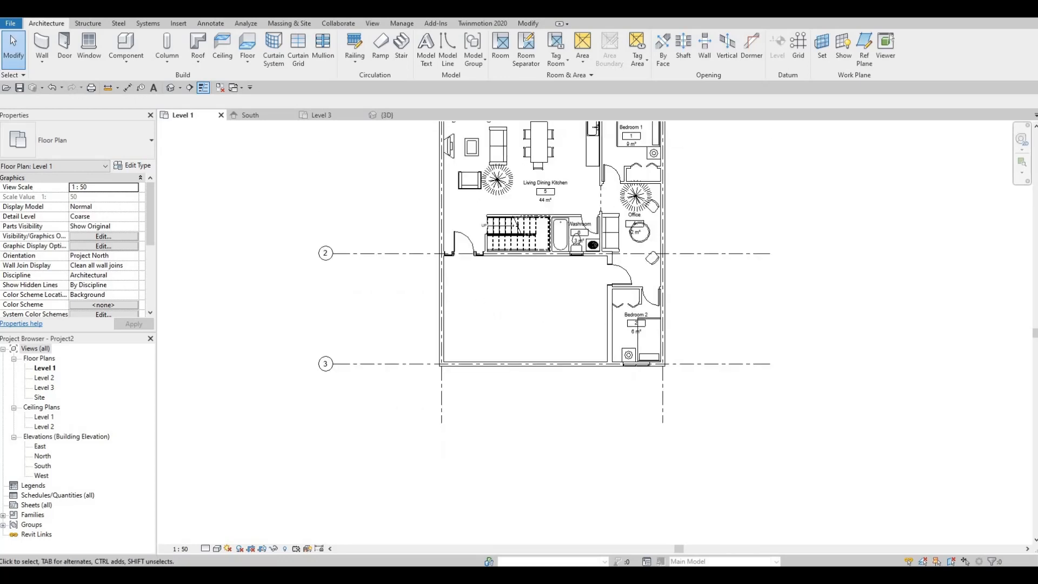
{"action": "middle_click_drag", "start_coordinate": [523, 310], "coordinate": [460, 409]}
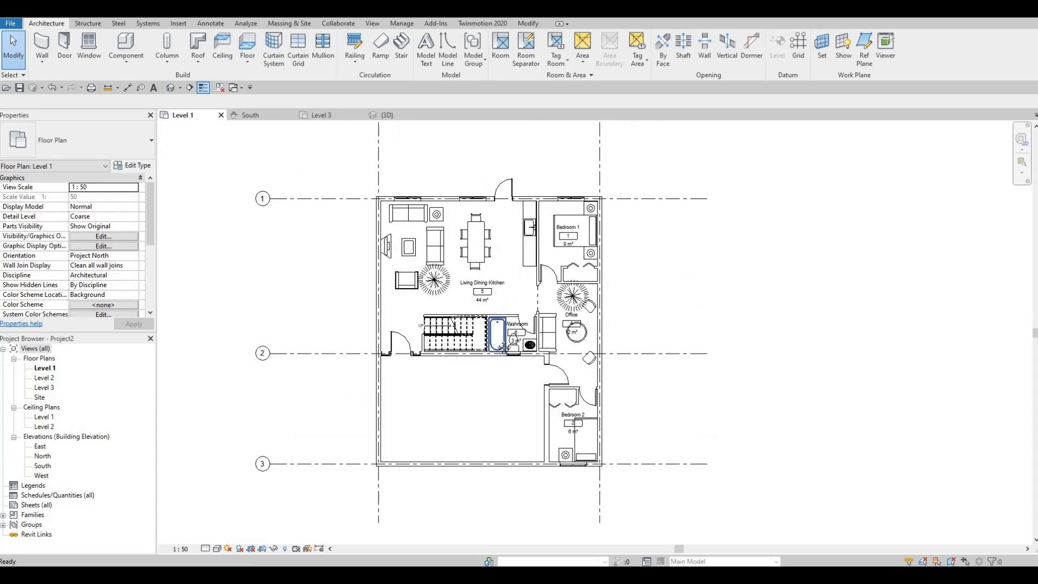
{"action": "middle_click_drag", "start_coordinate": [519, 280], "coordinate": [509, 299]}
{"action": "scroll", "coordinate": [511, 303], "scroll_direction": "down", "scroll_amount": 1}
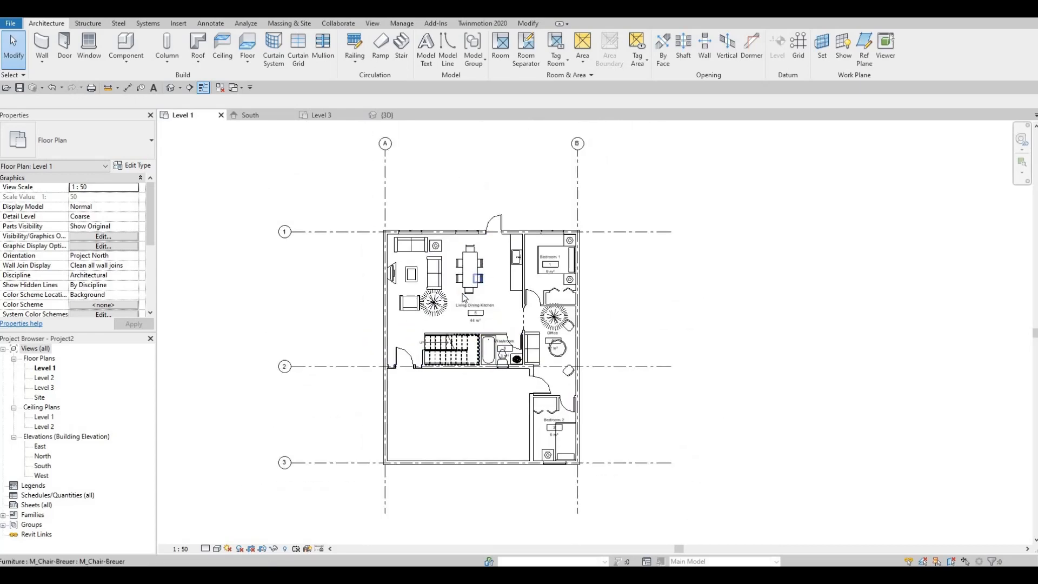